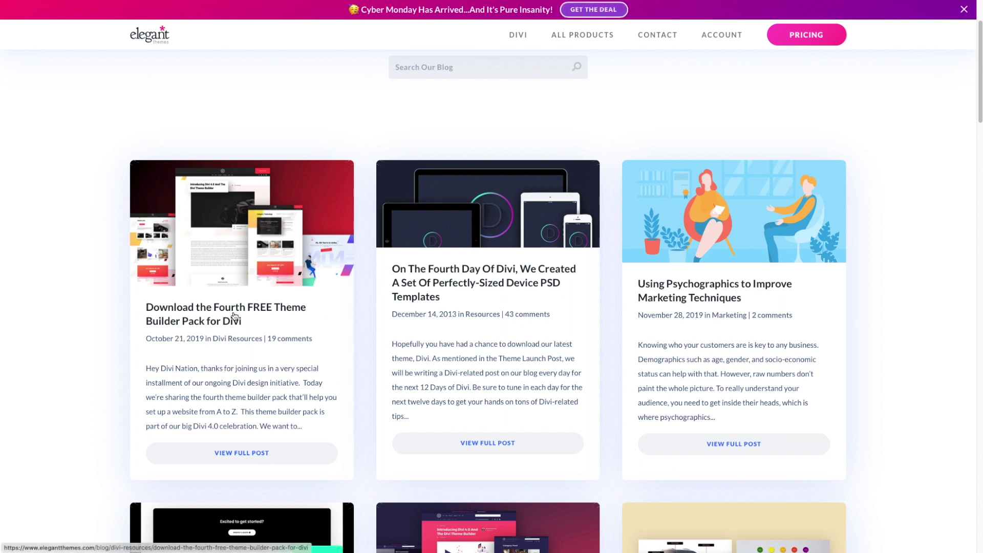
Step: Open the blog post on the fourth free Theme Builder Pack for Divi and look through its introduction and download section
click(233, 315)
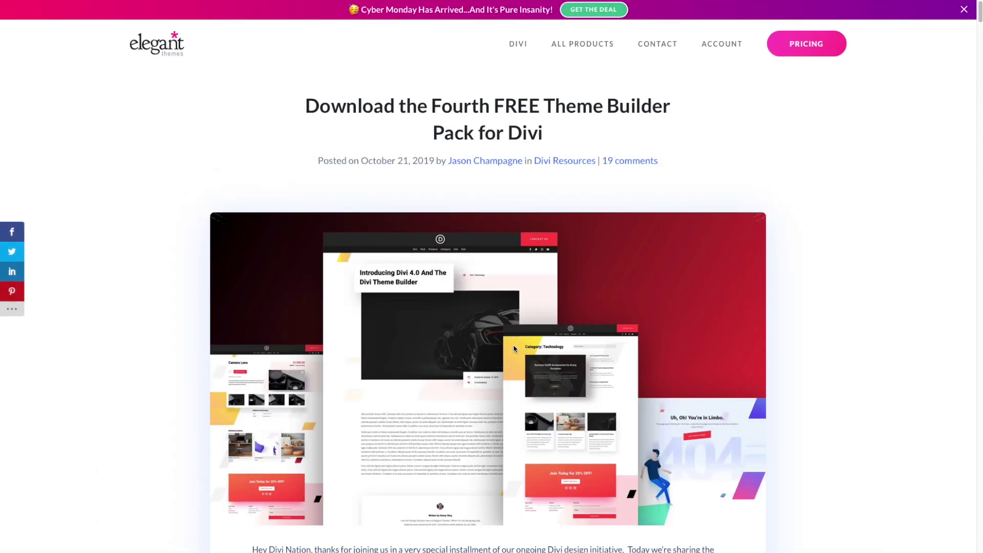
scroll(459, 333, down, 10)
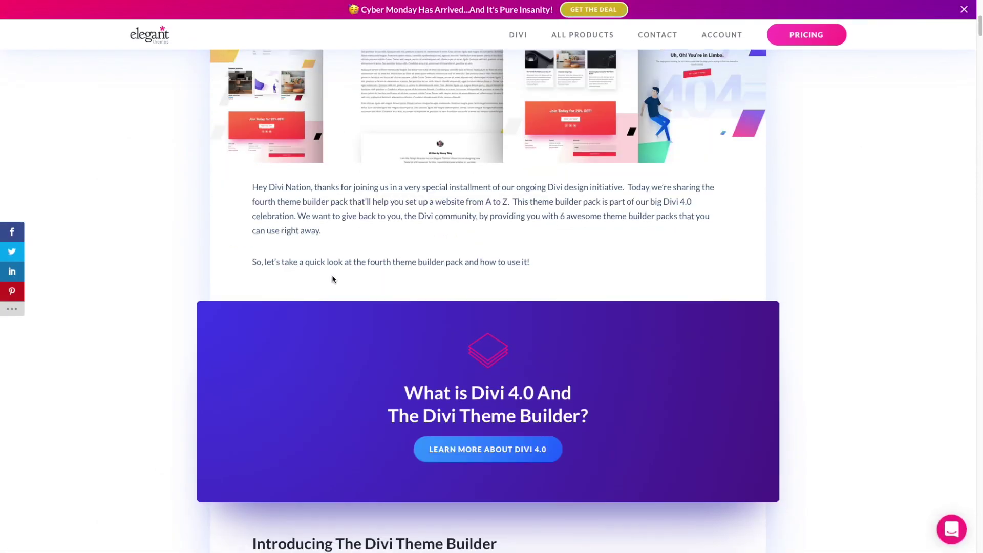
scroll(334, 279, down, 8)
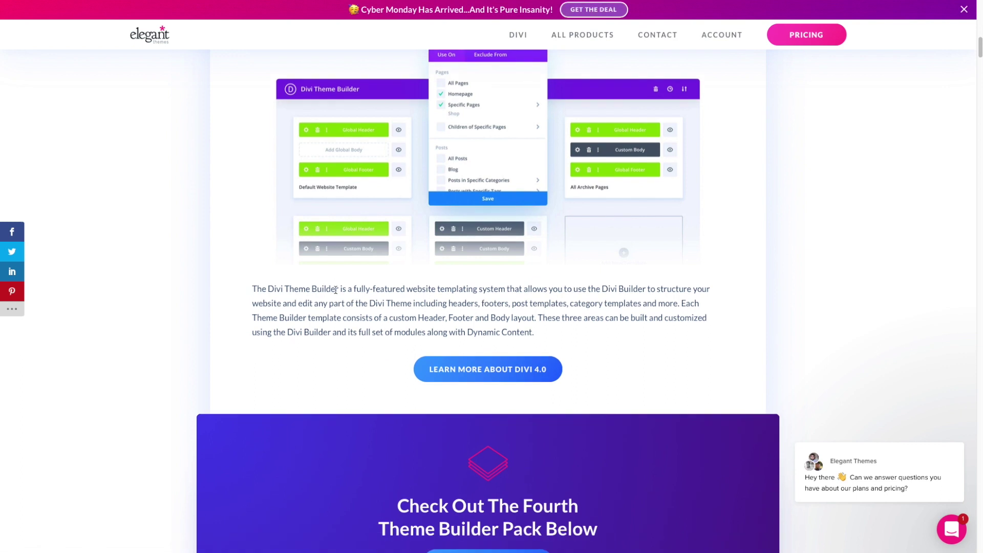
scroll(335, 292, down, 2)
scroll(335, 292, down, 1)
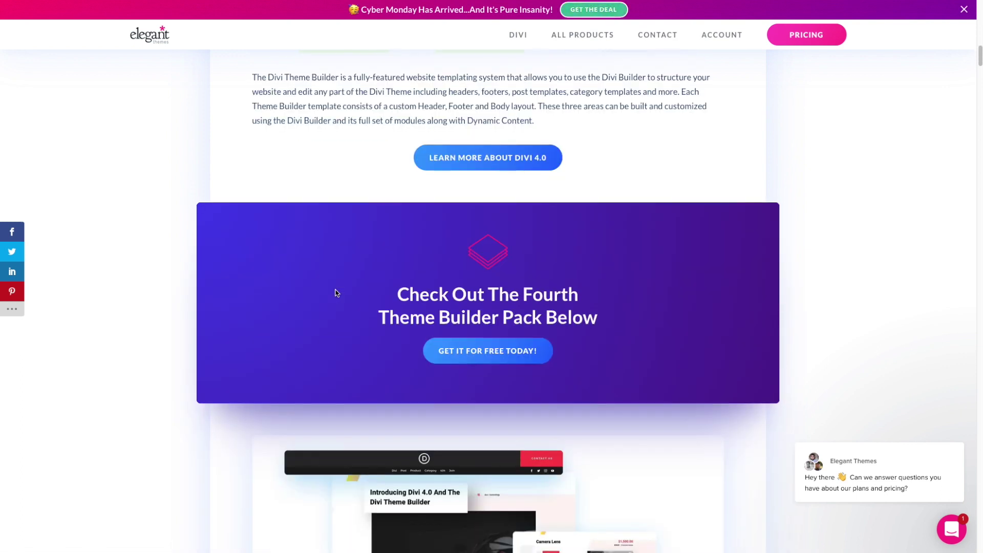
scroll(340, 299, up, 20)
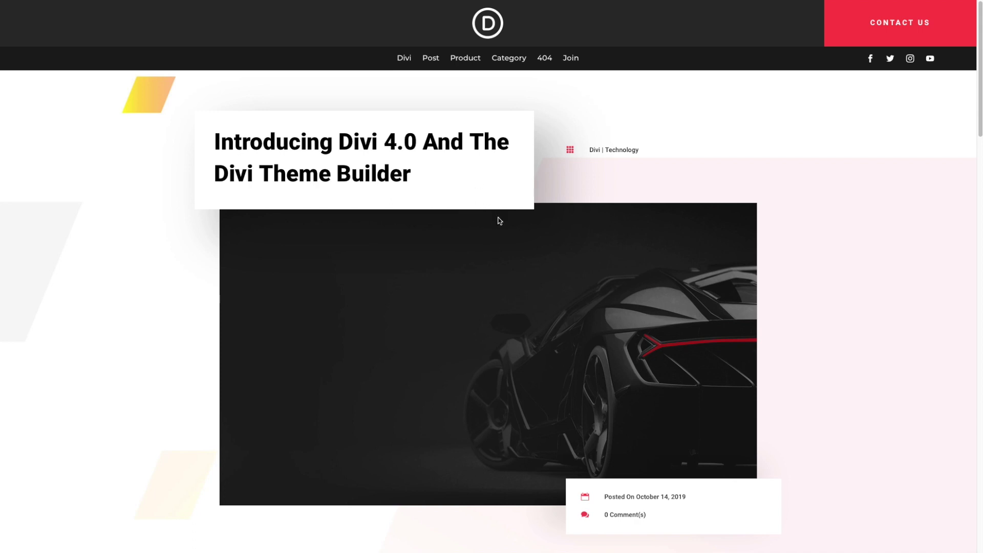
Step: Examine the pack's demo blog post layout, from the title and featured image through the body text to the author box and related posts
scroll(478, 541, down, 3)
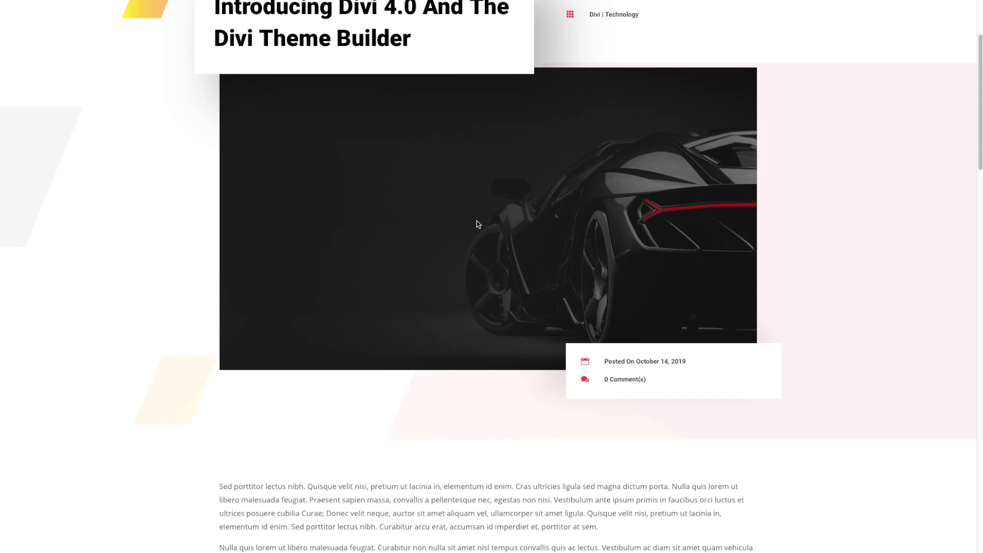
scroll(488, 254, up, 3)
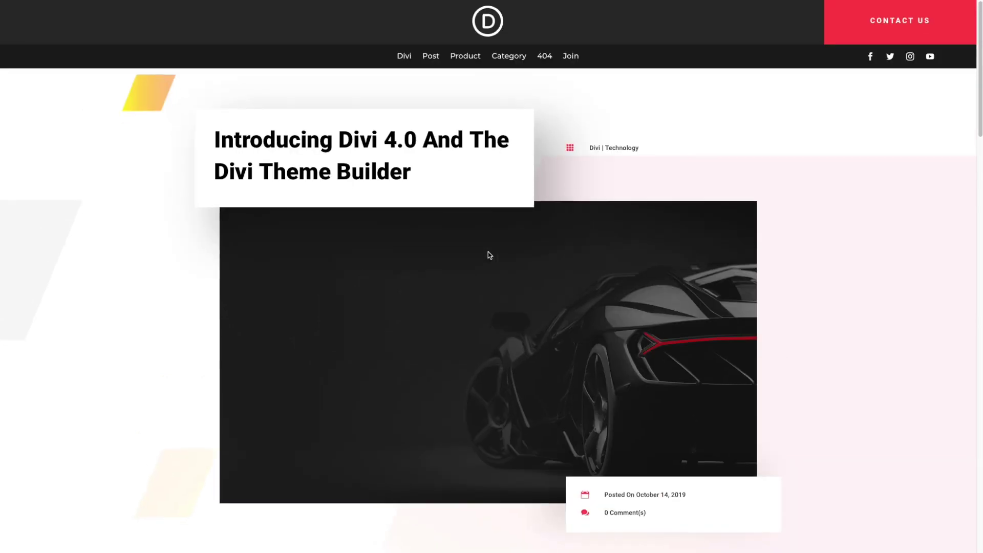
scroll(489, 254, down, 9)
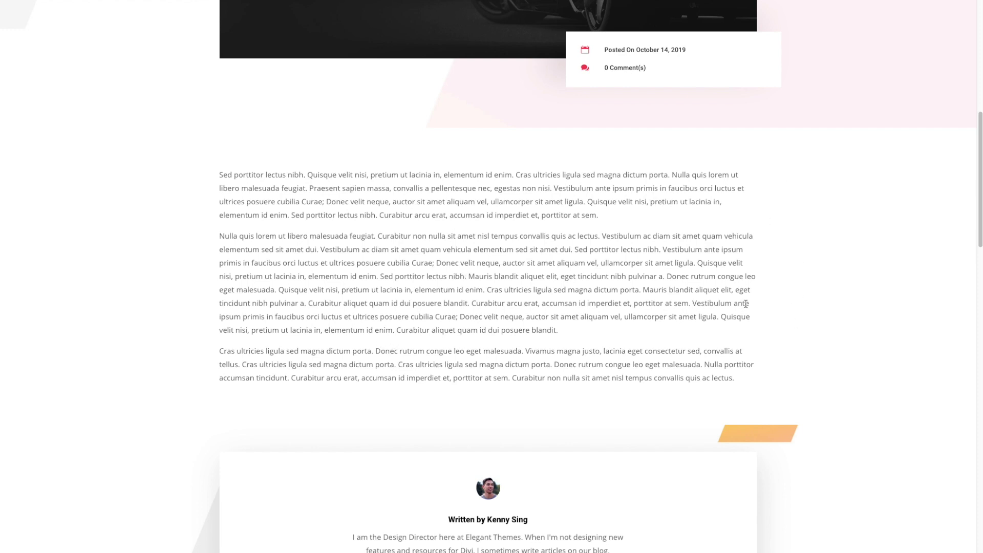
scroll(704, 265, down, 4)
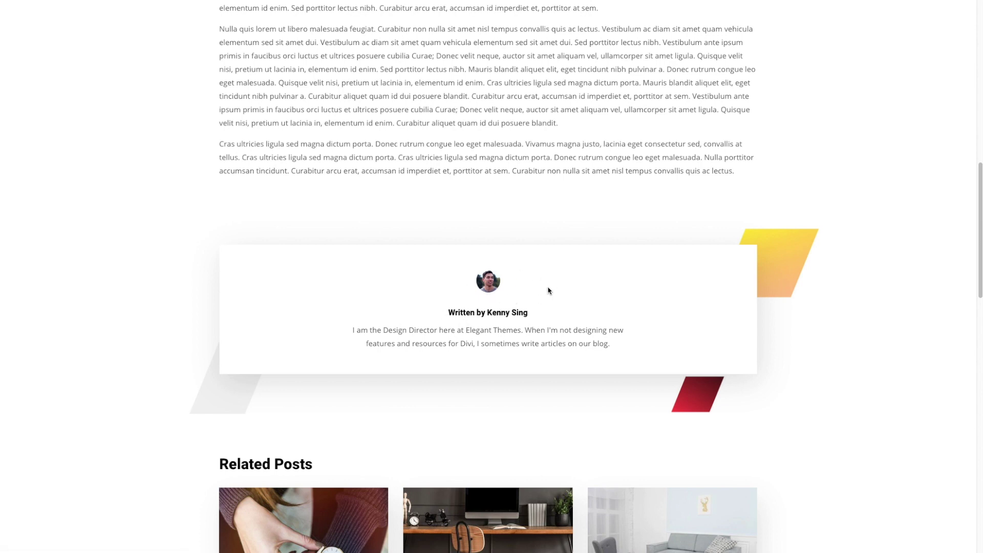
scroll(551, 324, down, 5)
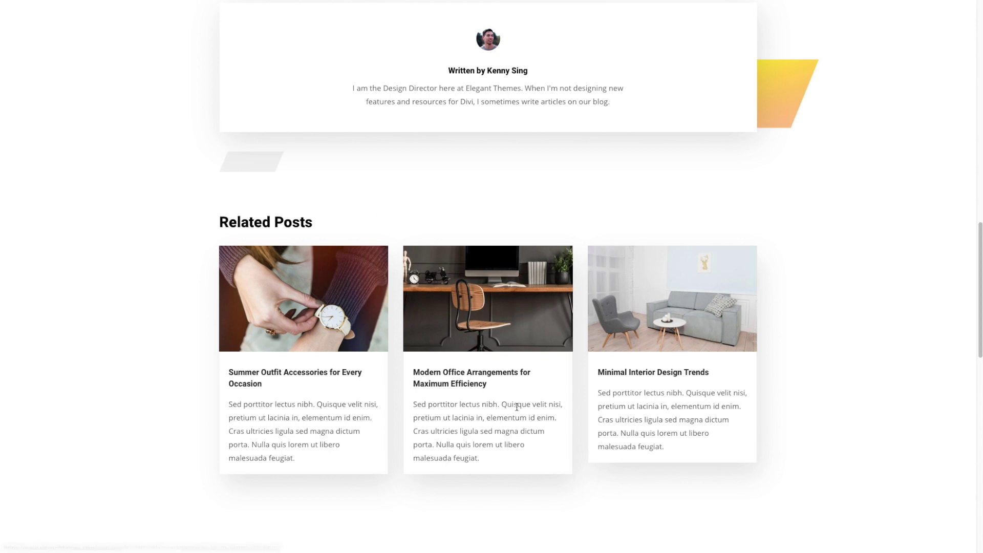
scroll(516, 406, up, 4)
scroll(558, 367, down, 5)
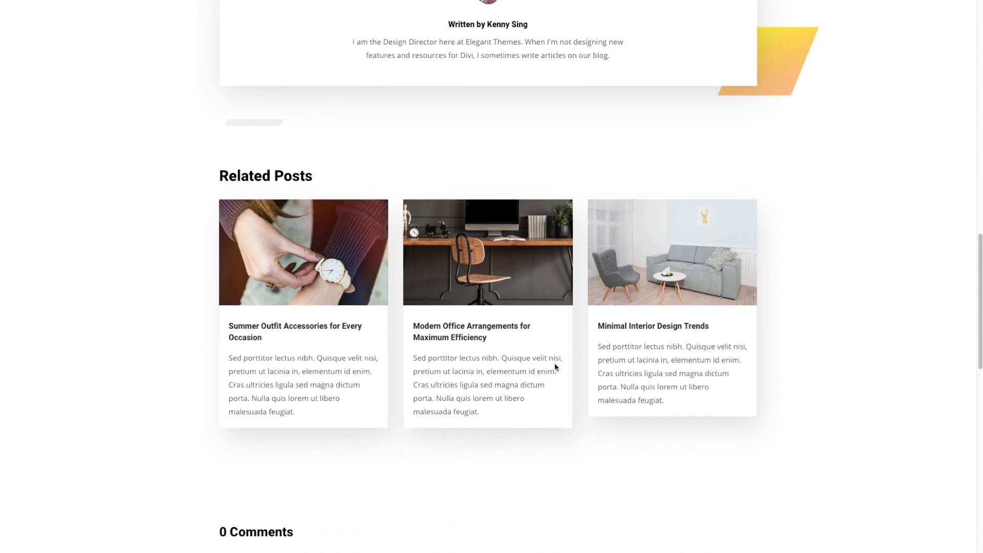
scroll(463, 458, down, 4)
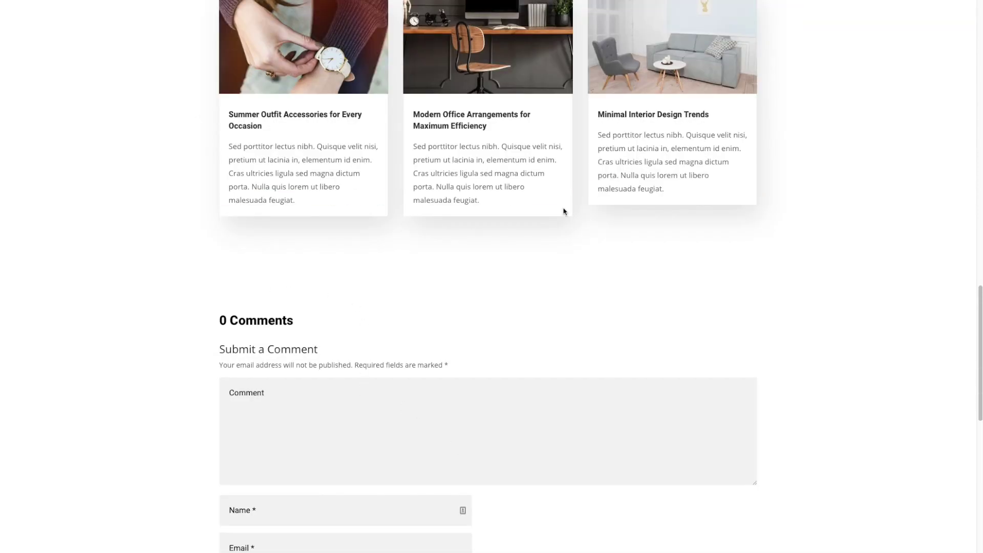
scroll(716, 315, up, 4)
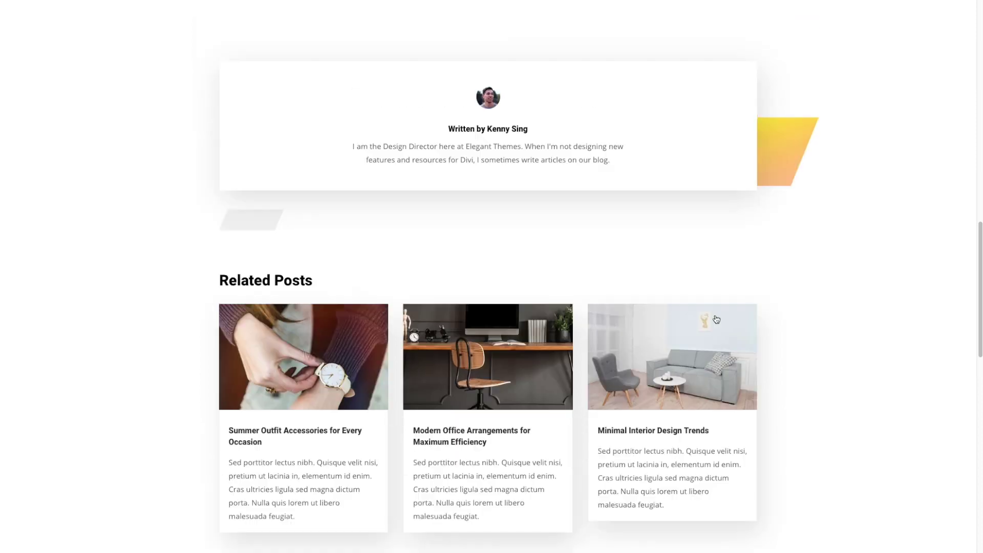
scroll(716, 317, up, 7)
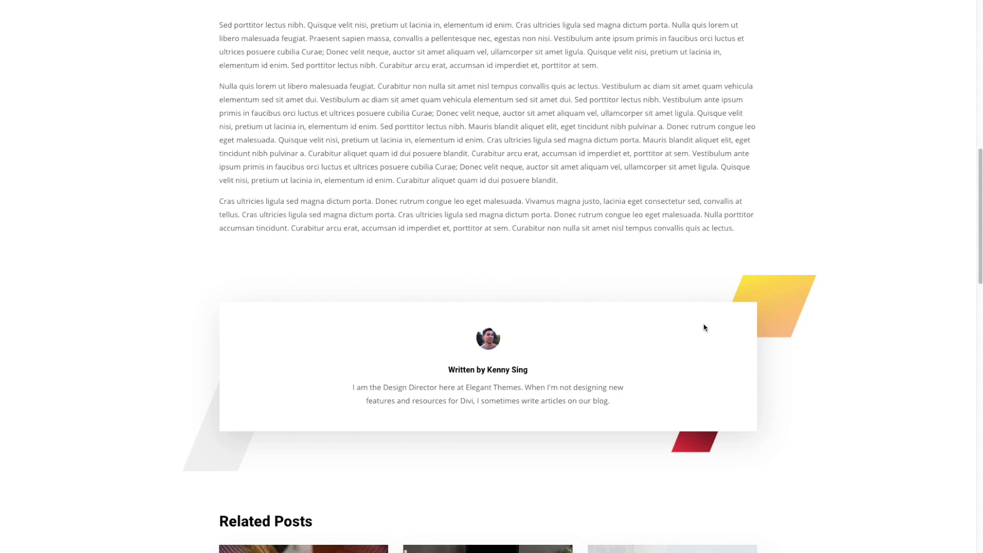
scroll(699, 346, down, 1)
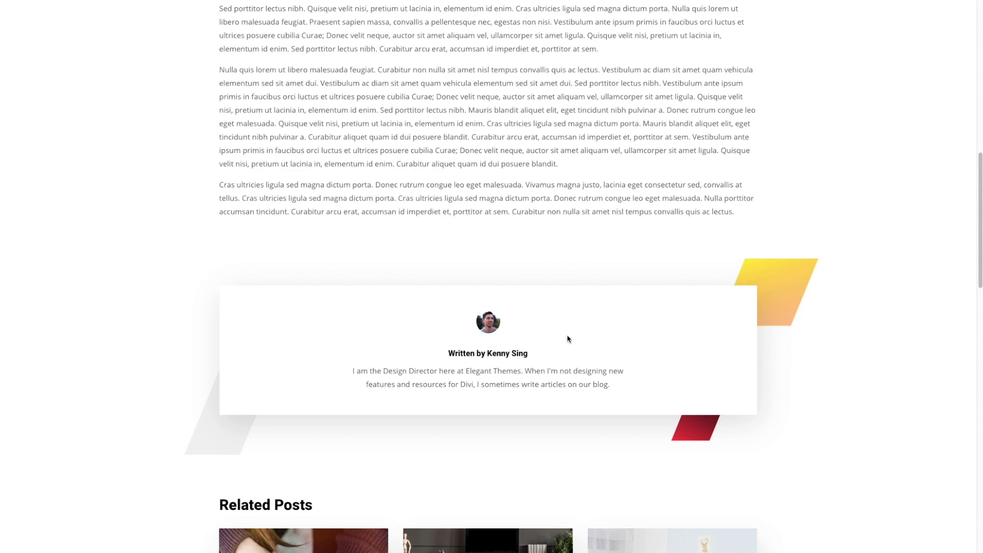
scroll(570, 357, down, 1)
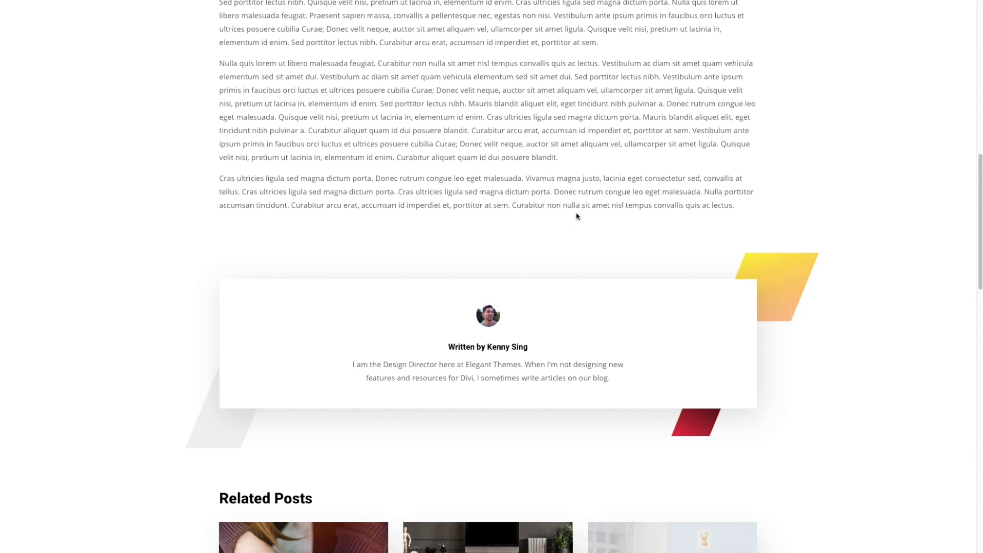
scroll(581, 227, down, 1)
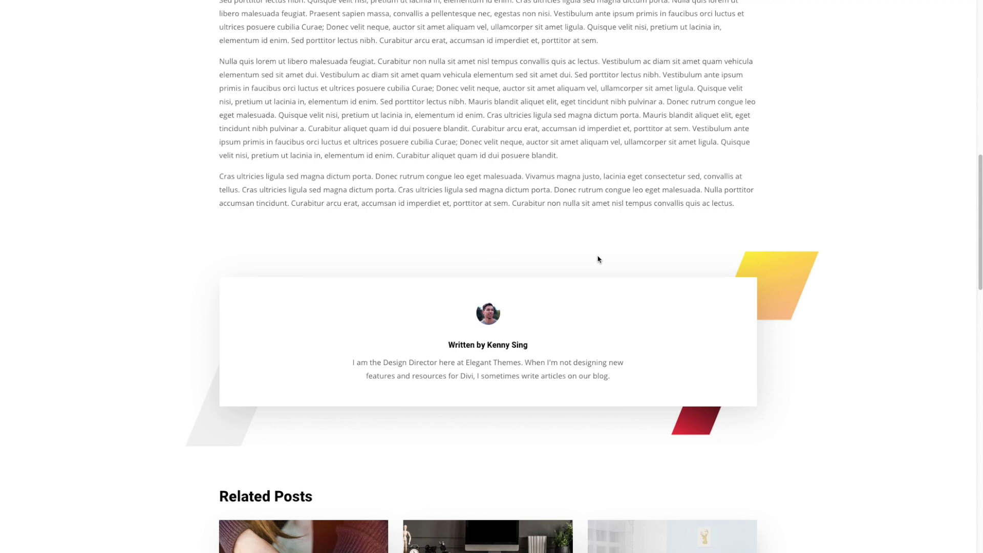
Step: Review the demo post's comment form, sale banner and footer, and return to the start of the post
scroll(574, 358, down, 10)
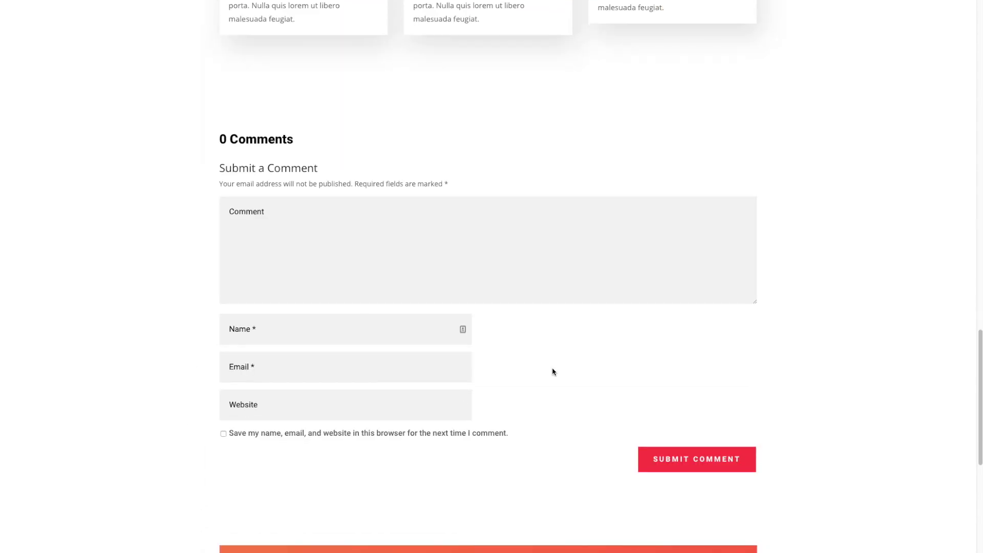
scroll(538, 324, down, 5)
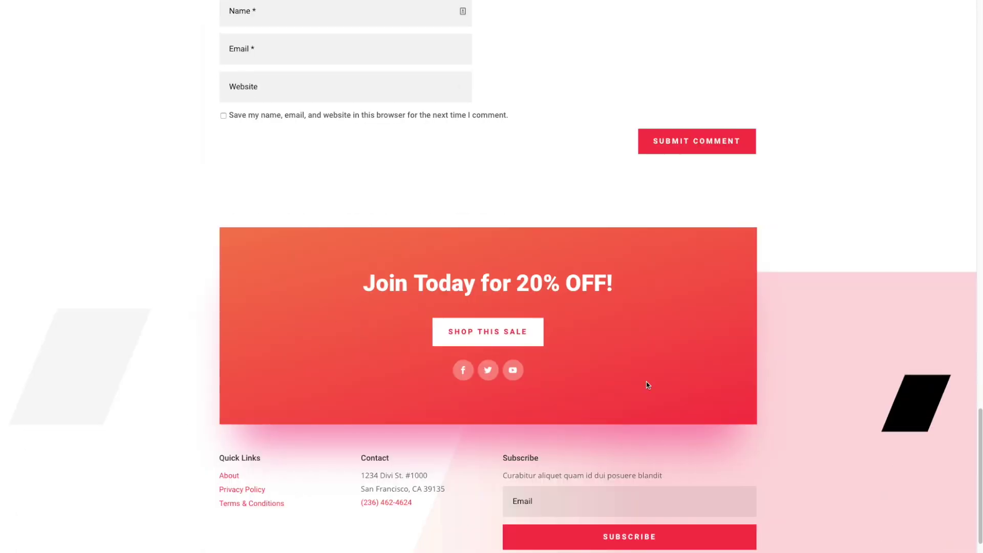
scroll(581, 435, down, 1)
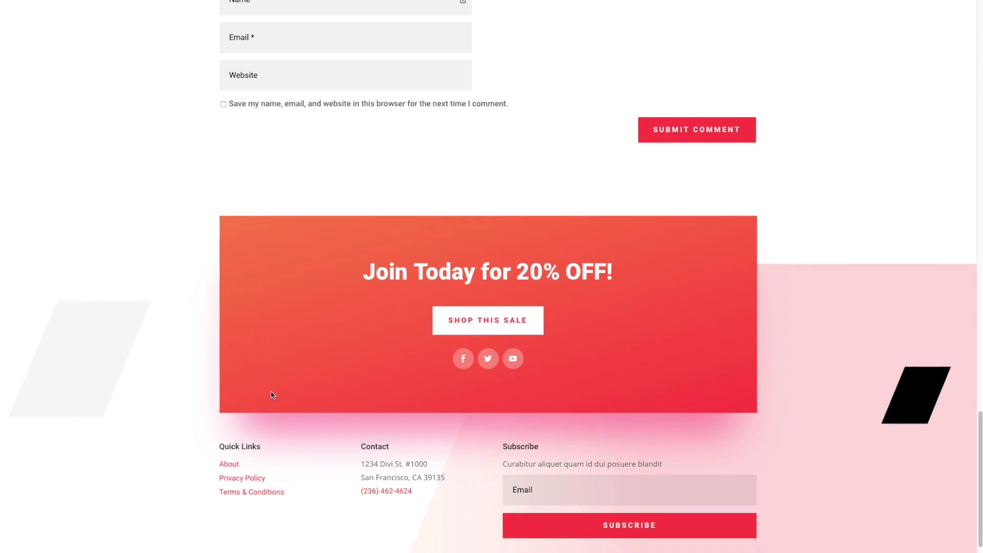
scroll(524, 422, up, 15)
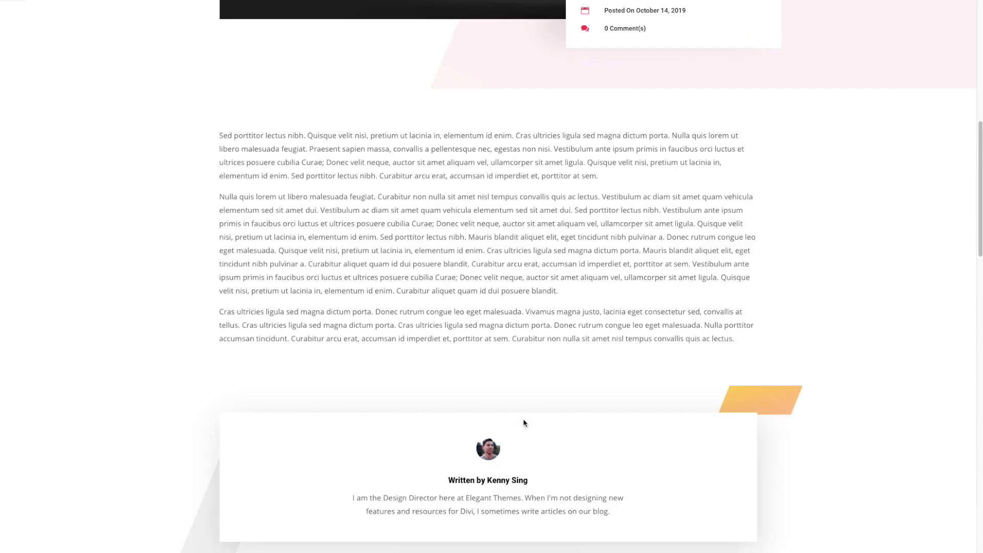
scroll(524, 422, up, 8)
scroll(523, 422, up, 2)
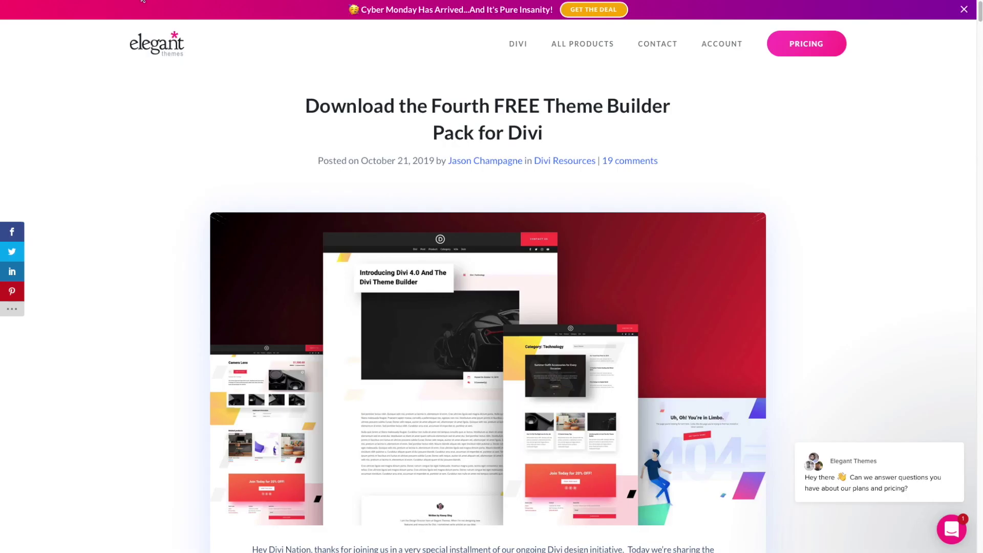
scroll(503, 350, down, 1)
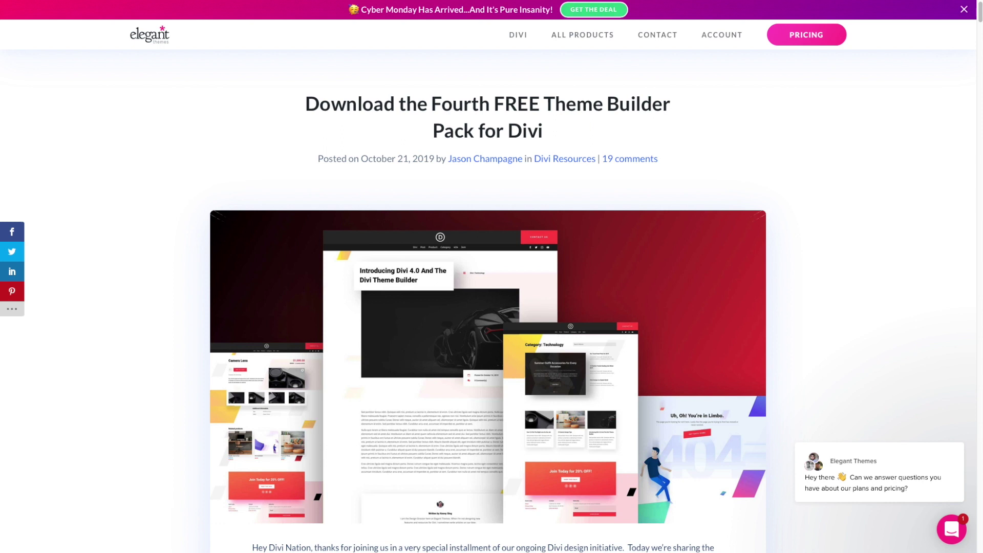
scroll(866, 436, up, 1)
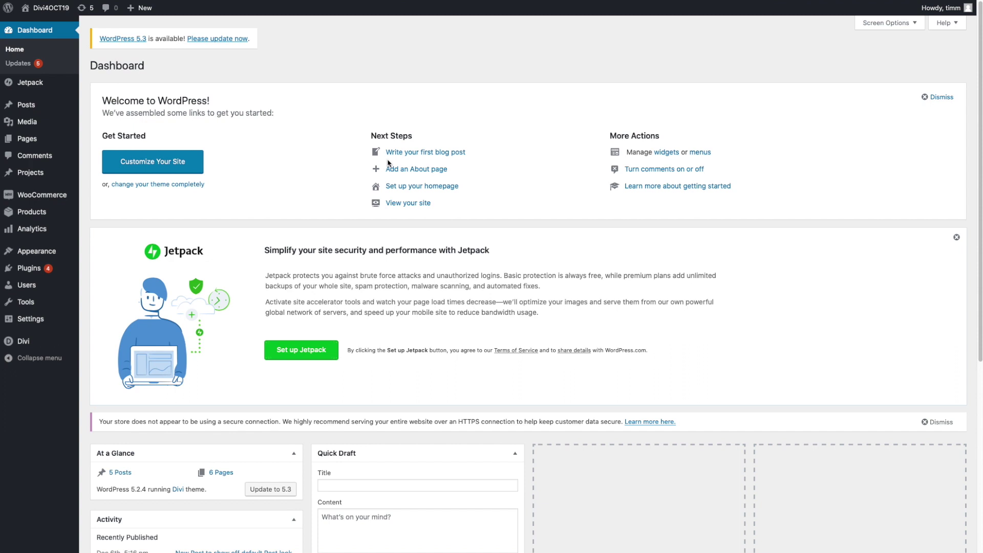
Step: Open the Divi Theme Builder from the WordPress dashboard and bring up its Portability import options
mouse_move(17, 342)
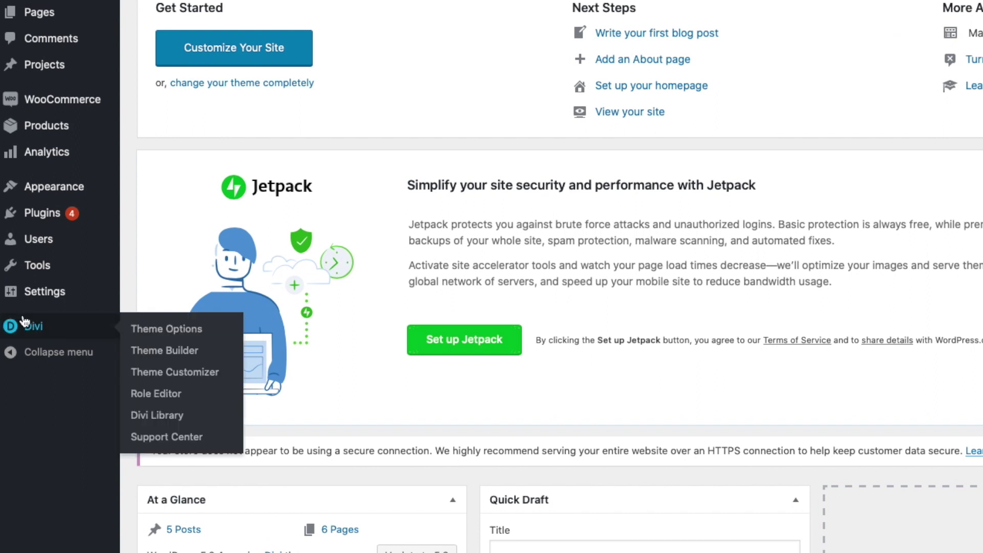
click(194, 353)
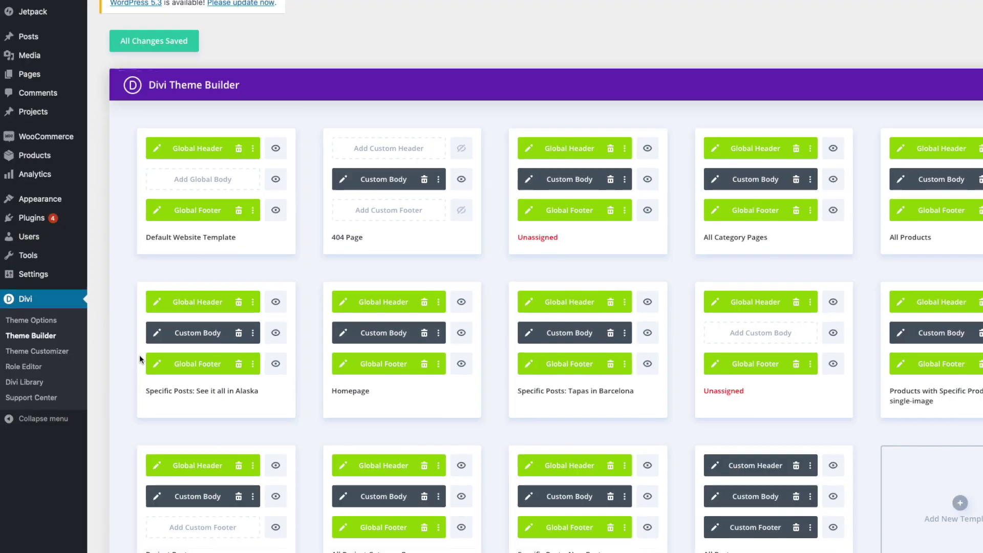
scroll(178, 335, down, 2)
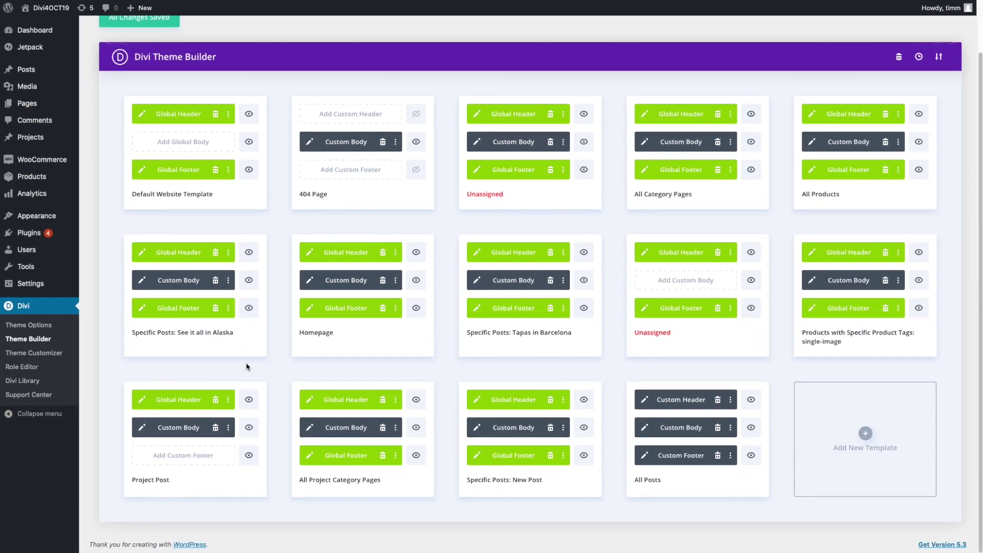
scroll(246, 367, up, 1)
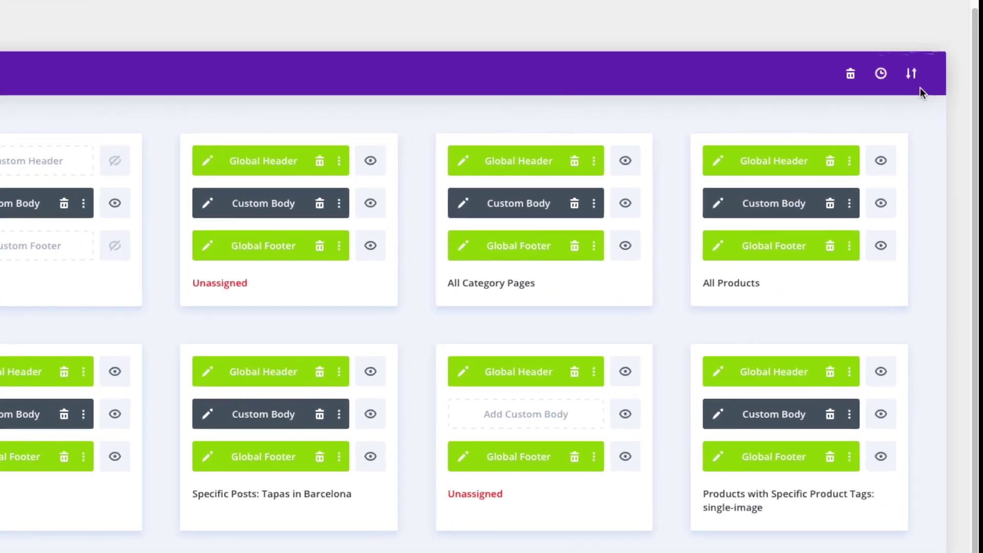
click(909, 77)
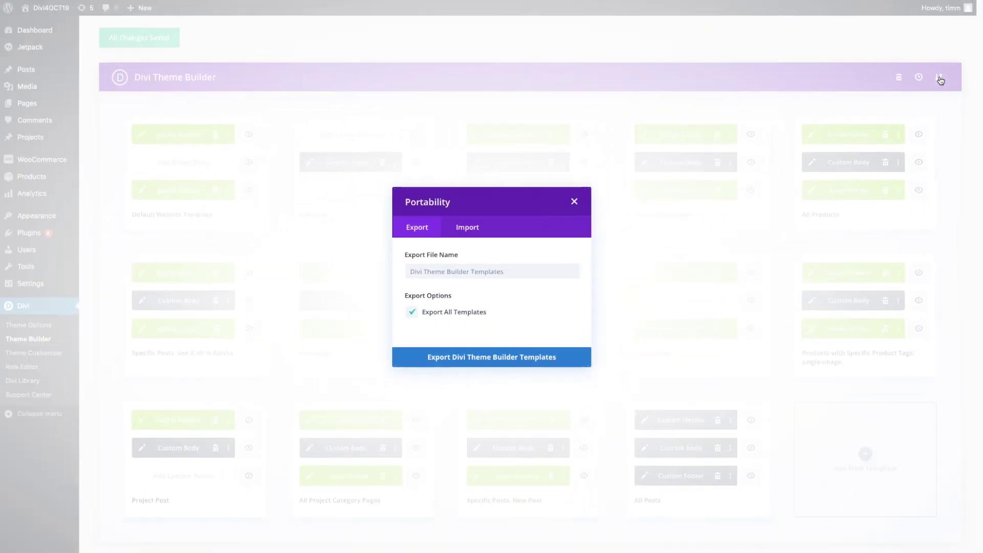
click(445, 239)
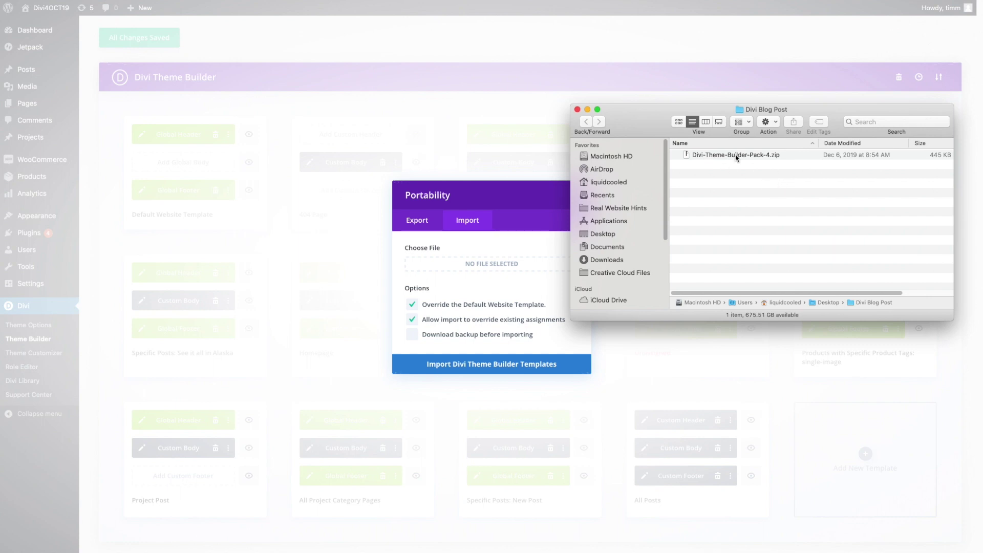
Step: In Finder, extract Divi-Theme-Builder-Pack-4.zip, open the extracted folder and widen the name column to show the full template file names
double_click(752, 155)
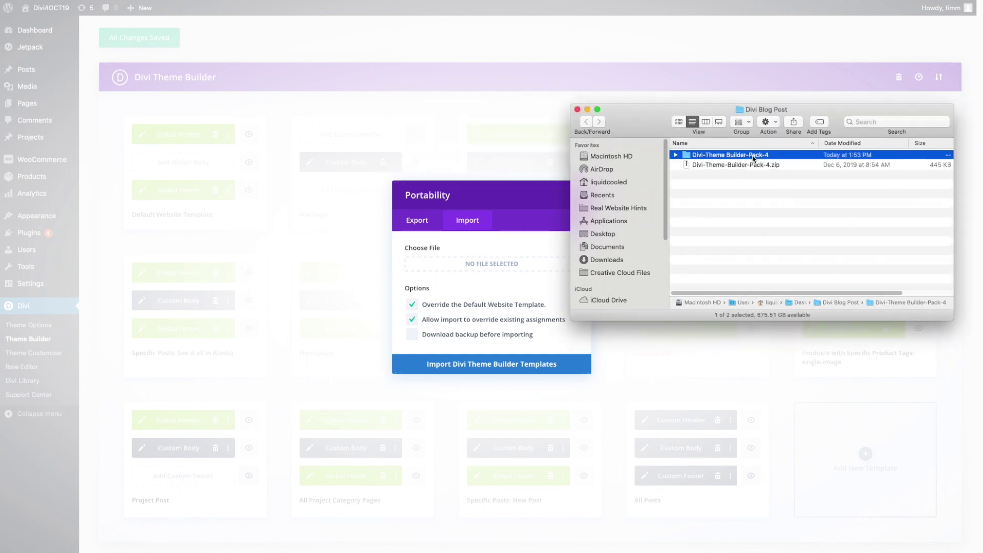
double_click(705, 155)
drag(655, 114, 661, 93)
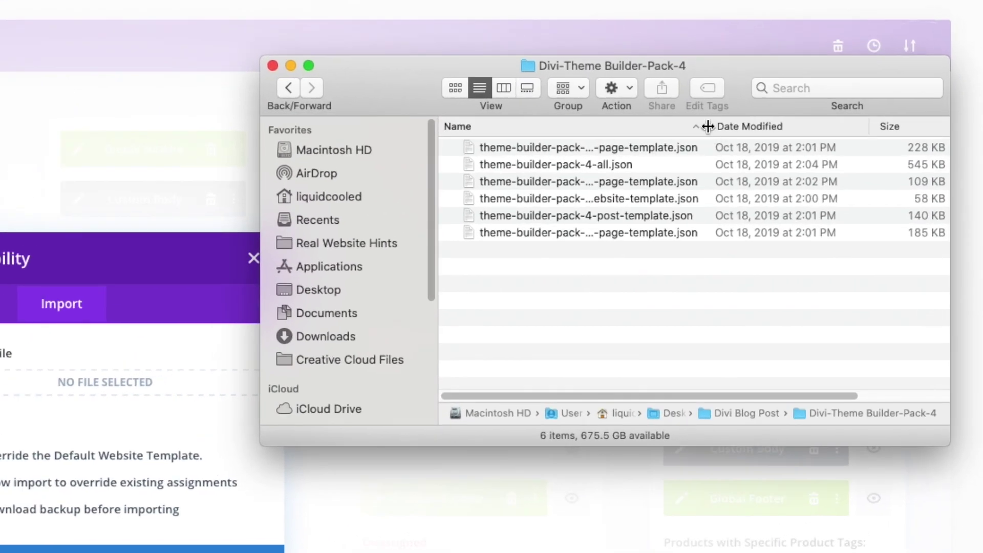
drag(708, 126, 774, 126)
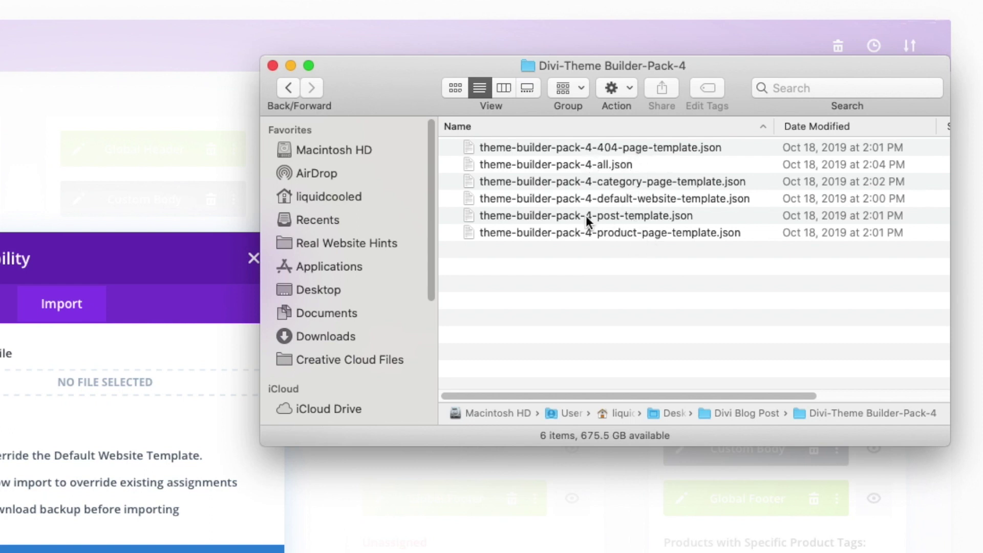
Step: Set theme-builder-pack-4-post-template.json as the file to import and close the Finder window
drag(642, 216, 167, 390)
drag(525, 268, 525, 268)
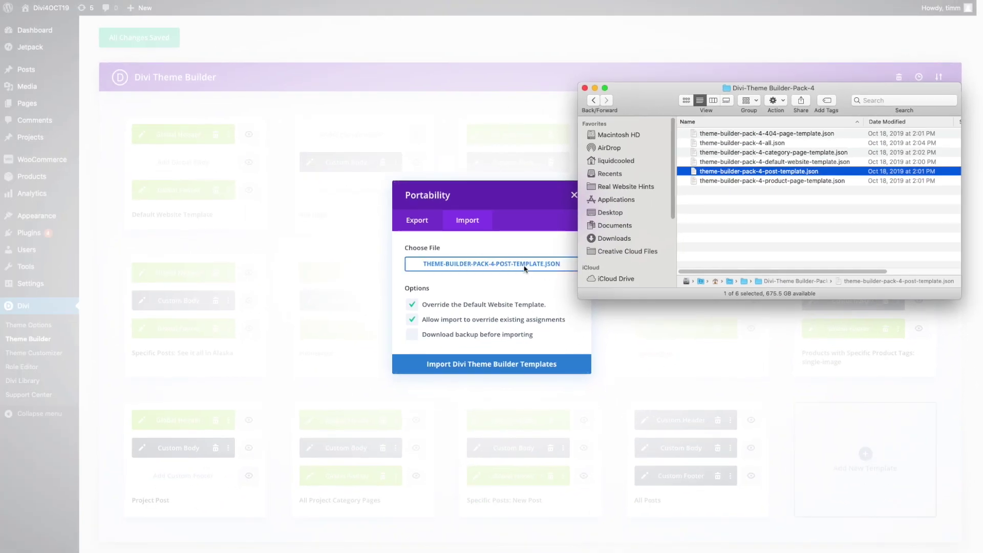
click(585, 88)
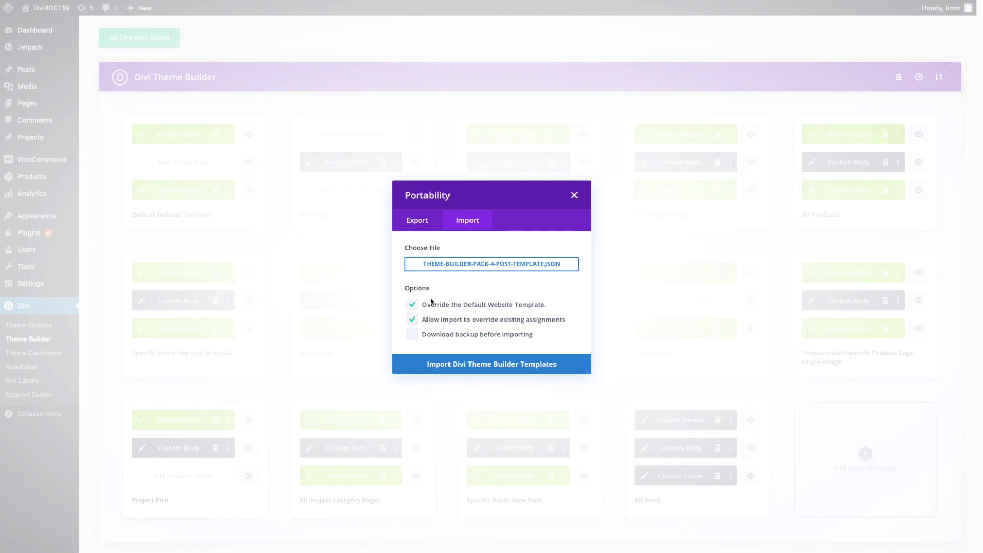
Step: Import the post template without overriding the default website template or existing assignments, relinking its references to this website's global header, body and footer
click(412, 305)
click(413, 320)
click(489, 368)
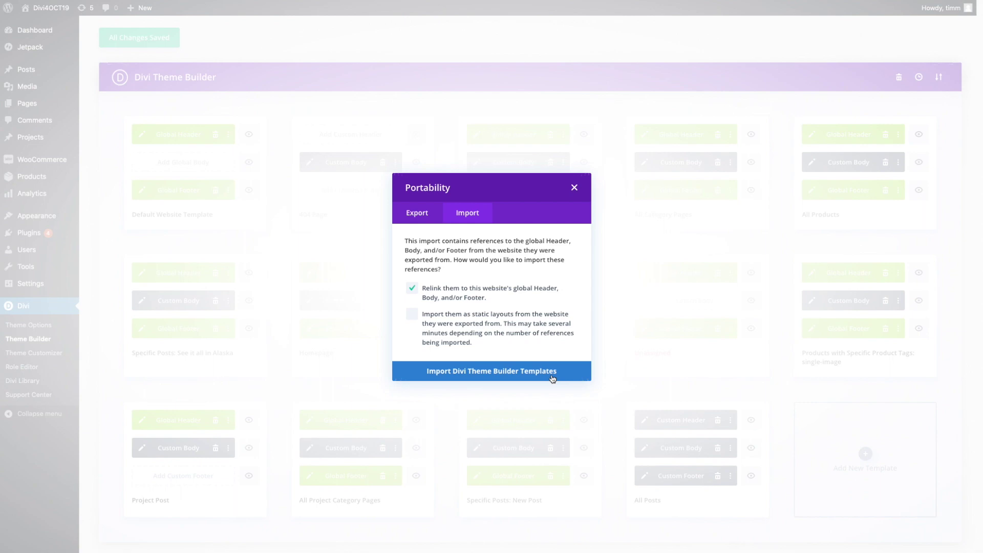
click(574, 188)
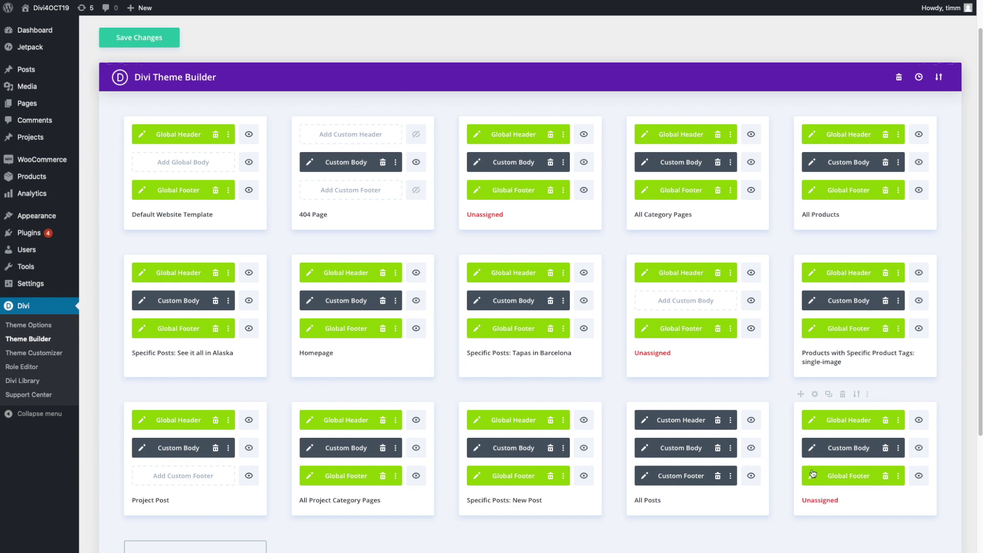
Step: Open the custom body of the newly imported unassigned template, review its title area and post content, and close the layout
click(812, 453)
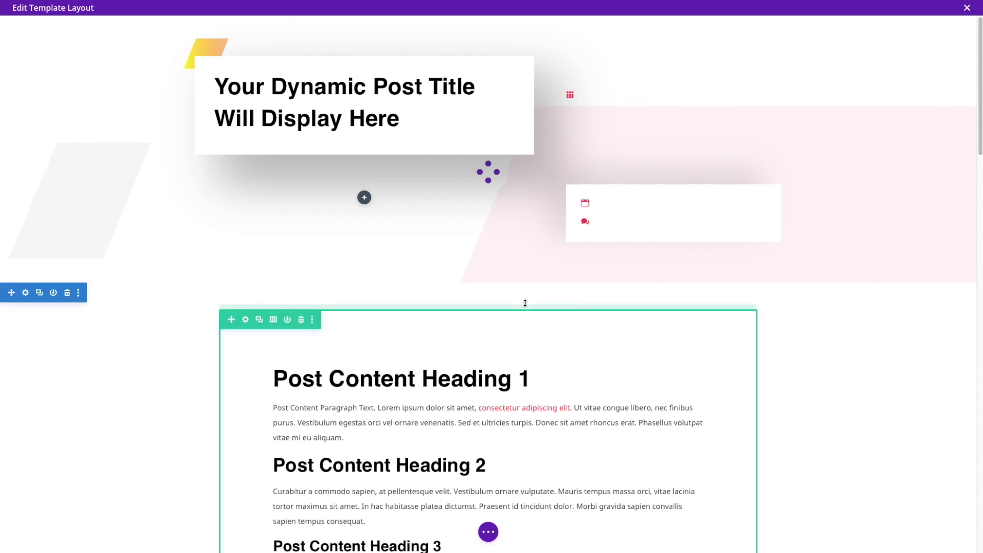
scroll(753, 291, down, 8)
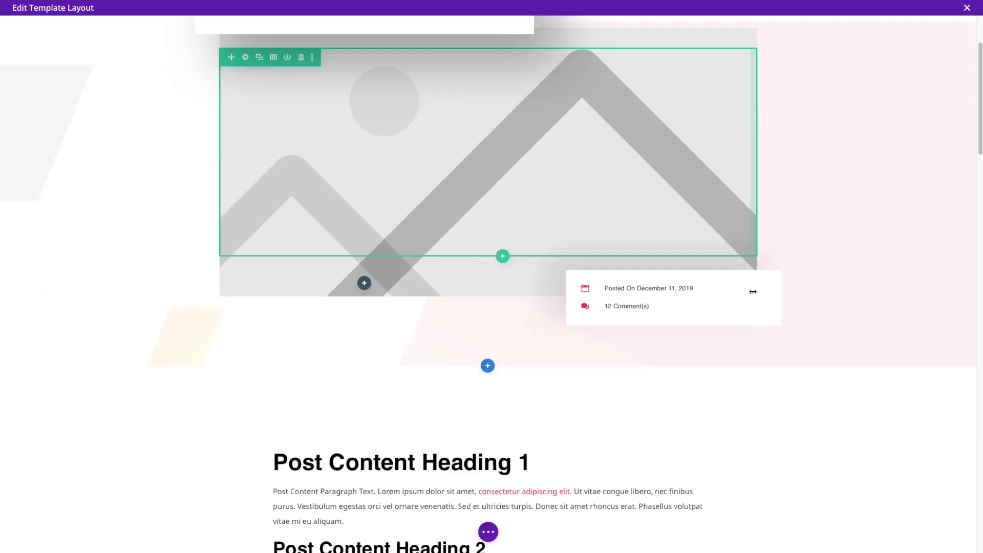
scroll(752, 291, down, 15)
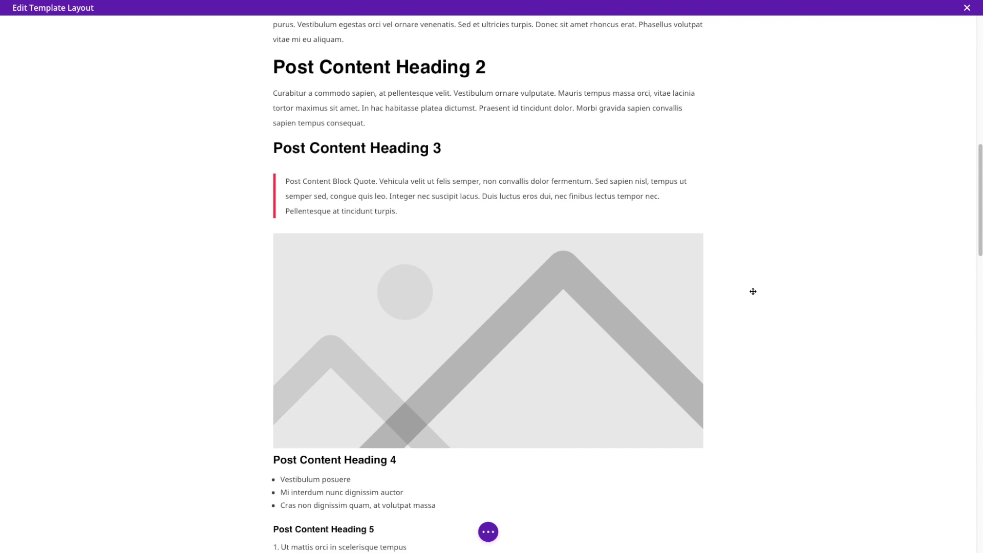
scroll(752, 292, down, 7)
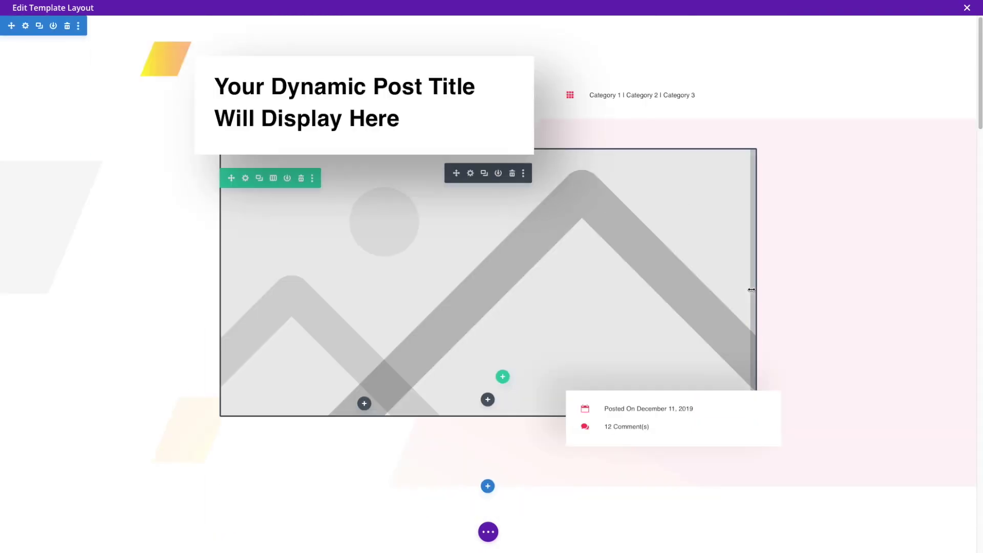
click(967, 8)
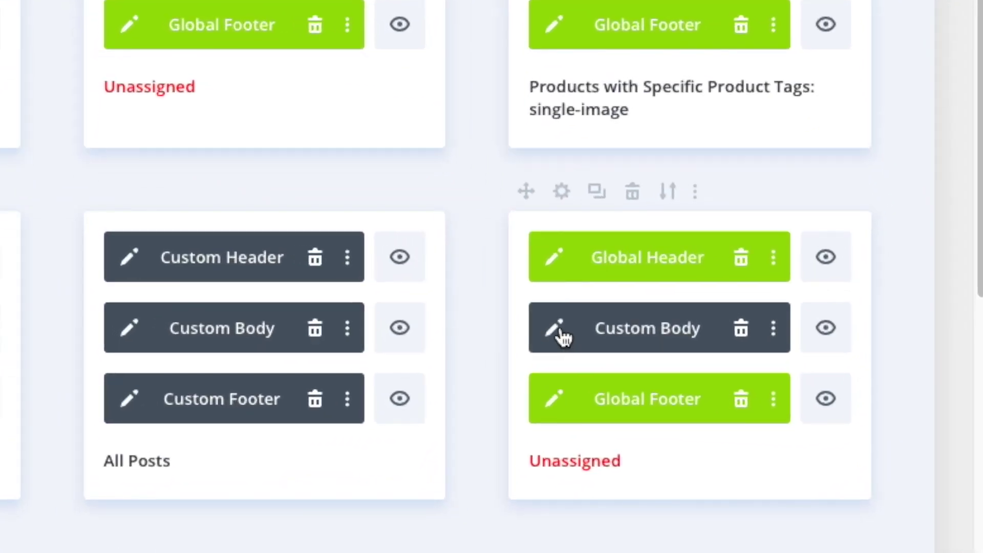
Step: Reopen the unassigned template's custom body and bring up the Image & Icon design settings of the post categories blurb
click(560, 332)
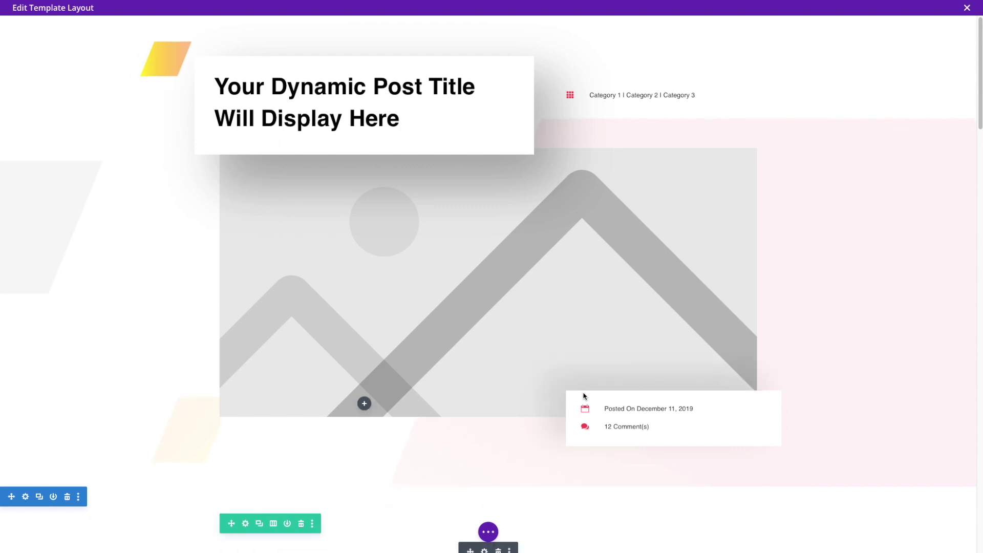
scroll(586, 427, down, 6)
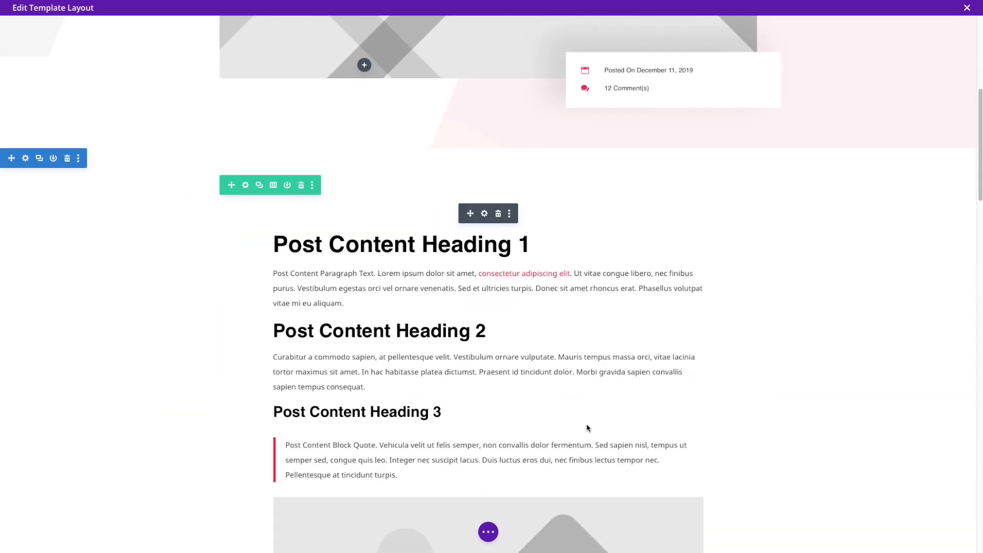
scroll(586, 427, up, 6)
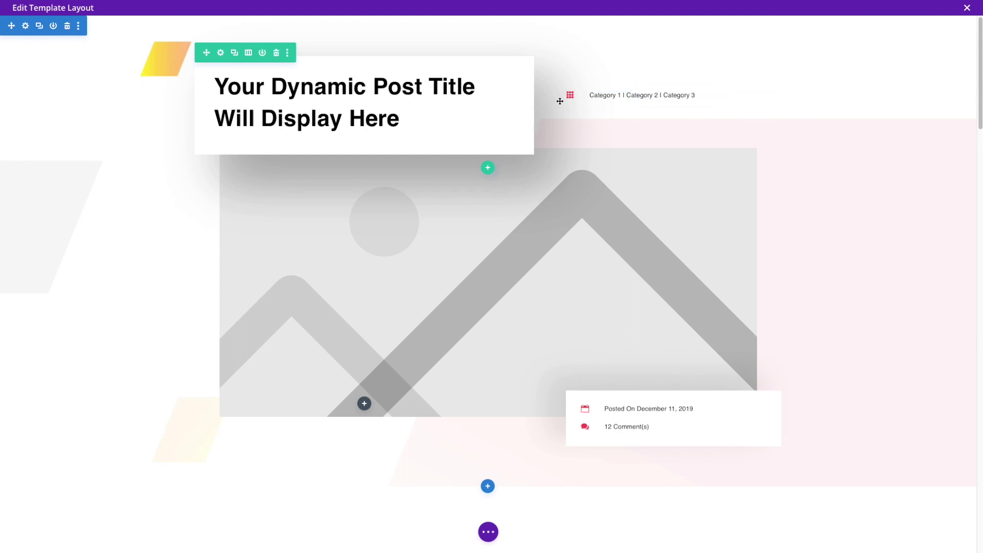
click(656, 96)
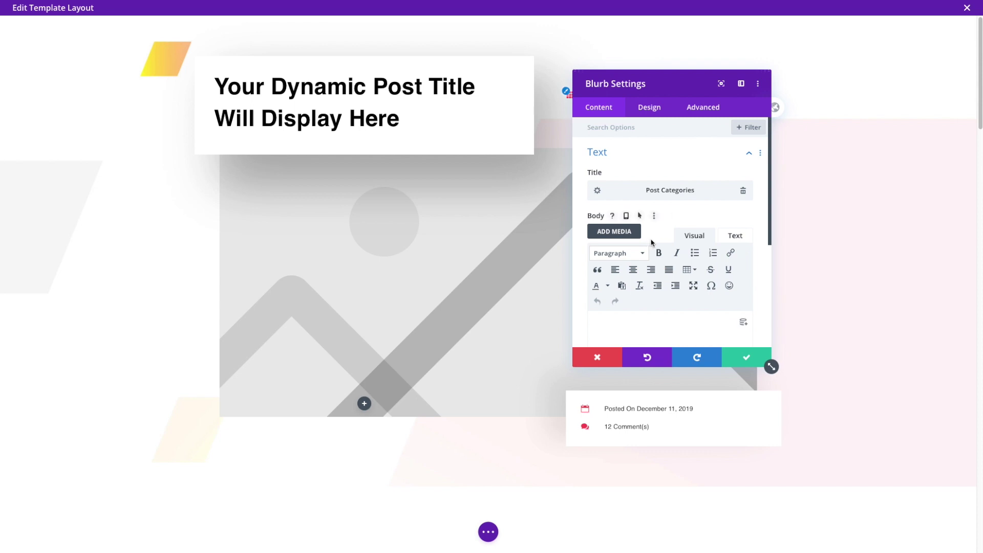
scroll(660, 256, down, 4)
click(651, 205)
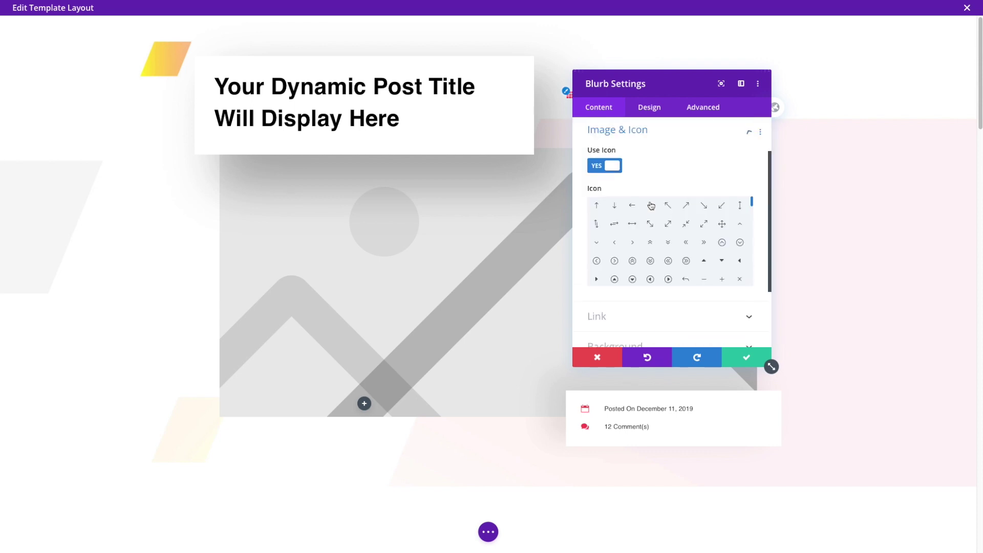
click(663, 113)
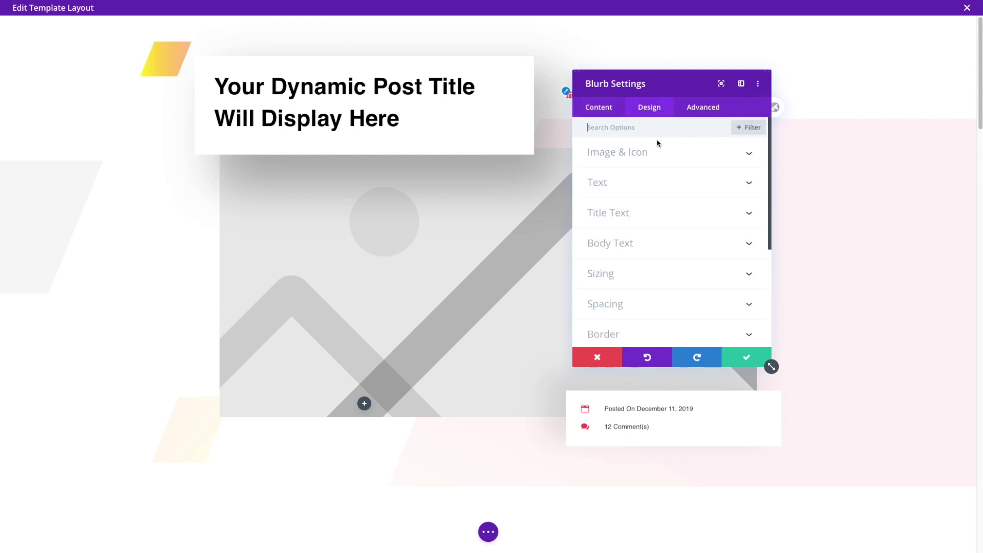
click(634, 160)
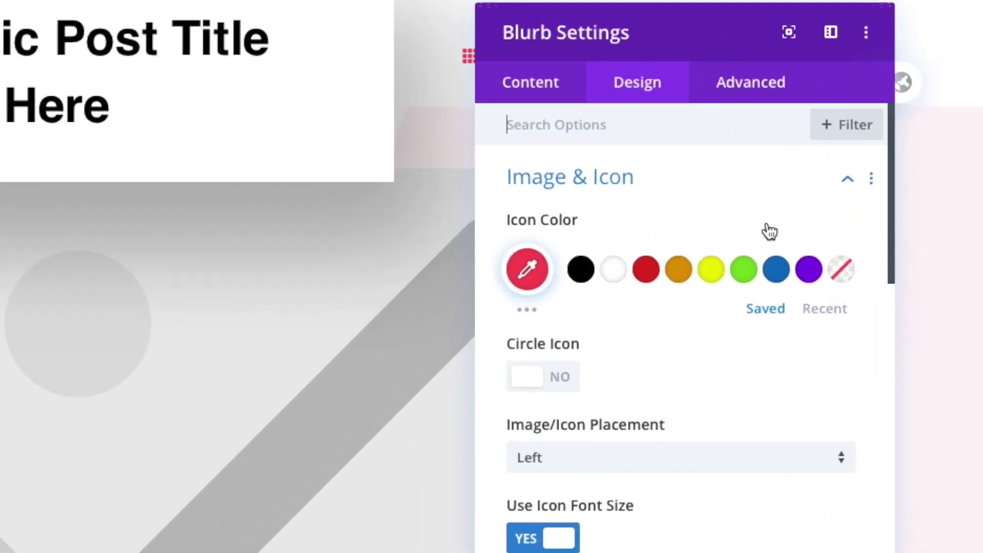
Step: Find and replace the icon color #f94857 with #fc5348 on this page across every option type, and save the blurb settings
click(717, 221)
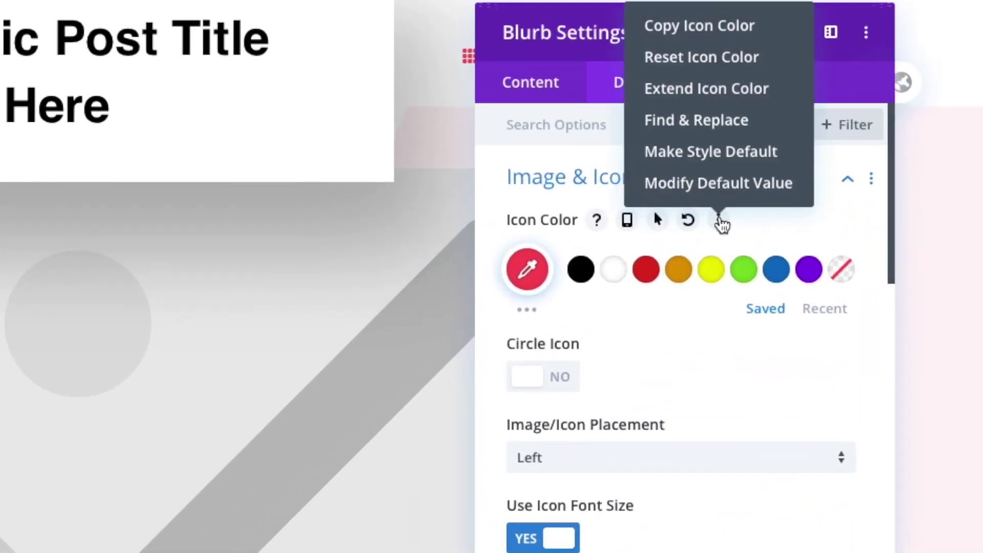
click(720, 121)
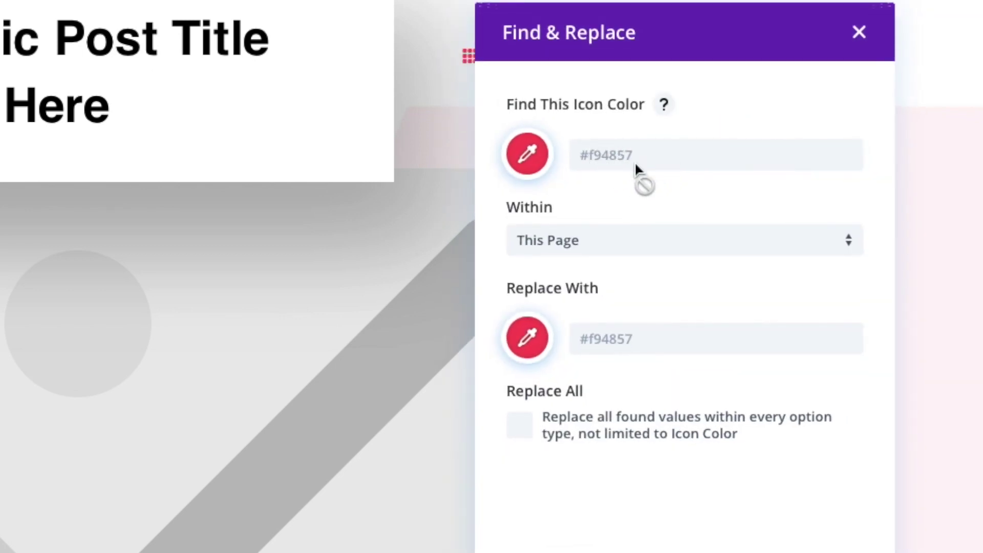
click(626, 344)
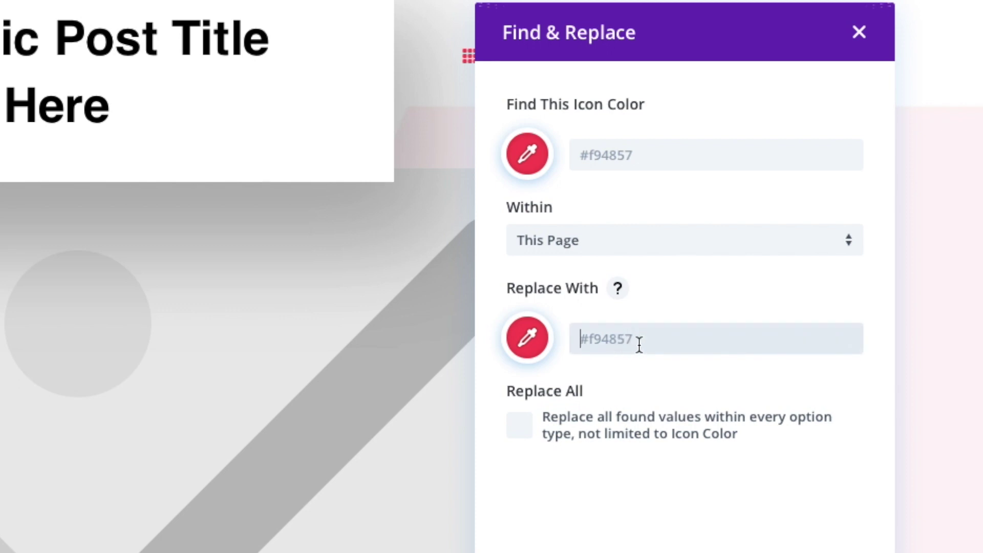
text(#fc53)
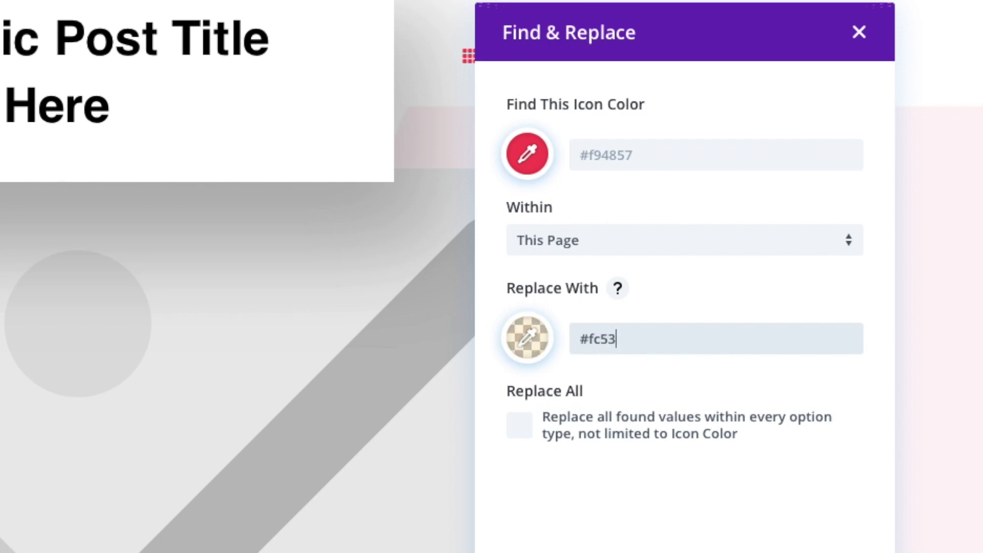
text(48)
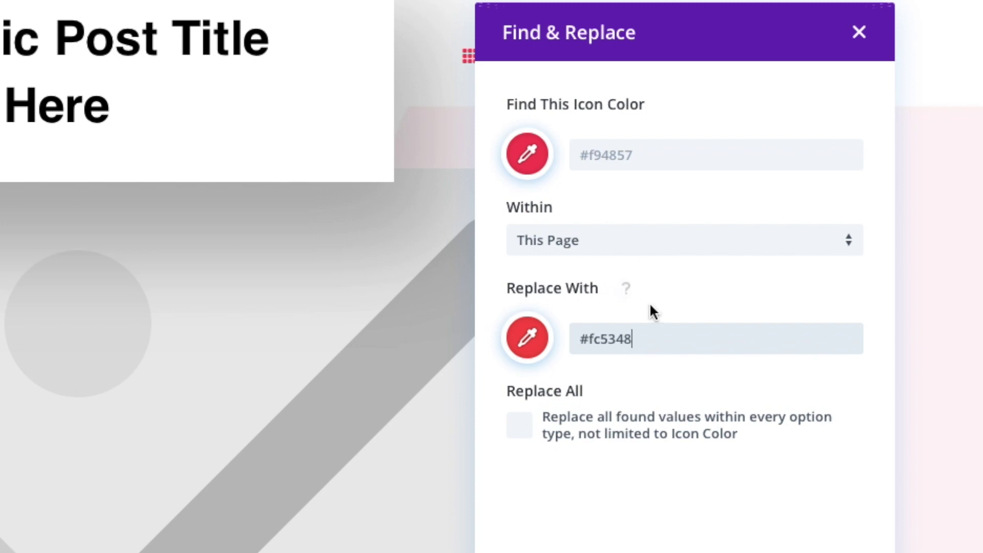
click(528, 424)
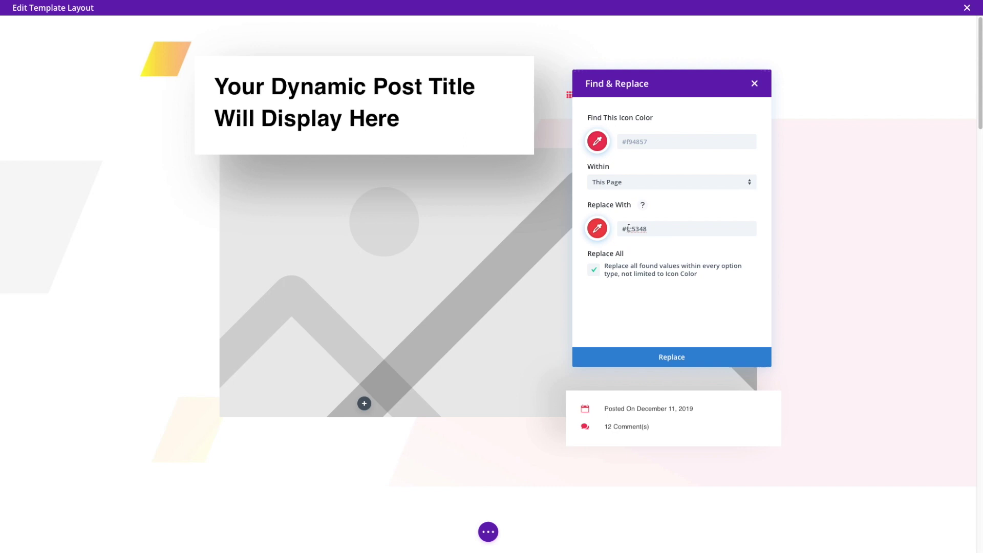
click(683, 360)
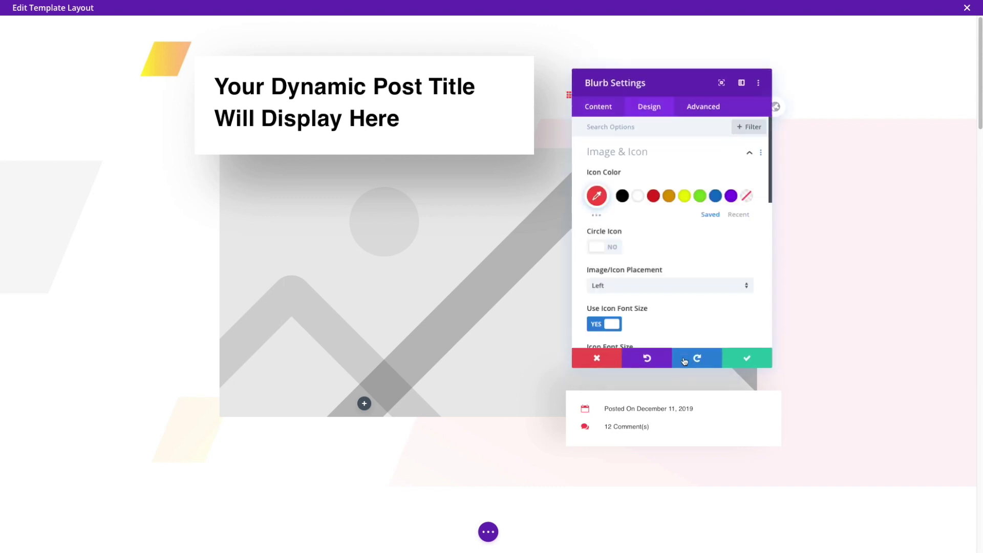
click(746, 358)
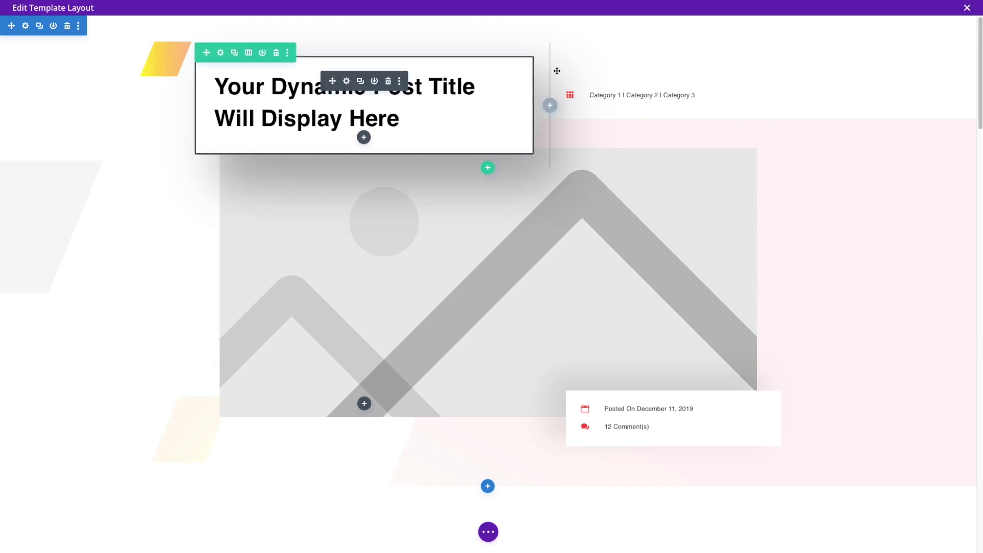
Step: Open the Post Content module's design settings and bring up its link text options
scroll(592, 136, down, 3)
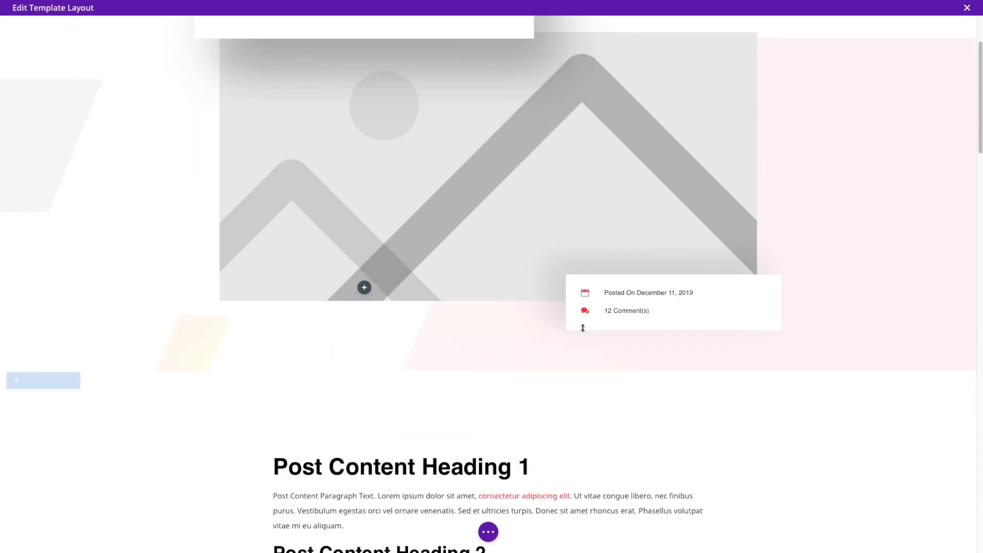
scroll(583, 328, down, 1)
scroll(583, 327, down, 1)
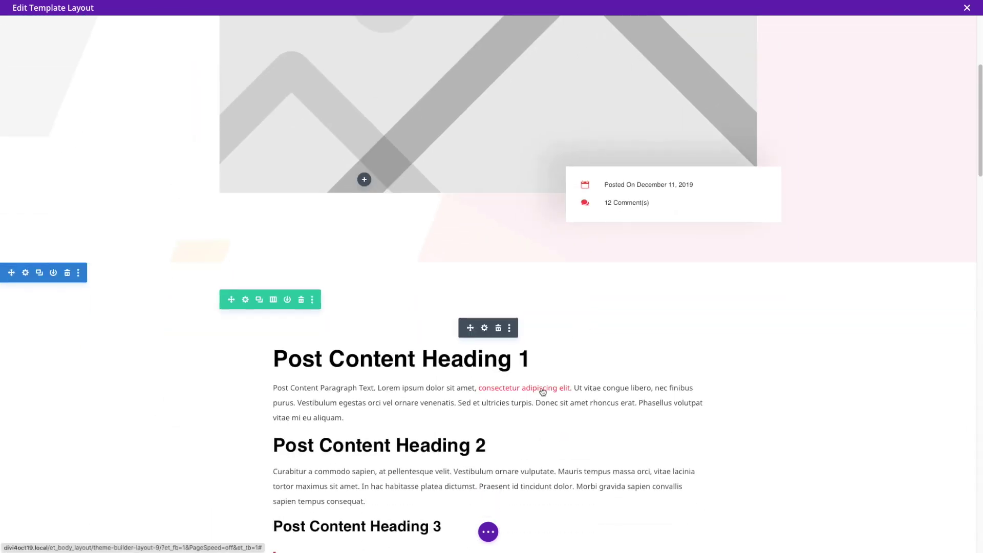
click(486, 327)
click(654, 106)
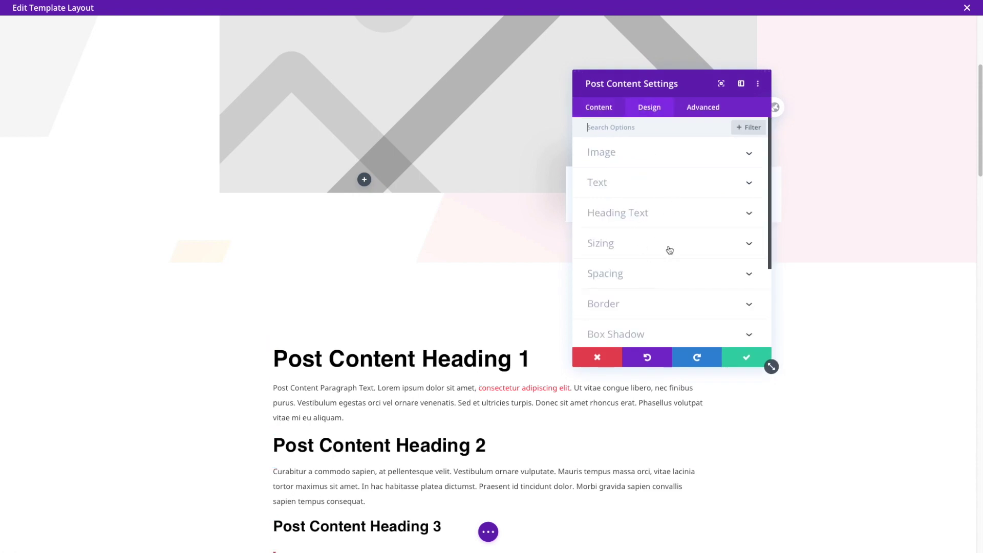
scroll(668, 250, down, 3)
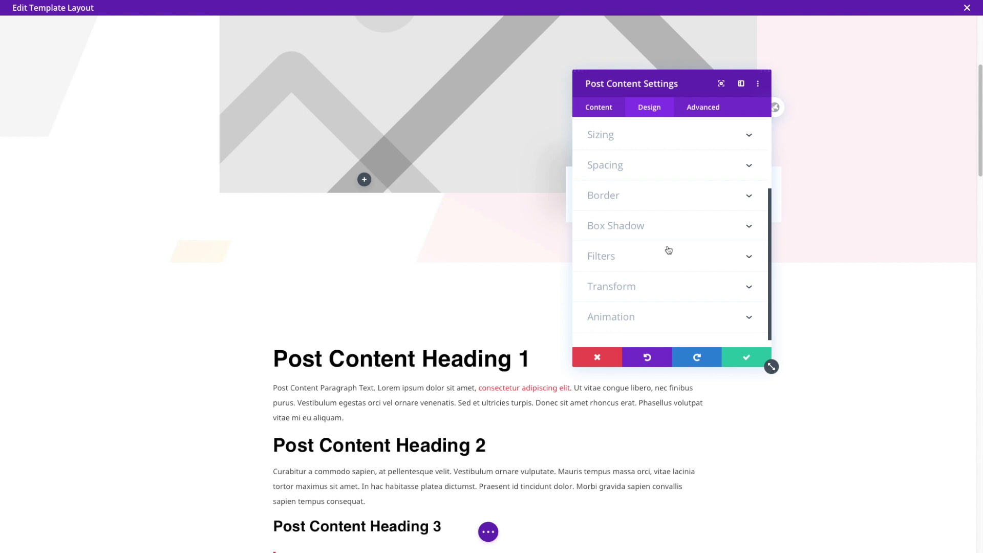
scroll(668, 250, up, 3)
click(624, 186)
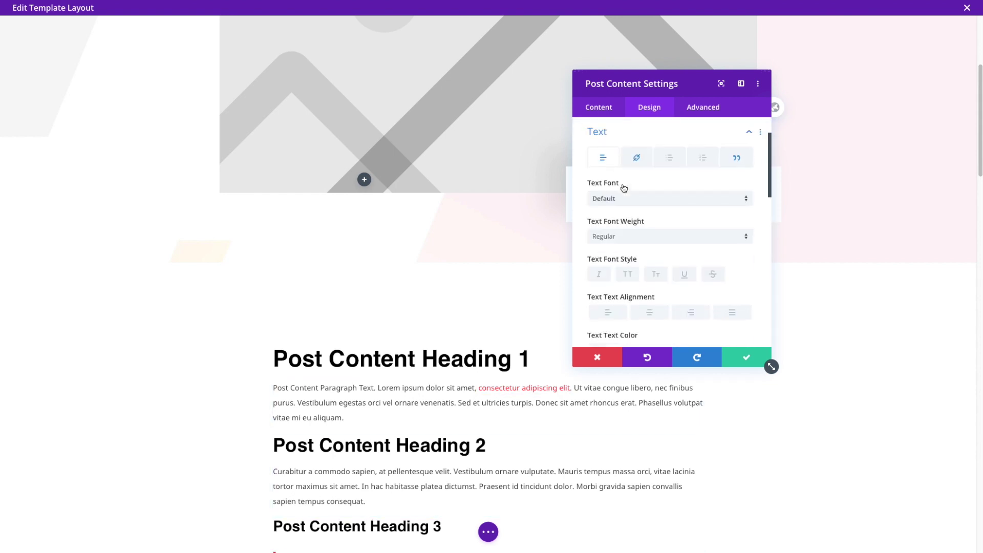
scroll(691, 238, up, 2)
click(636, 214)
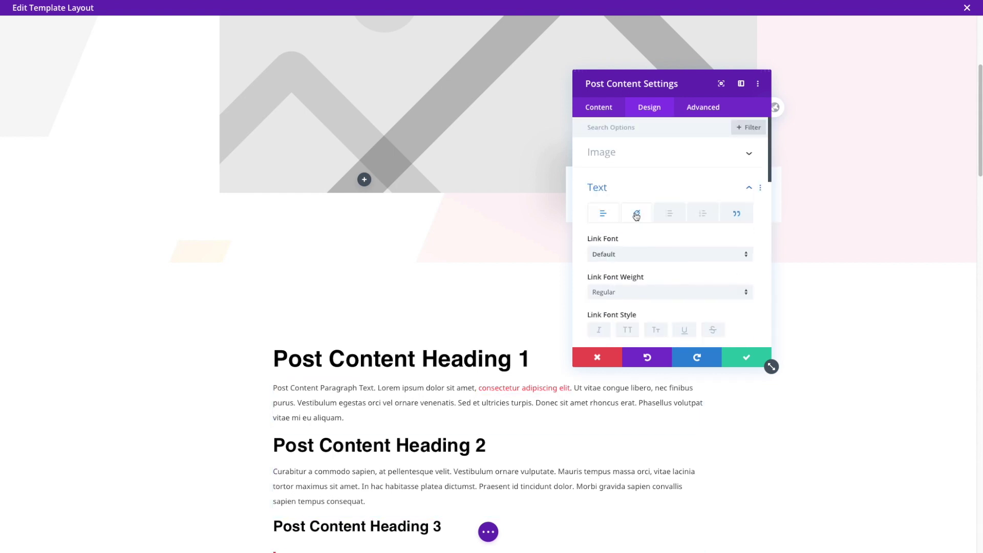
Step: Set the Post Content link text color to #fc5348 and save the module settings
scroll(668, 259, down, 2)
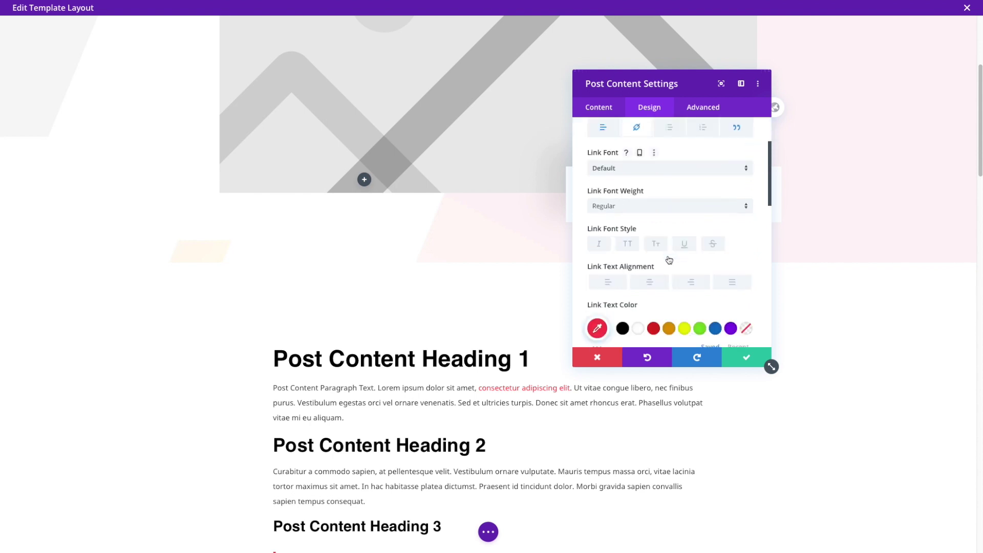
scroll(668, 259, down, 1)
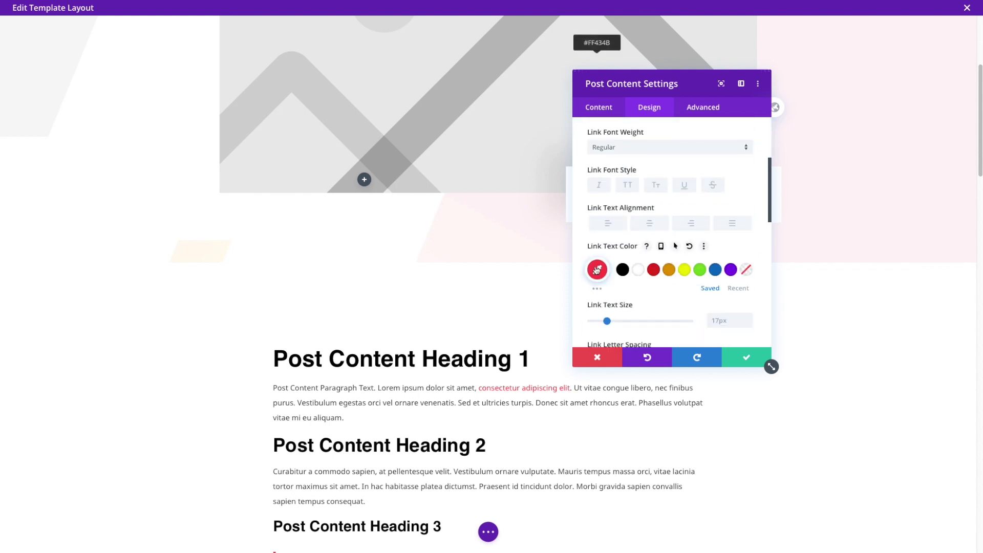
click(597, 270)
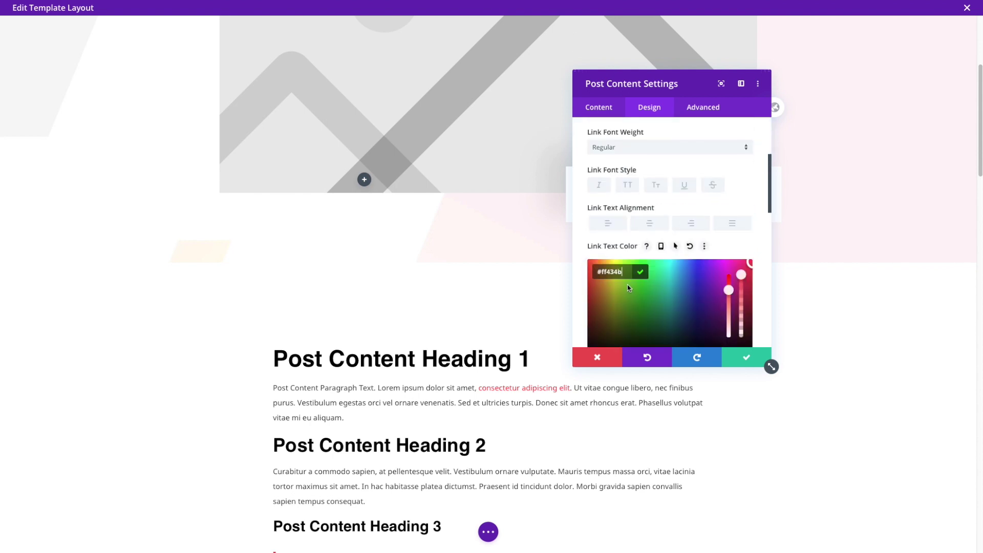
double_click(621, 272)
text(f)
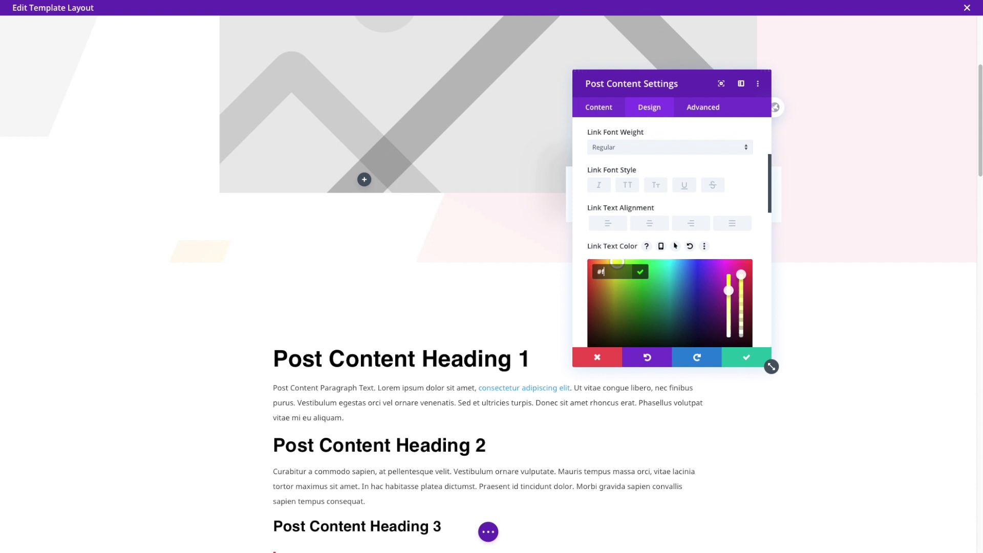
text(f5348)
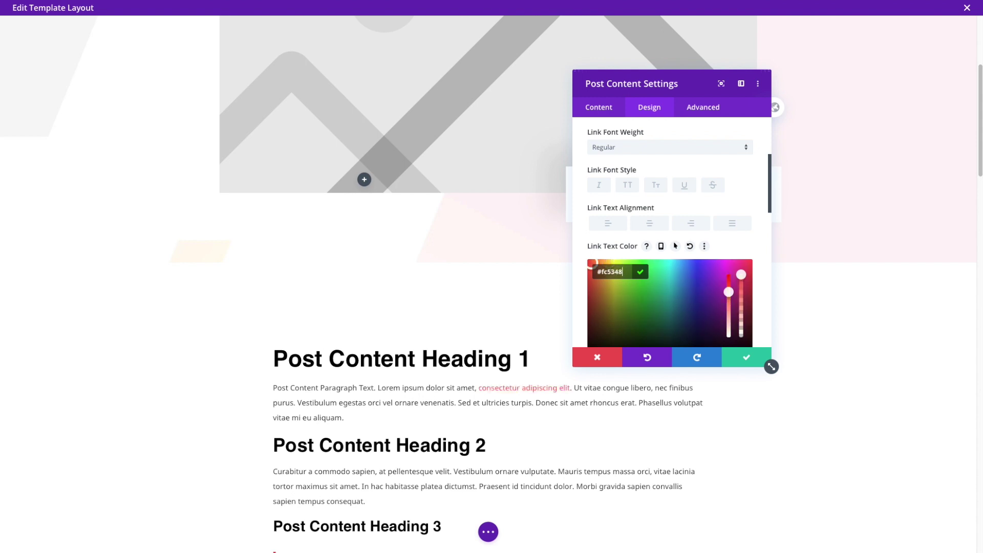
click(748, 357)
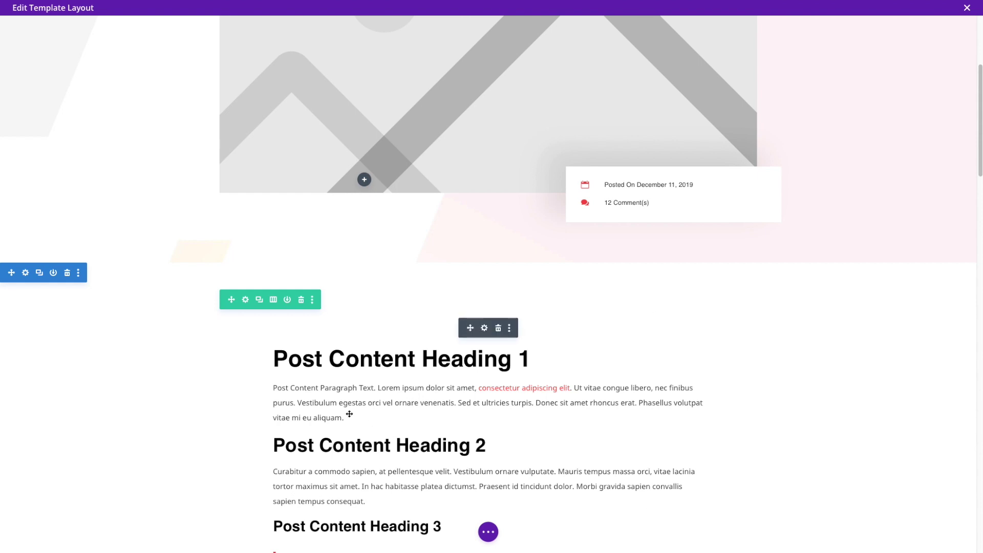
scroll(583, 353, down, 15)
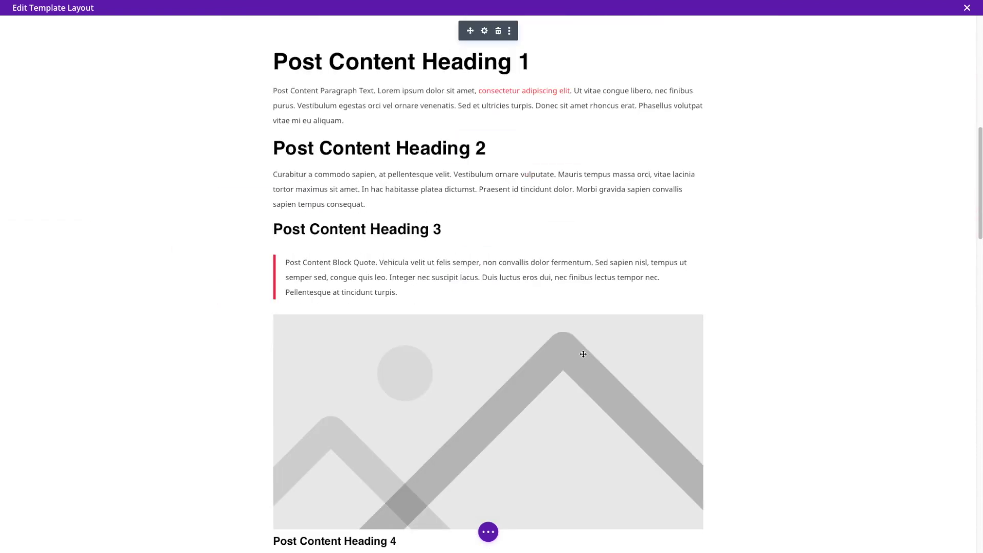
Step: Insert a specialty section above the Post Content section, with a three-column row area beside a sidebar column
scroll(486, 298, up, 10)
scroll(486, 299, up, 8)
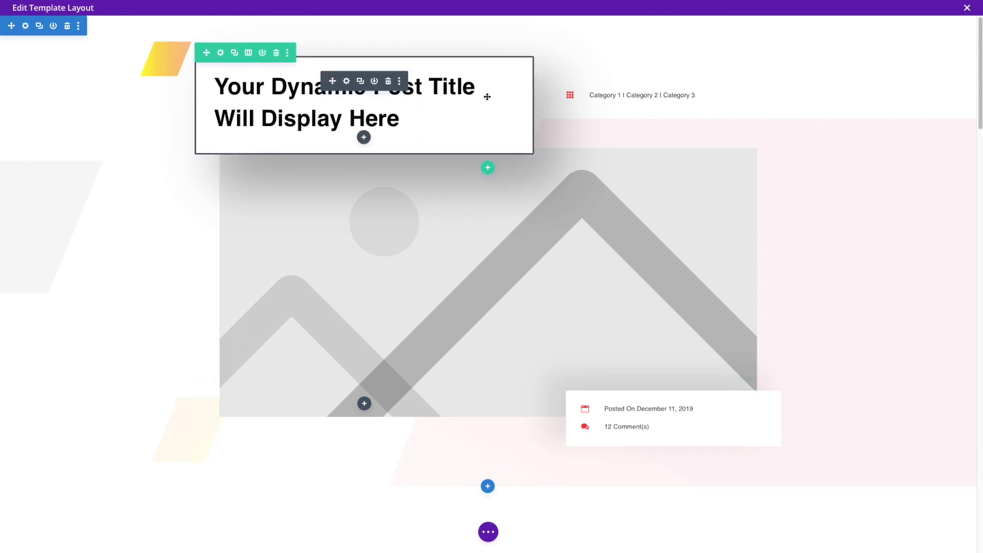
scroll(531, 248, down, 6)
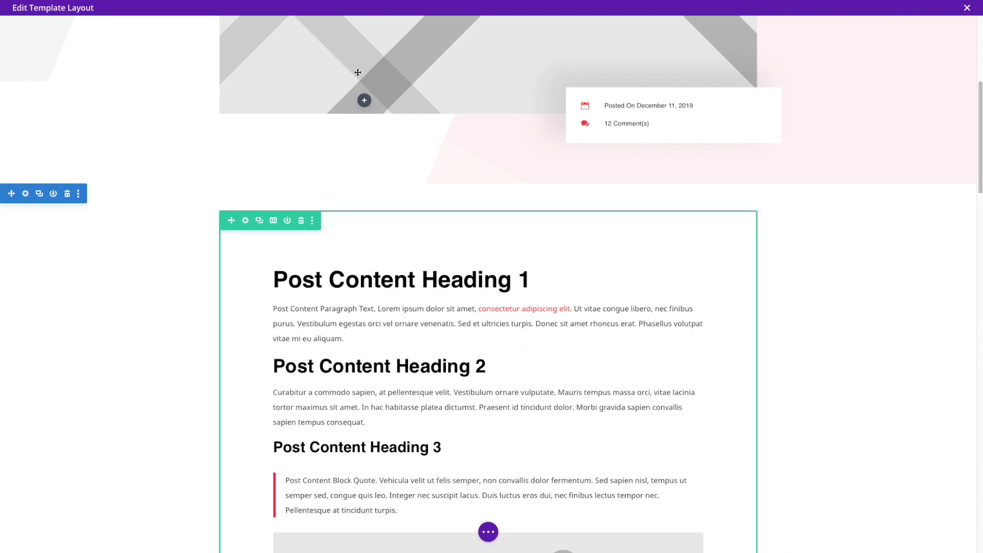
click(487, 183)
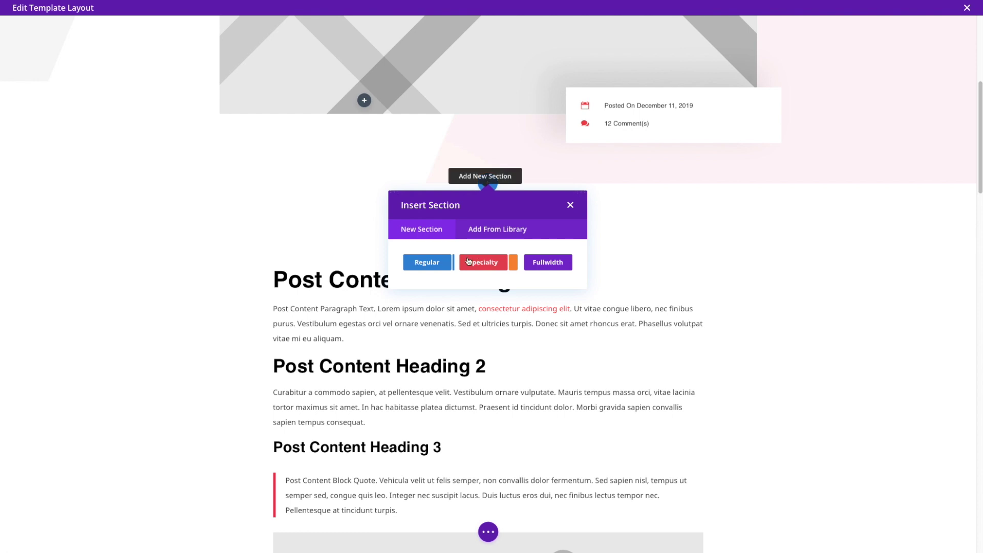
click(487, 262)
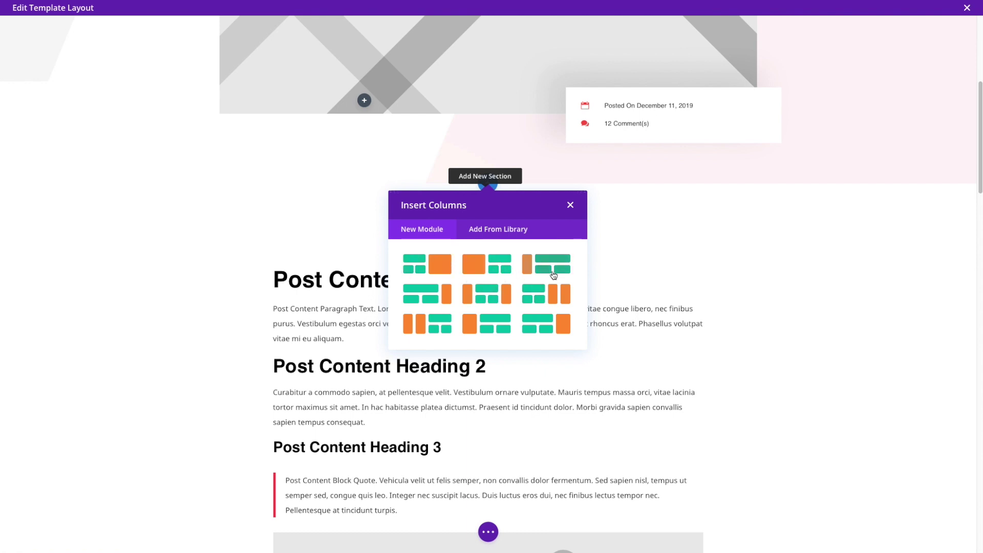
click(547, 326)
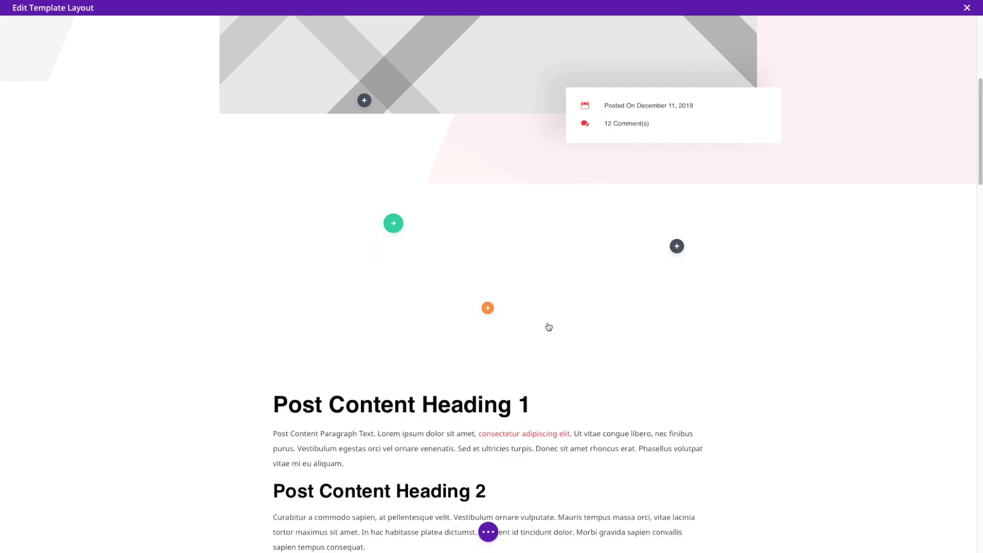
Step: Add a one-column row to the specialty section's main area and move the Post Content module into it
click(456, 395)
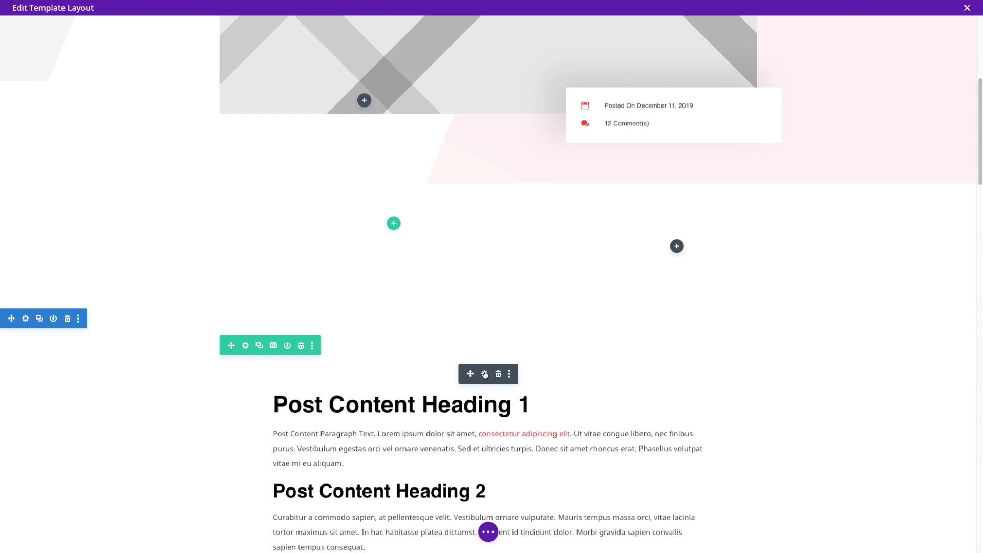
drag(469, 374, 368, 239)
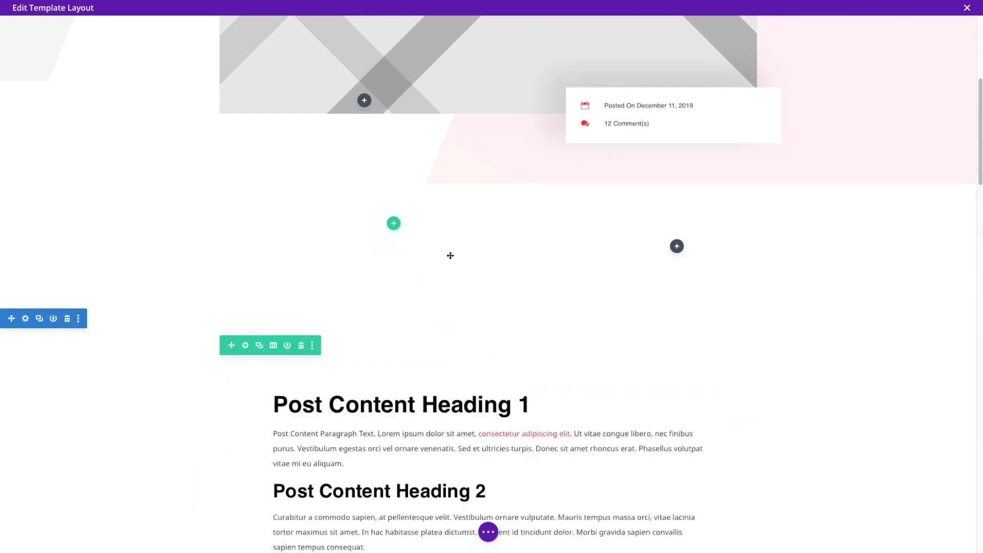
click(393, 224)
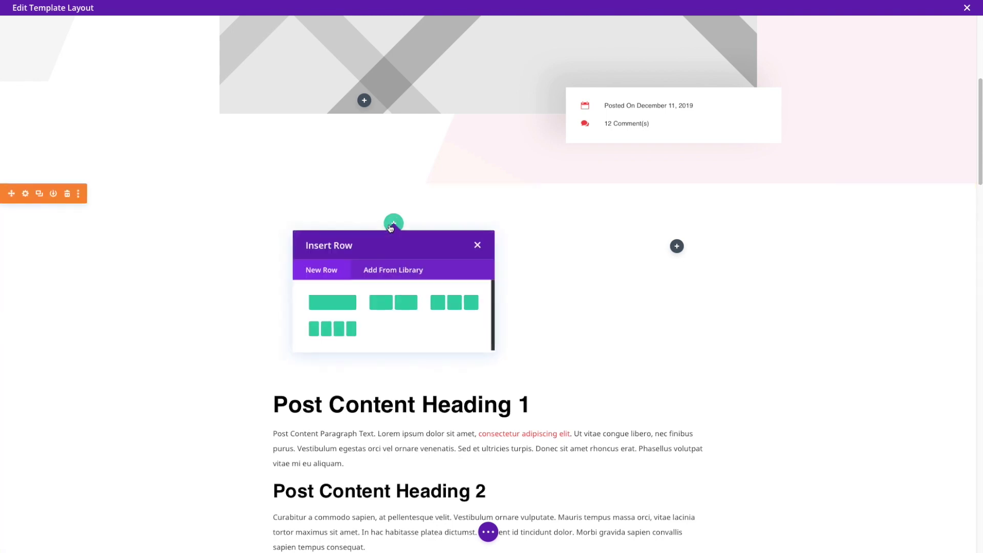
click(334, 304)
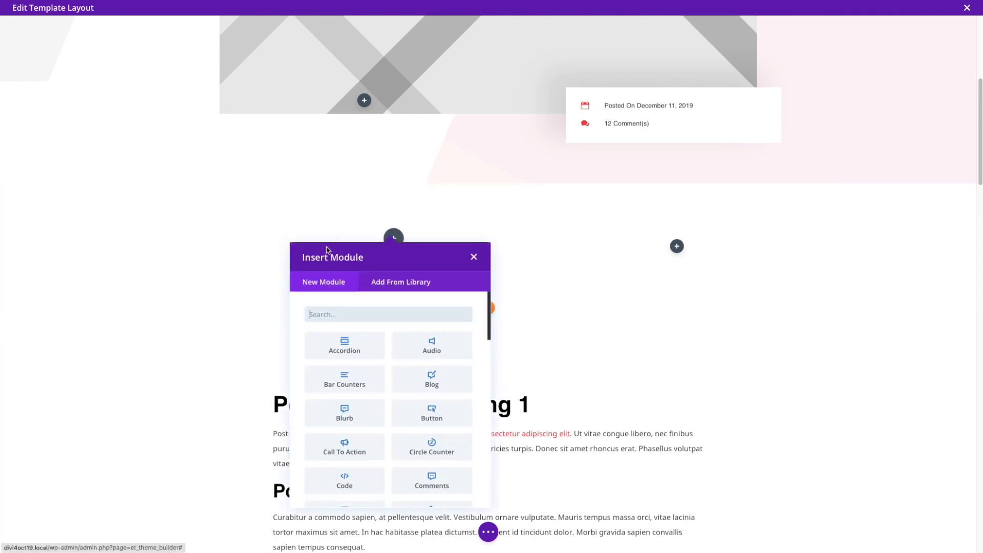
click(475, 256)
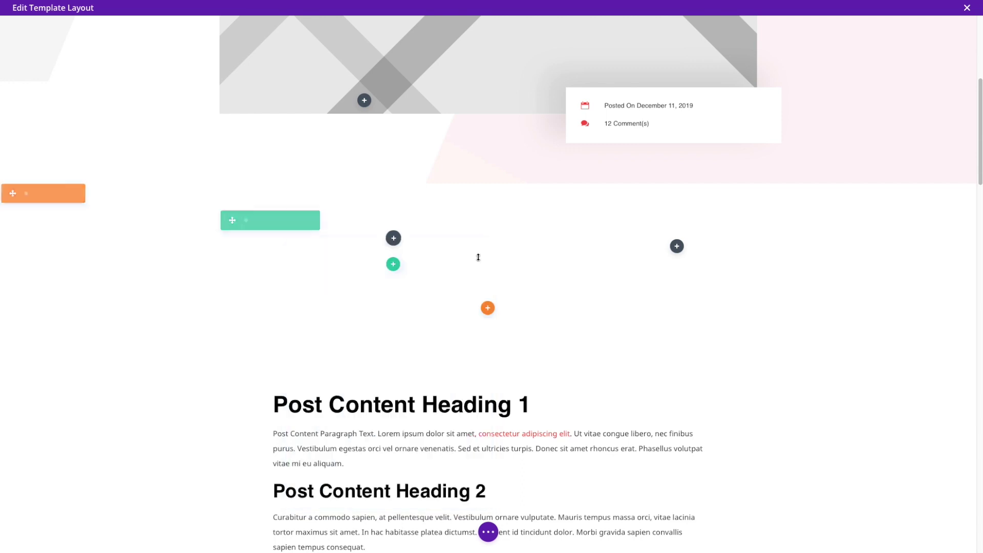
drag(470, 374, 355, 268)
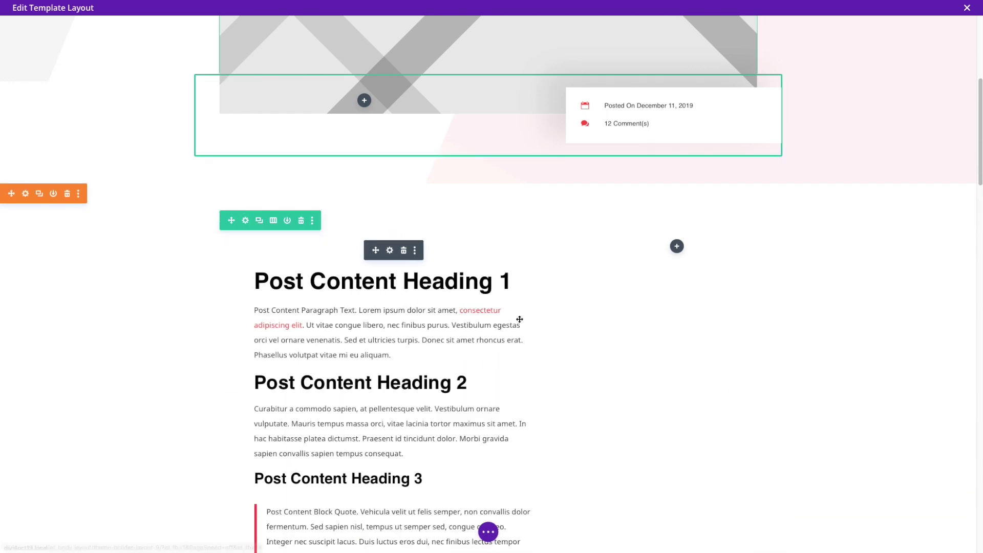
Step: Reduce the top padding of the specialty section and its Post Content row
scroll(461, 305, up, 2)
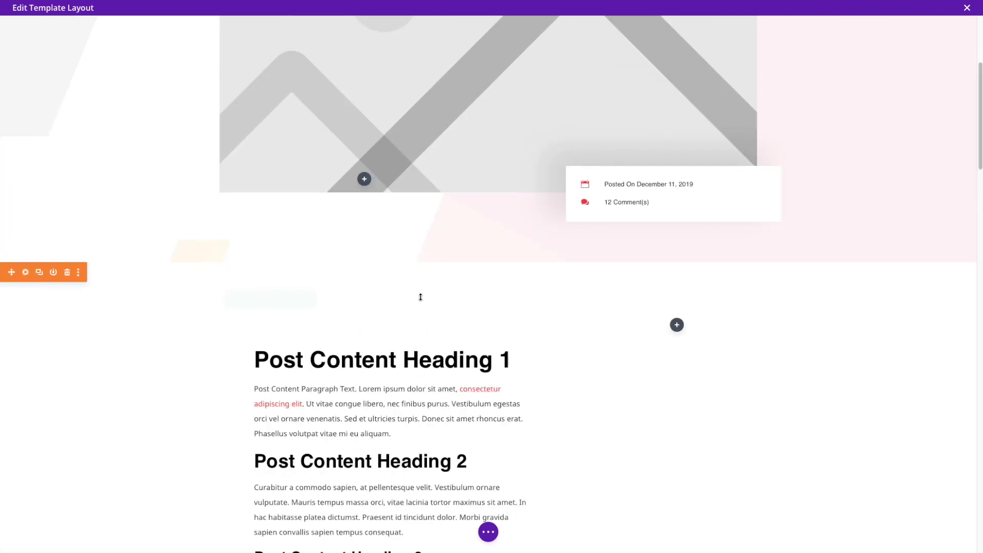
mouse_move(403, 304)
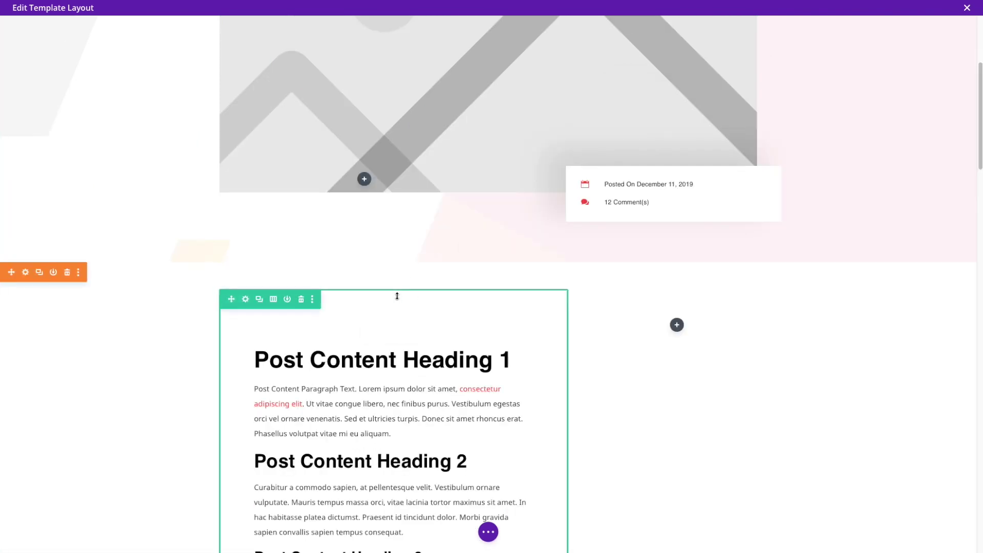
drag(394, 294, 408, 217)
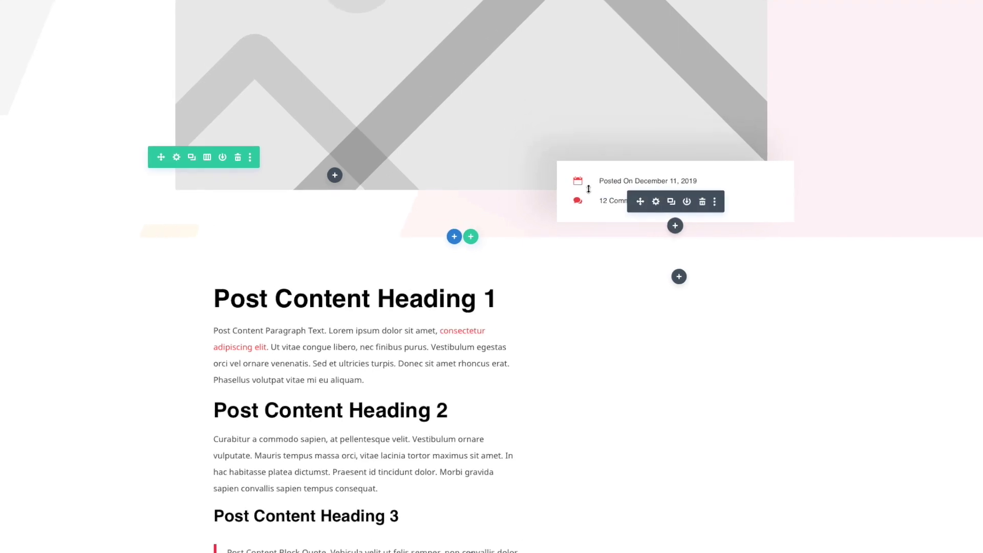
Step: Duplicate the comment count blurb in the white post details box
click(675, 225)
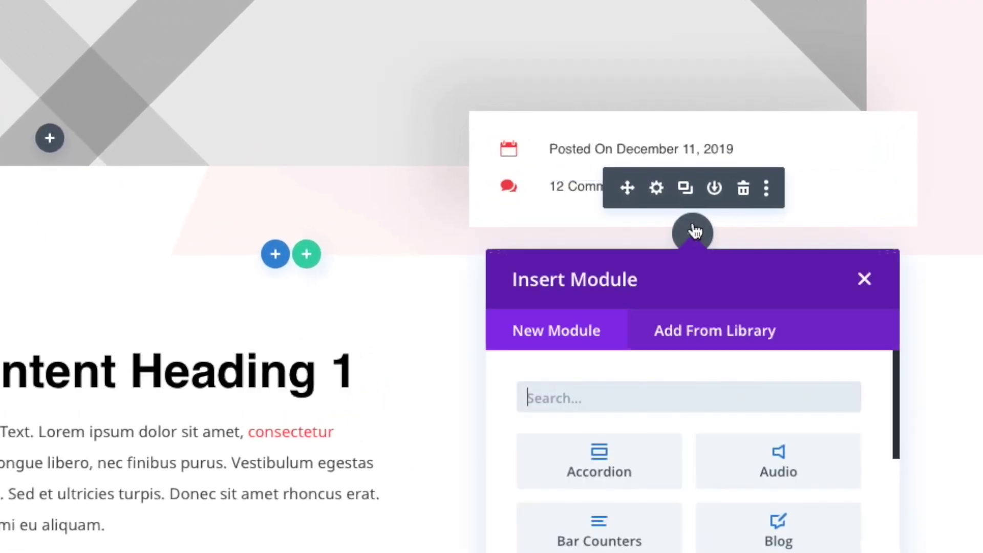
click(864, 279)
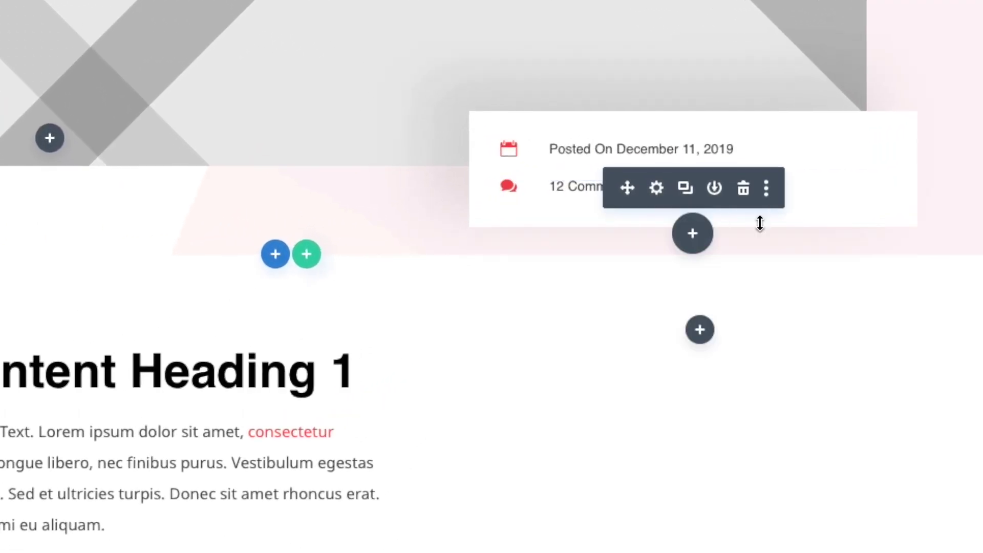
click(684, 188)
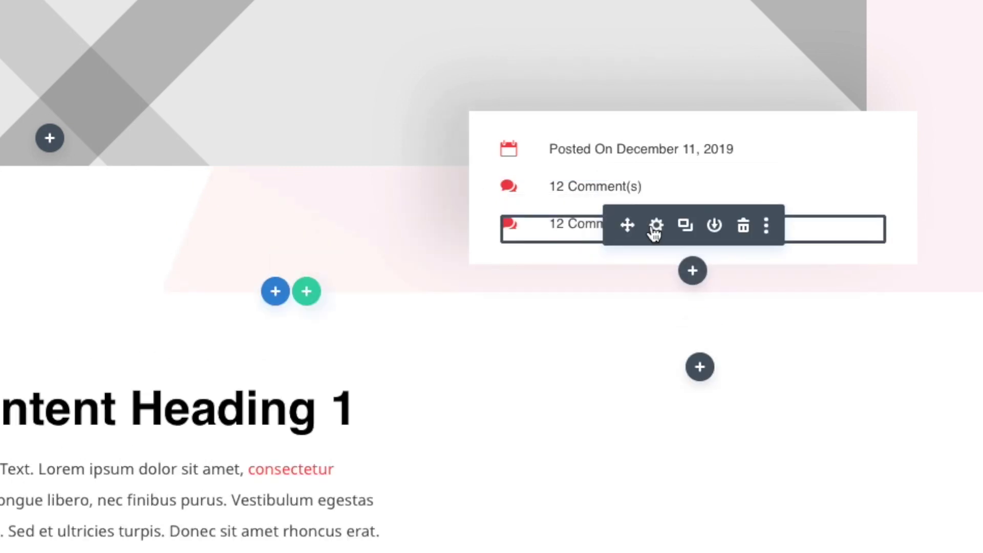
Step: Replace the duplicated blurb's title with the Post Author dynamic content, using "Written By" as the text before it
click(654, 226)
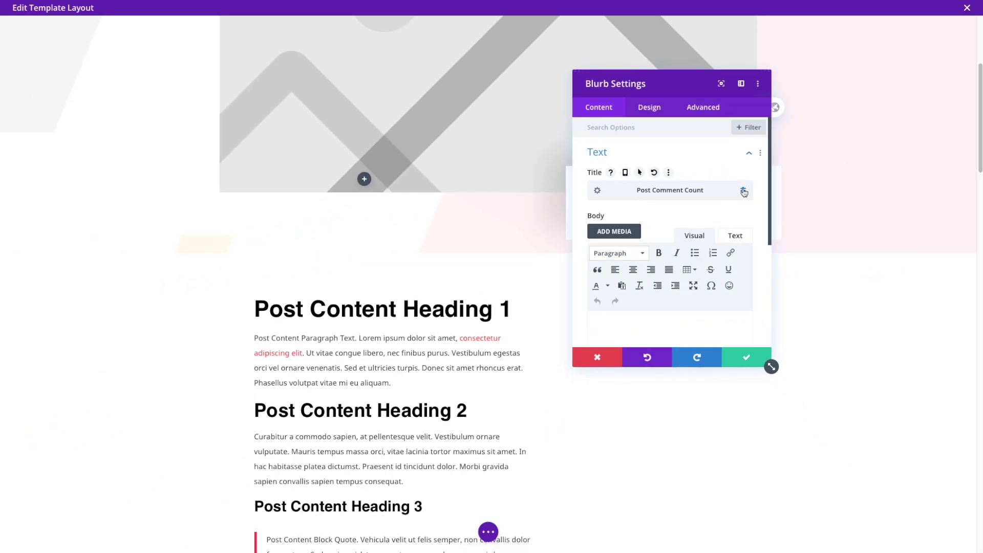
click(812, 169)
click(608, 186)
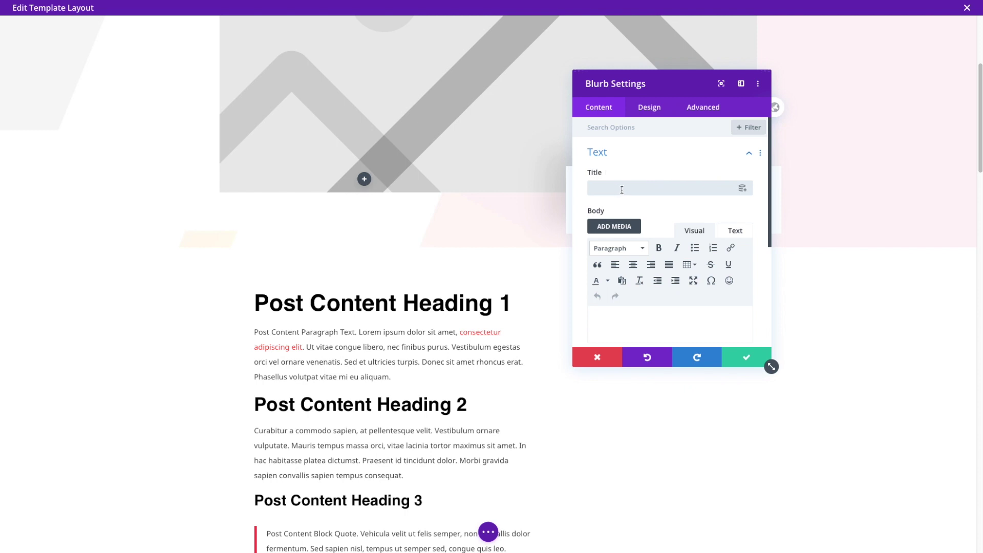
click(742, 189)
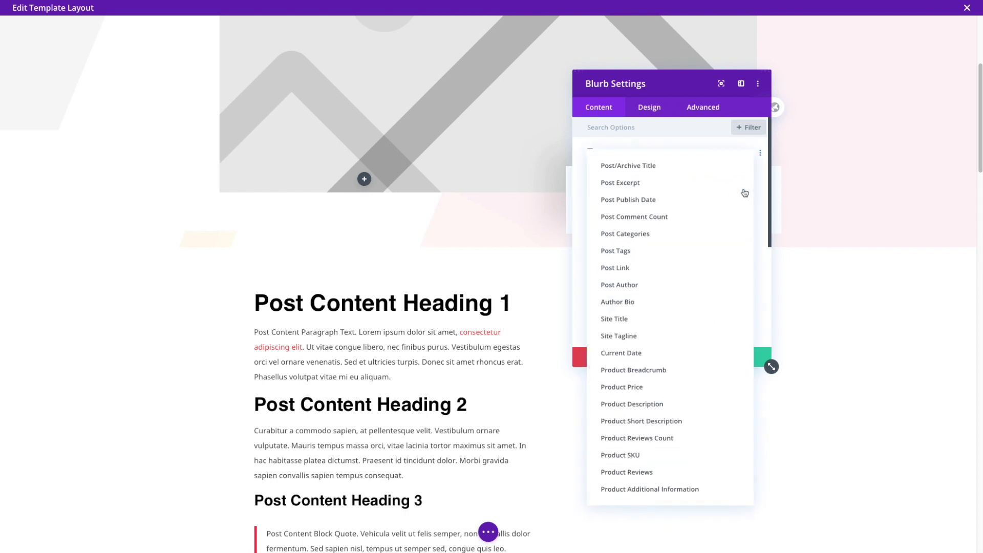
click(650, 285)
click(646, 229)
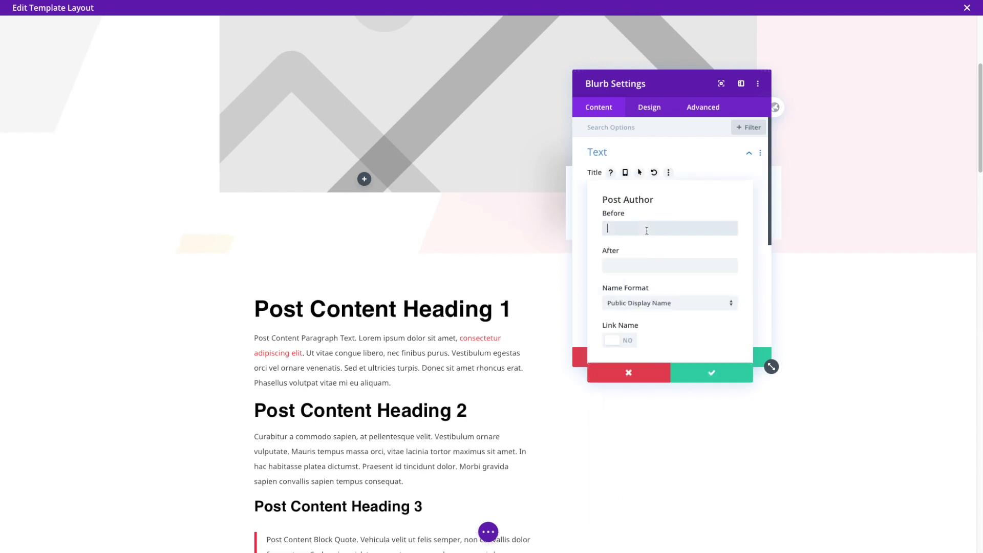
text(W)
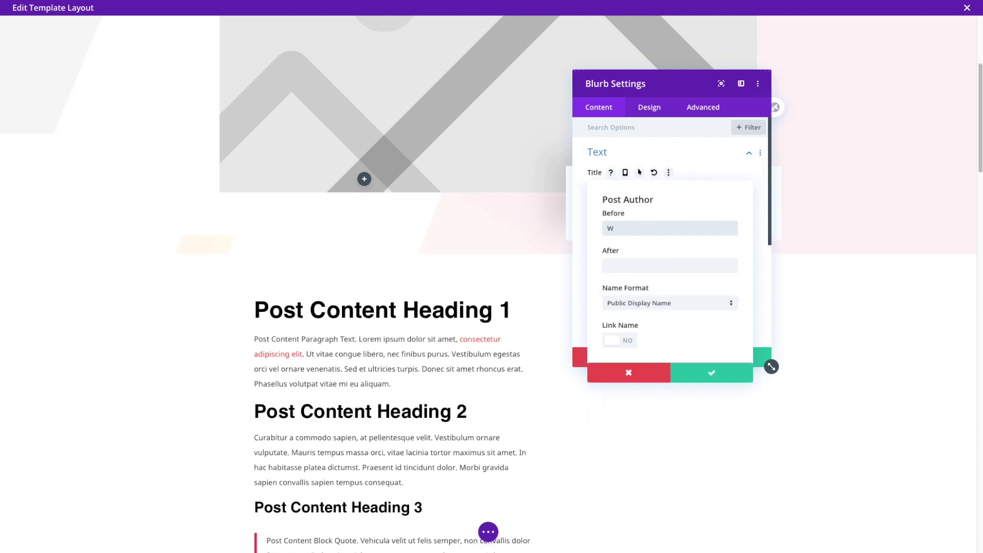
text(ritten By)
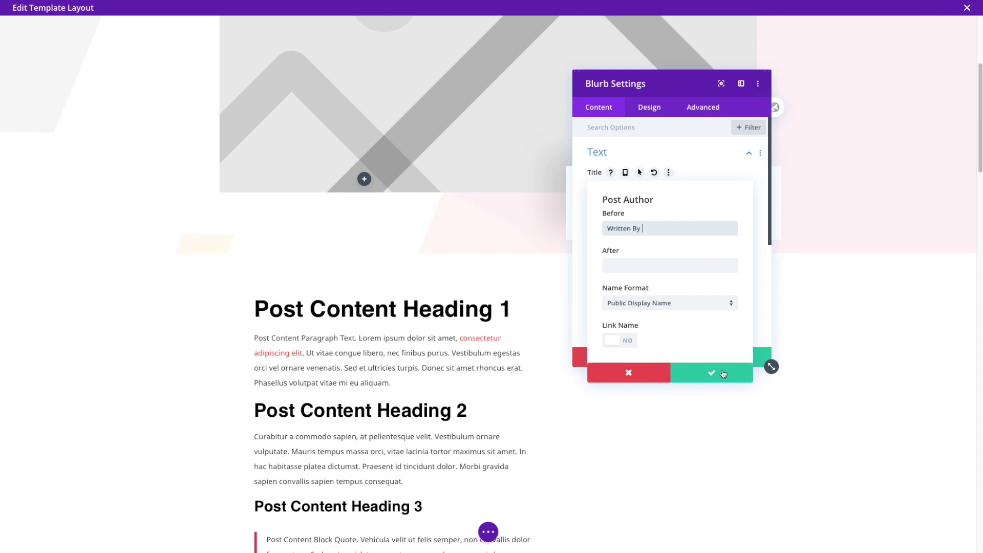
click(723, 374)
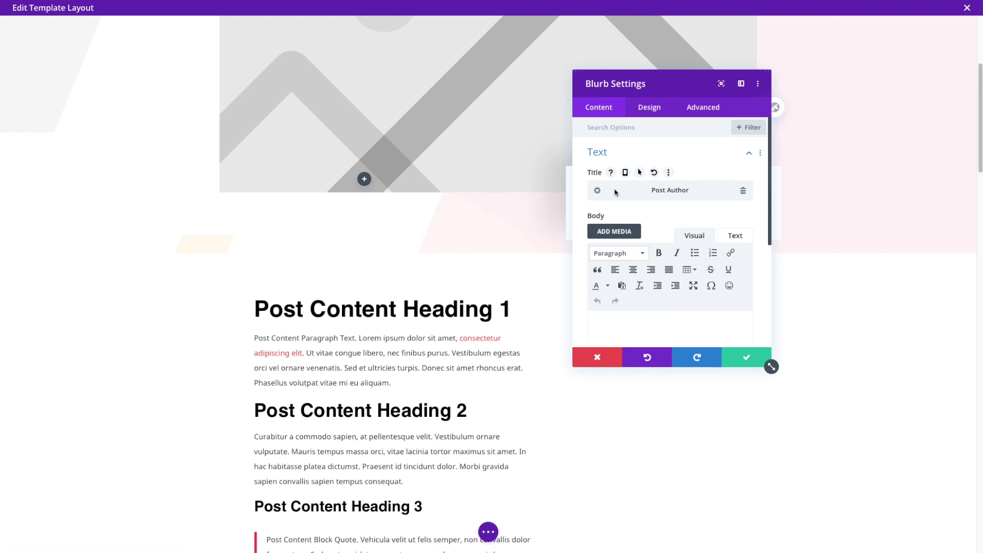
Step: Change the author blurb's icon to the pencil and save the blurb settings
scroll(647, 213, down, 3)
click(647, 259)
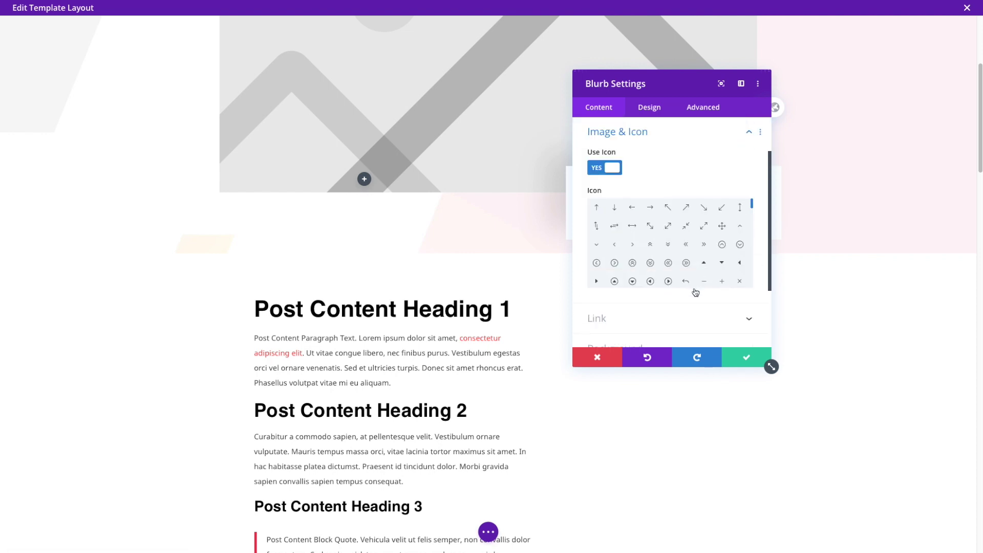
scroll(719, 243, down, 3)
scroll(718, 242, down, 1)
scroll(719, 242, down, 3)
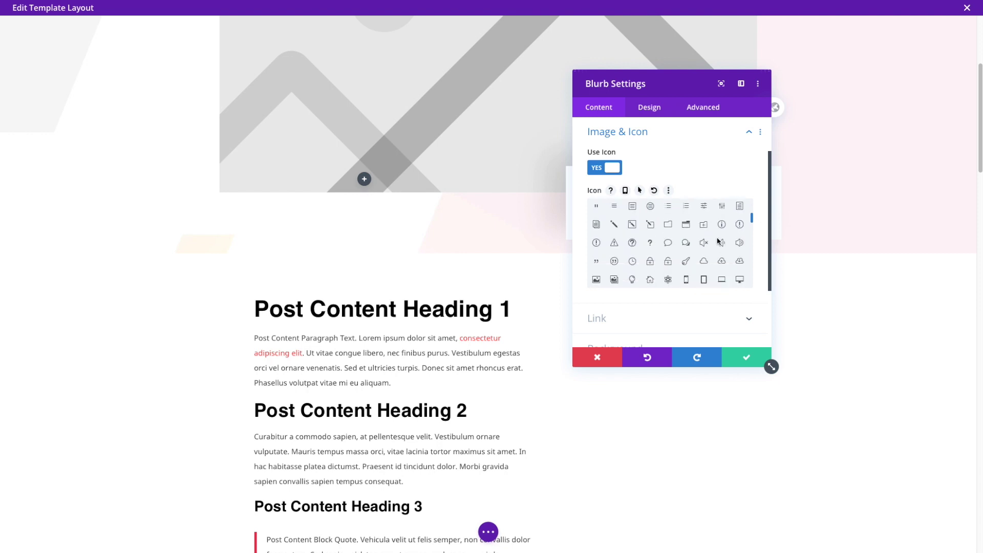
click(617, 228)
click(746, 353)
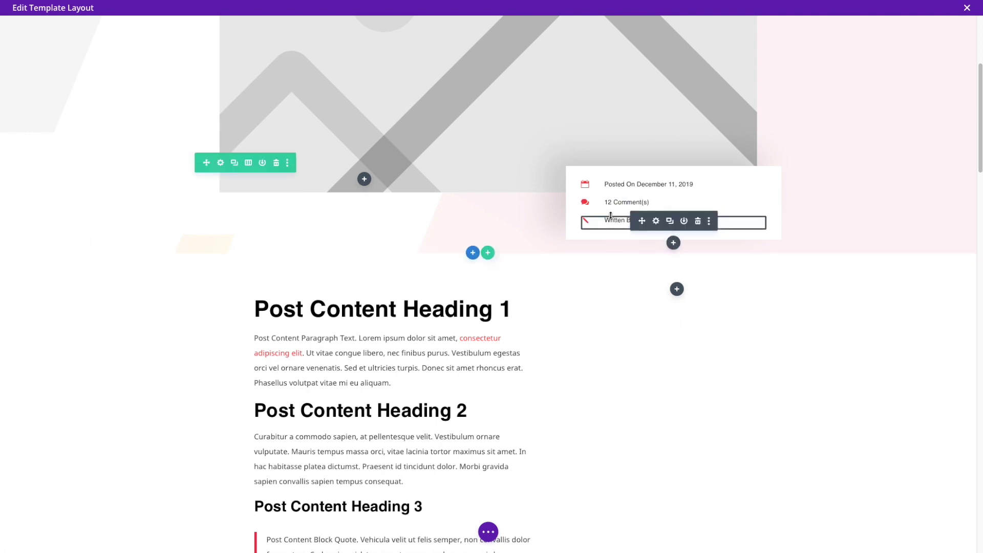
Step: Add a Call To Action module to the sidebar column beside the post content
scroll(597, 325, down, 2)
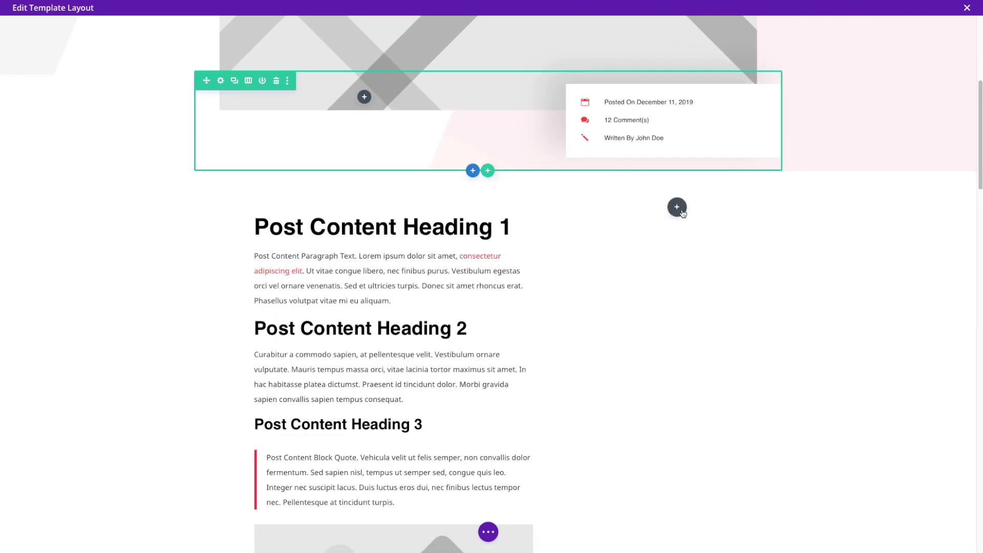
click(677, 207)
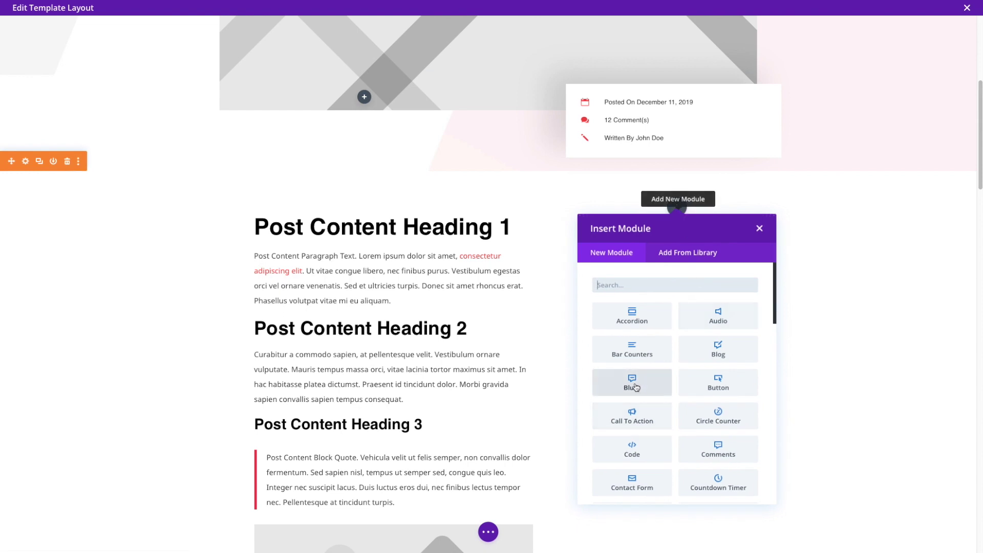
click(629, 421)
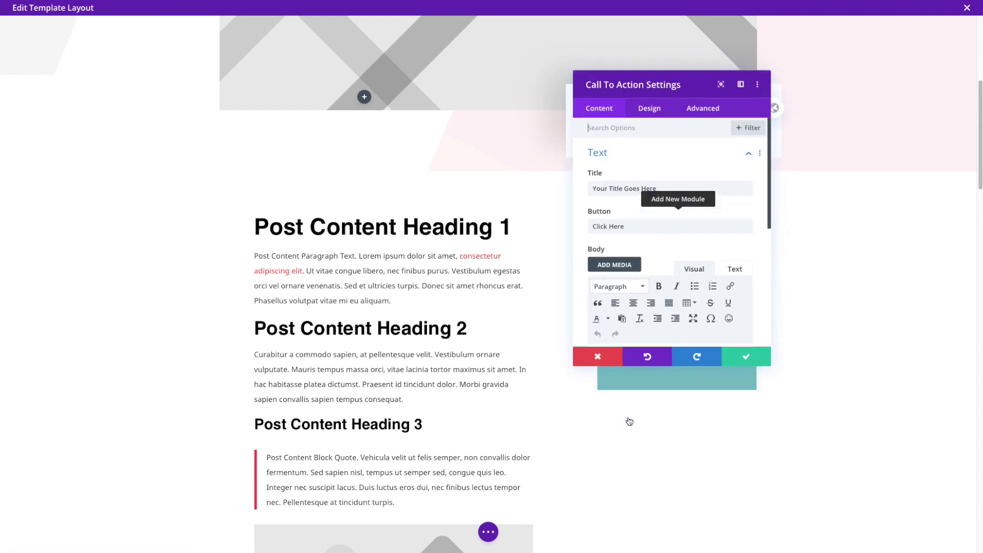
Step: Set the Call To Action title to "Best Travel Deals", replace its button text, and save the module
drag(592, 188, 660, 187)
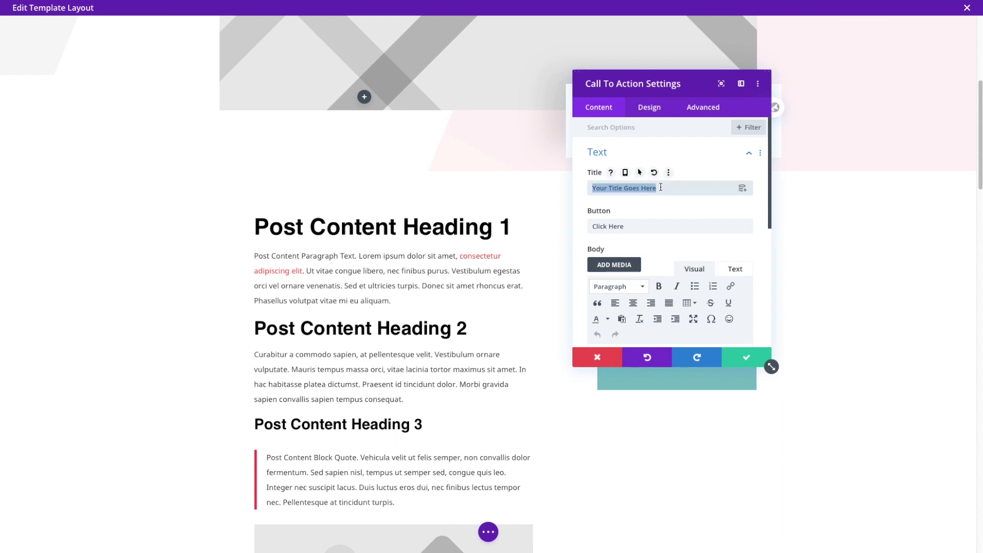
text(Best Travel Deals)
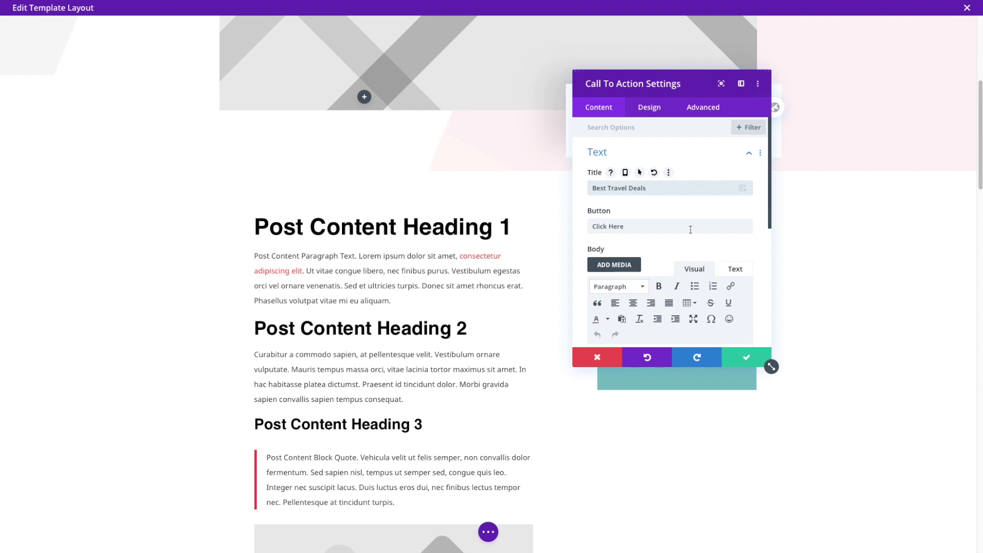
triple_click(663, 228)
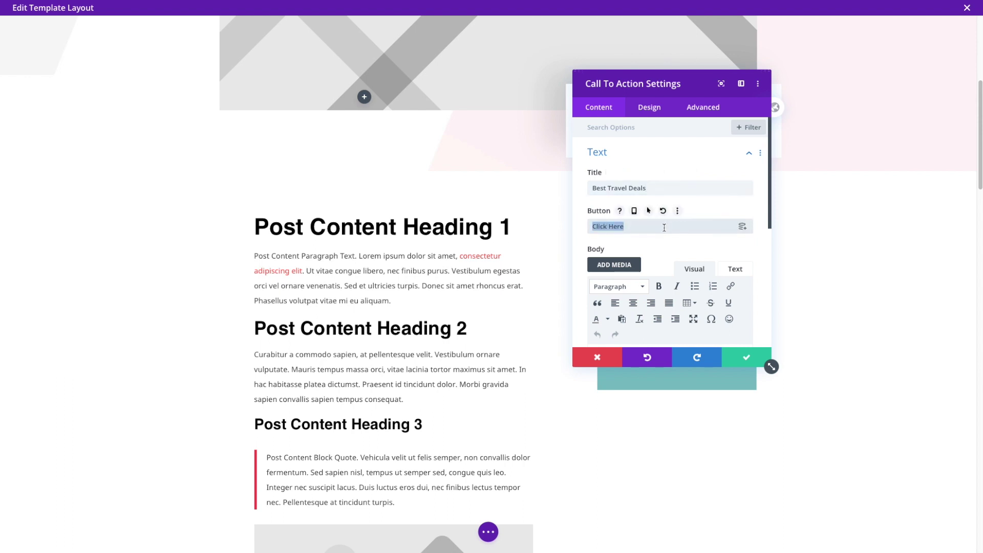
text(Le)
click(746, 356)
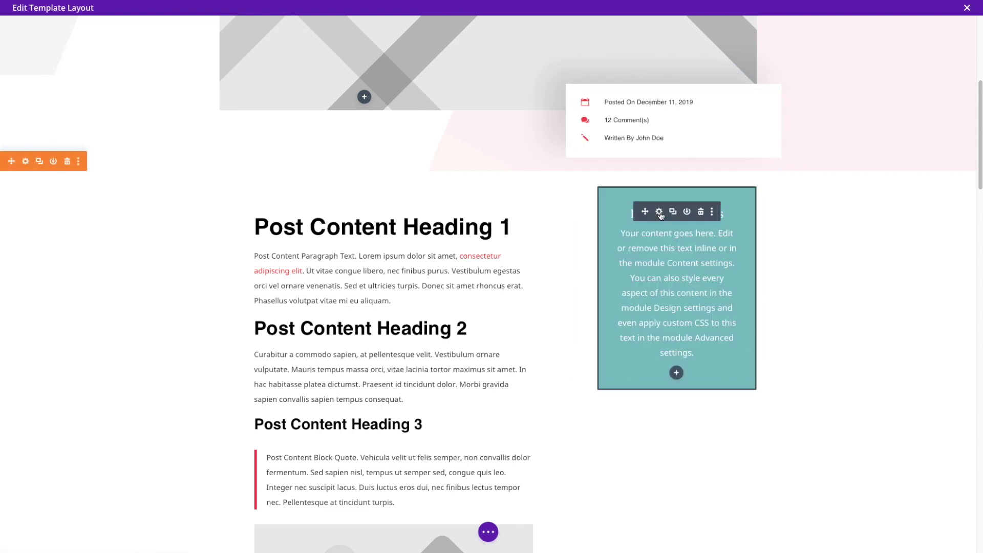
Step: Replace the Call To Action's placeholder body text with "Our best recomendations for travel. Your world your rules."
click(659, 211)
scroll(669, 213, down, 5)
drag(701, 235, 582, 176)
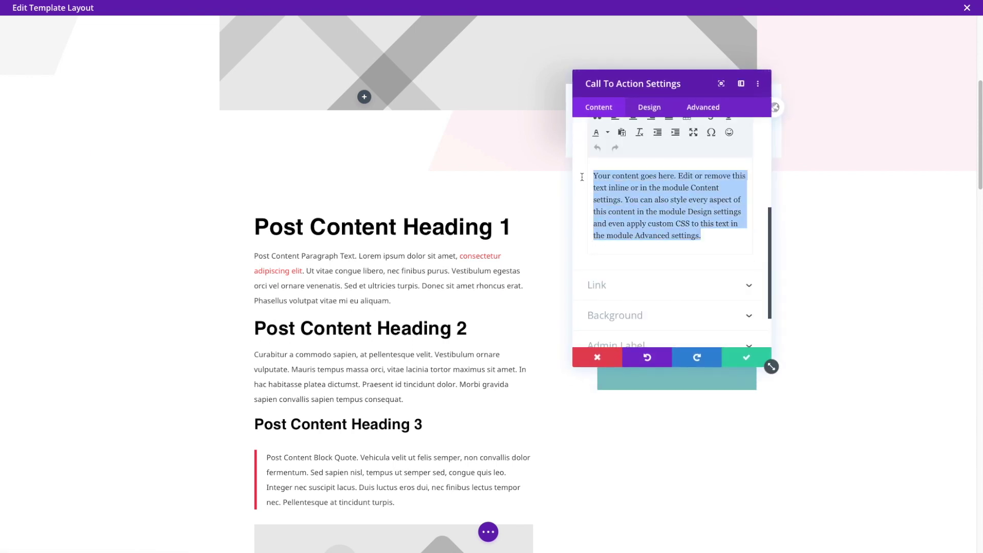
text(Our best recomendations for travel. Your world)
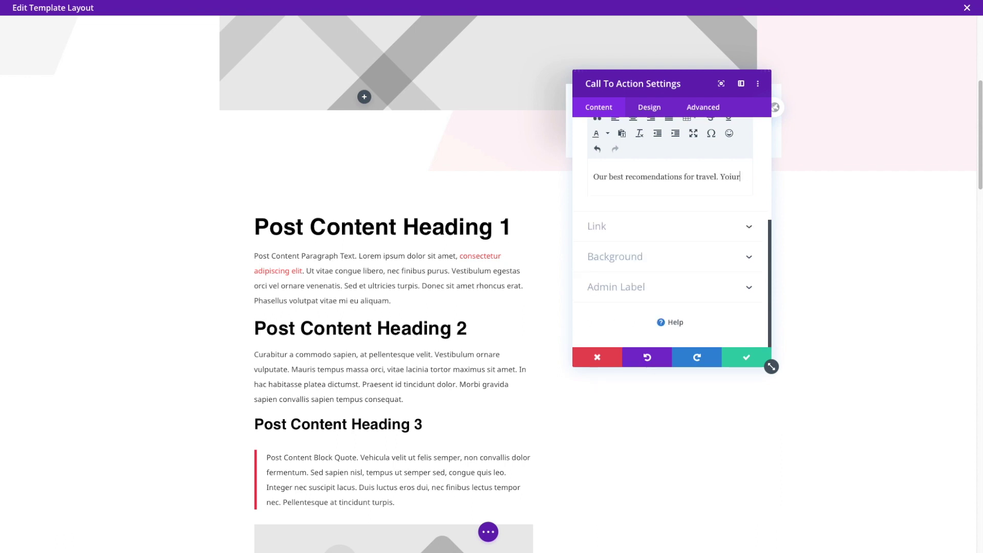
text( your way.)
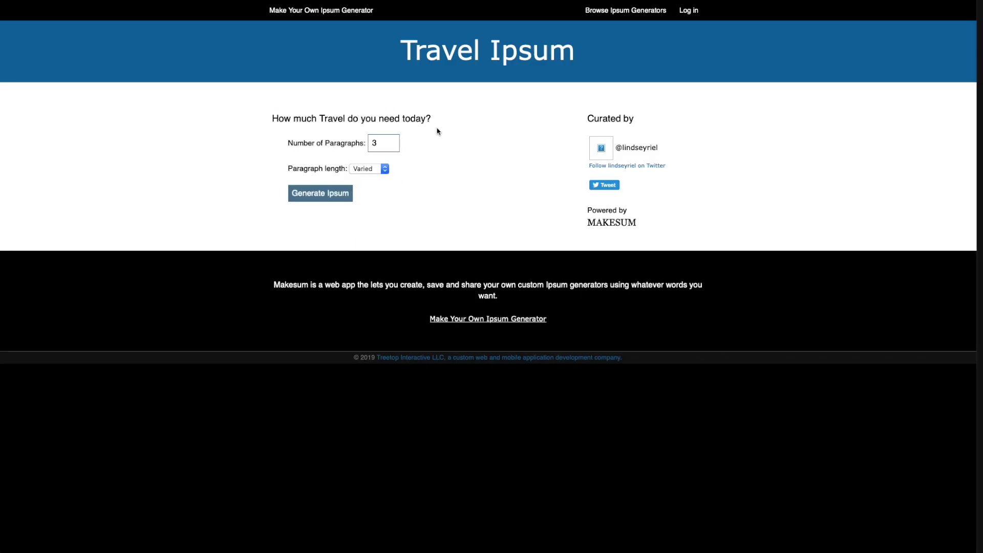
Step: Generate filler text on the Travel Ipsum site and append its second paragraph, up to "design clean blogger.", to the Call To Action's body text
click(340, 194)
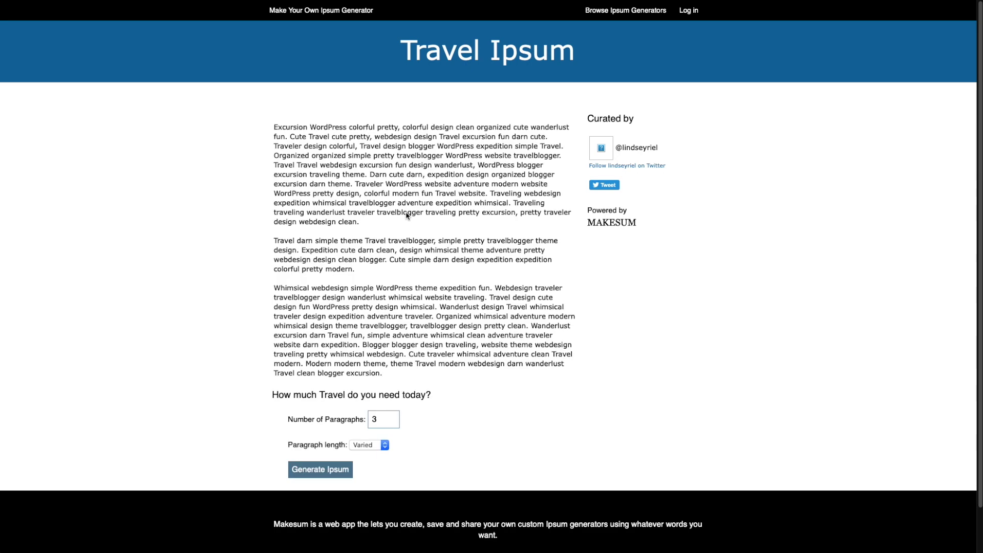
drag(274, 242, 386, 259)
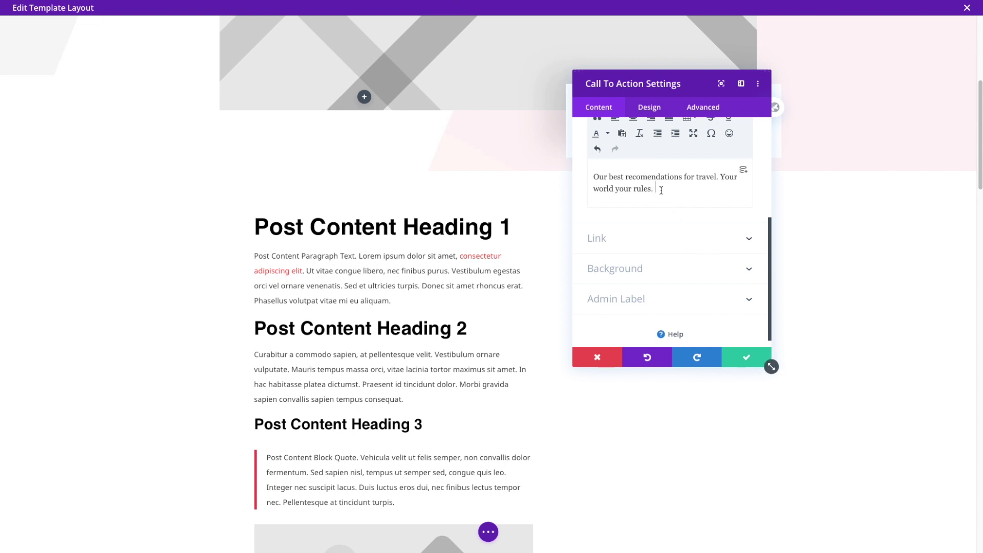
text(Travel darn simple theme Travel travelblogger simple pretty travelblogger theme design. Expedition cute darn clean, design whimsical theme adventure pretty webdesign design clean blogger.)
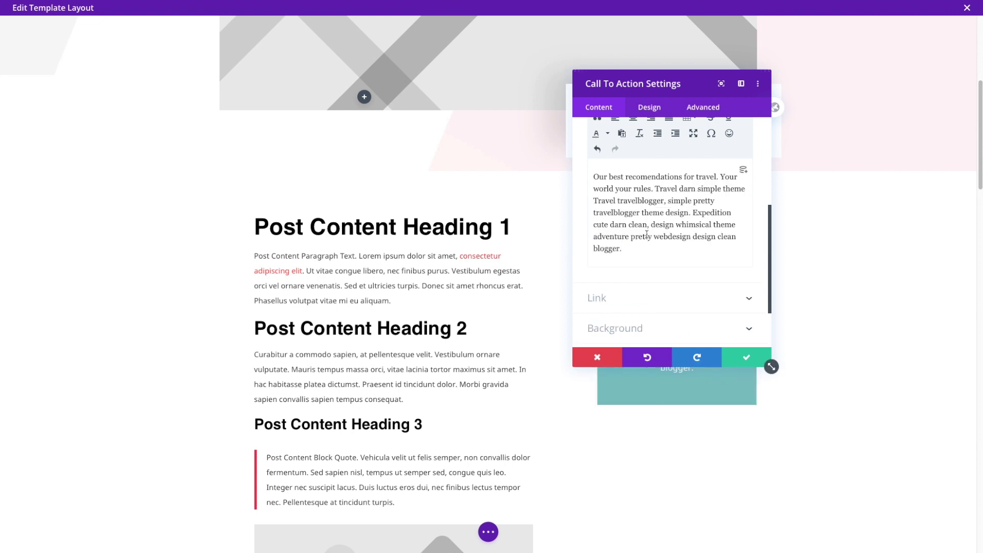
Step: Give the Call To Action a white background color and the birds-building-porto.jpg background image at Medium size, 225 × 300
click(660, 328)
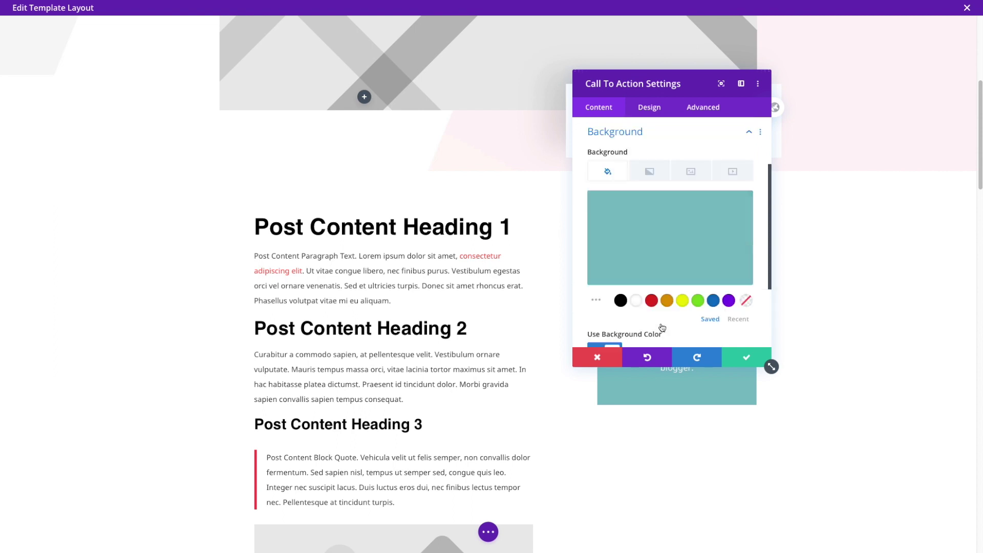
click(636, 301)
click(691, 170)
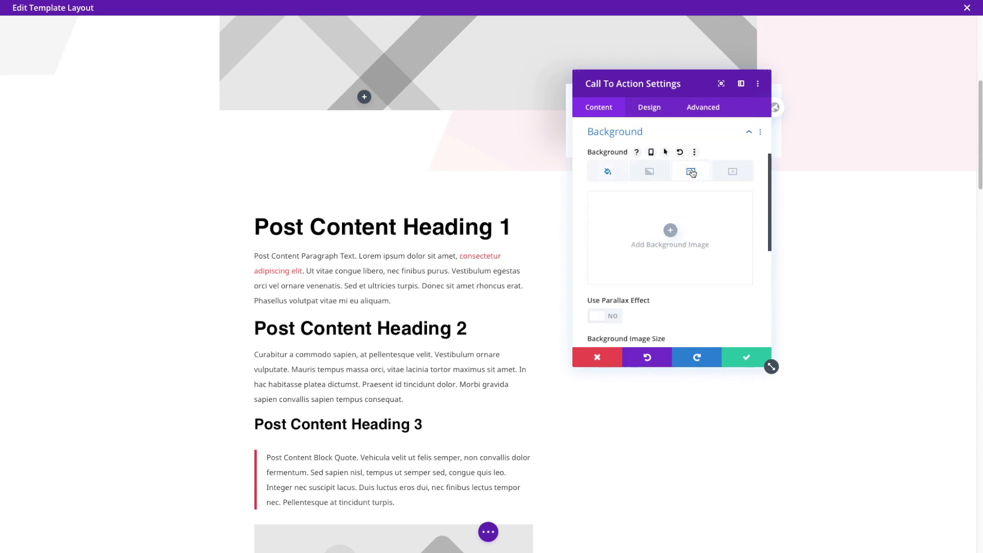
click(669, 229)
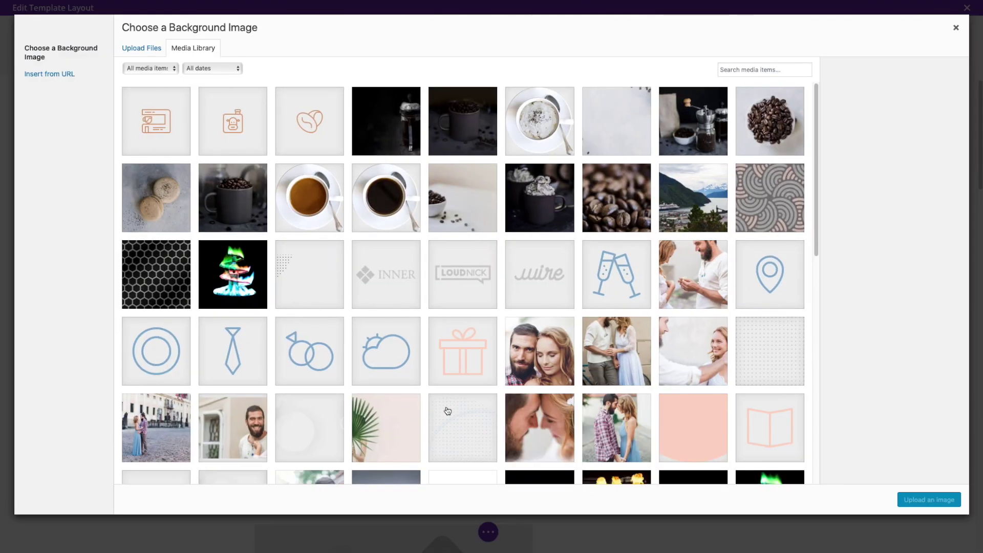
scroll(446, 407, down, 10)
scroll(447, 402, down, 1)
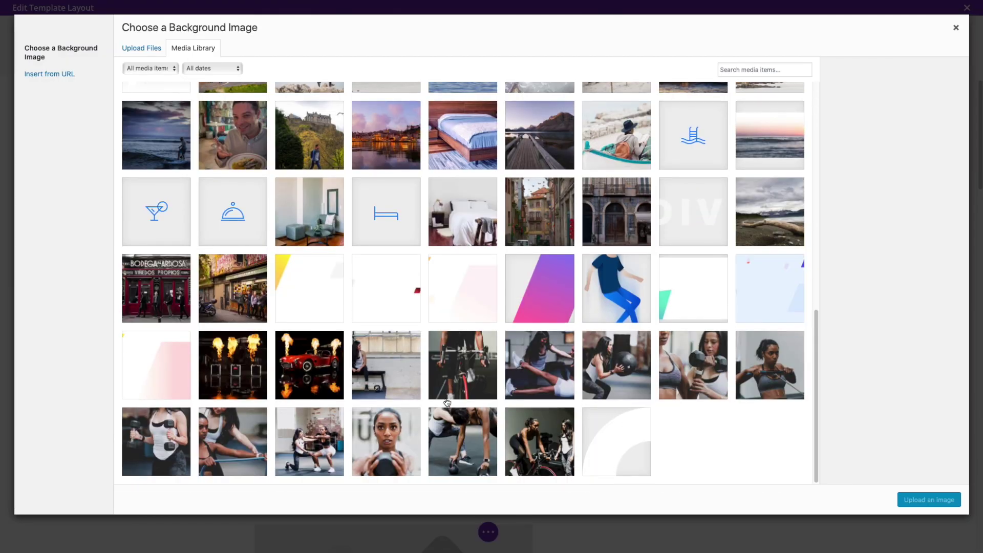
click(535, 210)
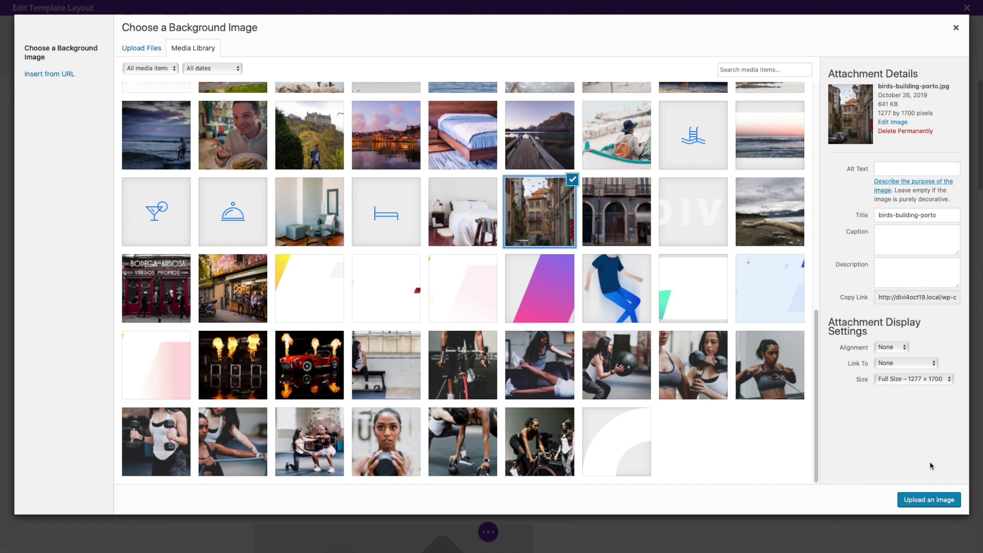
click(943, 384)
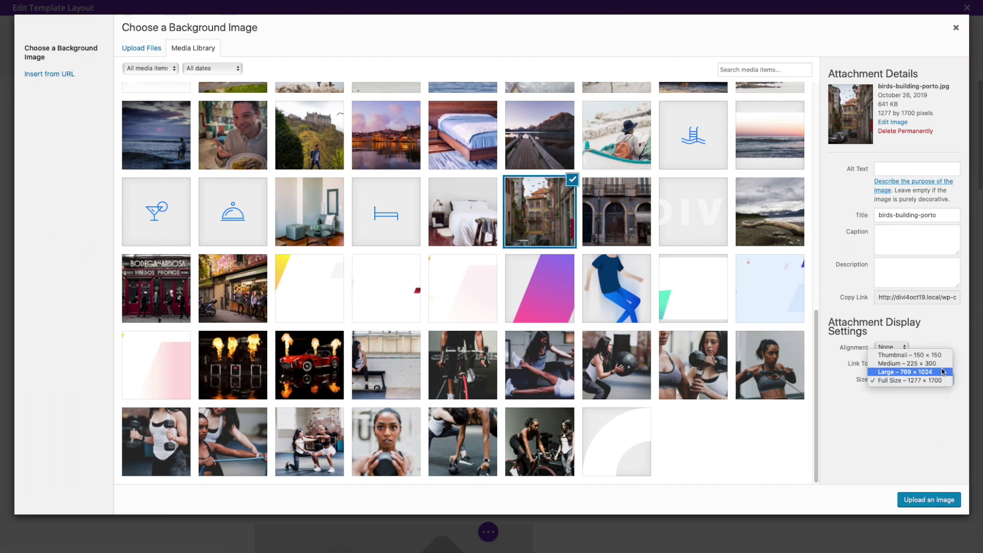
click(911, 363)
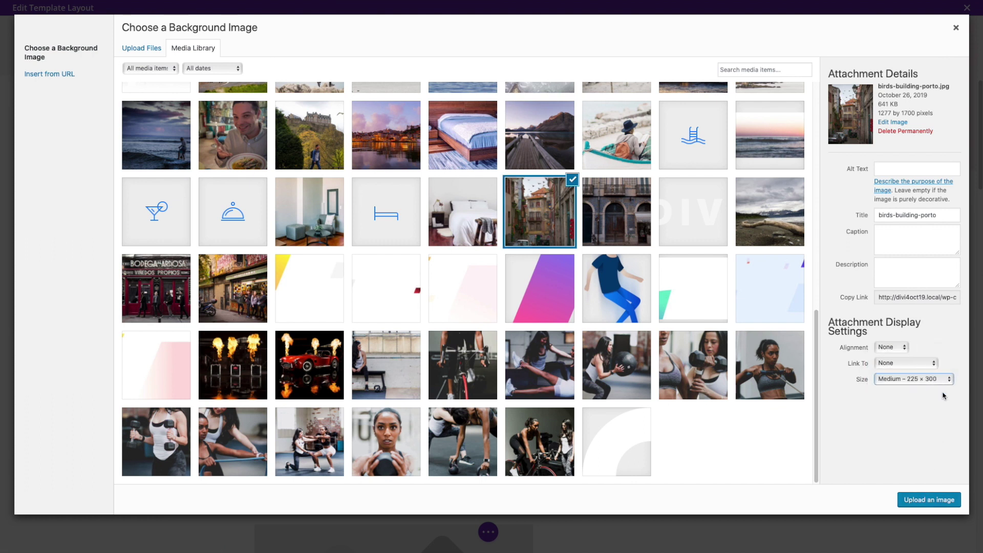
click(946, 500)
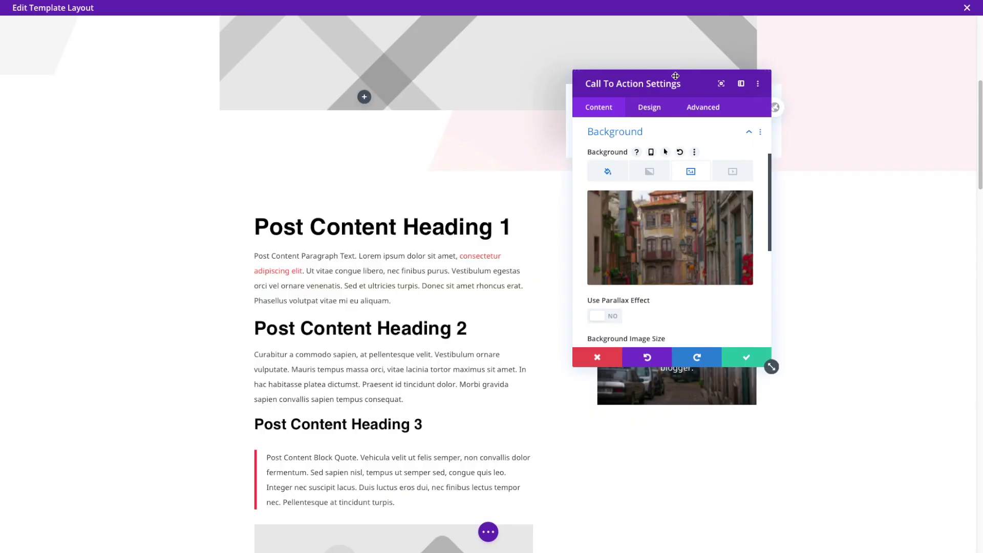
Step: Add a background gradient to the Call To Action and set its first color to white, #ffffff
drag(674, 76, 371, 116)
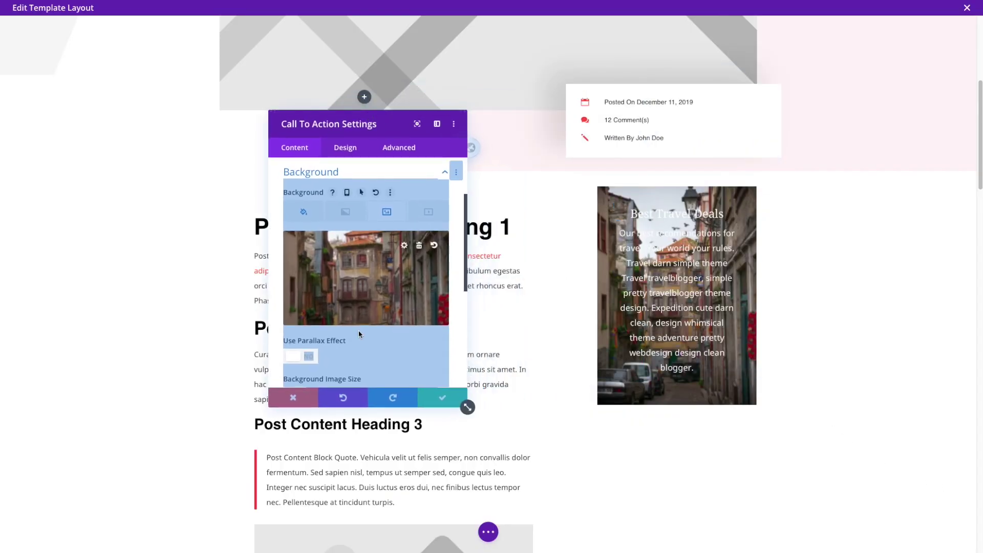
click(304, 220)
click(304, 220)
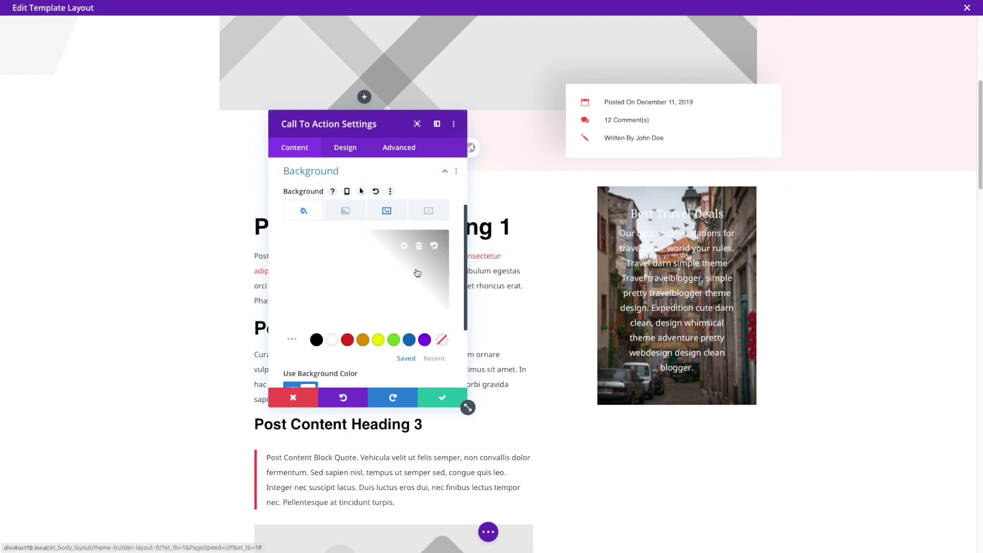
click(345, 211)
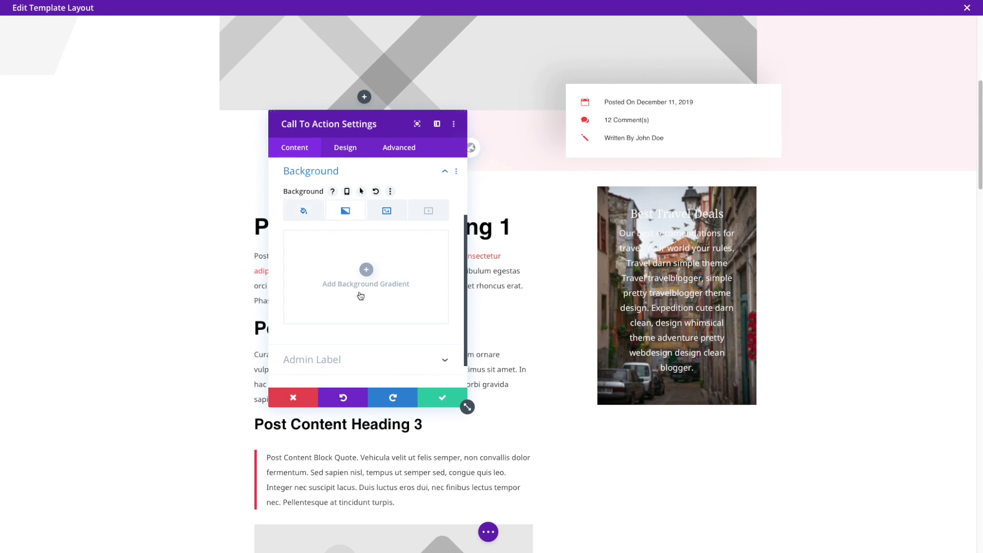
click(367, 270)
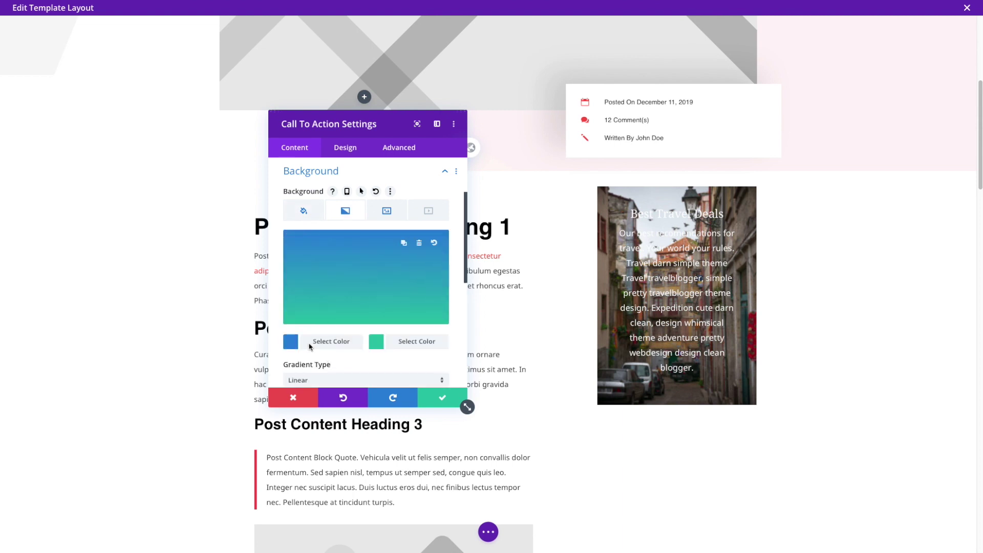
scroll(294, 304, down, 2)
click(290, 279)
click(330, 279)
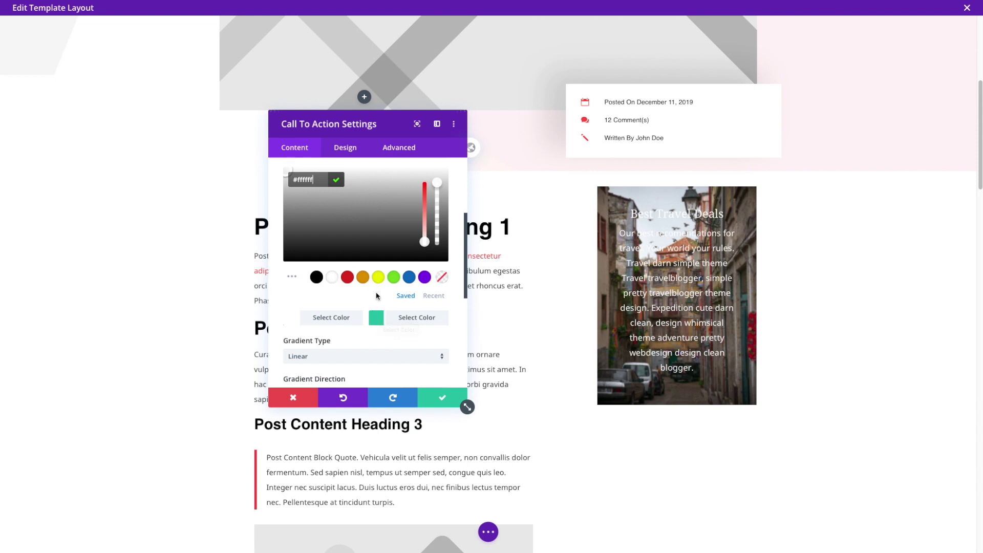
Step: Set the gradient's second color to a medium gray and place the gradient above the background image
click(376, 318)
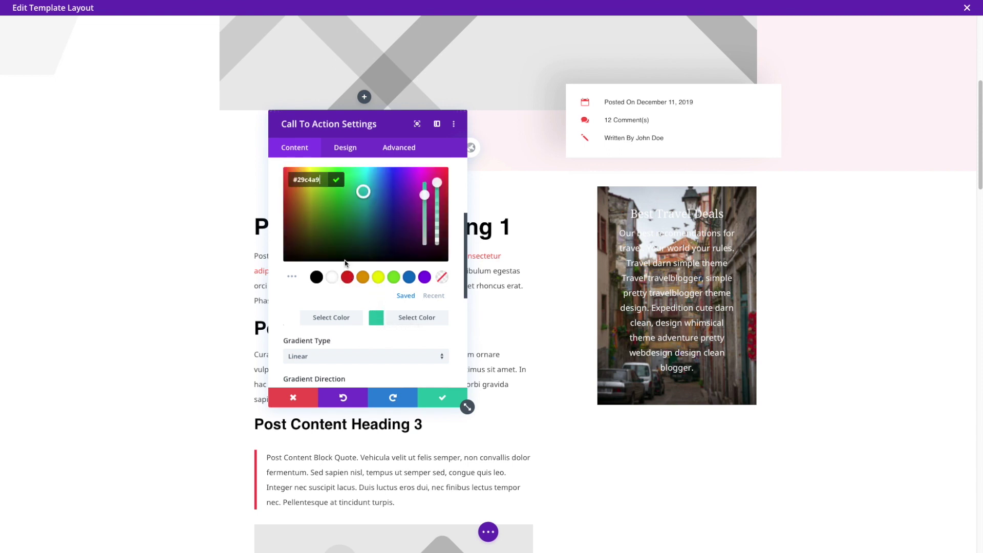
click(331, 278)
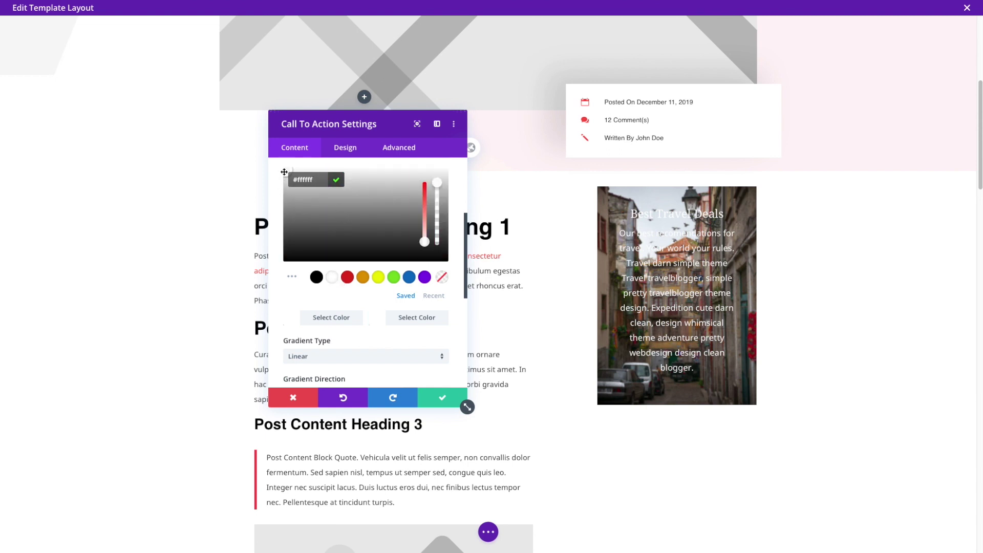
click(284, 199)
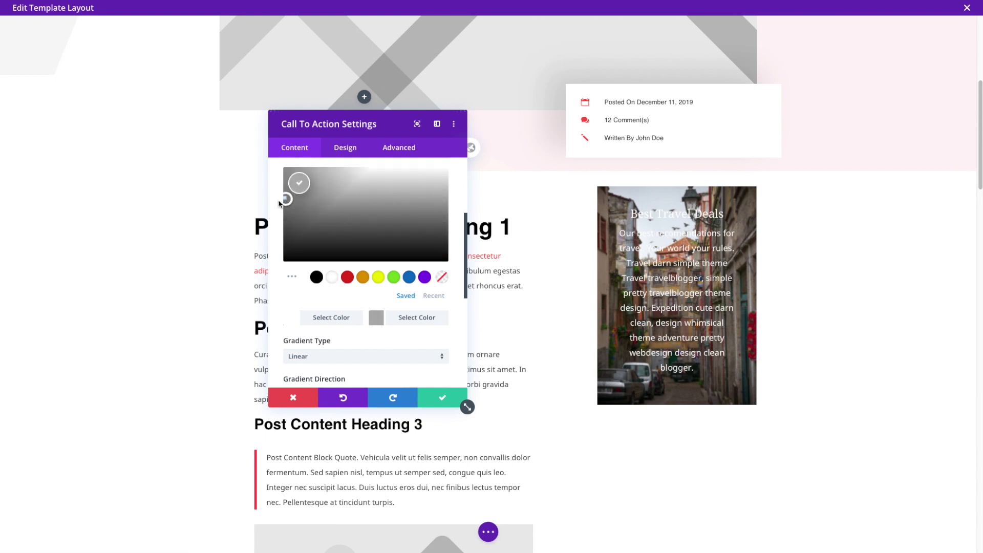
click(299, 182)
scroll(327, 322, down, 5)
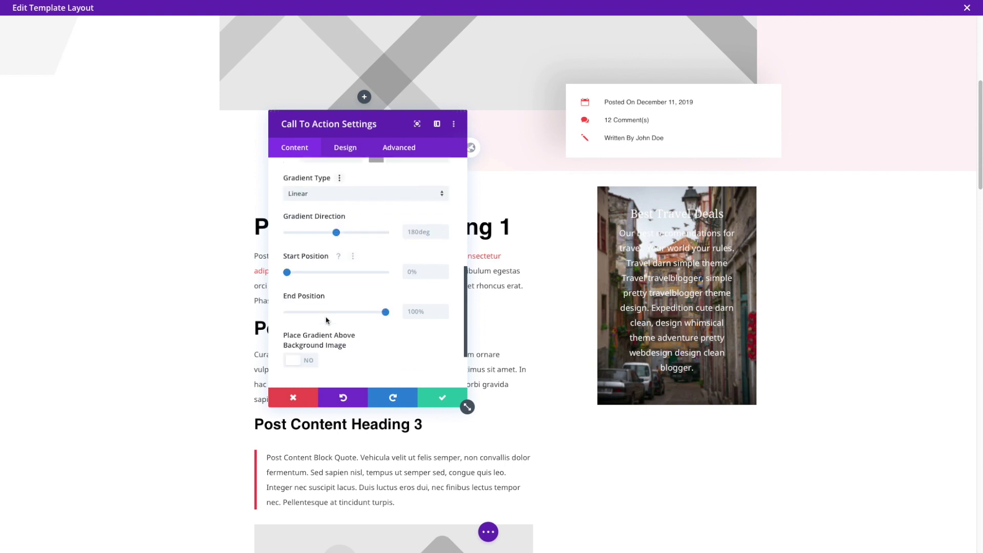
click(305, 357)
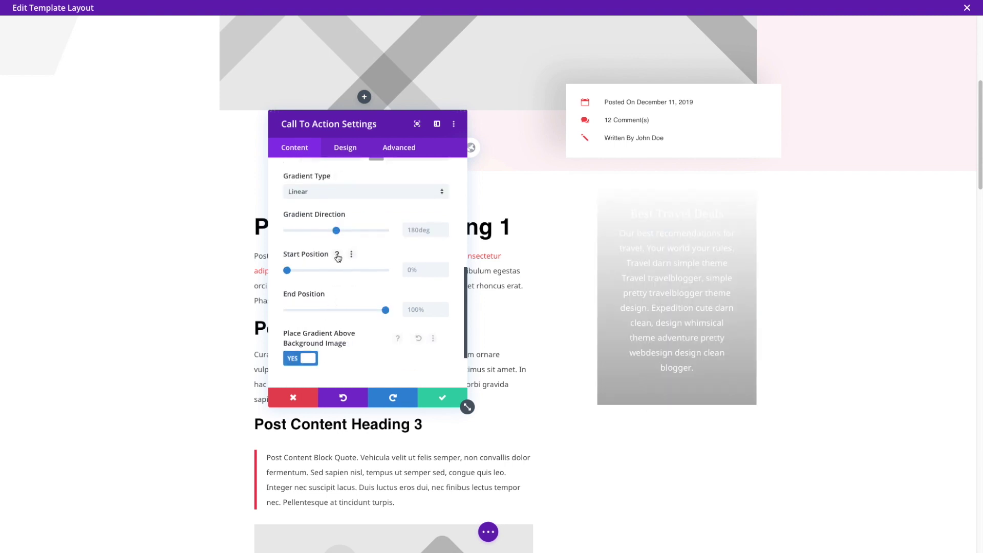
Step: Make the gradient's second color semi-transparent, rgba(175,175,175,0.58)
scroll(346, 270, up, 7)
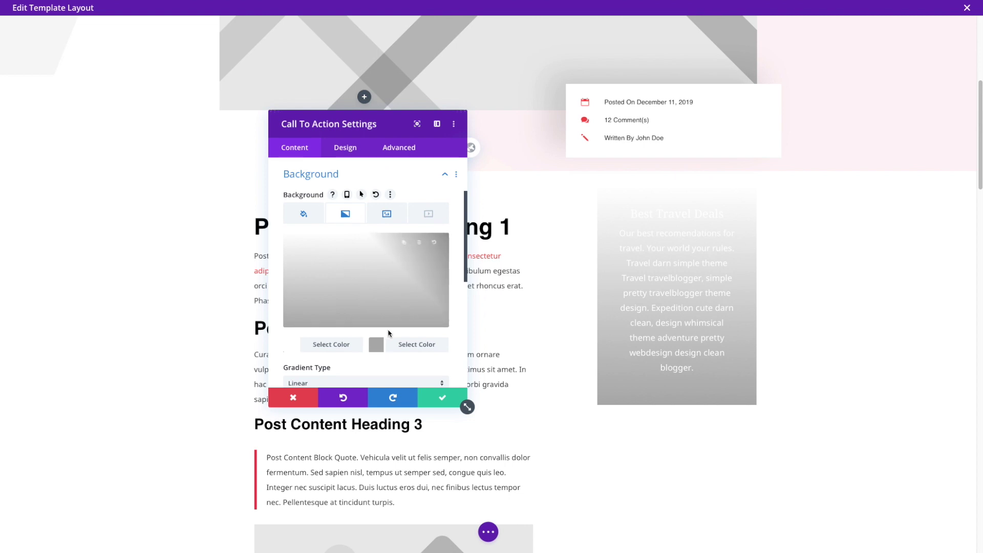
scroll(385, 333, up, 2)
scroll(386, 336, down, 5)
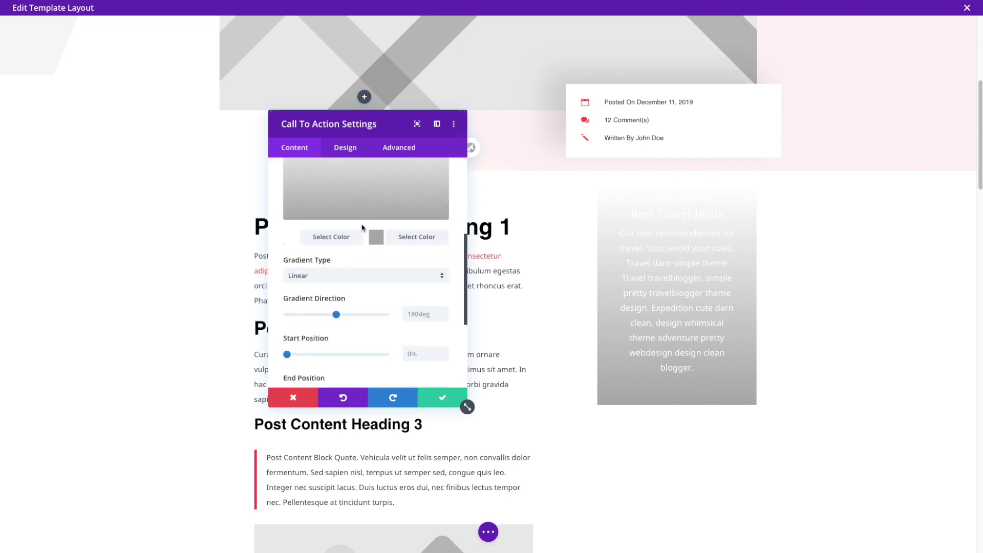
scroll(375, 201, up, 3)
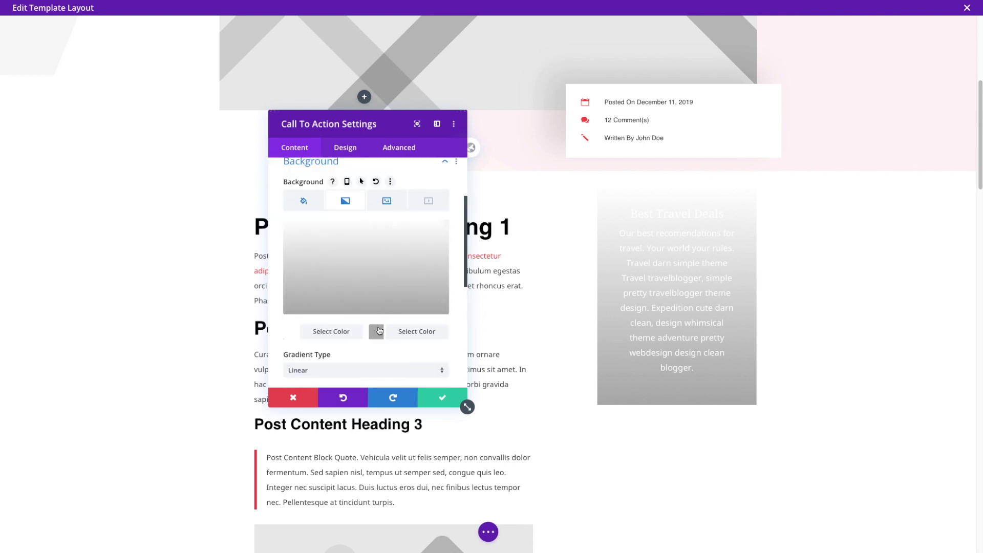
click(376, 329)
click(437, 270)
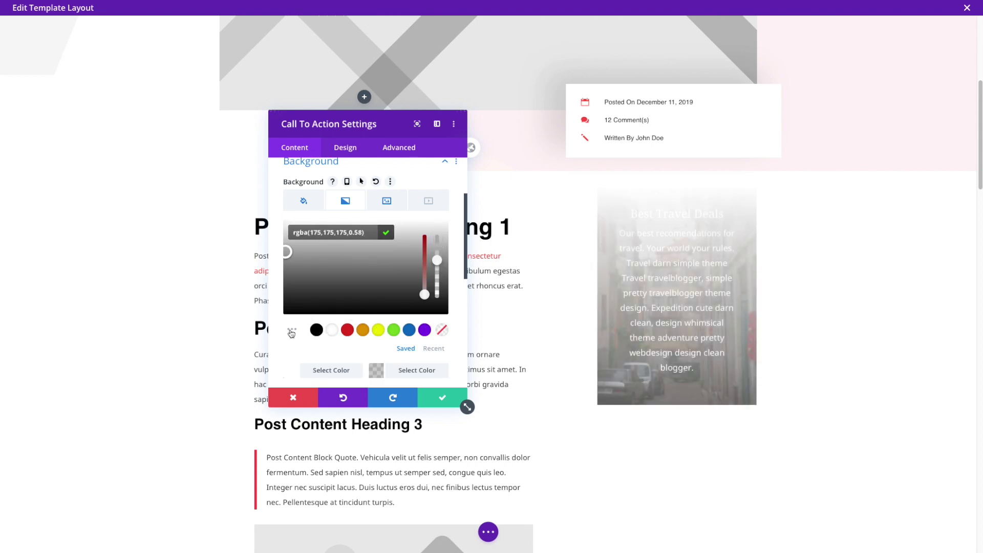
Step: Make the gradient's first color semi-transparent white, rgba(255,255,255,0.61)
click(302, 370)
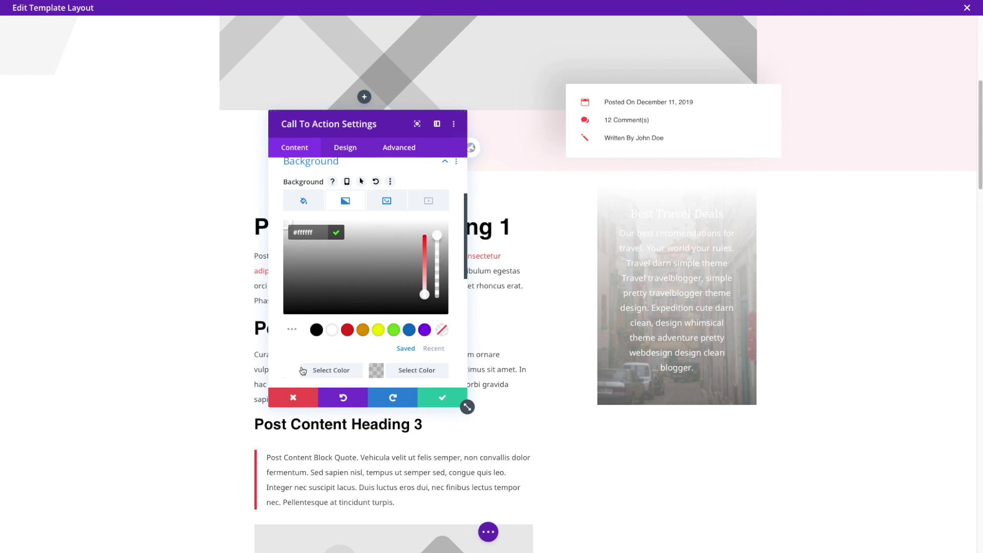
click(435, 268)
drag(433, 266, 436, 257)
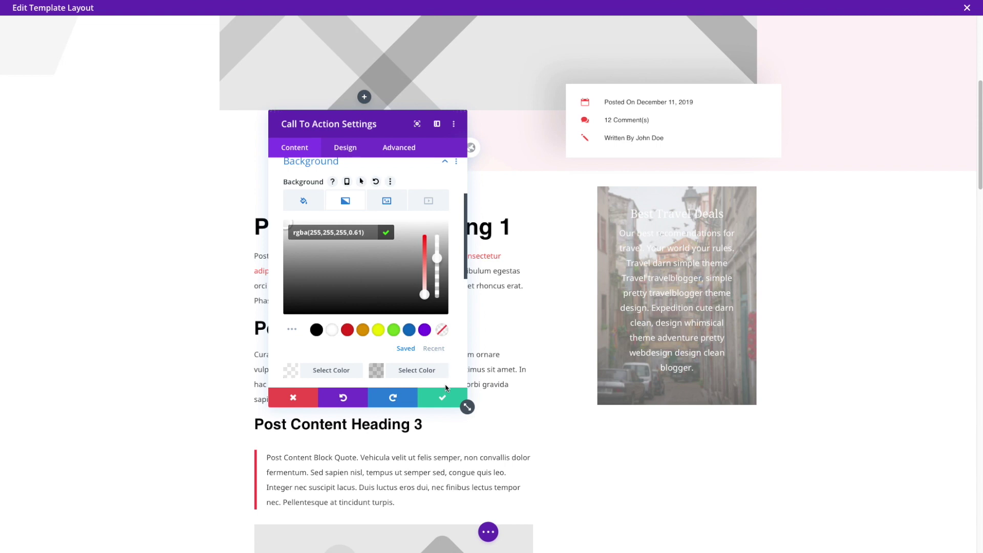
scroll(358, 199, up, 3)
click(357, 200)
Step: Set the Call To Action's text color to Dark in its design settings
click(346, 151)
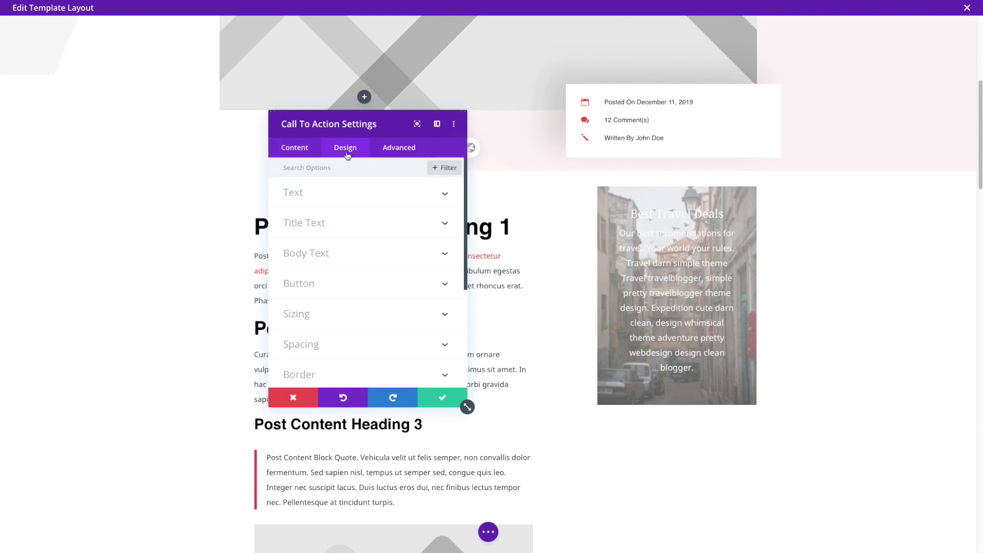
click(325, 198)
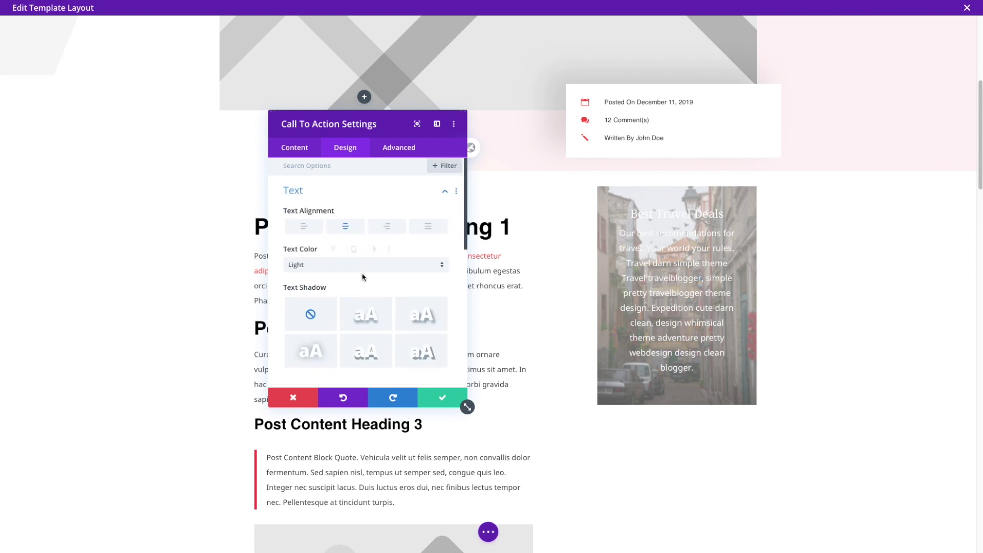
scroll(363, 278, down, 1)
click(330, 241)
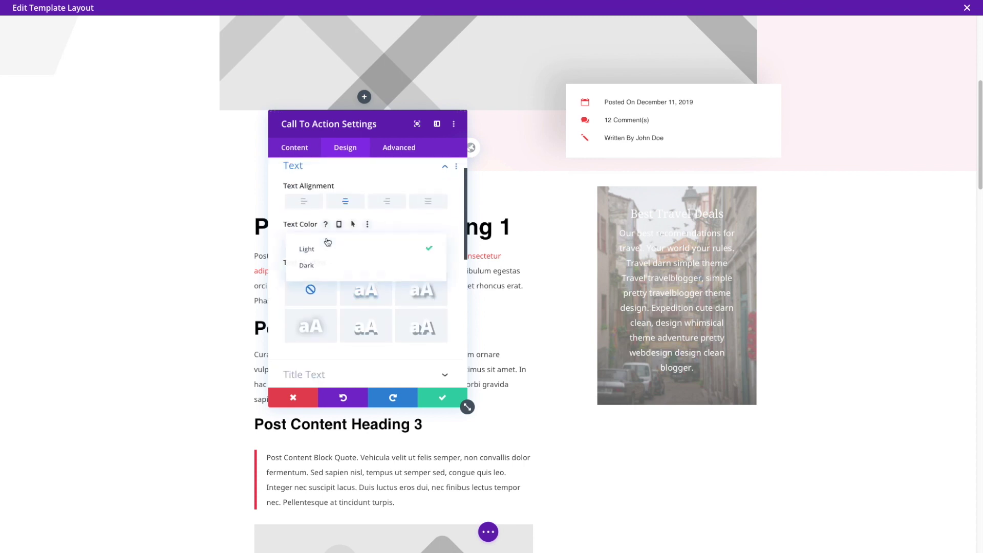
click(317, 264)
Step: Set the Call To Action's button link URL to "#"
click(305, 151)
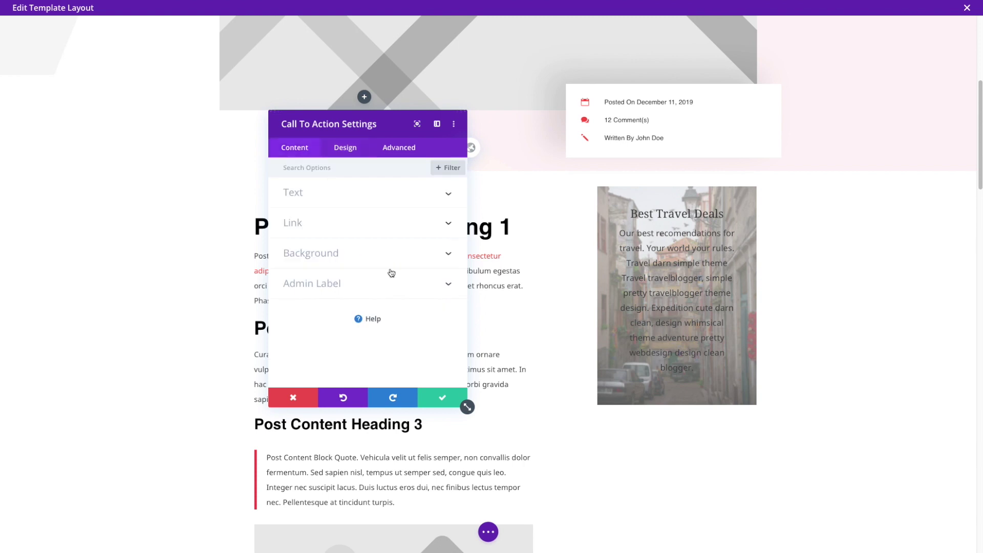
click(330, 224)
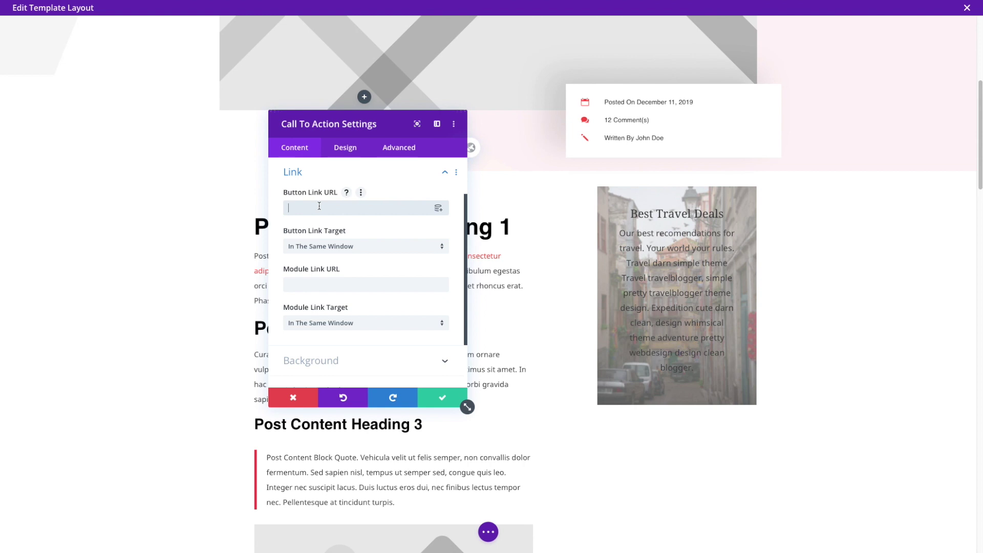
text(#)
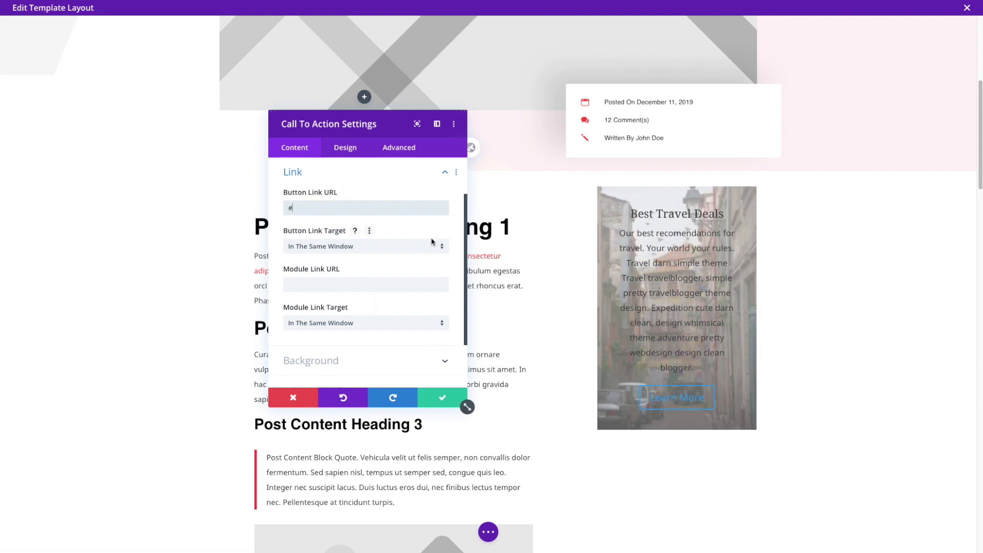
Step: Enable custom styles for the Call To Action's button and set its text color to white, #ffffff
click(357, 149)
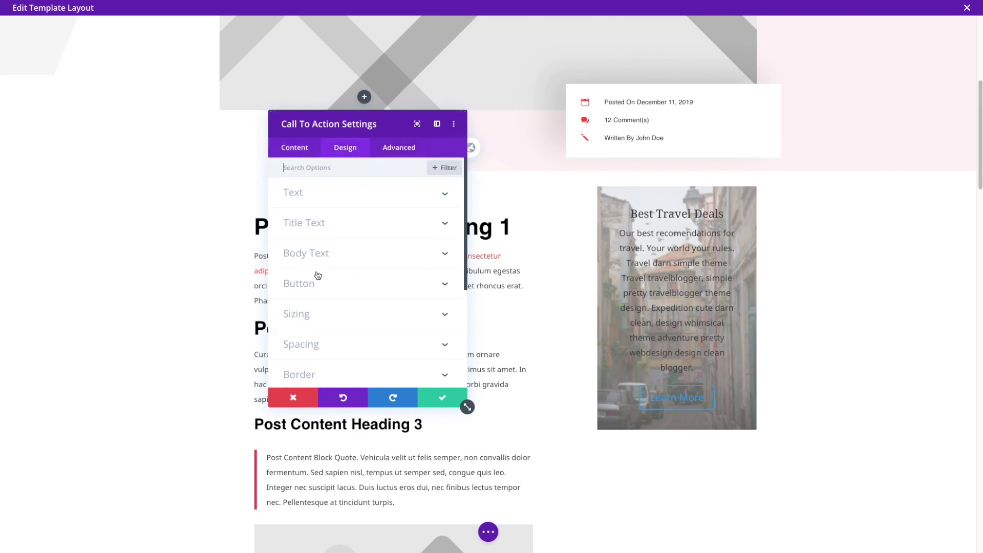
click(323, 287)
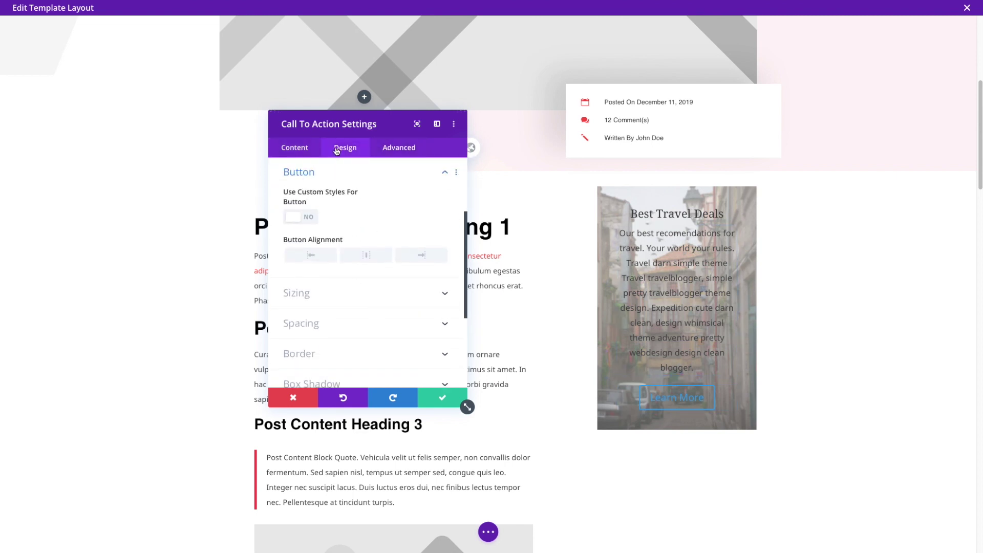
click(309, 219)
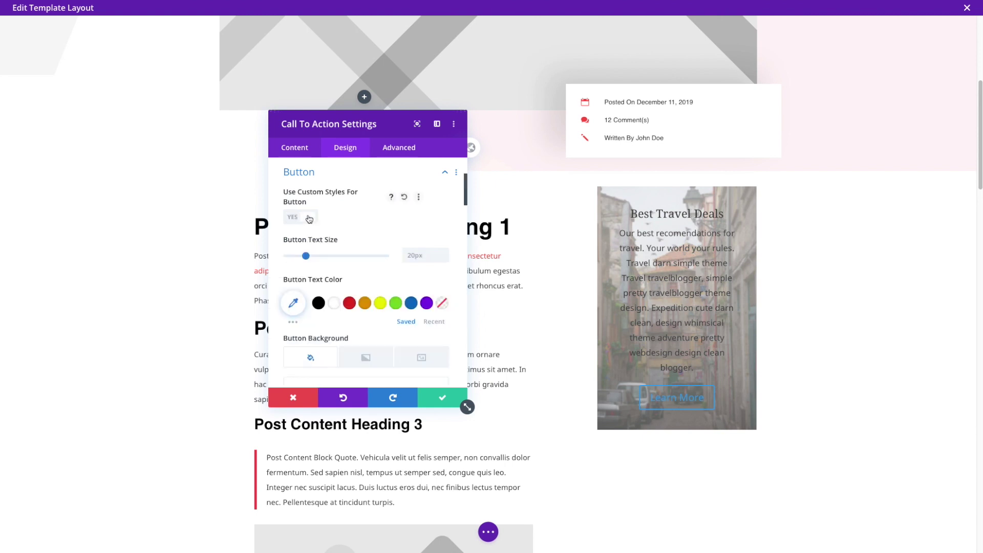
click(296, 302)
scroll(356, 330, down, 1)
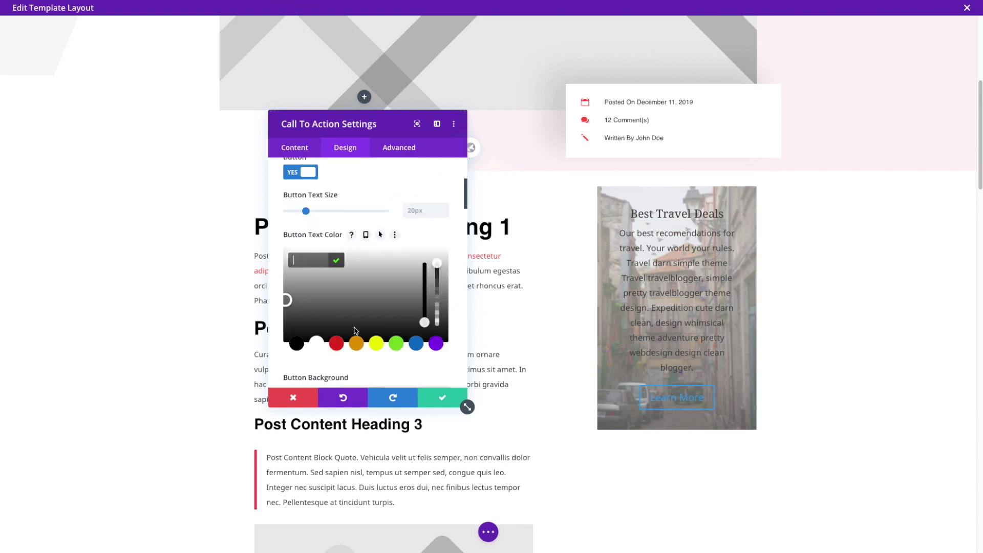
click(316, 341)
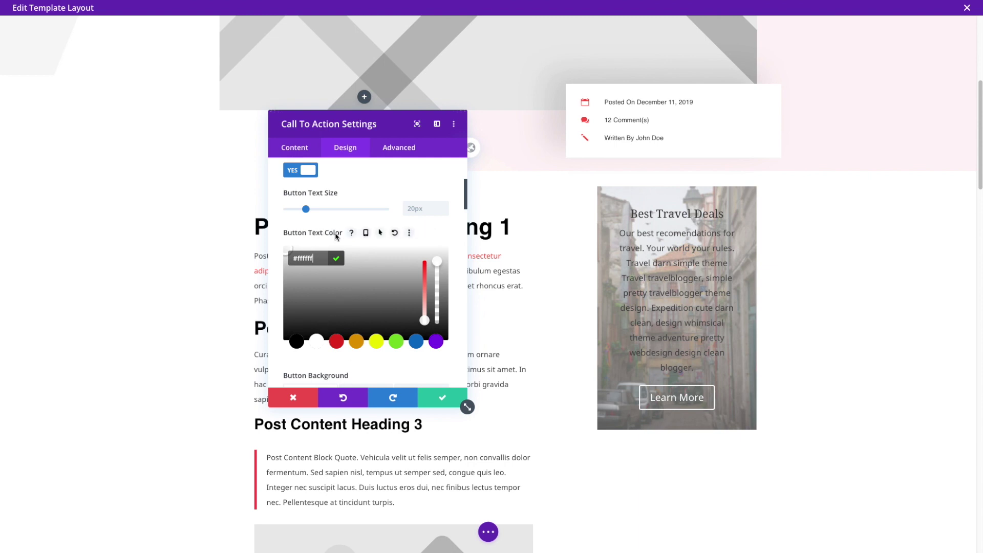
Step: Set the button's background color to the red accent #fc5348
scroll(373, 268, down, 5)
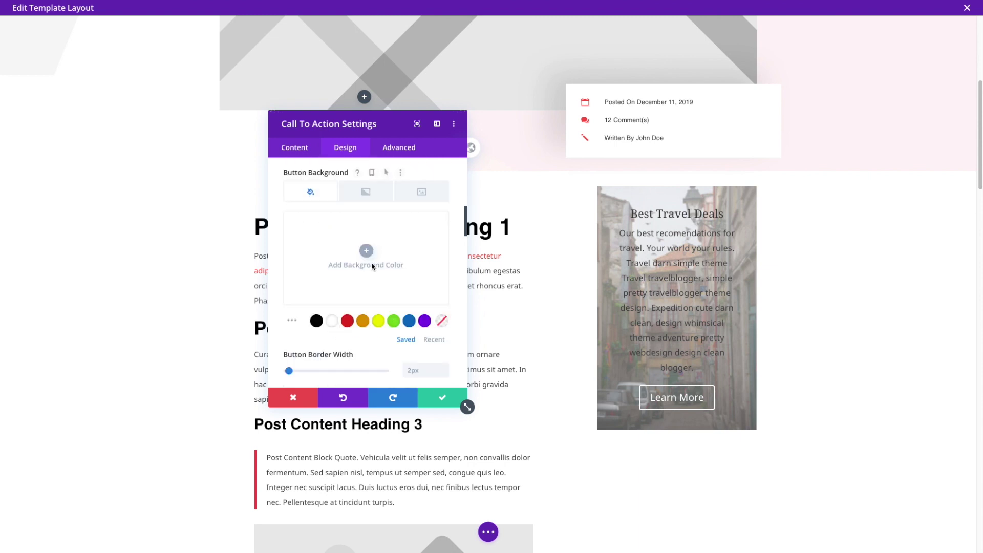
scroll(371, 264, up, 1)
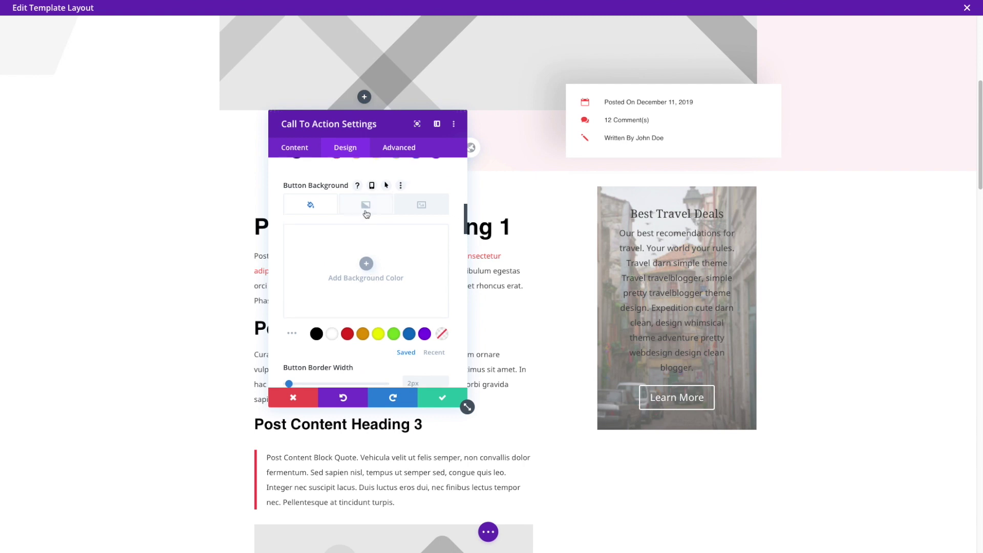
click(372, 264)
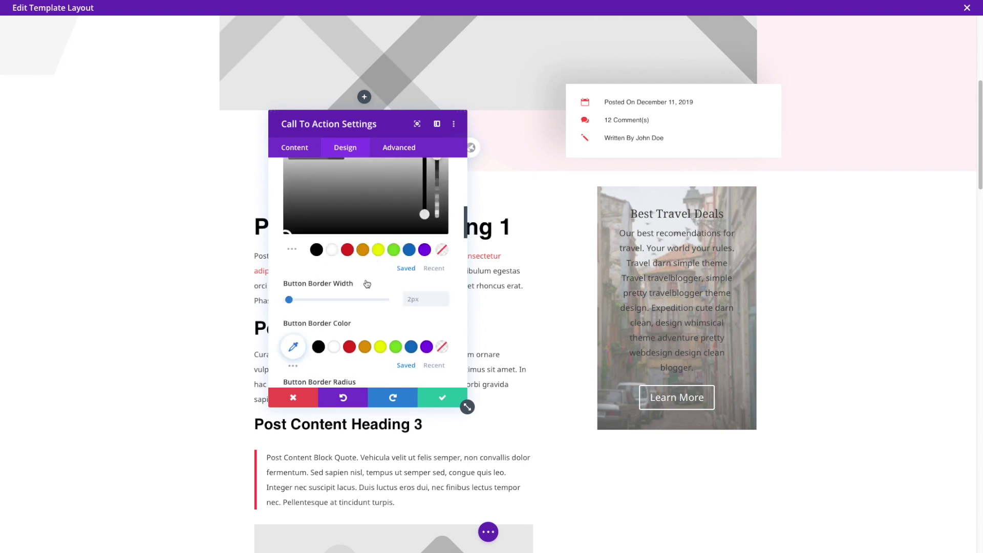
scroll(367, 283, up, 2)
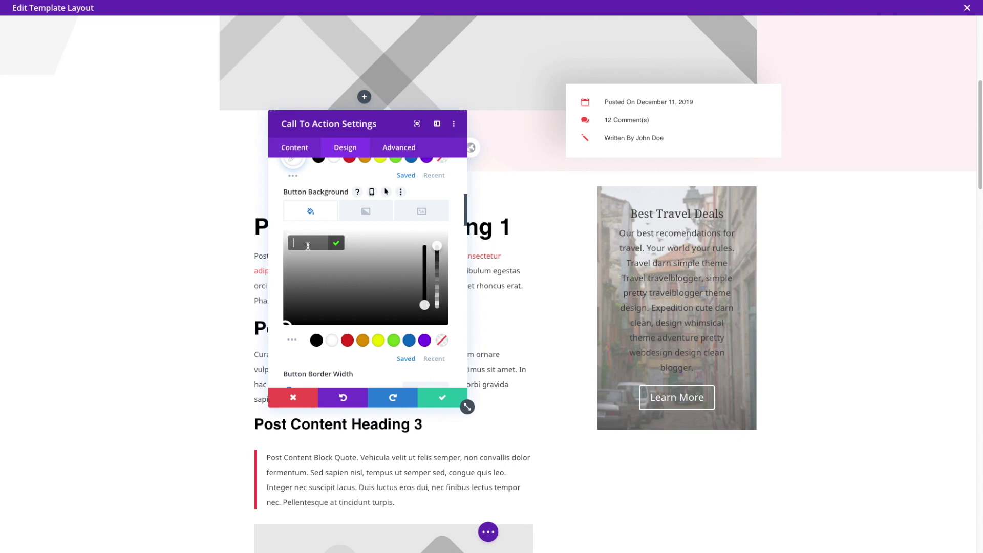
text(5348)
scroll(334, 279, down, 1)
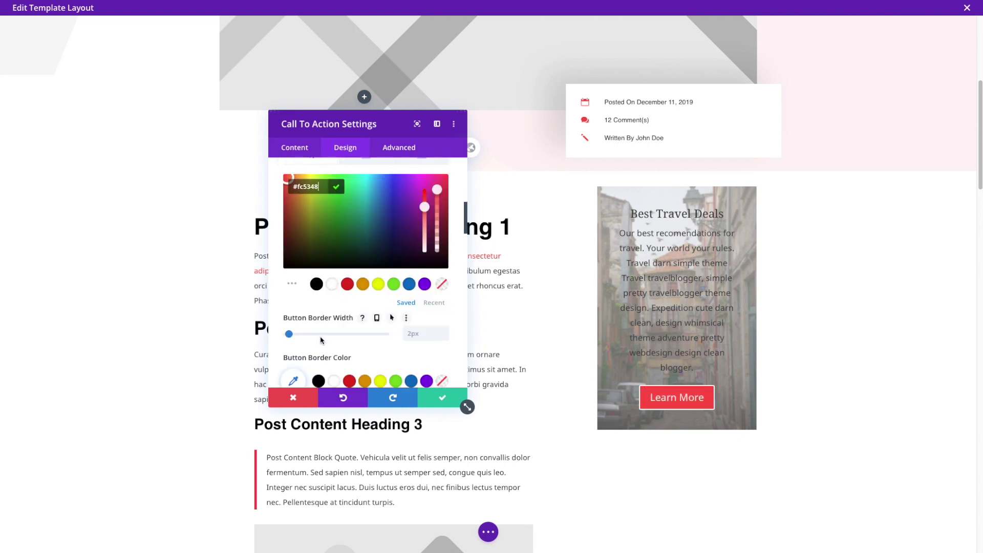
Step: Set the button's border color to #fc5348 to match its background
scroll(321, 336, down, 1)
scroll(320, 339, down, 1)
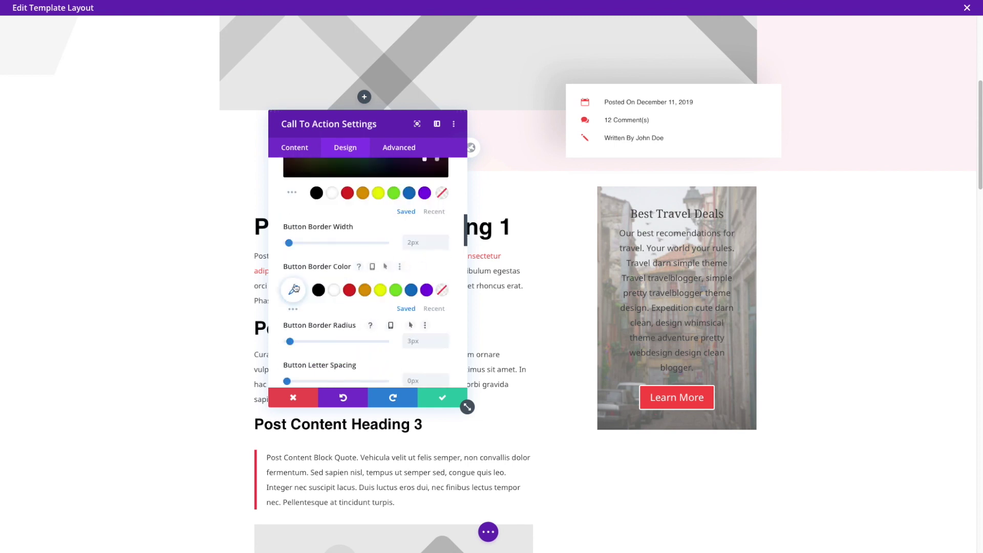
click(292, 349)
scroll(357, 324, down, 2)
scroll(357, 324, down, 1)
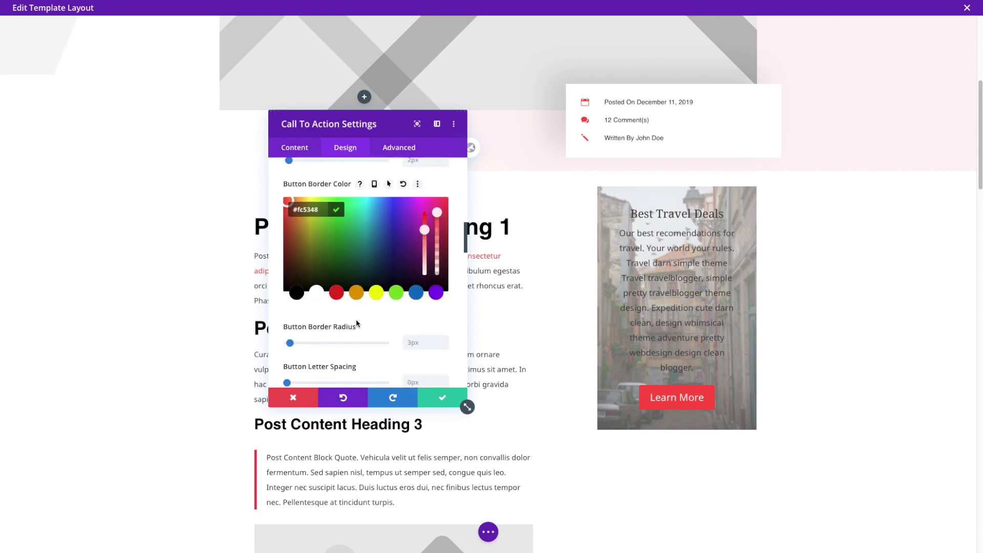
Step: Set the button's border radius to 29px and its font weight to Semi Bold
drag(299, 342, 316, 343)
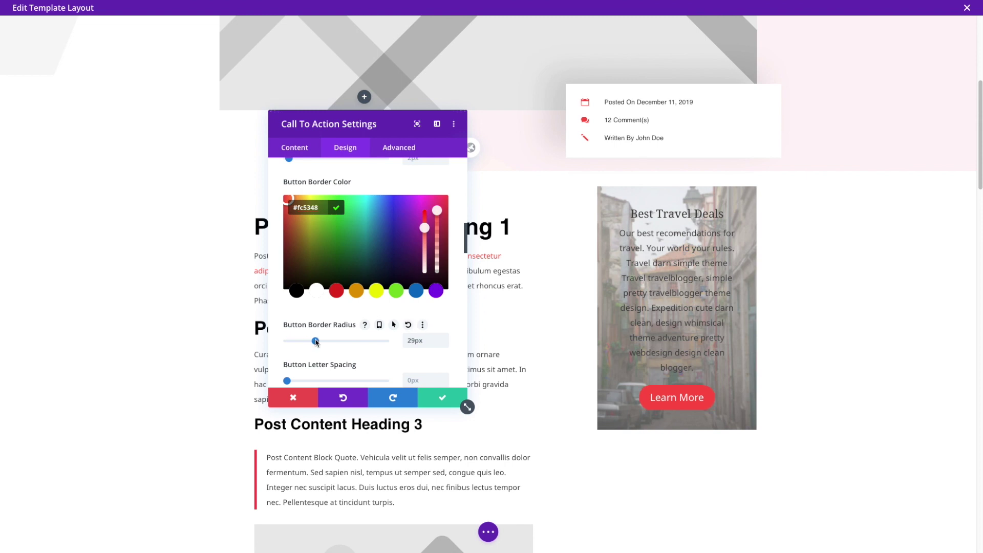
click(315, 342)
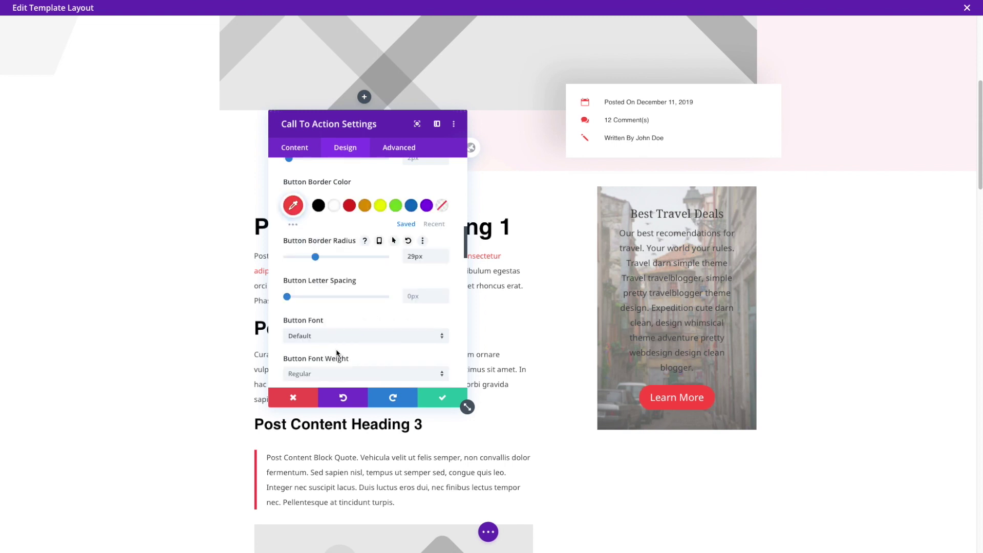
click(337, 372)
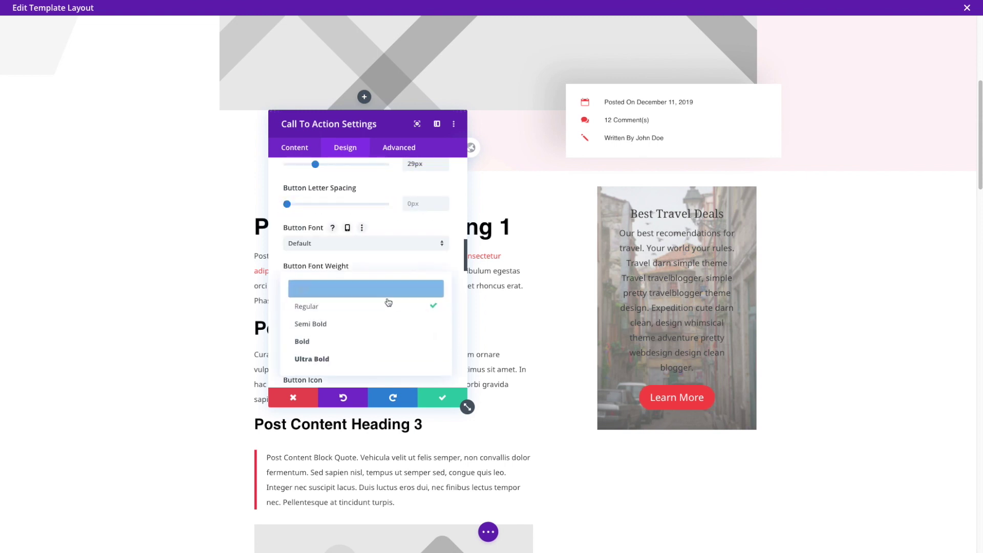
click(332, 330)
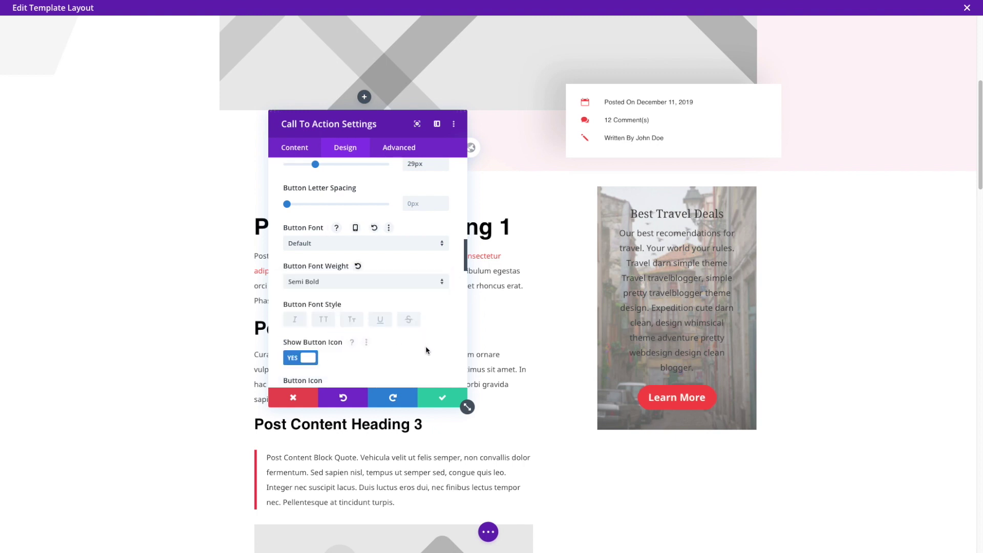
Step: Increase the button's text size to 23px and save the Call To Action settings
scroll(425, 350, down, 1)
scroll(425, 350, down, 1)
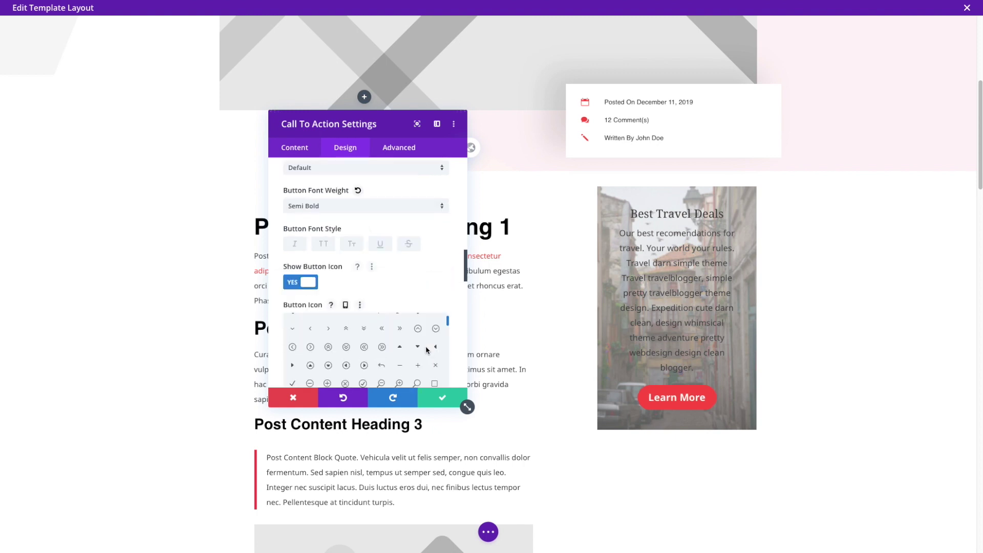
scroll(345, 341, up, 5)
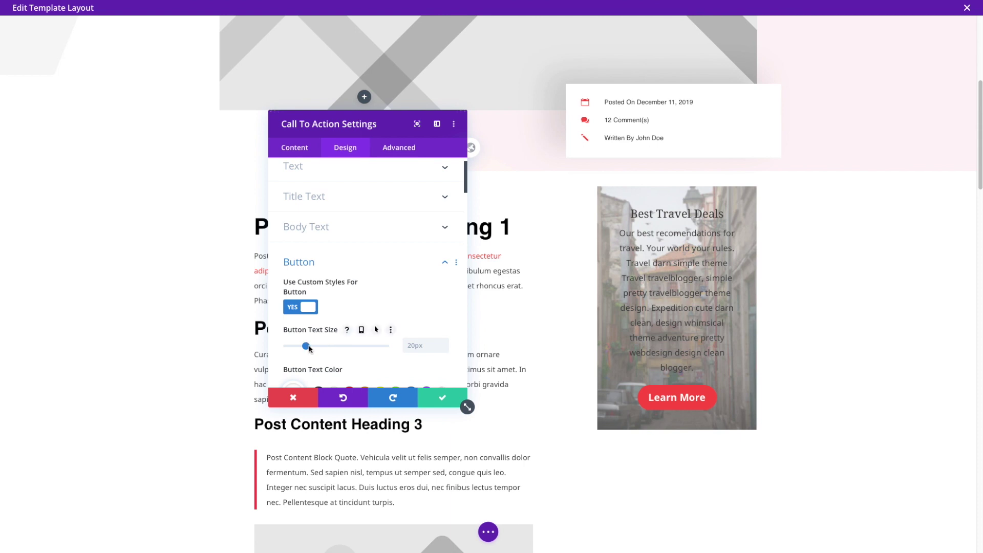
drag(305, 346, 309, 346)
scroll(365, 346, down, 1)
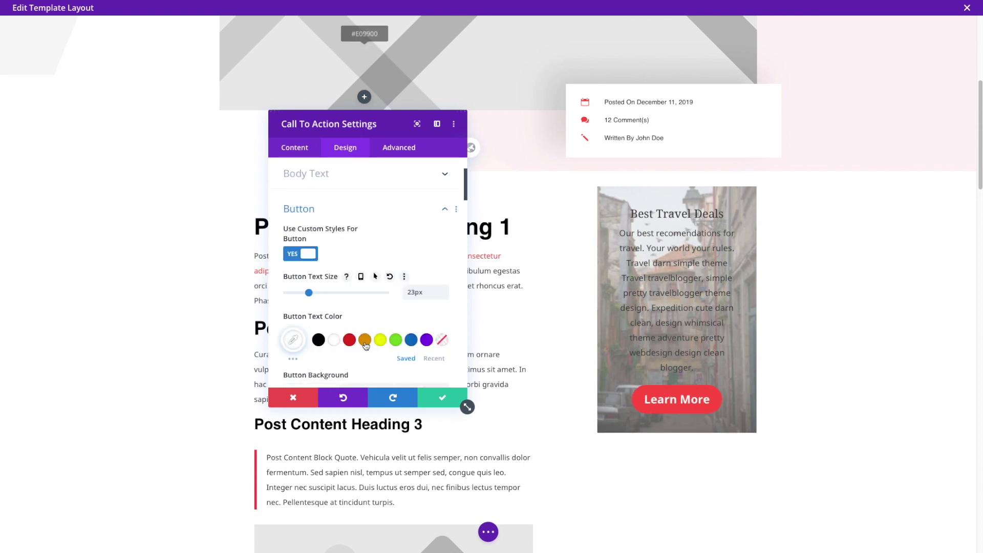
scroll(365, 346, down, 3)
scroll(365, 346, up, 2)
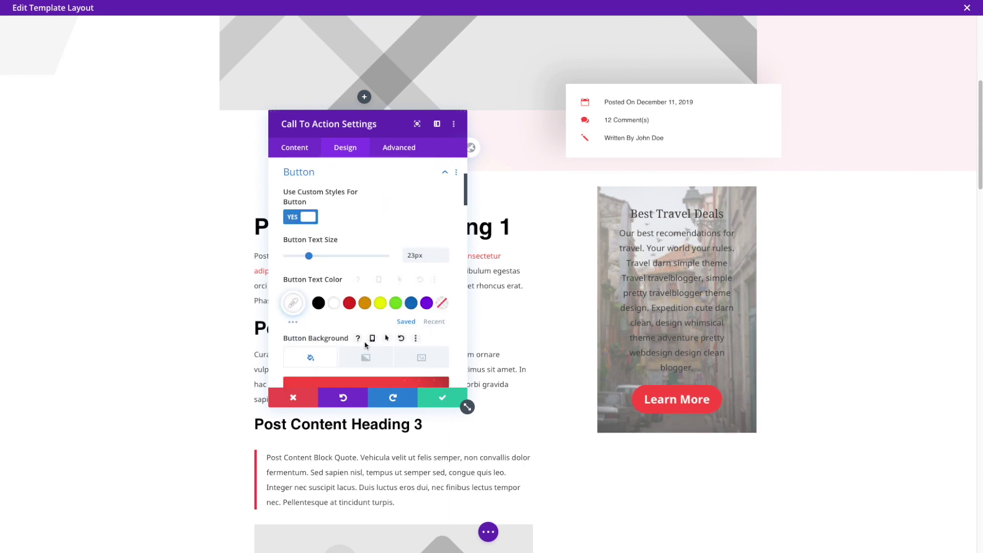
scroll(349, 270, up, 2)
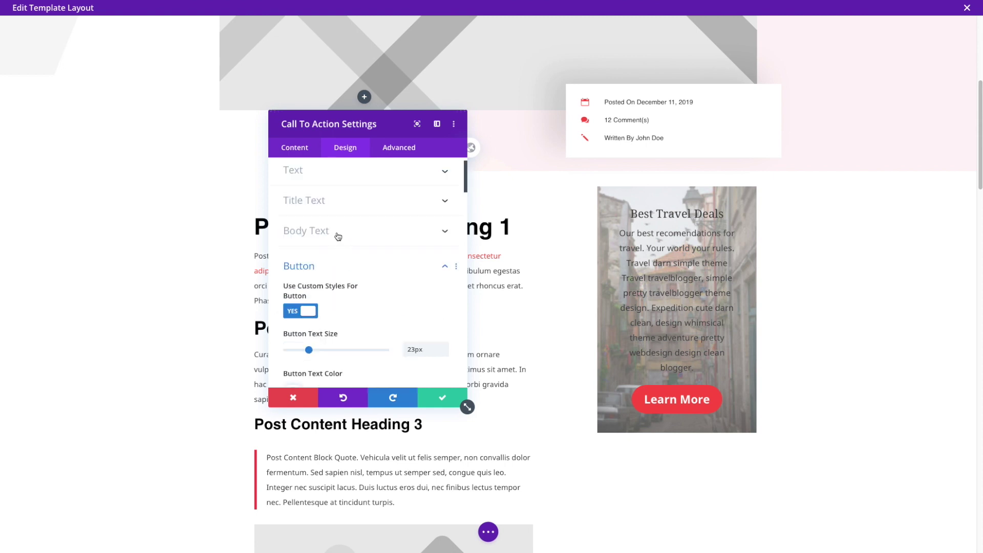
scroll(341, 239, up, 1)
click(442, 397)
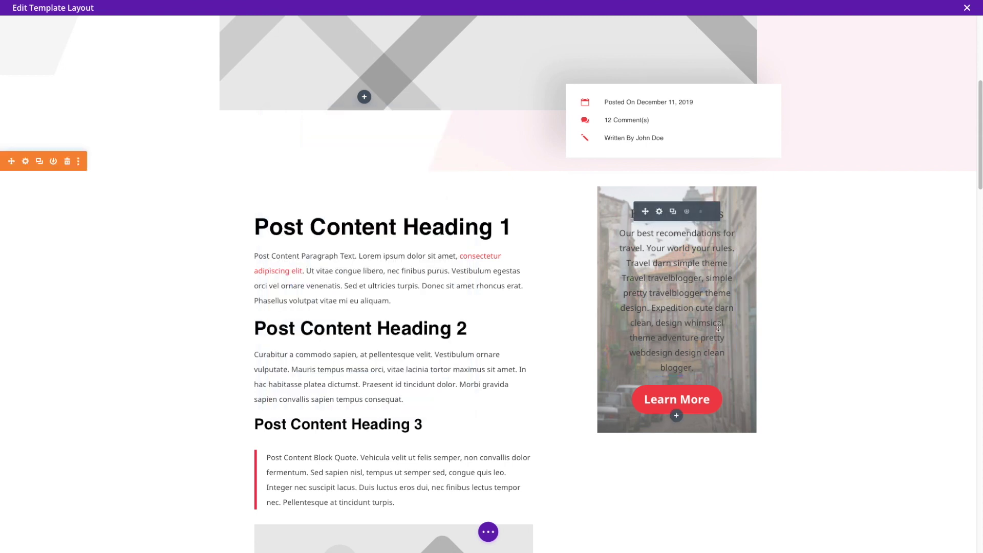
Step: Insert an Image module below the Call To Action in the sidebar column
scroll(714, 351, down, 2)
click(676, 299)
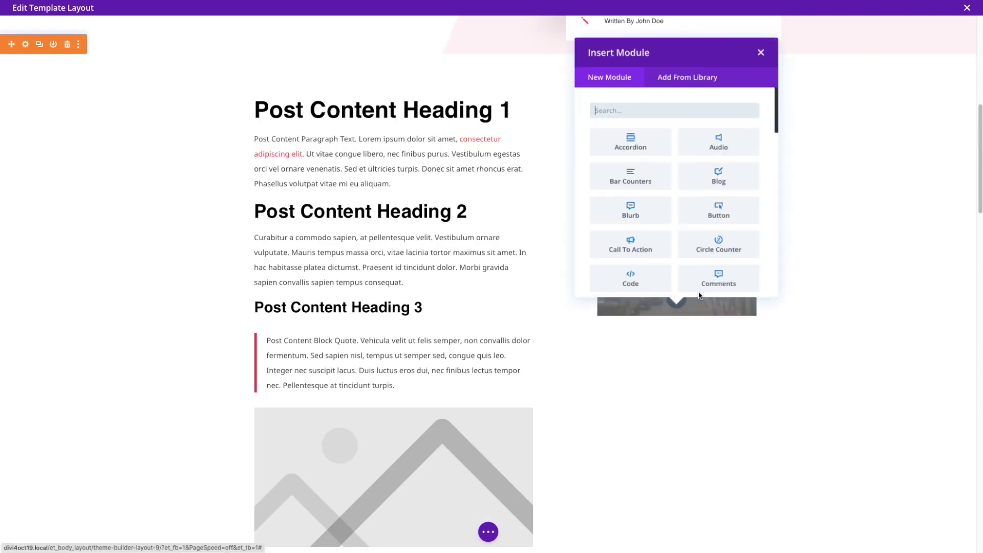
scroll(687, 205, down, 1)
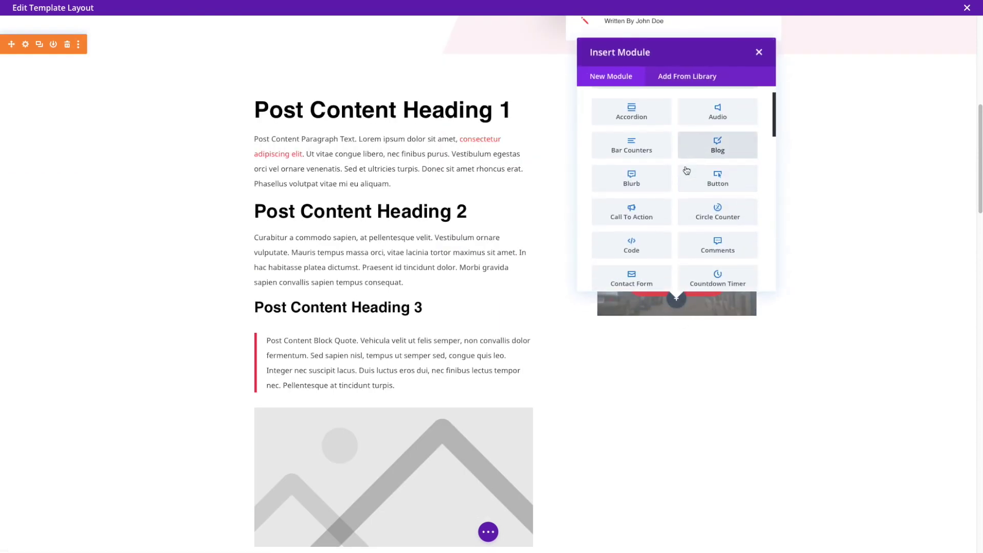
scroll(686, 171, down, 1)
scroll(685, 173, down, 5)
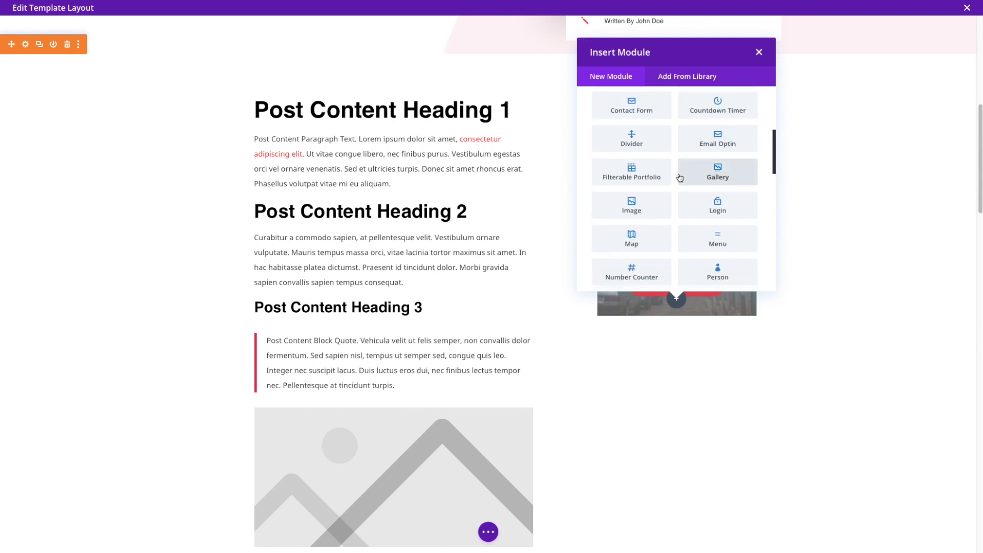
click(631, 207)
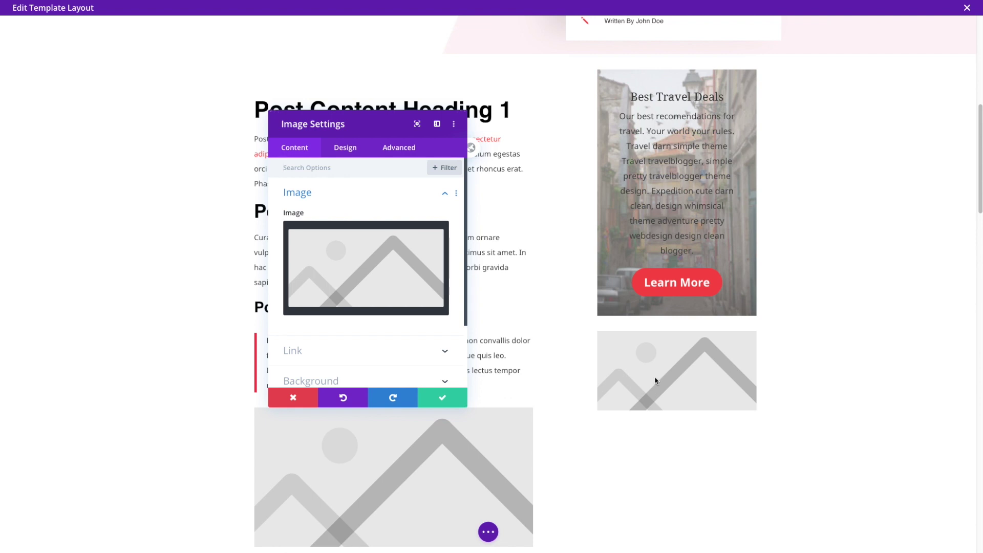
Step: Load stroll-under-edinburgh-castle.jpg from the media library into the Image module, using a size smaller than full size
click(376, 246)
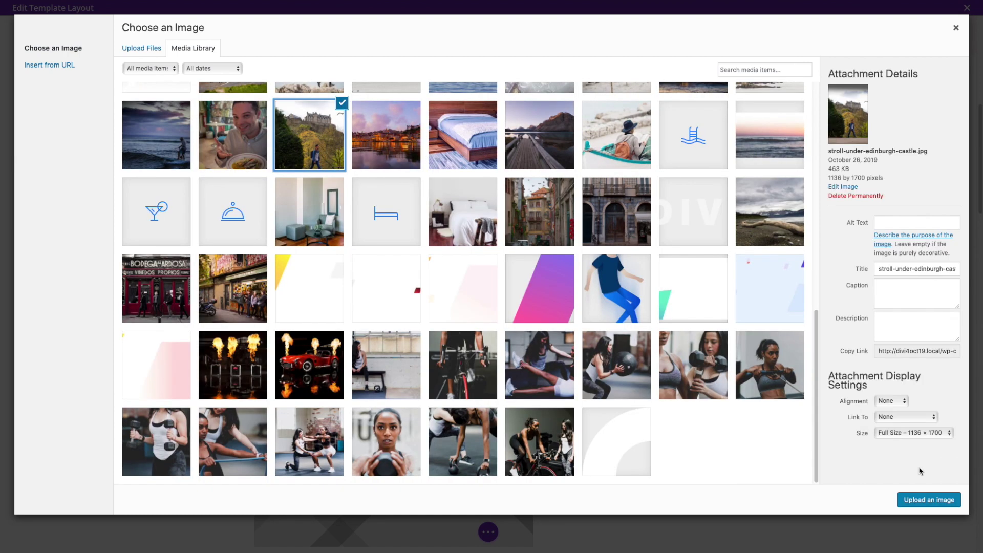
click(921, 438)
click(921, 417)
click(922, 504)
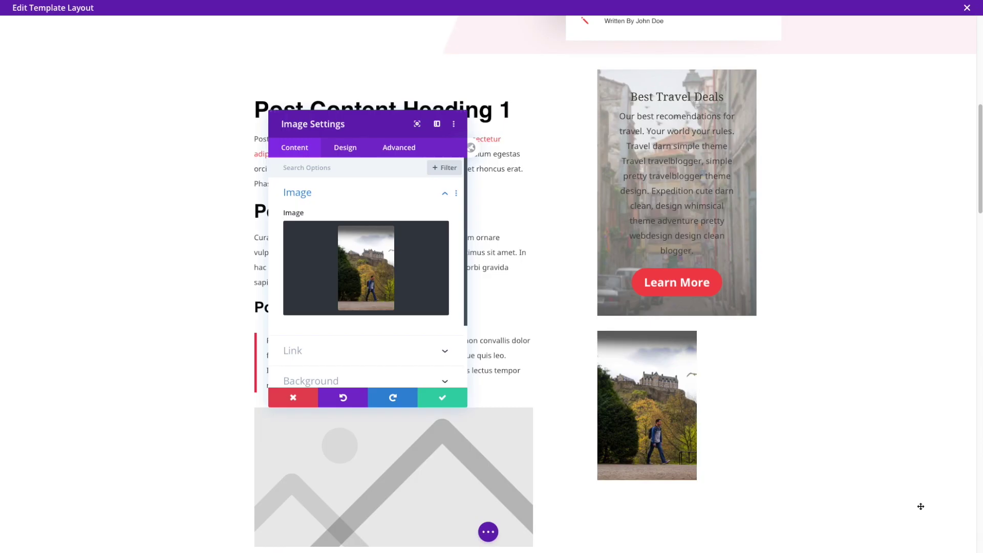
Step: Center the sidebar image with the Image module's alignment setting and save the module
scroll(366, 323, down, 3)
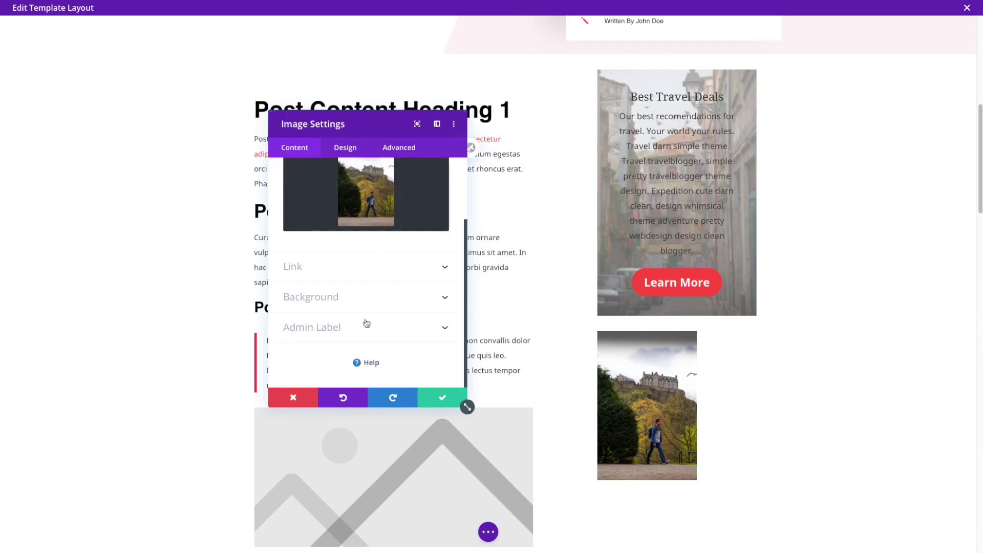
click(345, 148)
click(330, 194)
click(365, 228)
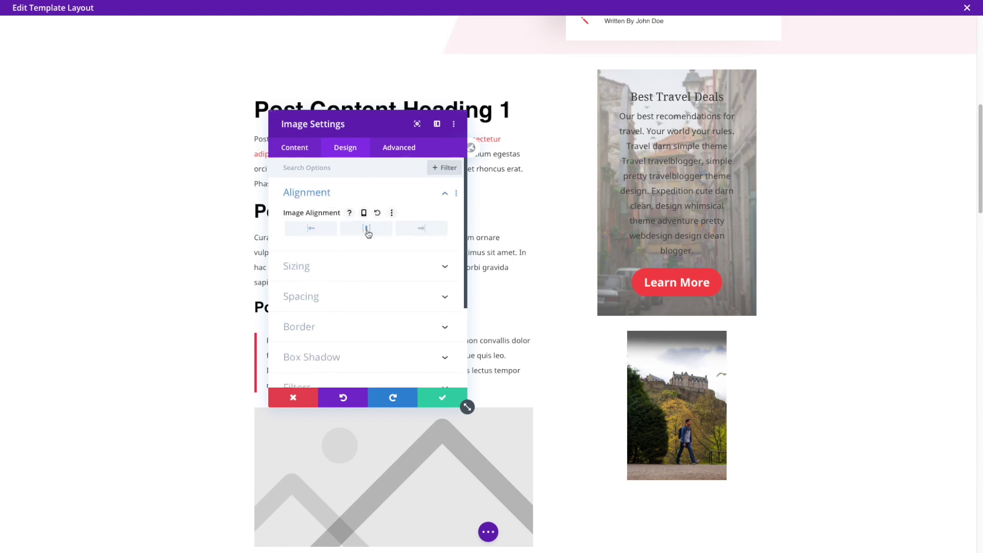
click(442, 397)
scroll(597, 349, up, 4)
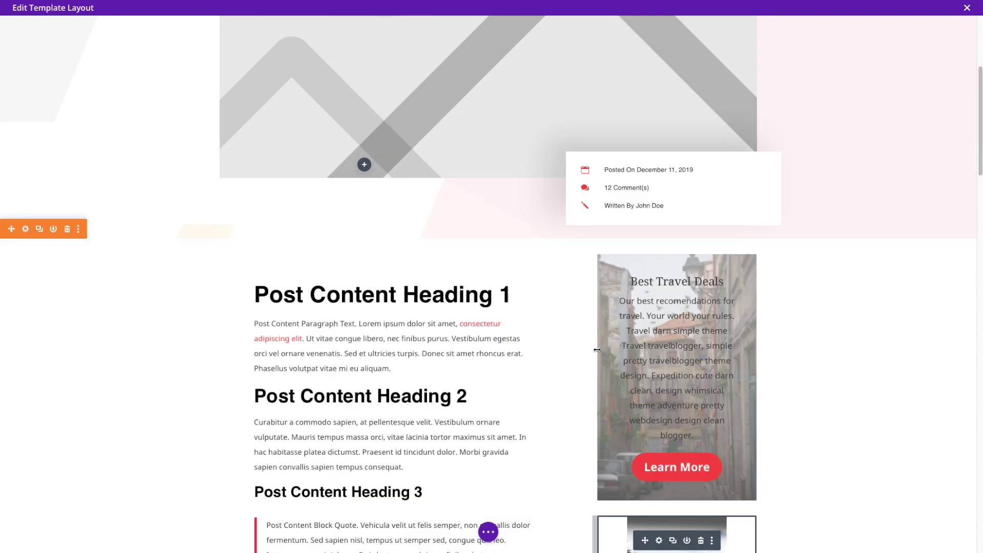
scroll(597, 349, down, 5)
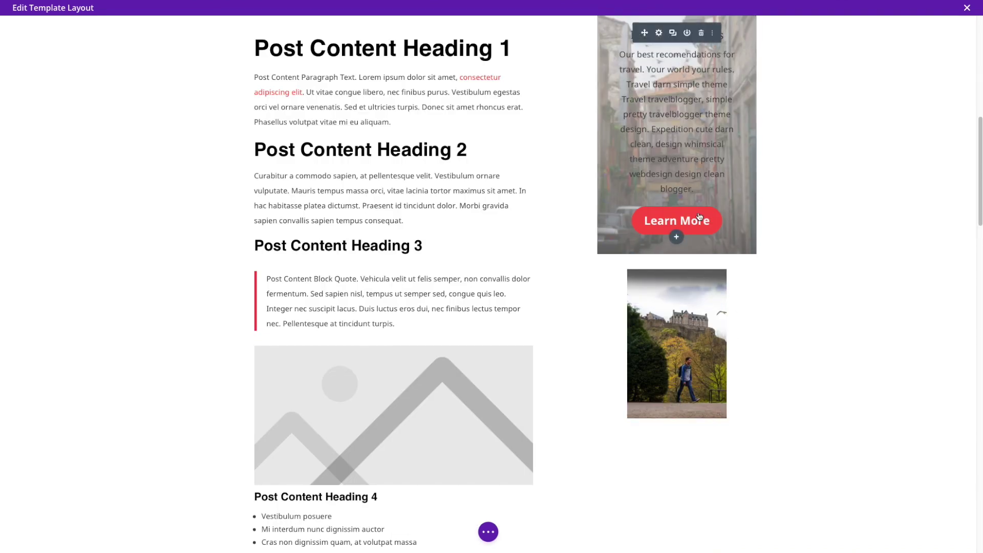
Step: Apply the first box shadow preset, with shading on all sides, to the Post Content module and save its settings
scroll(665, 370, up, 1)
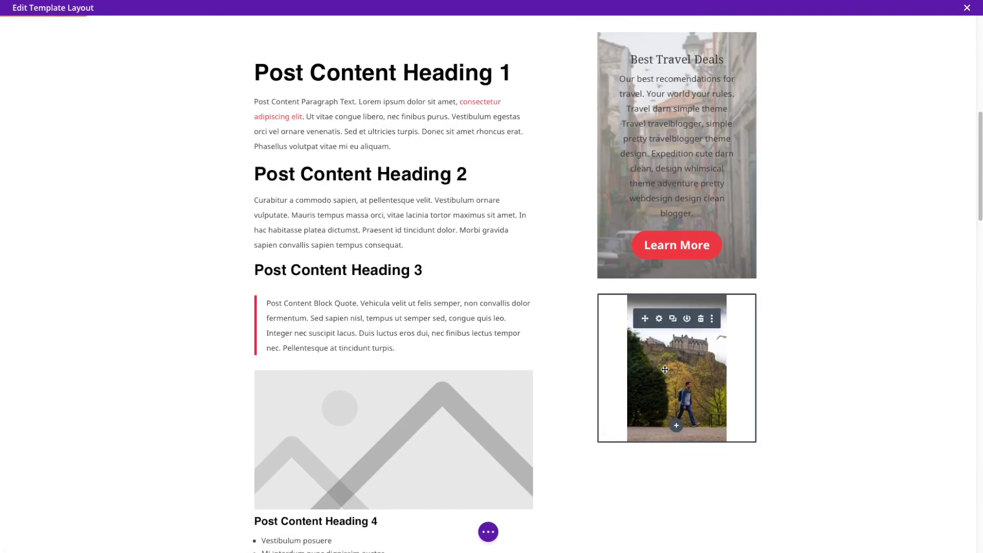
scroll(675, 206, down, 3)
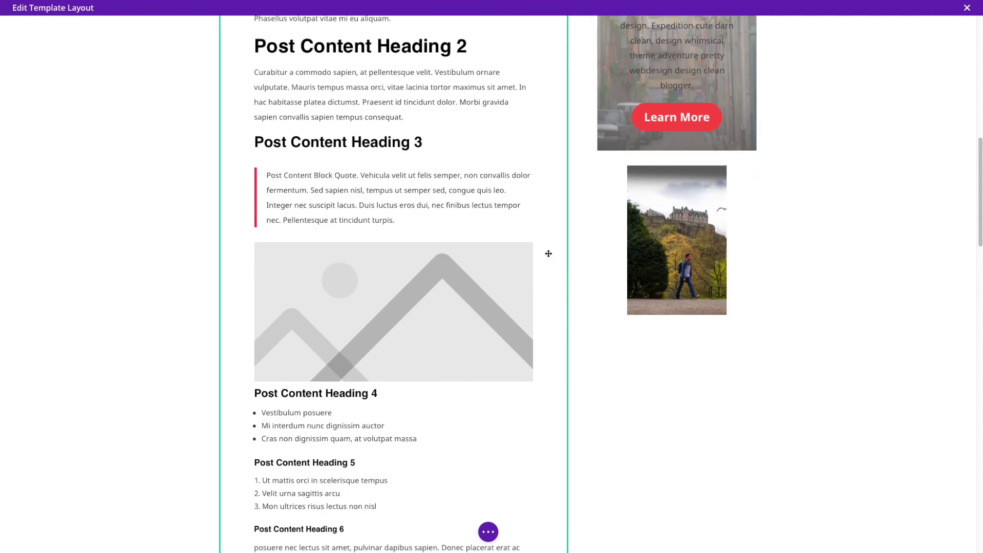
scroll(592, 262, up, 5)
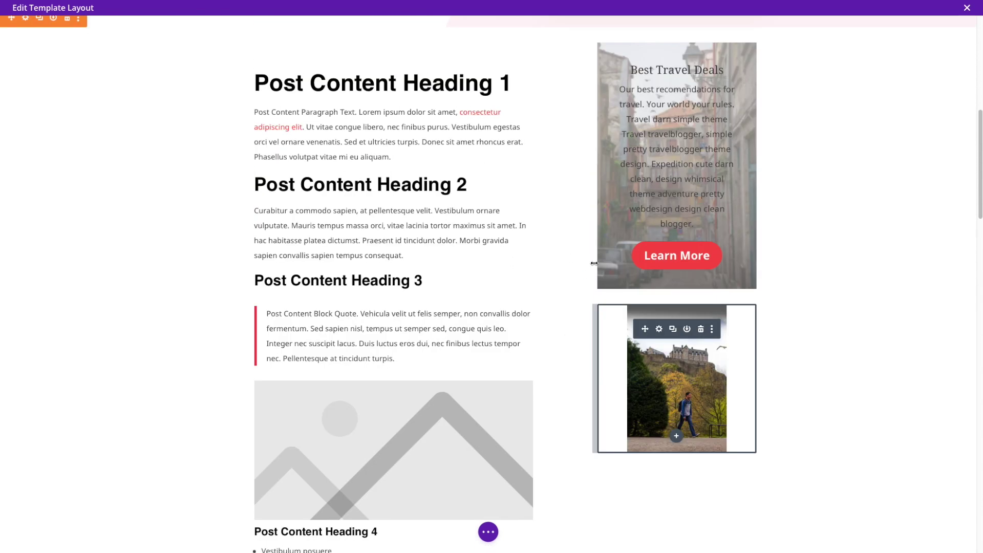
scroll(611, 439, down, 2)
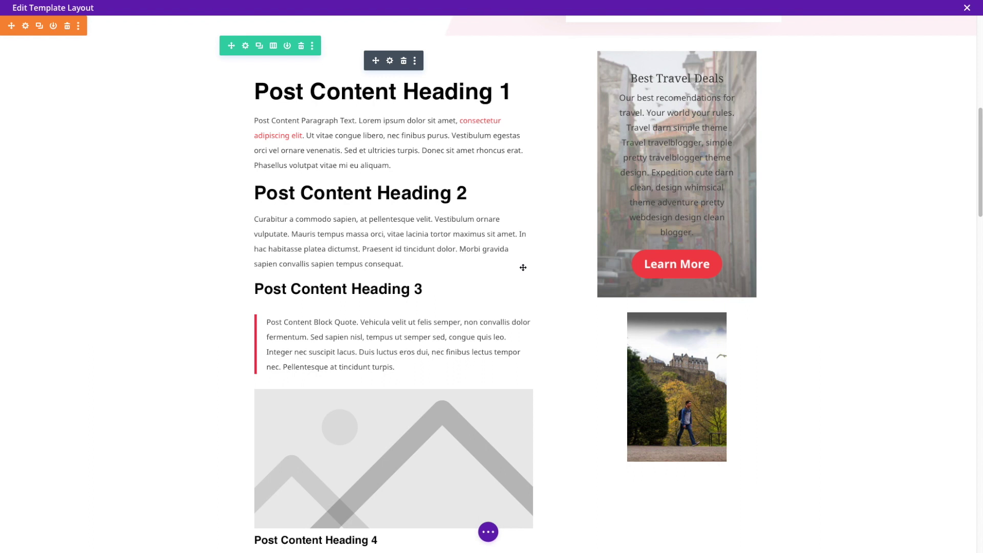
scroll(523, 267, up, 2)
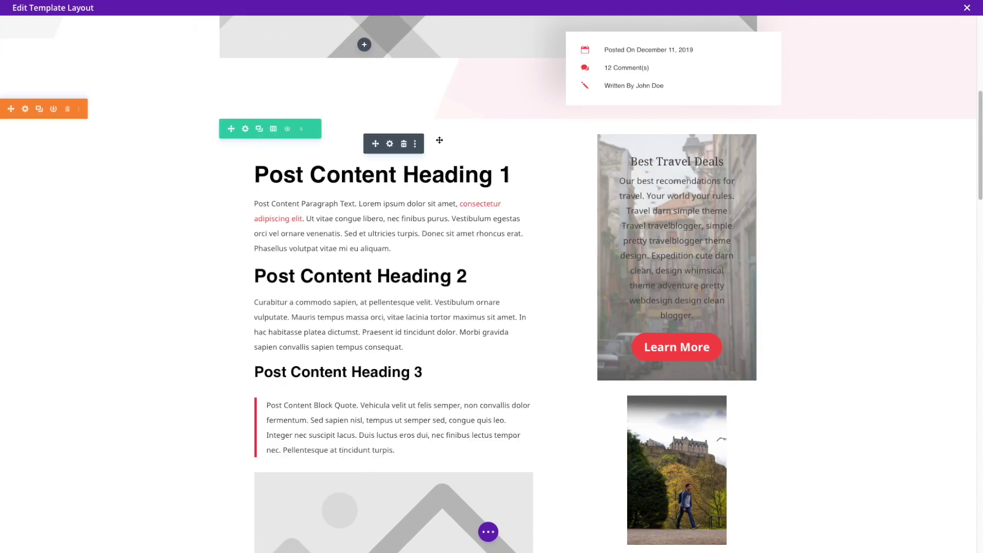
scroll(484, 230, up, 1)
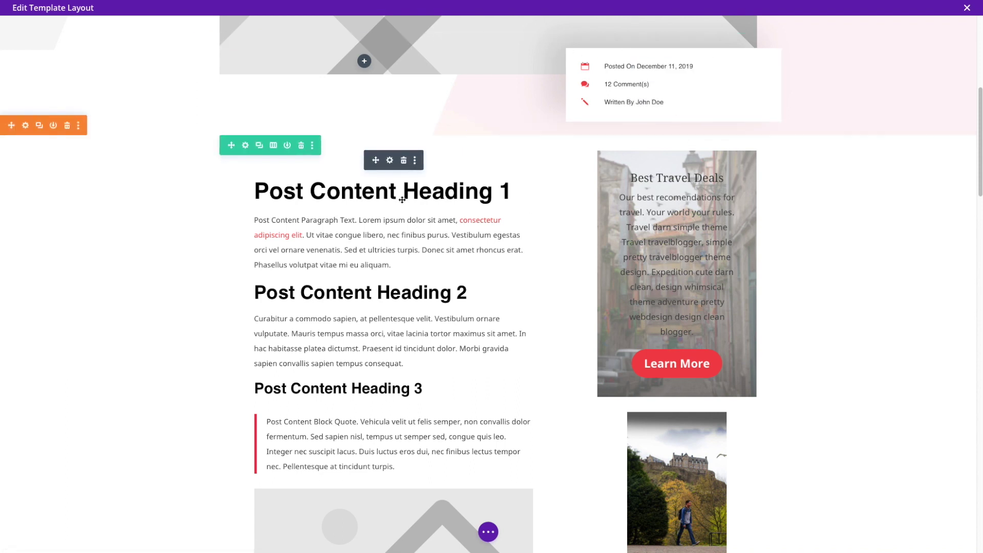
click(390, 160)
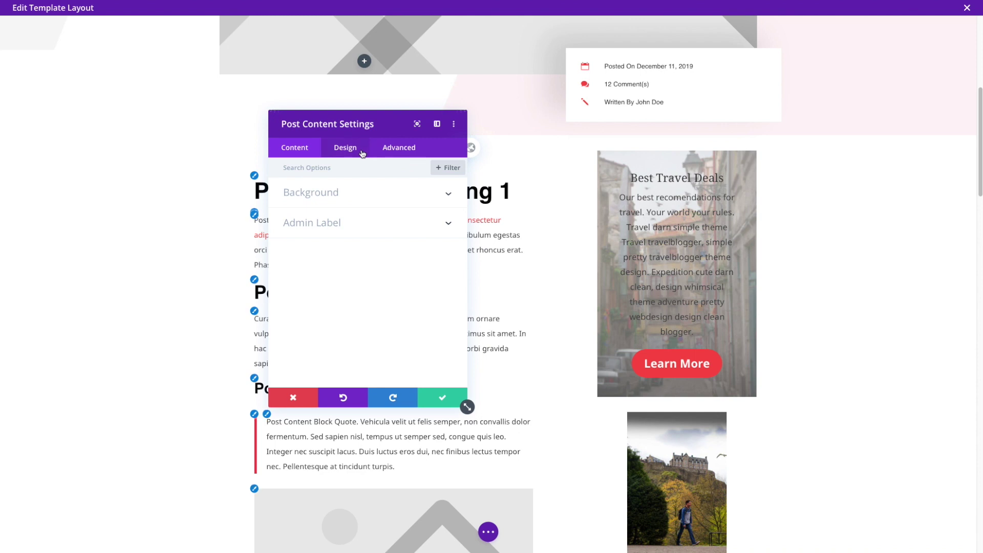
scroll(382, 258, down, 3)
click(355, 260)
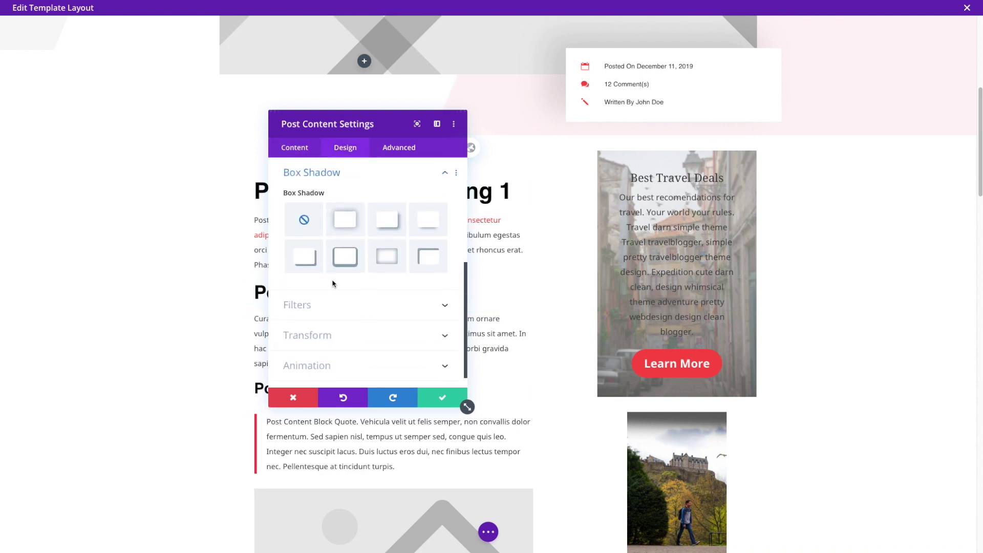
click(350, 217)
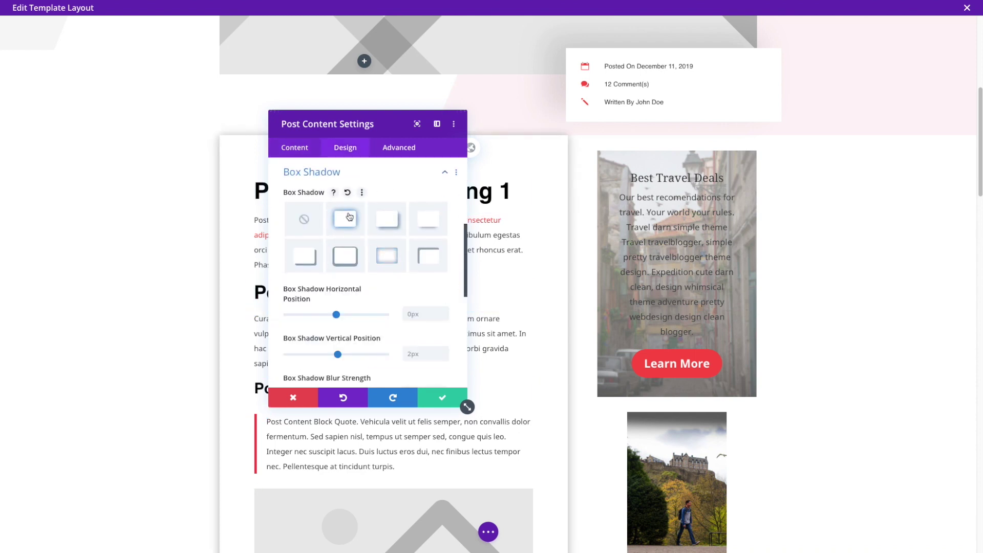
click(443, 397)
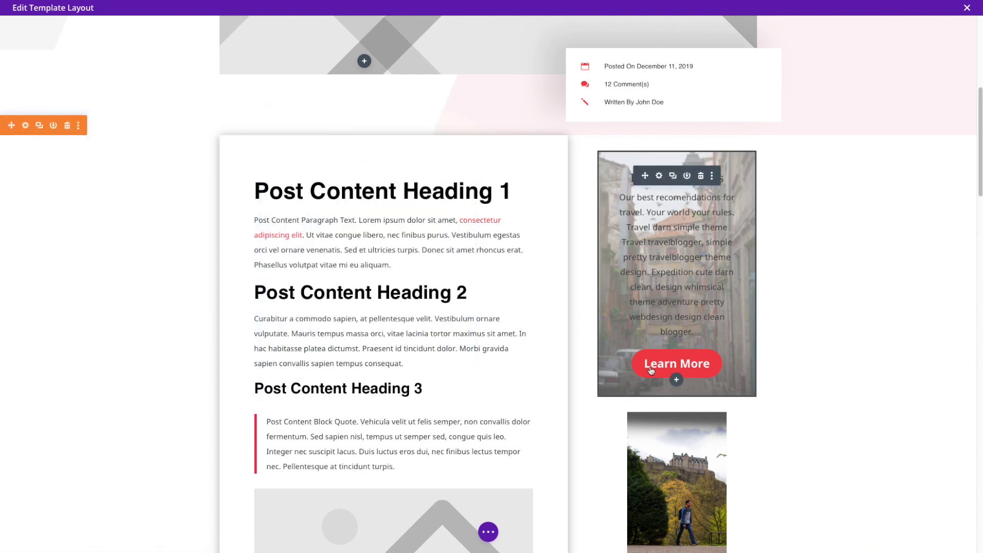
Step: Delete the author bio section above Related Posts
scroll(601, 399, down, 7)
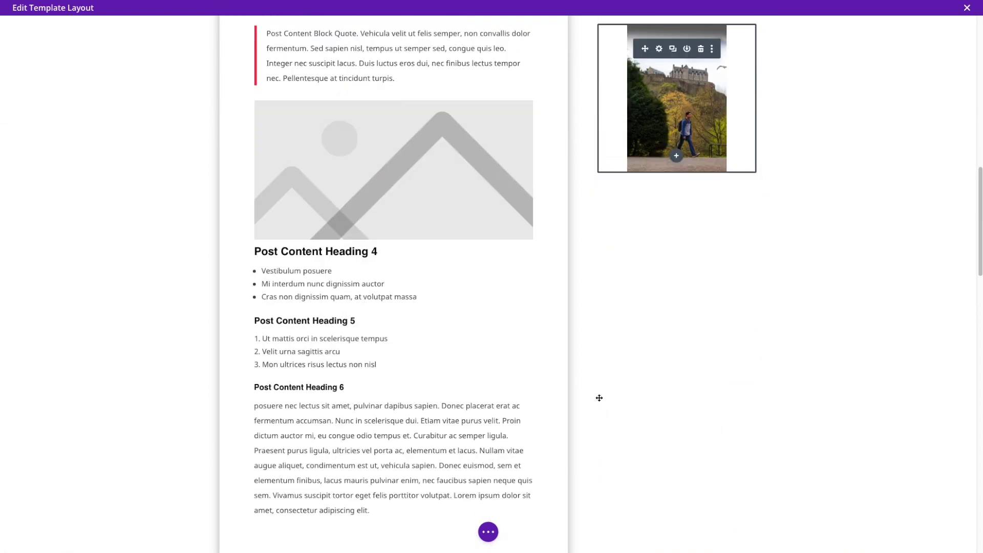
scroll(599, 397, down, 2)
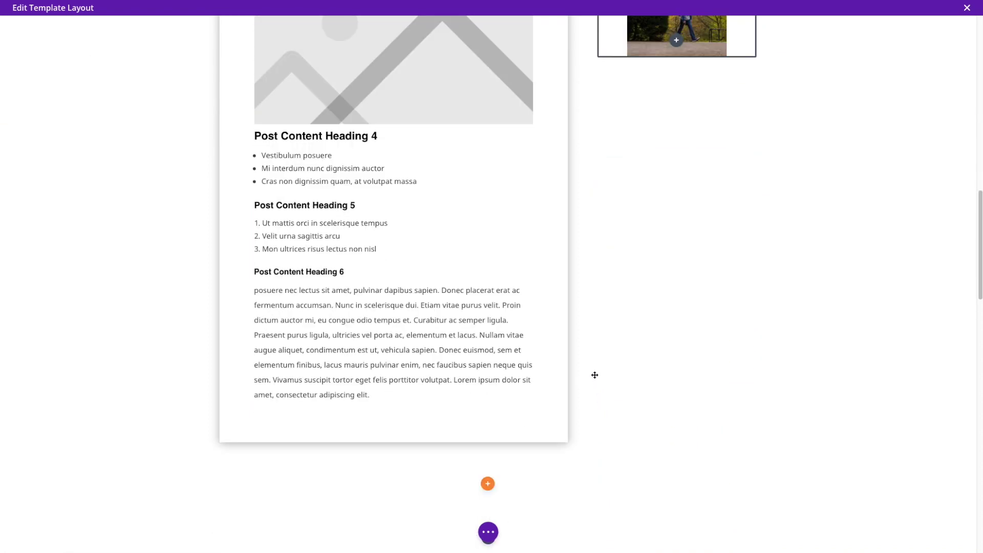
scroll(597, 376, down, 6)
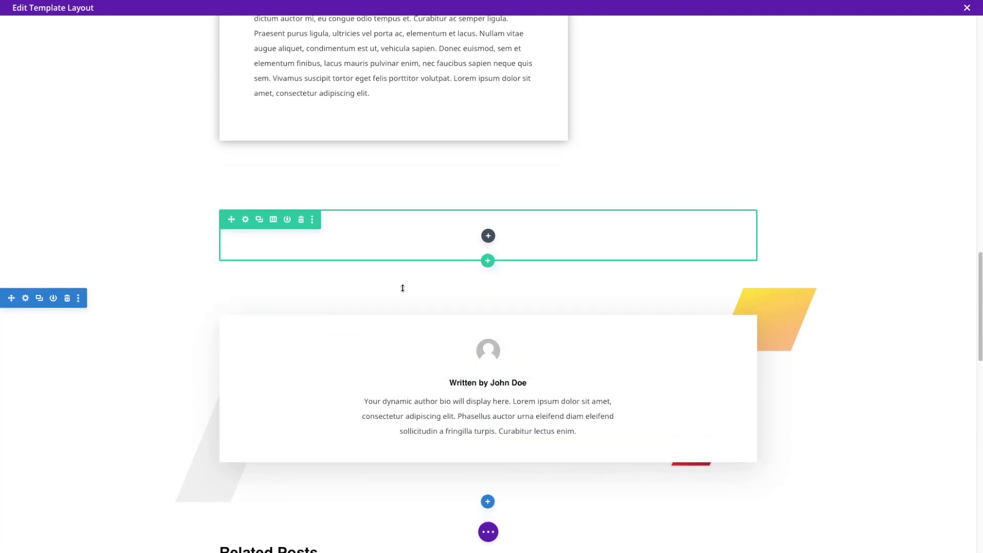
click(67, 298)
scroll(358, 276, up, 2)
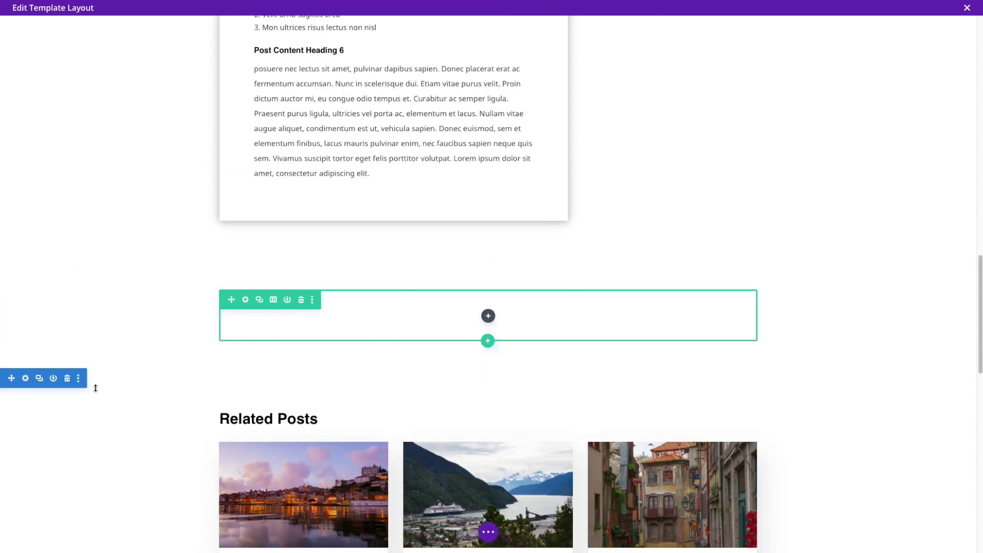
click(67, 377)
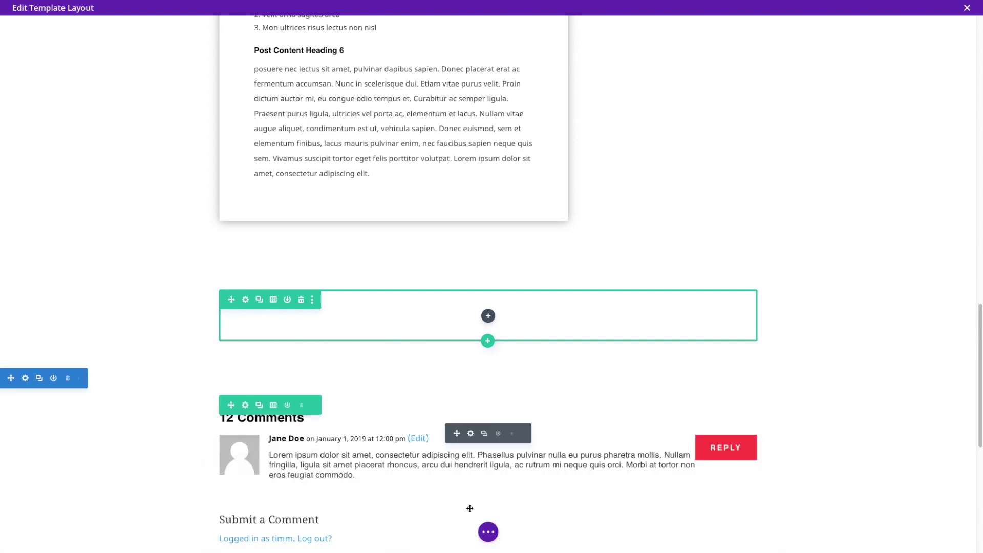
click(488, 533)
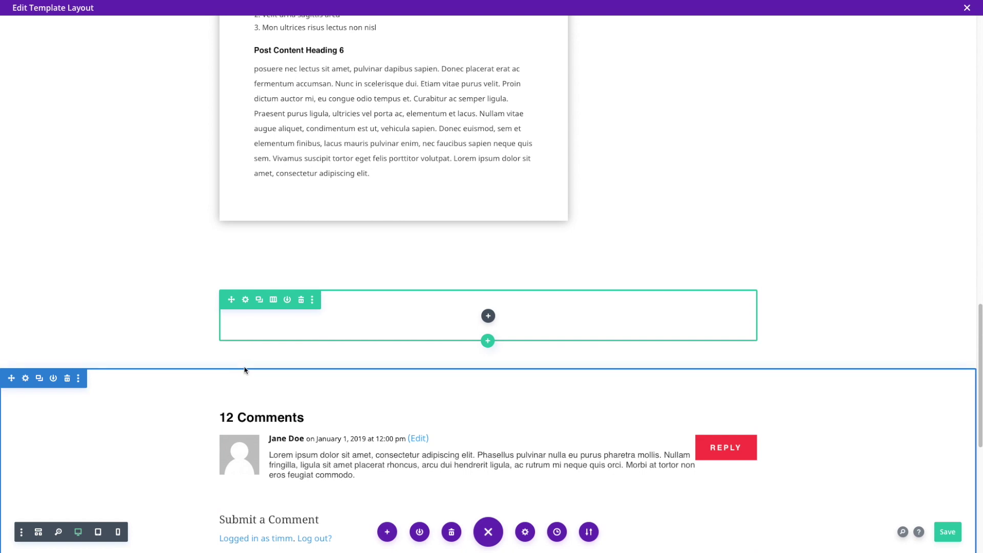
key(ctrl+z)
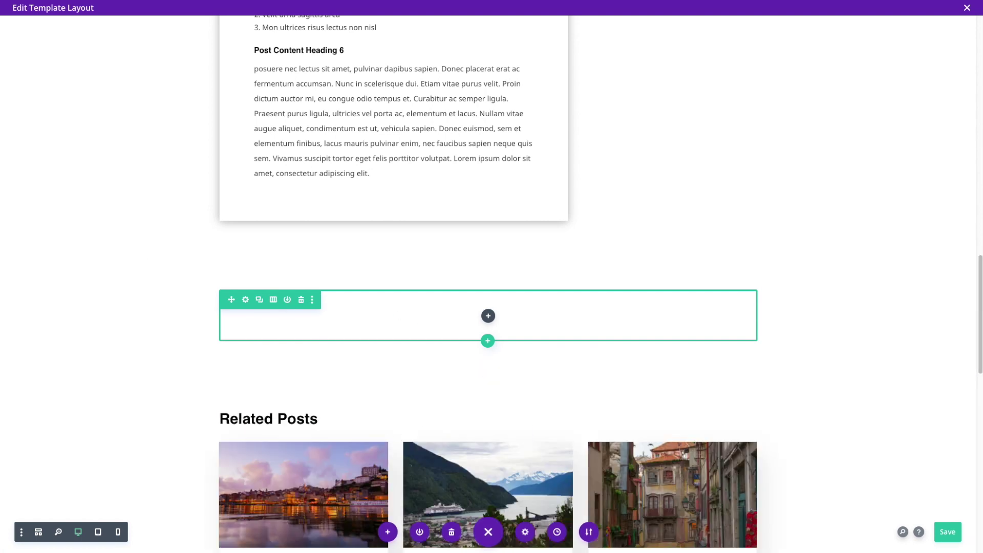
Step: Delete the empty section between the post content and Related Posts
click(67, 272)
scroll(333, 332, up, 2)
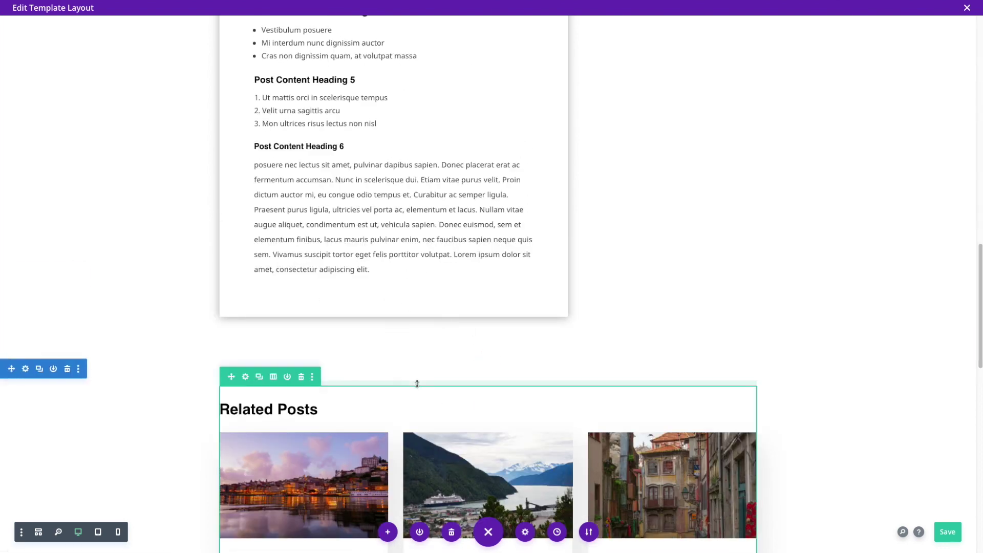
scroll(417, 382, down, 1)
scroll(418, 383, down, 1)
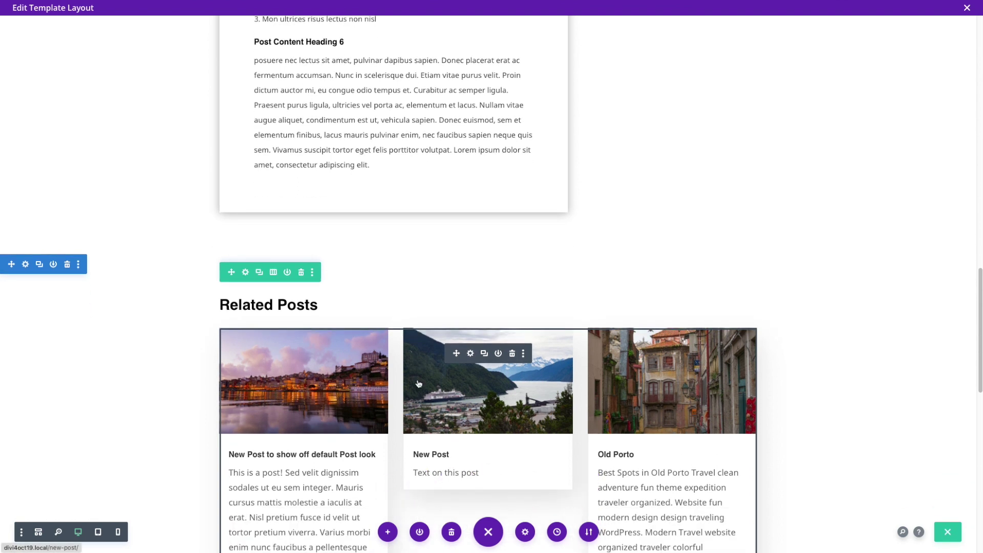
scroll(418, 383, up, 3)
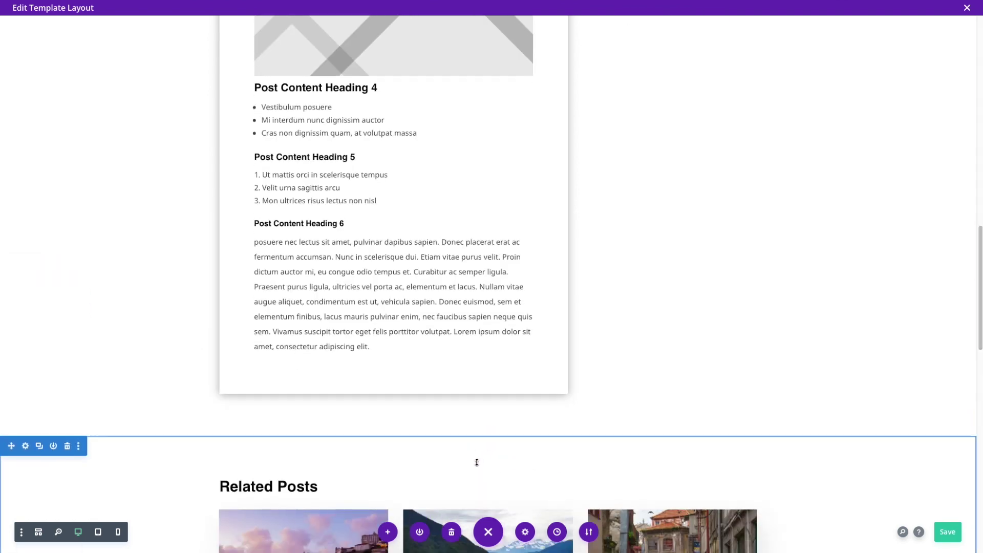
Step: Insert a regular section with a one-column row below Related Posts and add an Email Optin module to it
scroll(476, 462, down, 2)
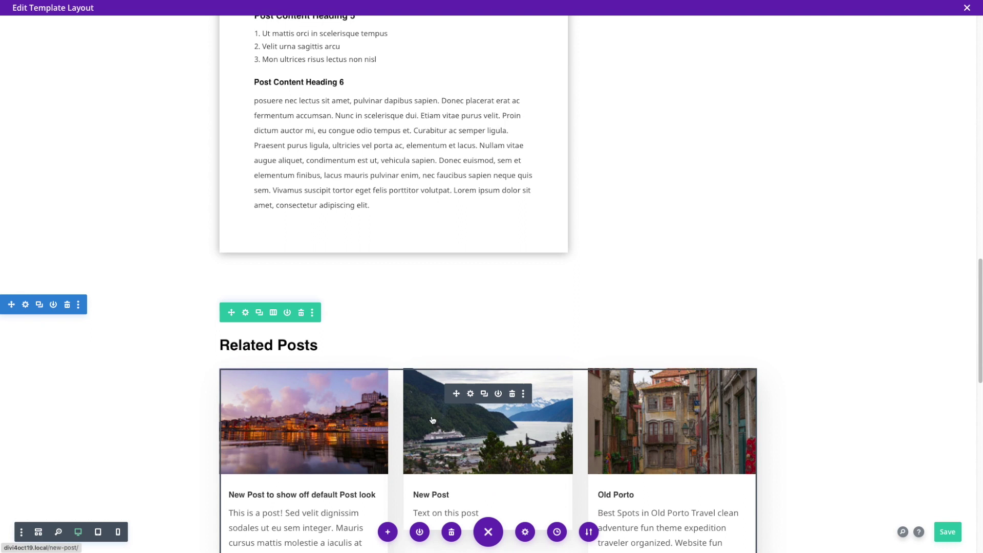
scroll(432, 420, up, 3)
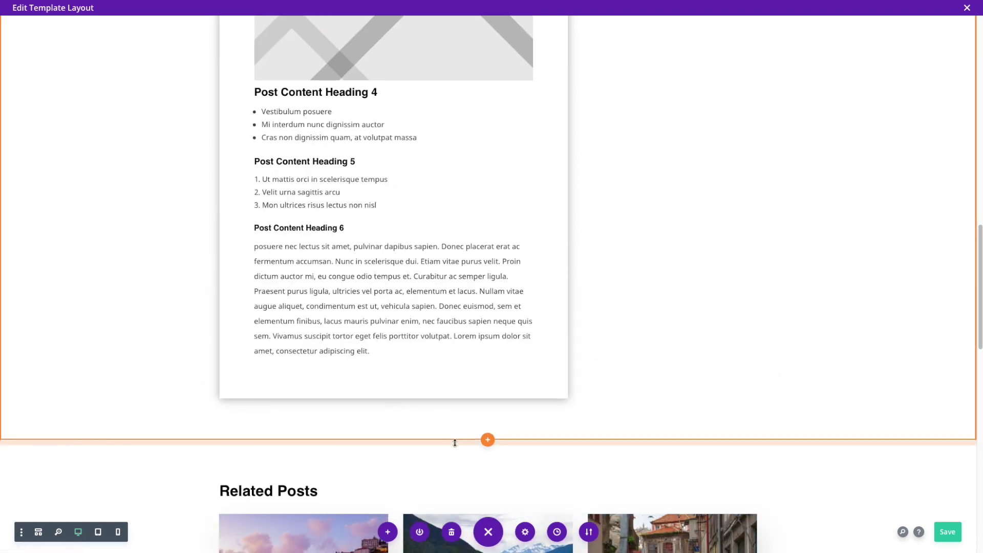
scroll(389, 394, down, 2)
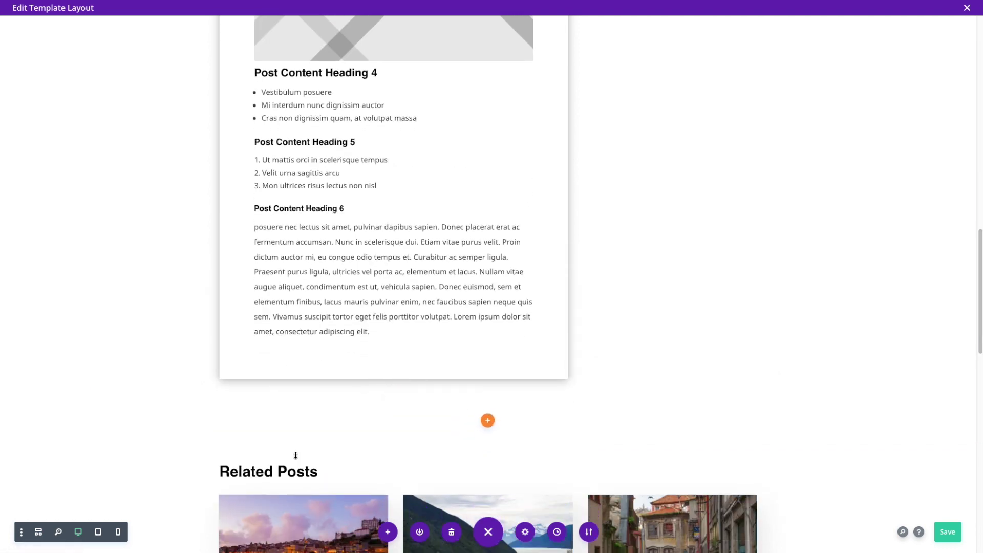
scroll(341, 450, down, 5)
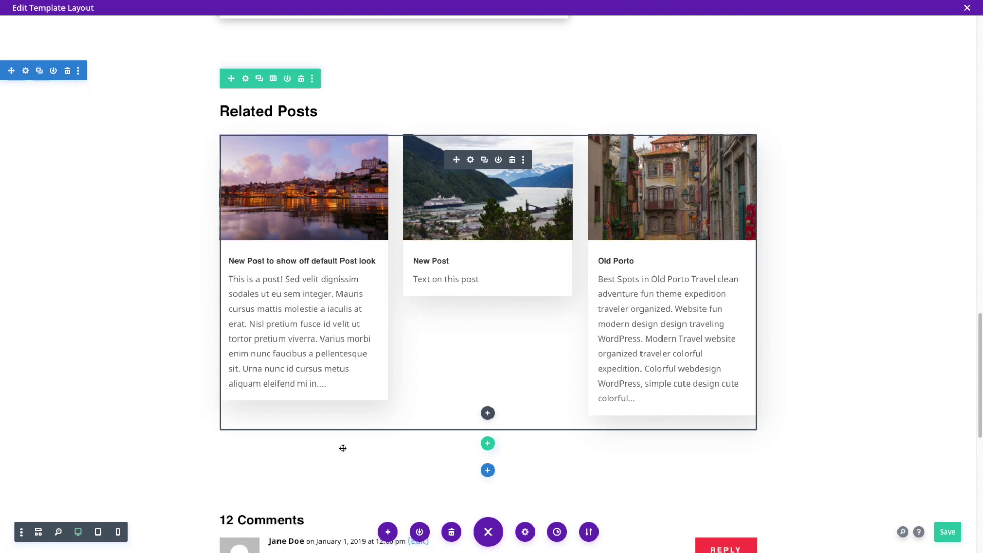
click(487, 470)
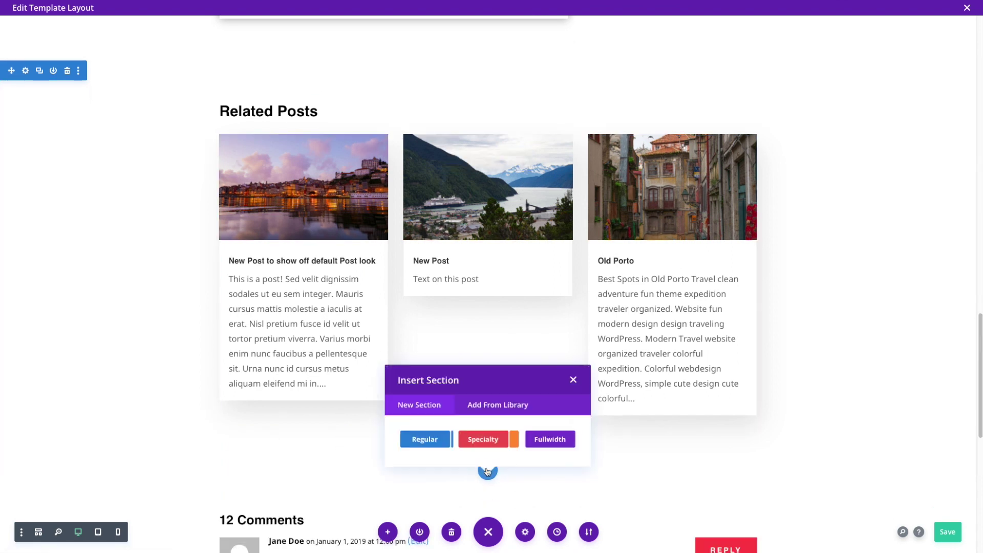
click(426, 441)
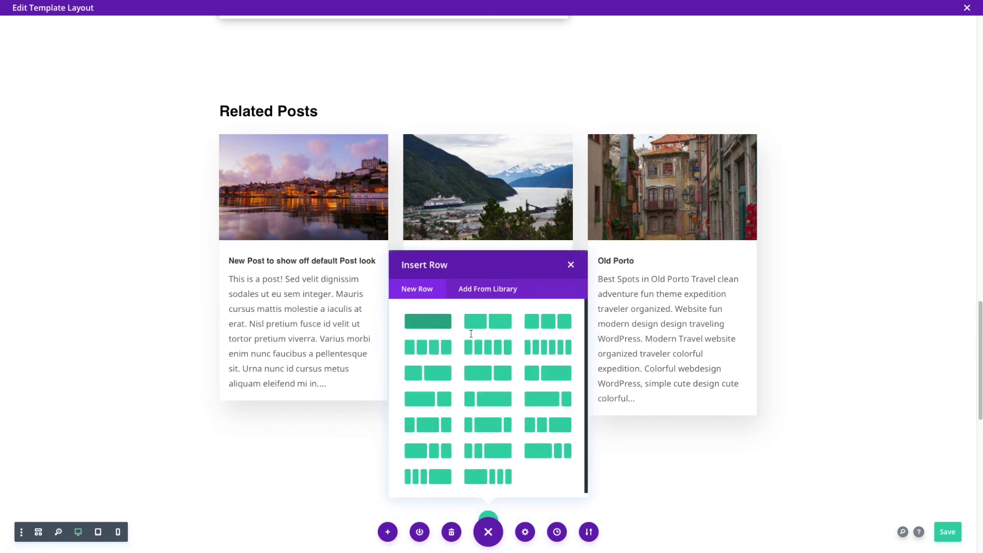
click(430, 322)
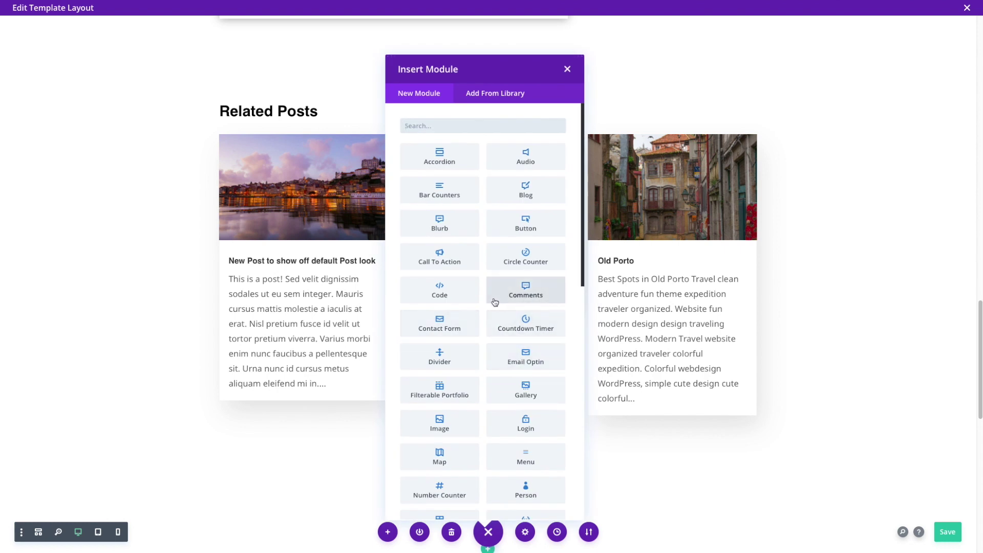
scroll(494, 302, down, 1)
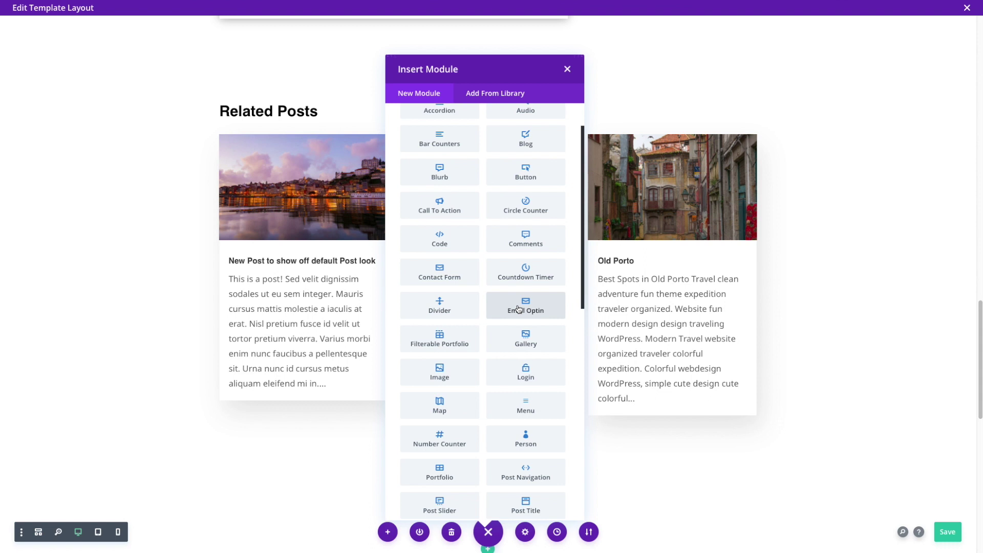
click(518, 308)
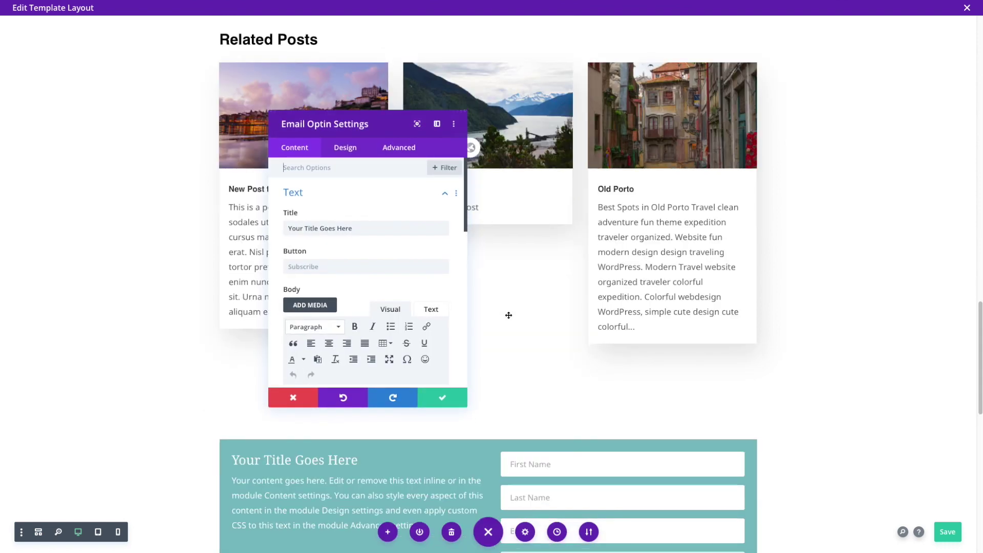
Step: Open the Email Optin module's title for editing
scroll(508, 315, down, 2)
triple_click(345, 229)
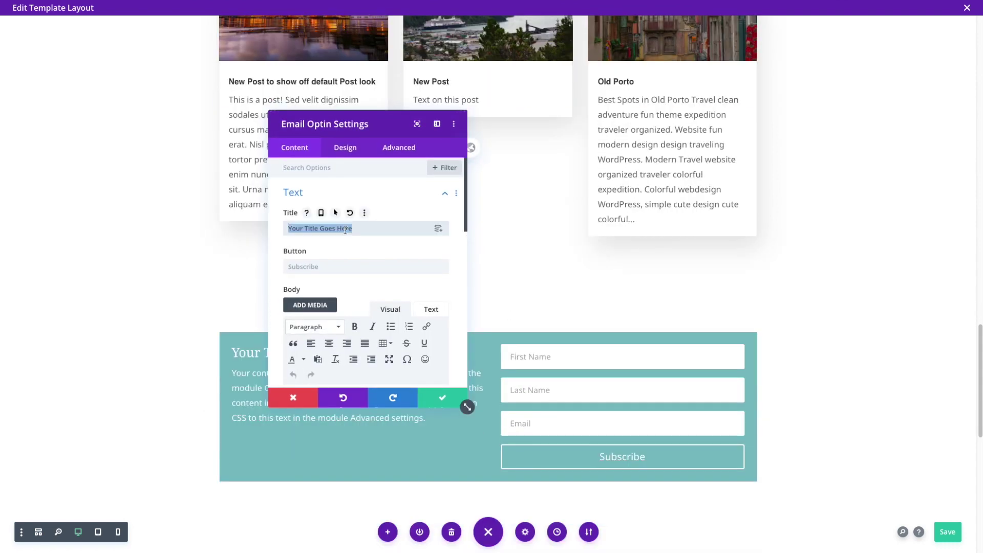
Step: Set the email optin's title to "Don't Miss A Beat!" and its body to "Sign up for our mailing list to keep up with the latest travel deals and the hottest places to travel!"
text(Don't Miss a Beat!)
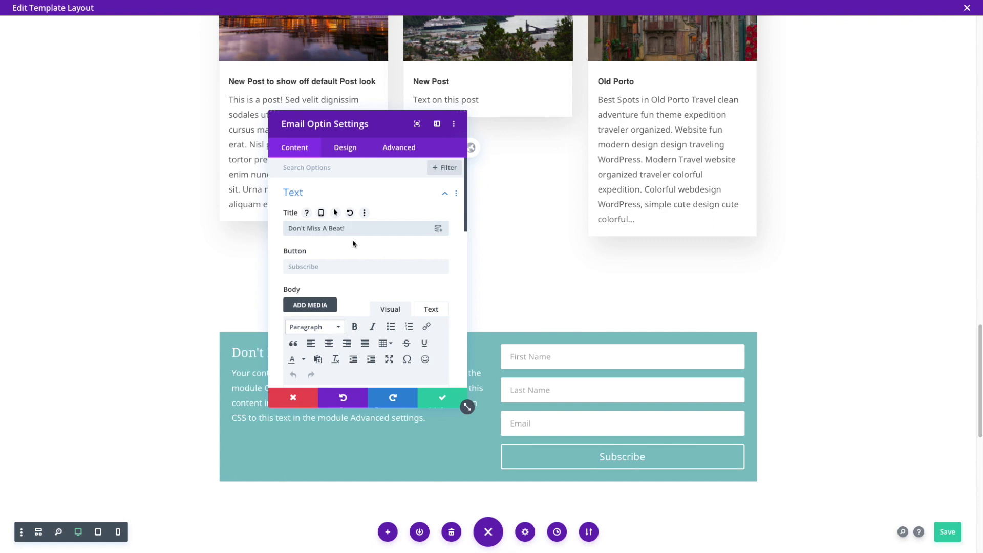
text(Sign up )
text(for our mailing list to keep up with the latest tra)
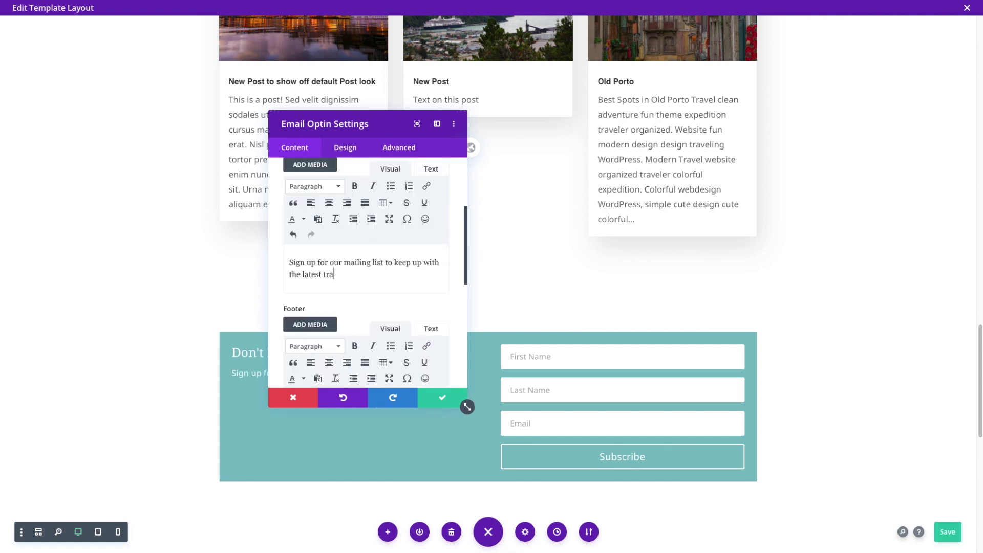
text(vel deals and the hottest places to travel.)
Step: Make the email optin module's background colour transparent and save the module settings
click(298, 149)
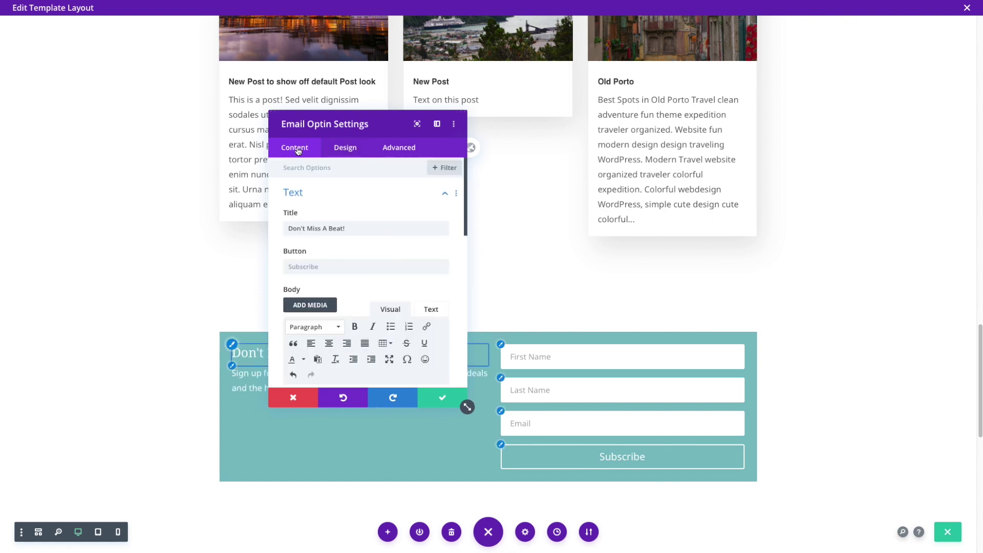
click(445, 193)
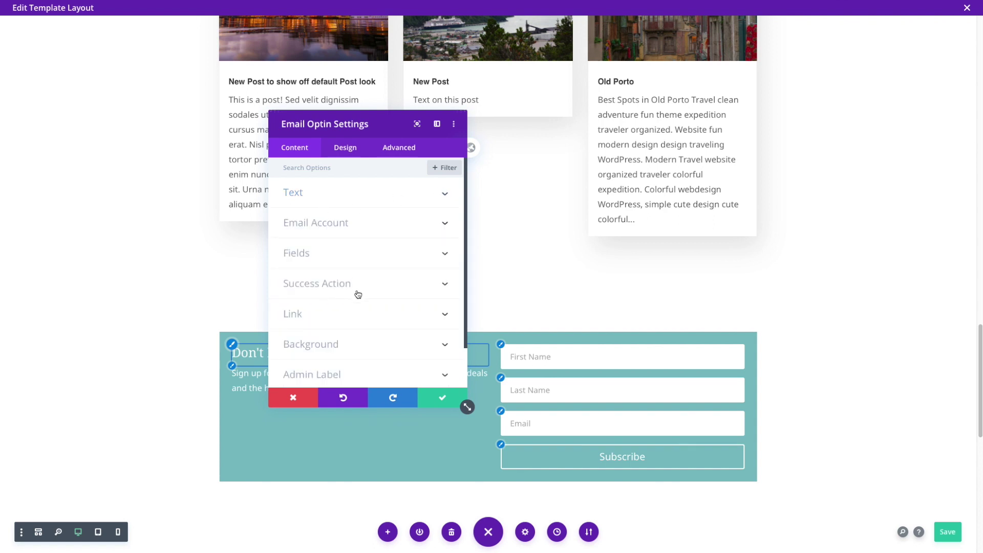
click(342, 338)
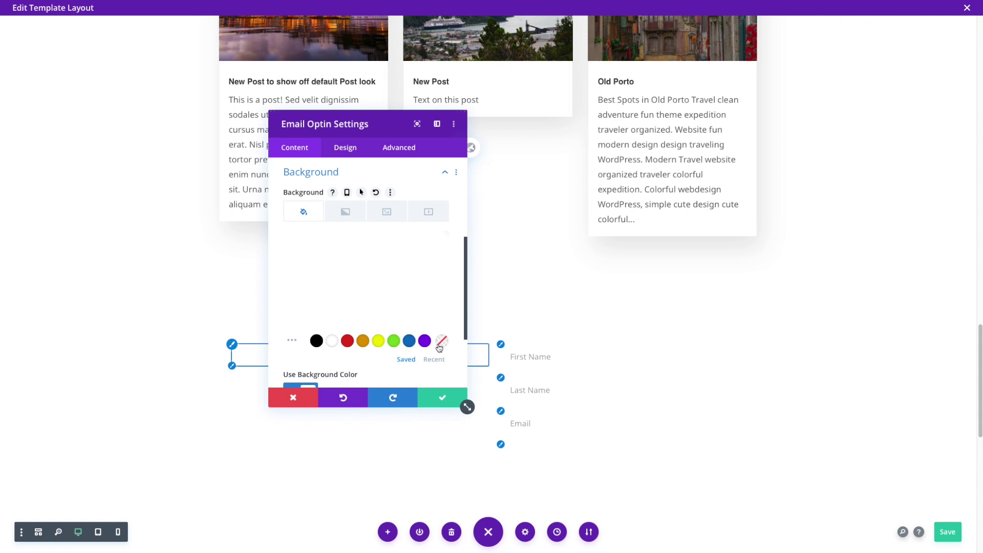
drag(386, 123, 790, 138)
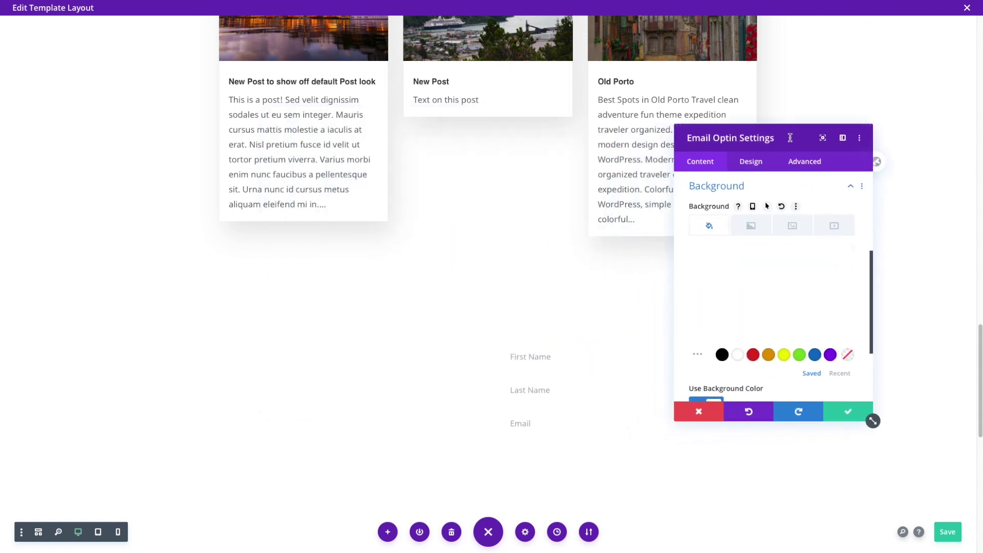
click(790, 226)
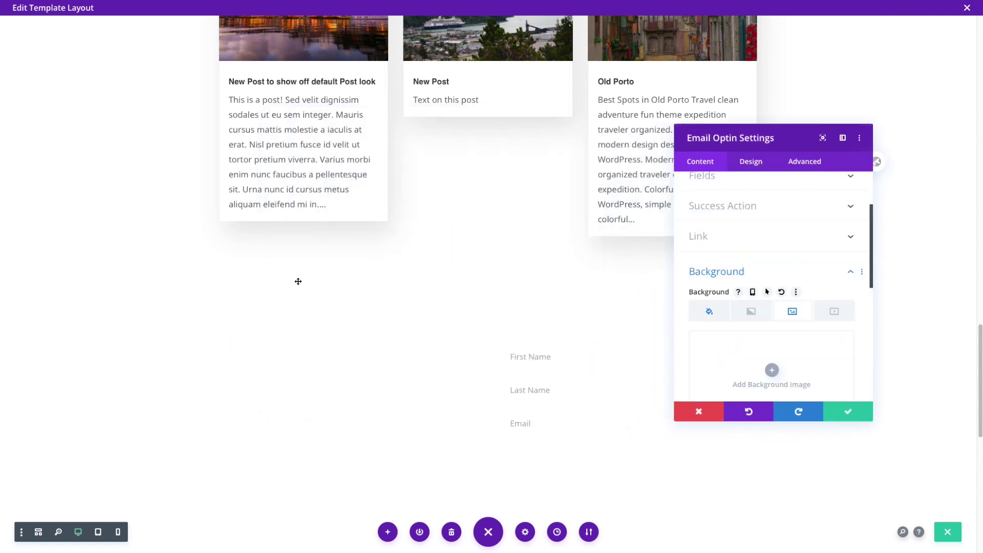
click(866, 415)
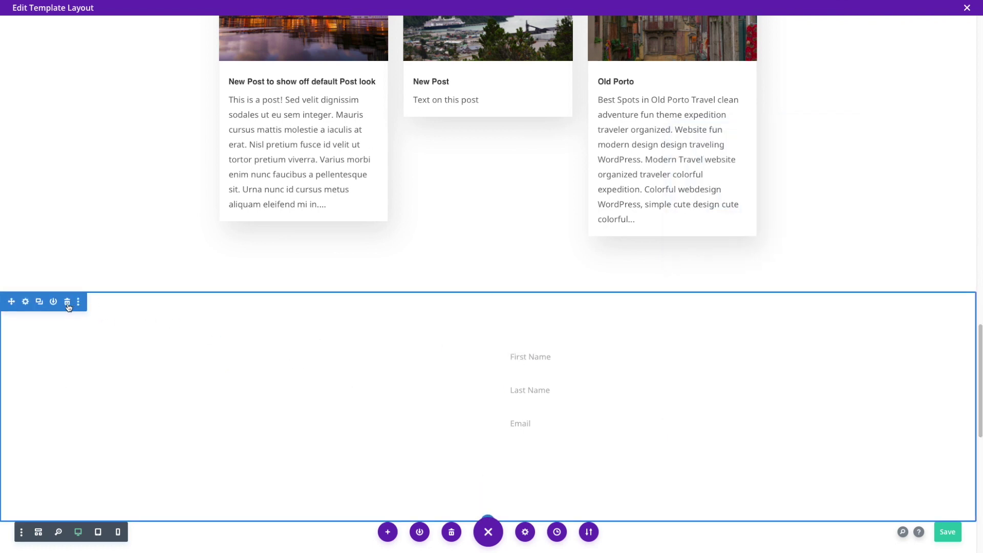
Step: Give the section containing the email optin the background image how-to-scotland-v2.jpg from the media library and save the section settings
click(26, 302)
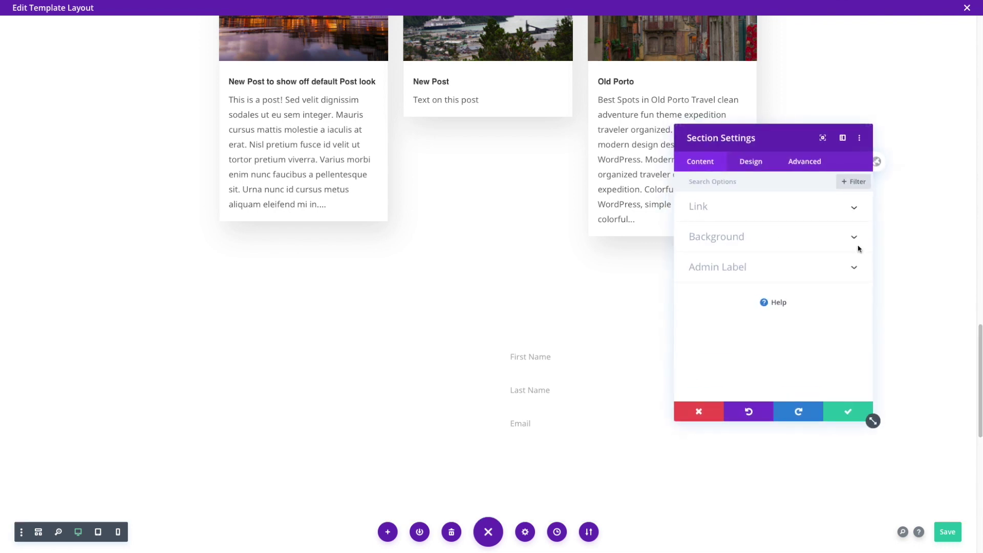
click(741, 234)
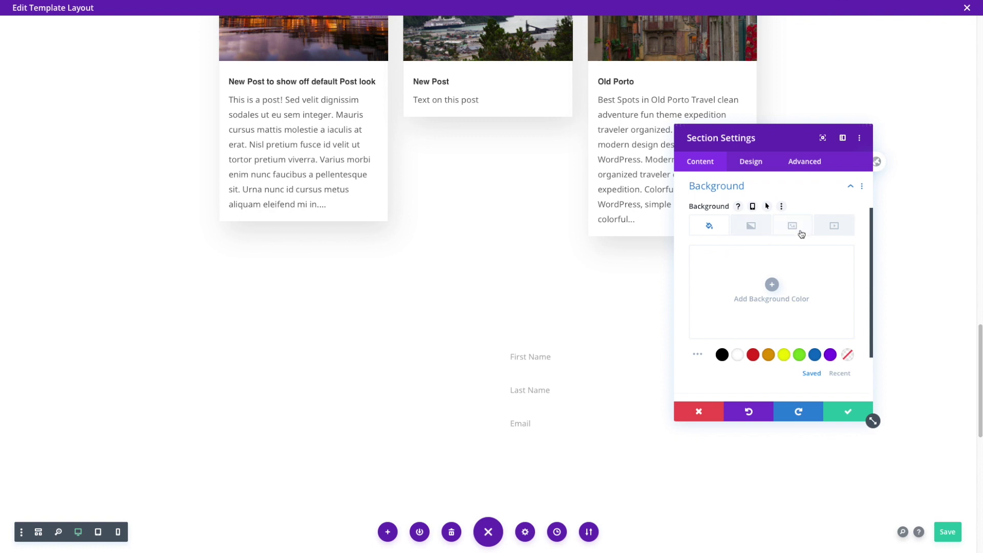
click(807, 223)
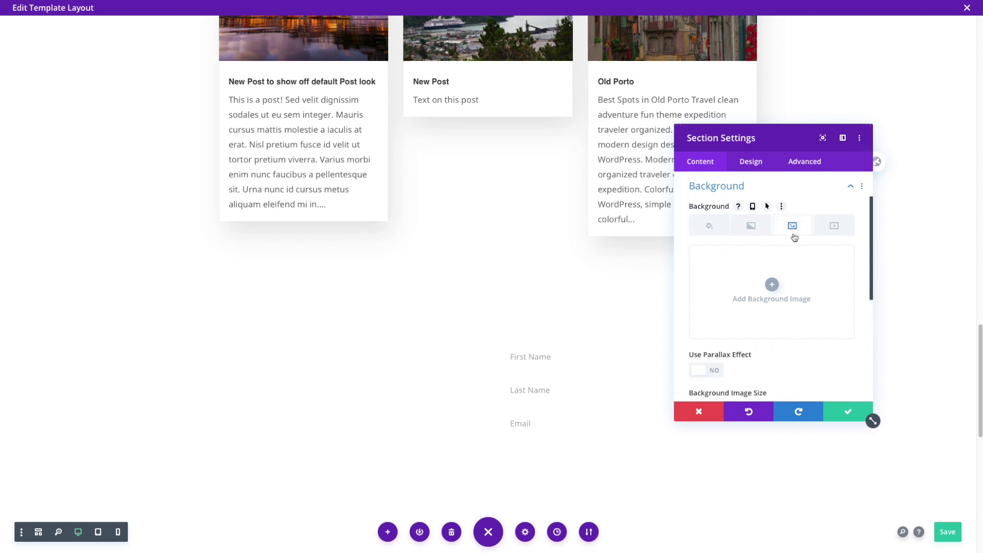
click(772, 285)
scroll(582, 303, down, 2)
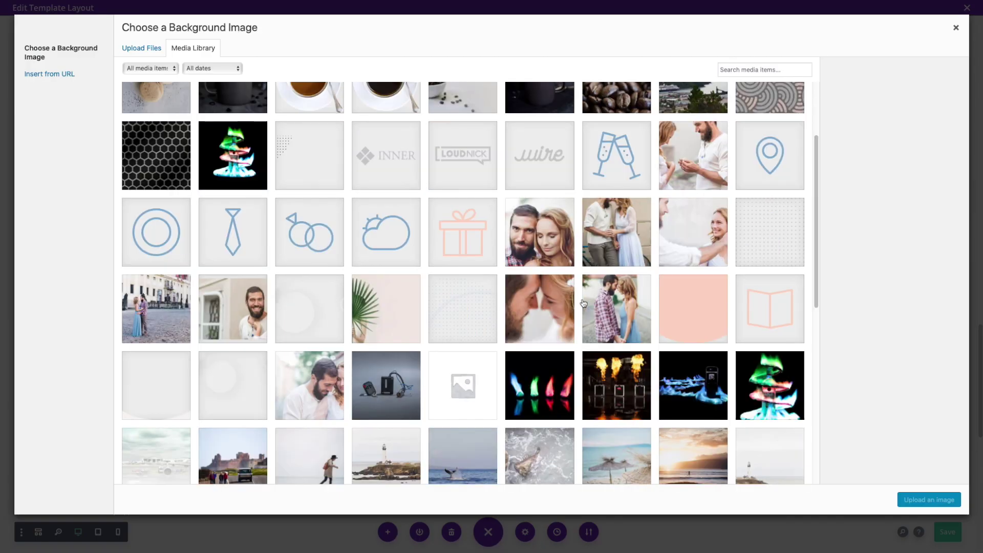
scroll(583, 303, down, 8)
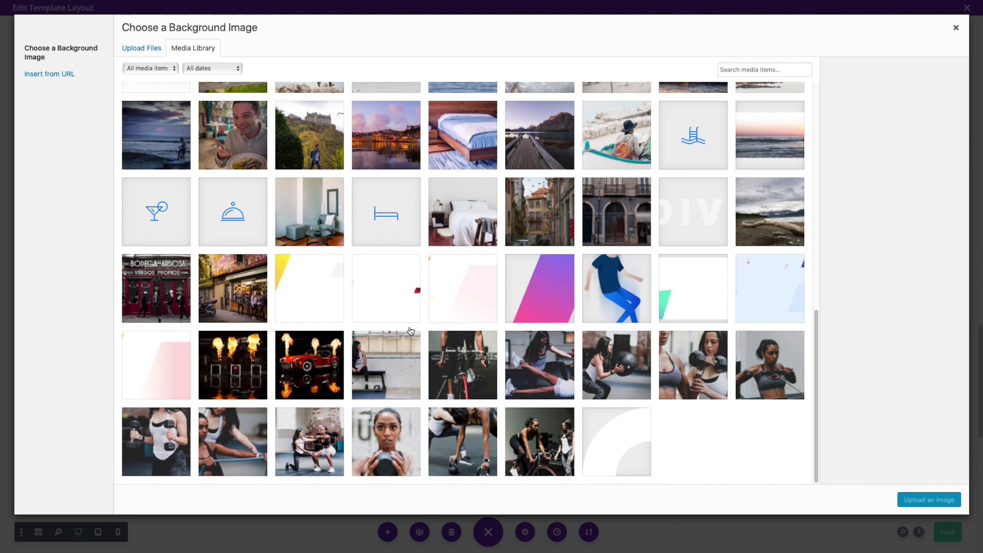
scroll(497, 289, up, 1)
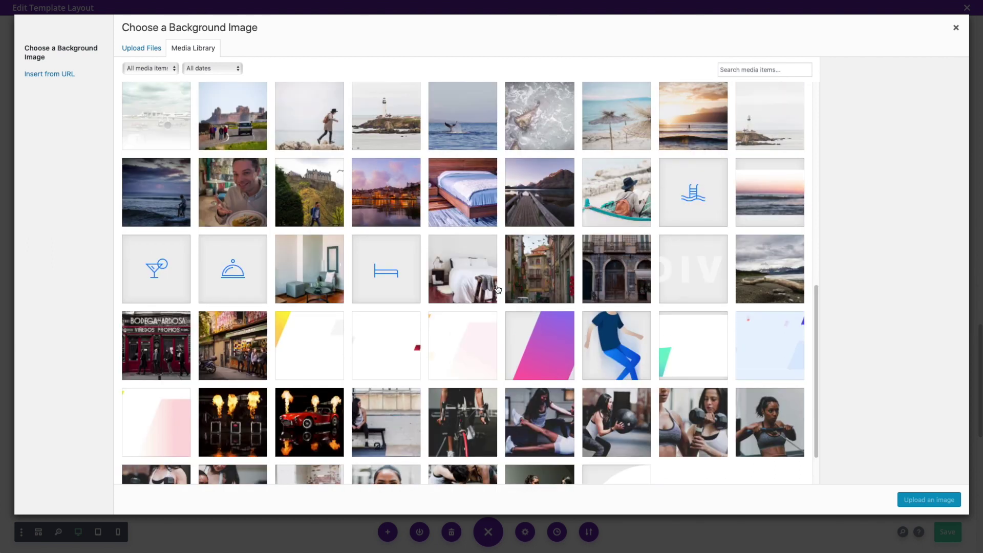
click(258, 154)
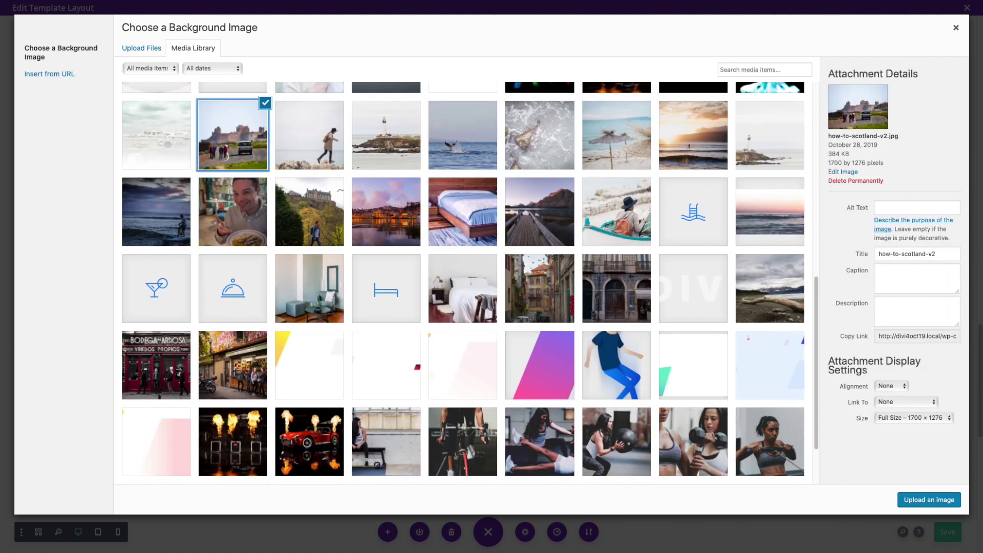
click(927, 500)
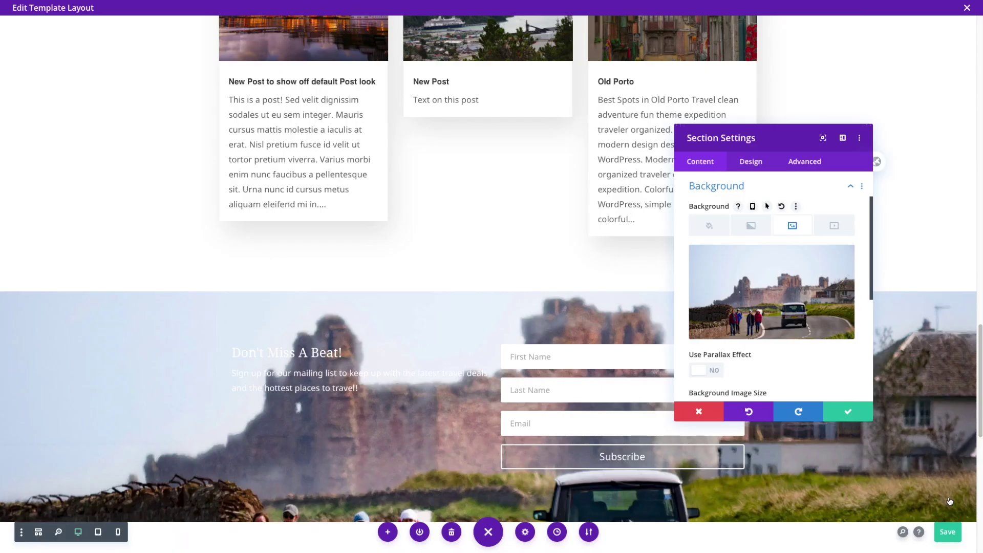
scroll(374, 367, down, 1)
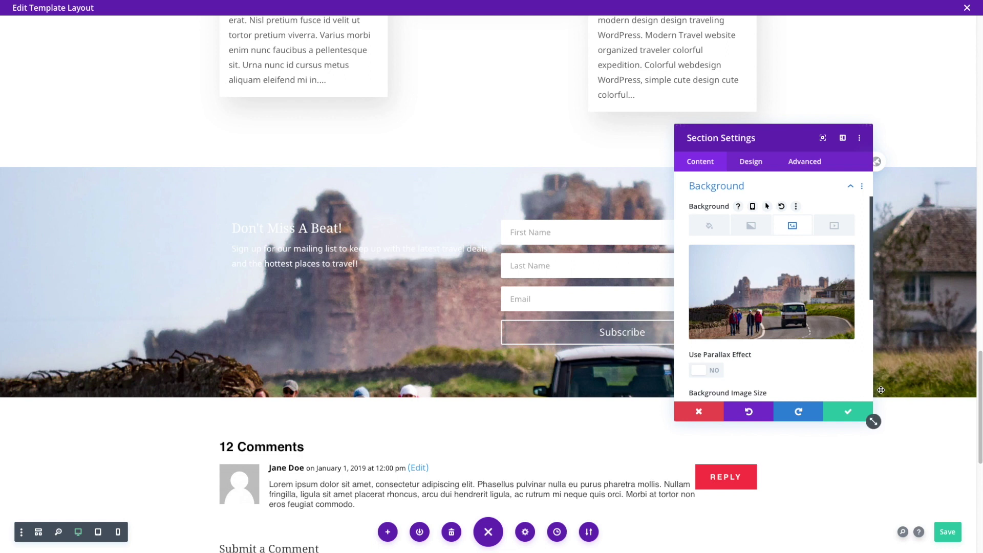
click(846, 416)
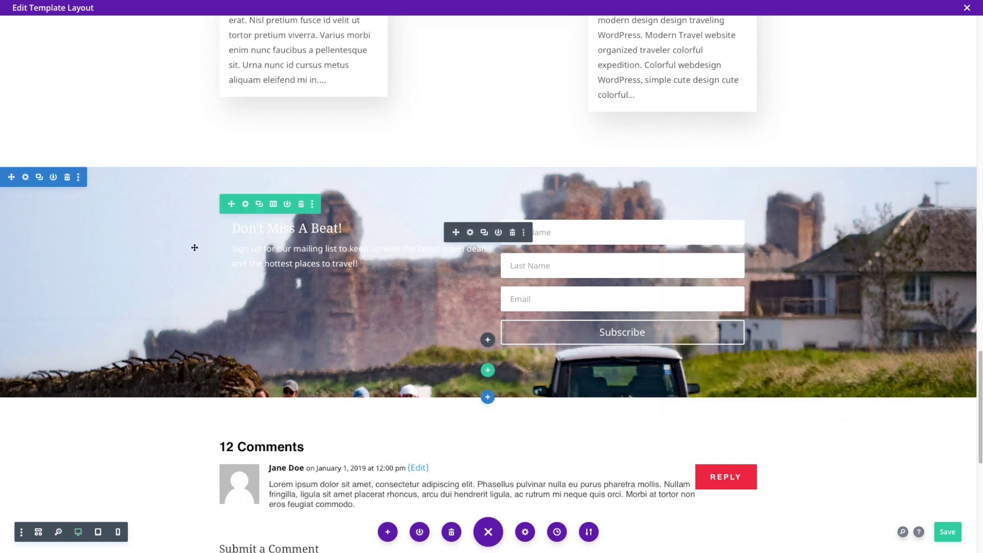
Step: Set the minimum height of the email optin section to 1200px in its sizing options and save the settings
click(25, 178)
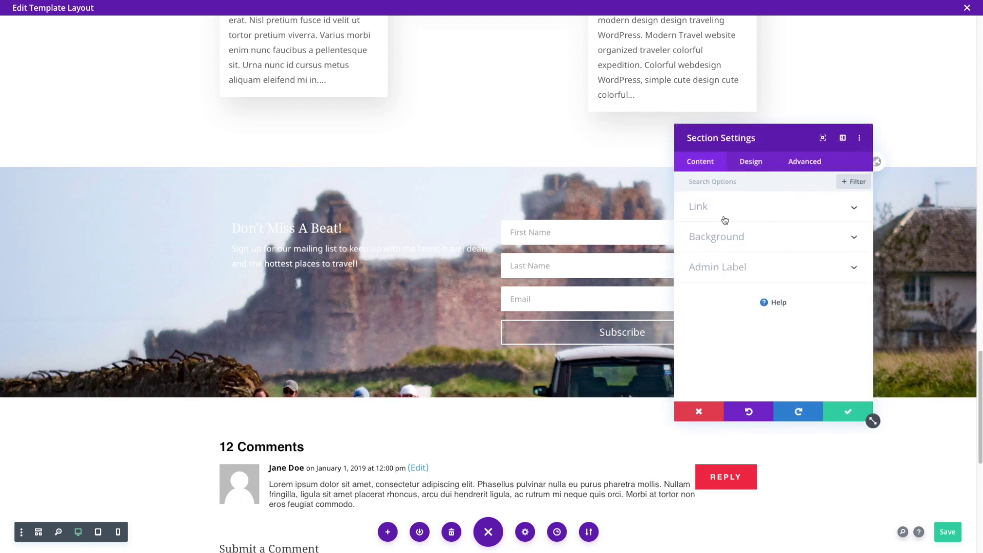
click(748, 169)
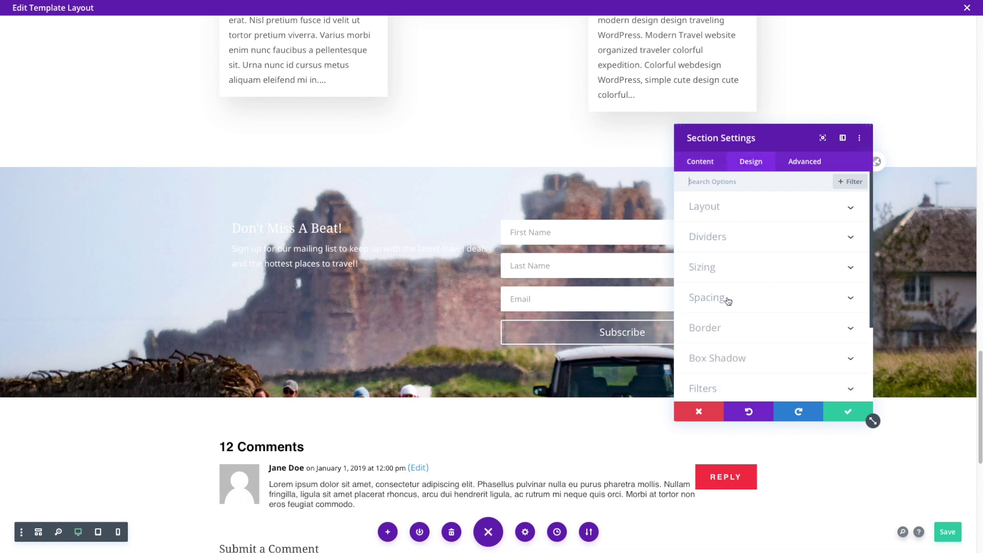
scroll(727, 302, down, 2)
click(713, 182)
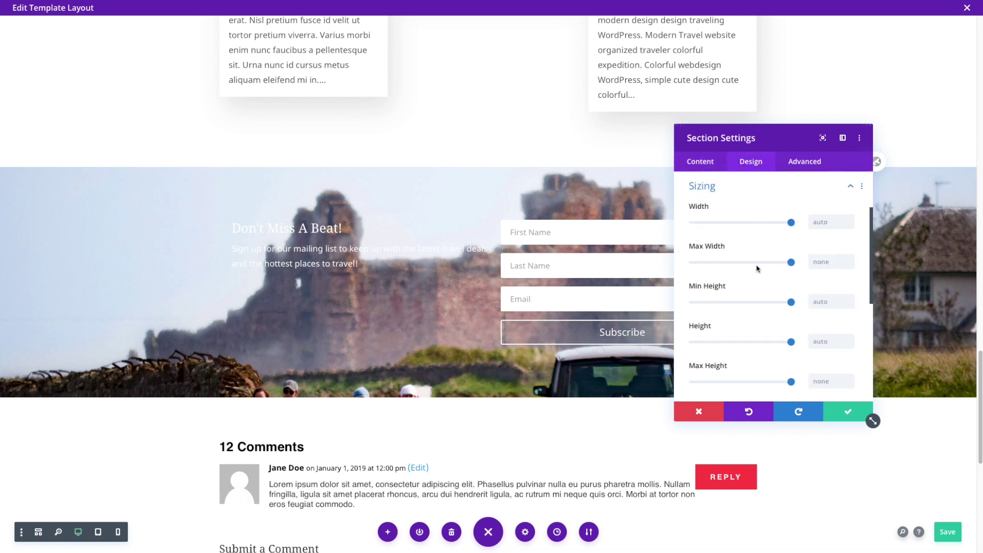
mouse_move(792, 305)
mouse_down()
mouse_move(759, 304)
mouse_move(781, 305)
mouse_up()
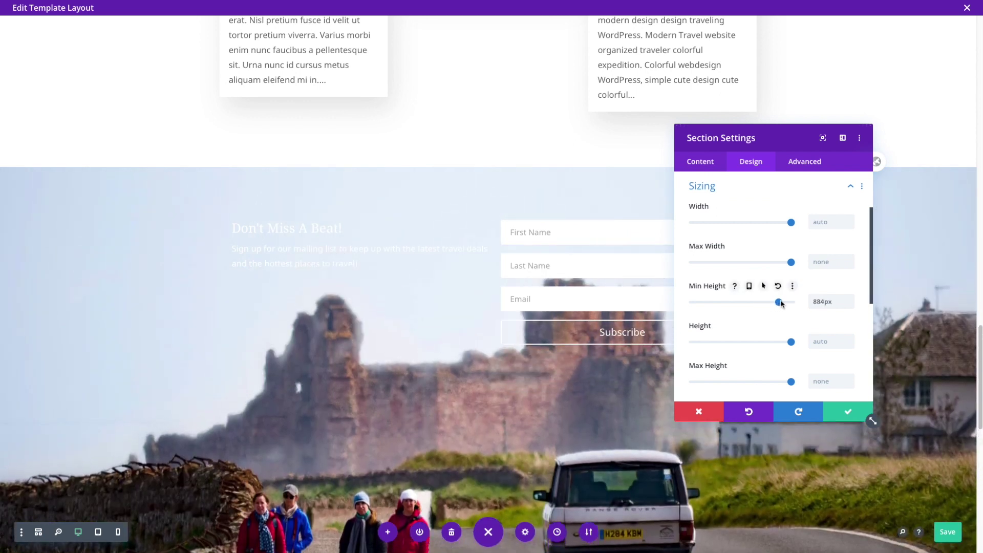
scroll(778, 323, down, 2)
scroll(507, 350, down, 3)
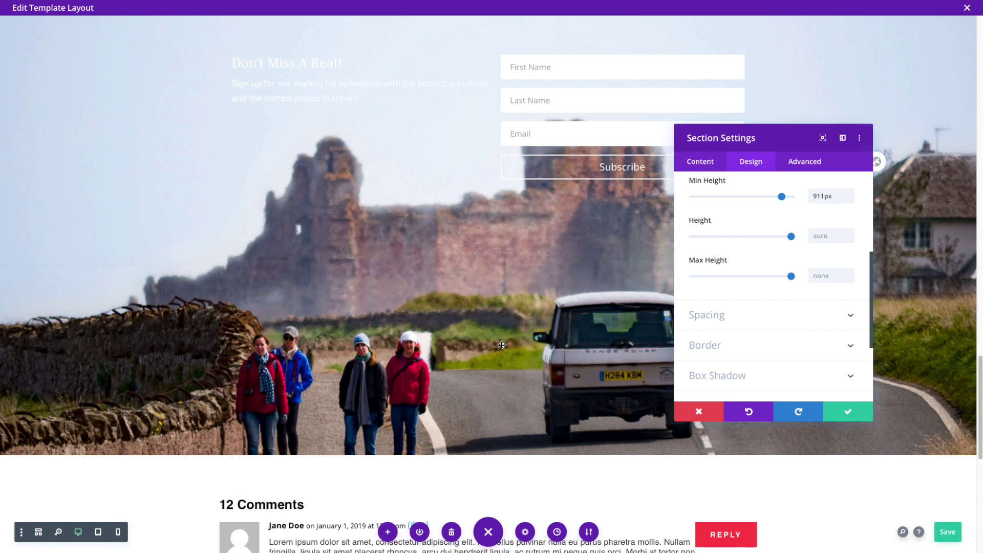
drag(783, 197, 792, 199)
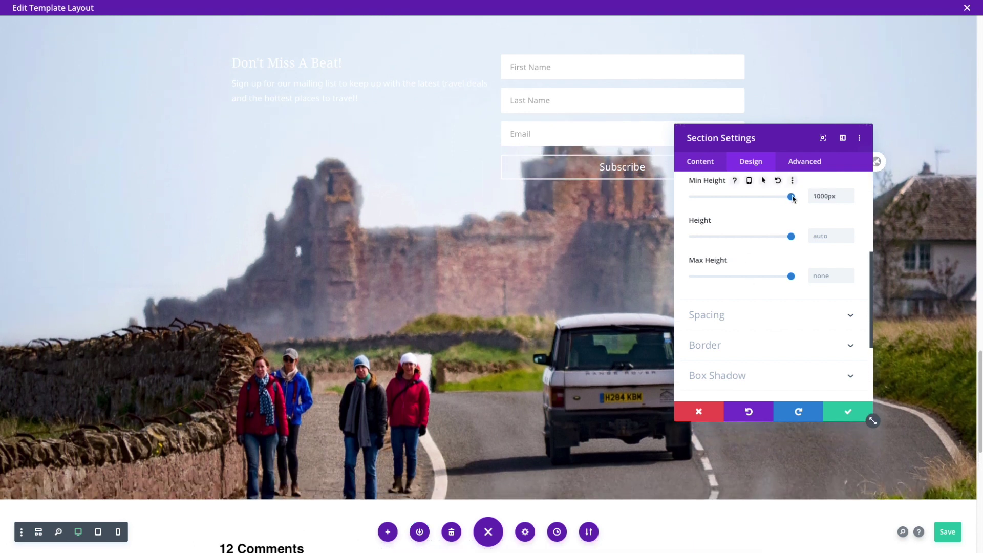
double_click(819, 197)
text(1200p)
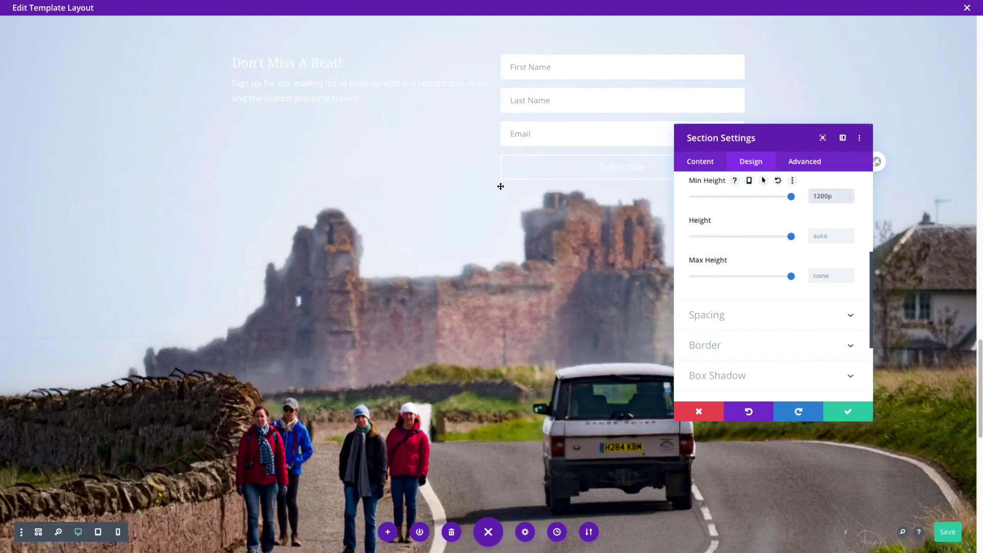
scroll(514, 226, up, 4)
scroll(512, 363, down, 1)
scroll(513, 363, down, 3)
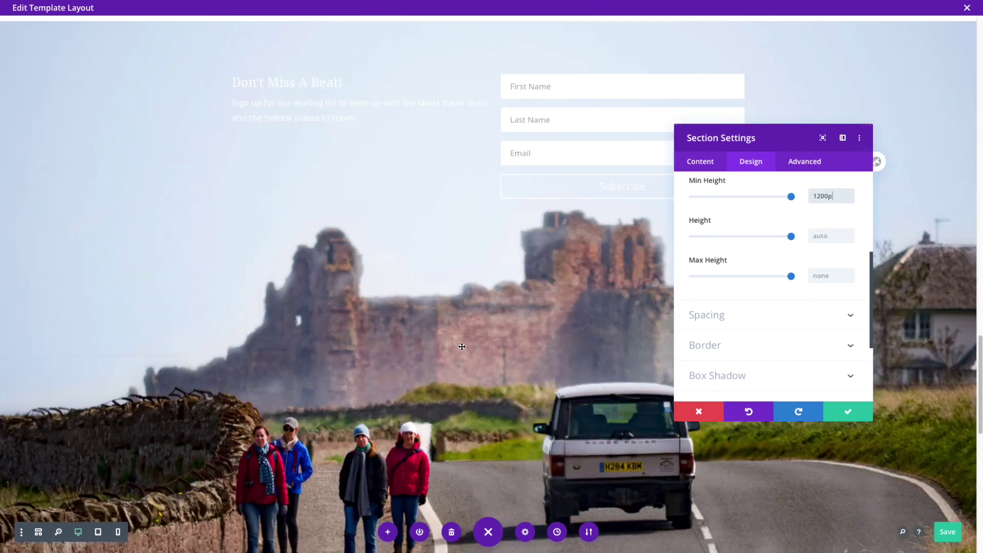
scroll(566, 310, up, 2)
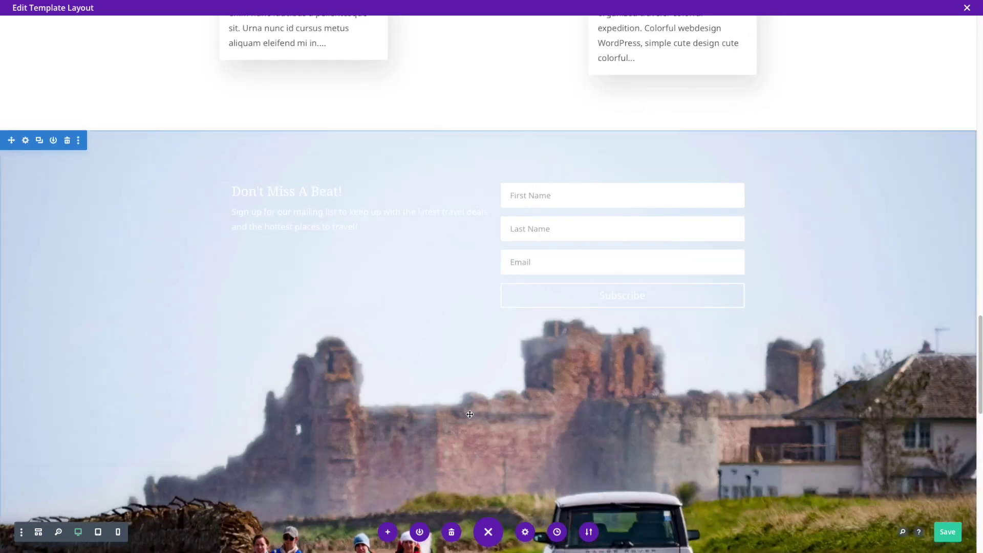
scroll(469, 414, down, 4)
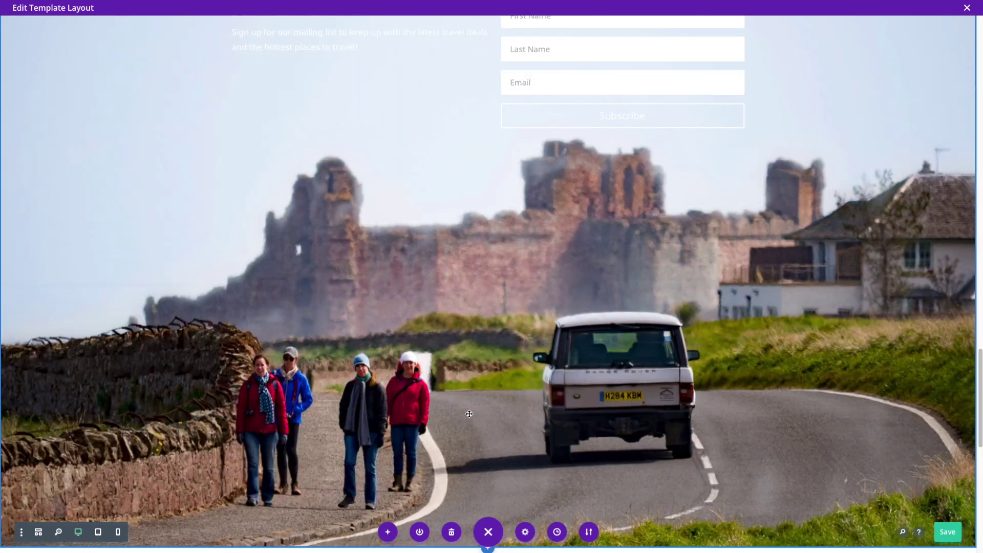
Step: Change the email optin module's text color to Dark in its design settings
scroll(469, 413, up, 5)
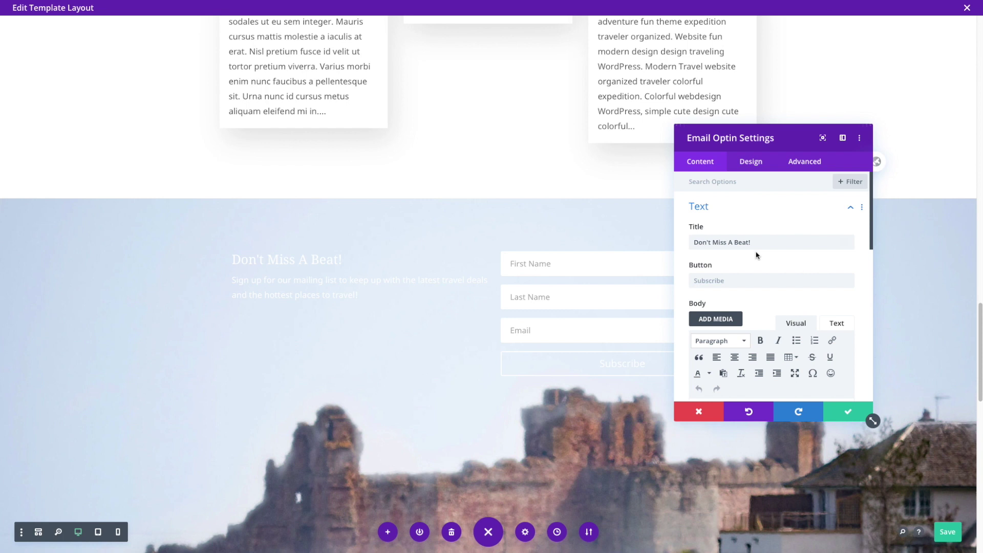
click(739, 162)
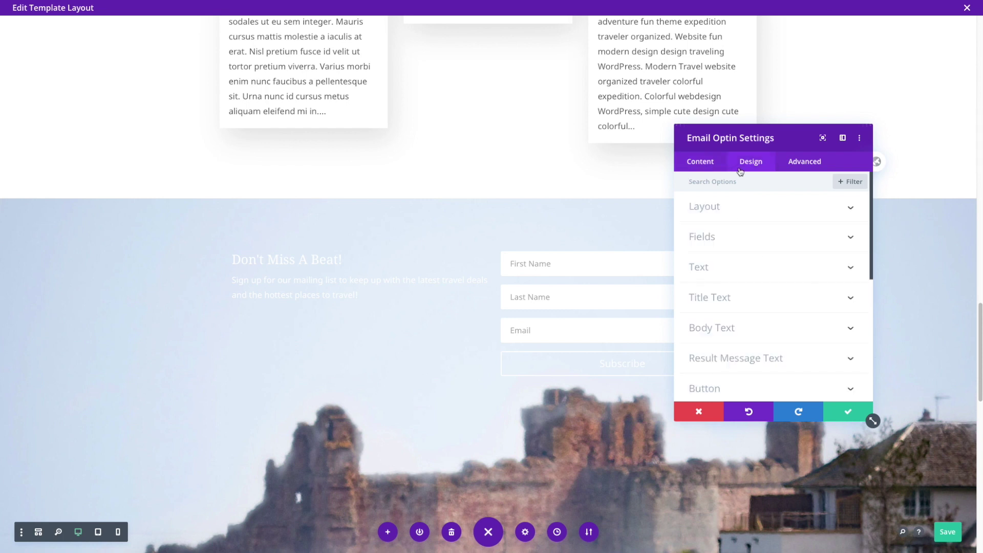
click(716, 268)
click(718, 261)
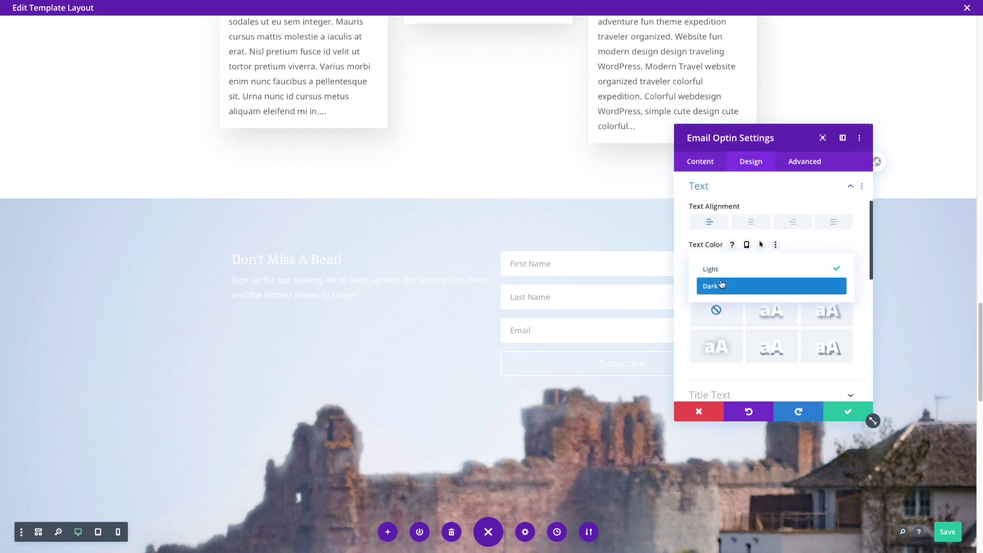
click(721, 286)
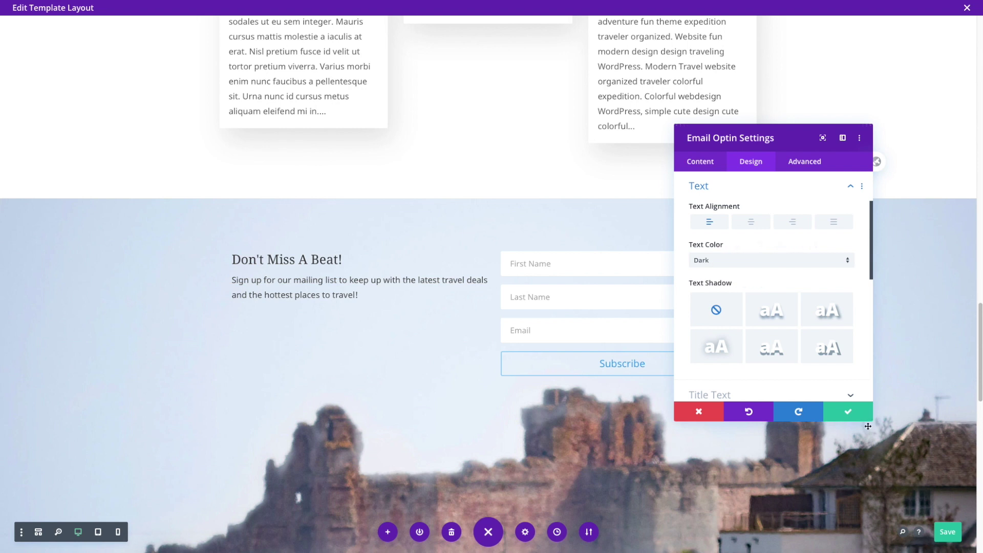
Step: Set the email optin module's layout to Body On Top, Form On Bottom in its design settings
click(708, 162)
click(797, 158)
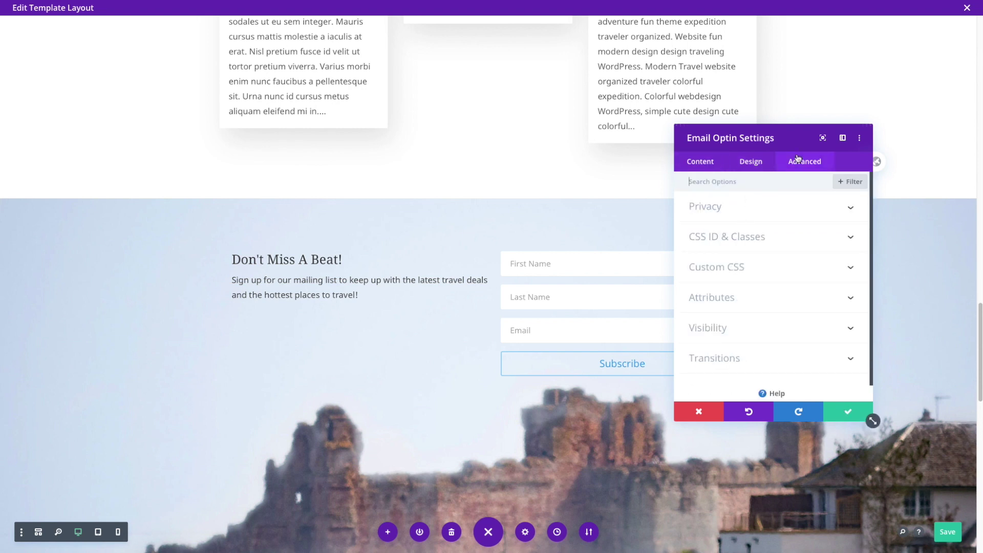
click(762, 162)
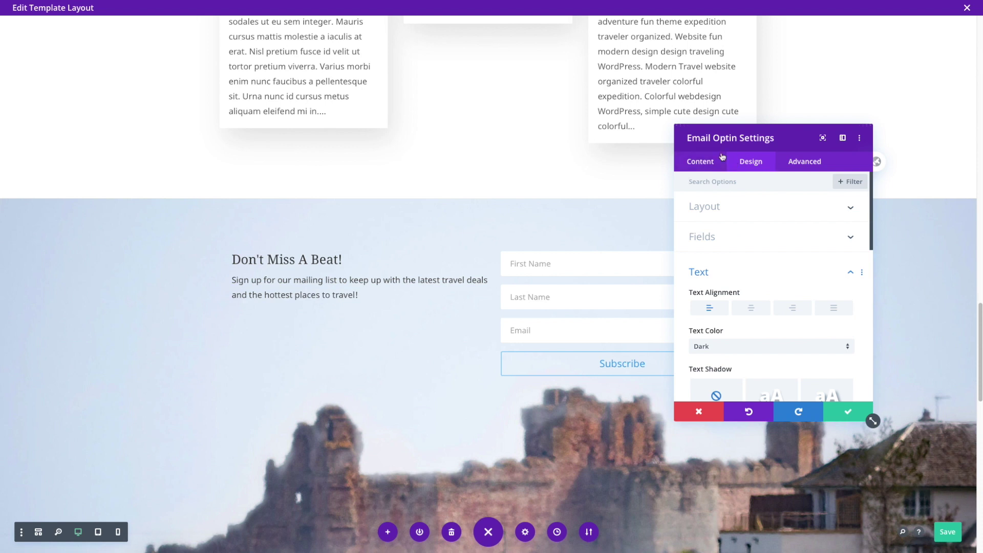
click(719, 211)
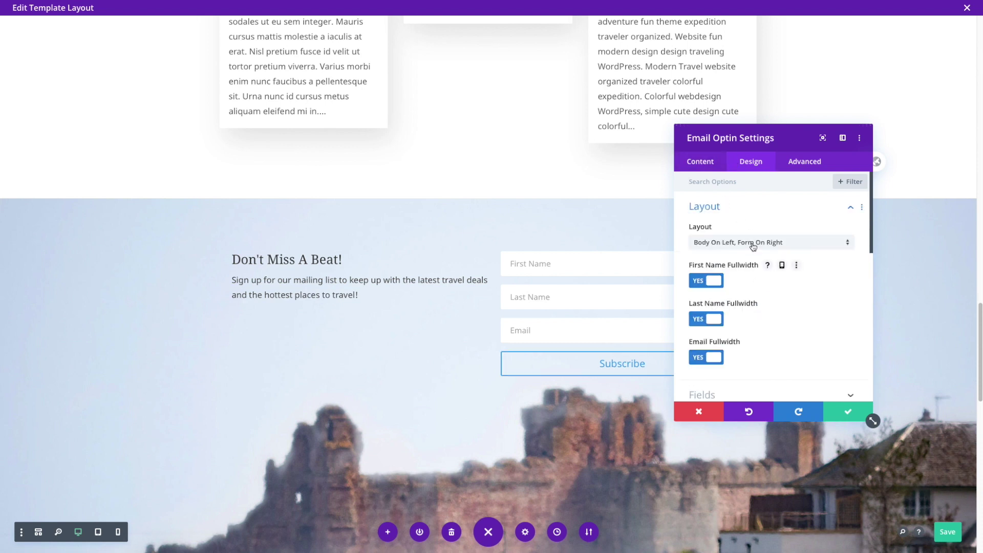
click(755, 244)
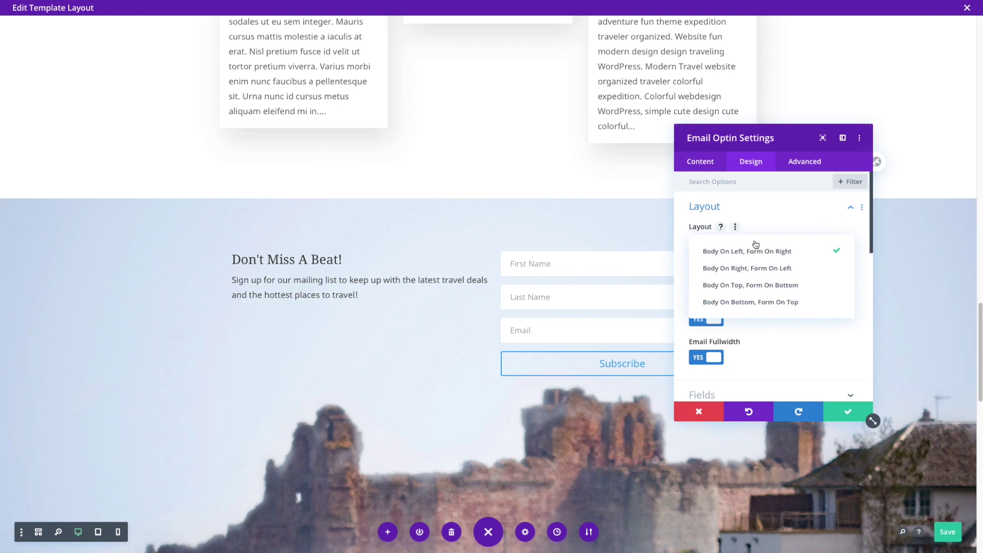
click(765, 285)
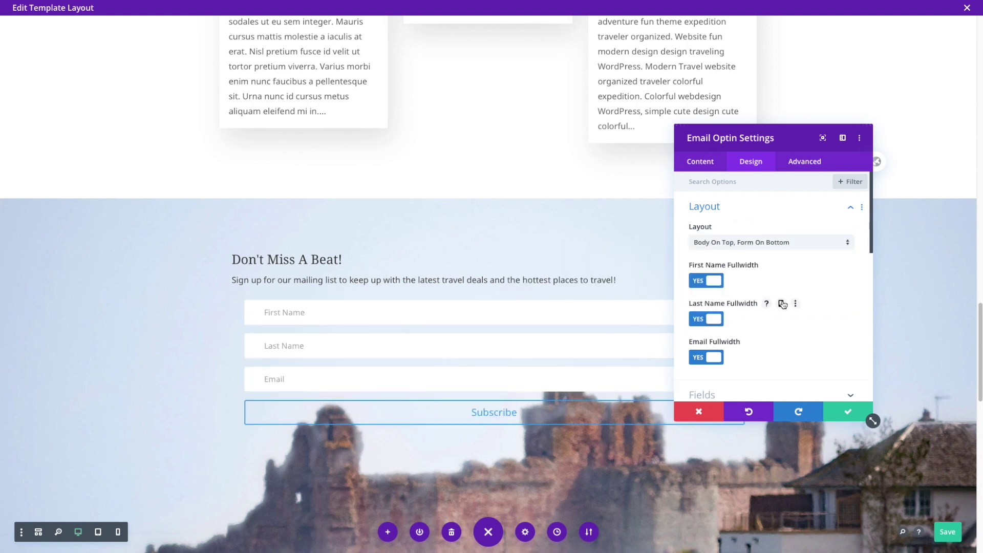
click(849, 207)
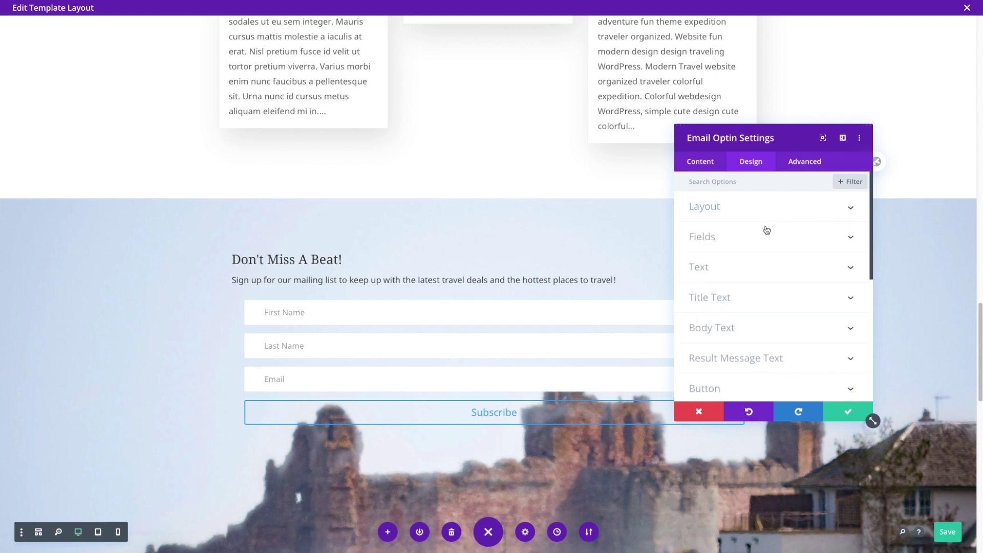
Step: Center the text alignment of the email optin module
click(738, 268)
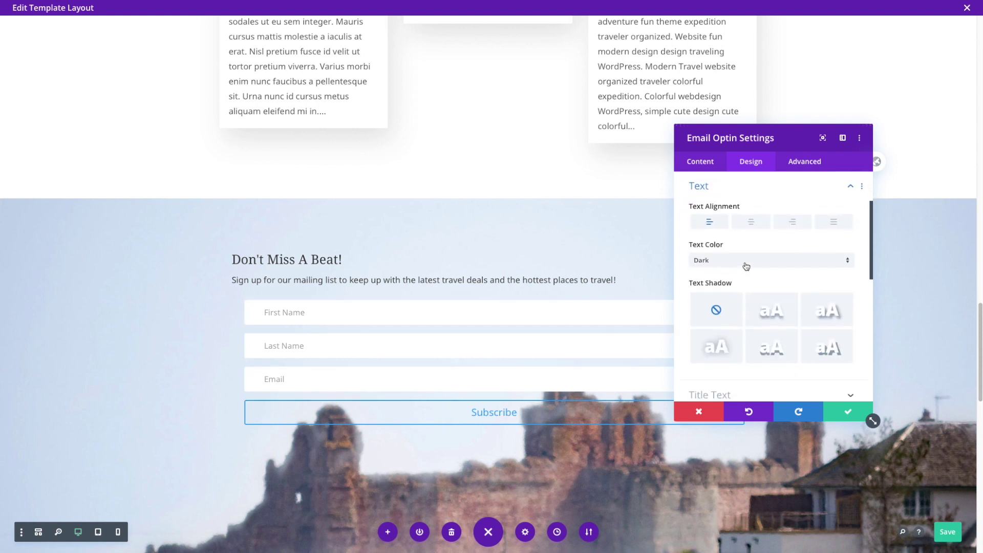
click(750, 223)
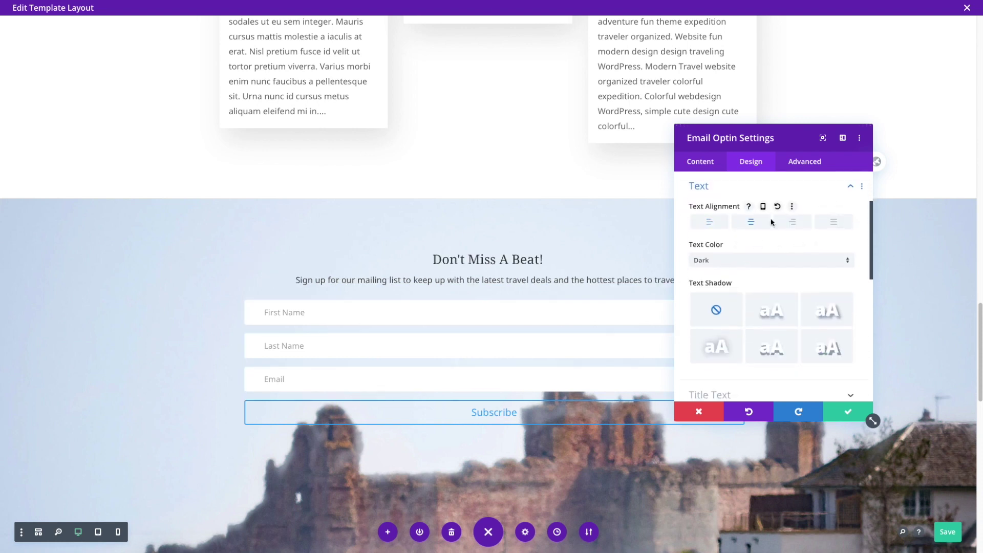
scroll(762, 280, down, 3)
scroll(762, 280, up, 2)
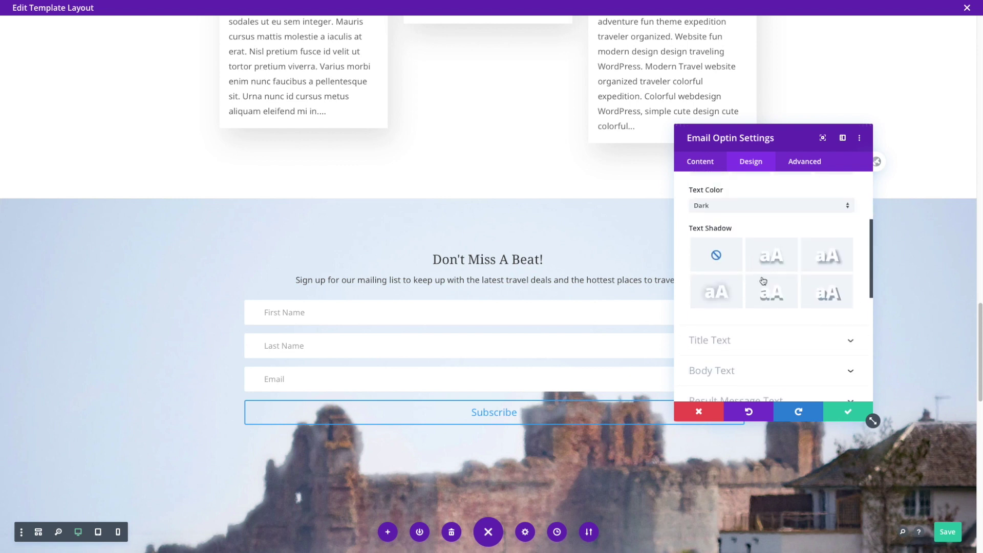
scroll(763, 280, up, 1)
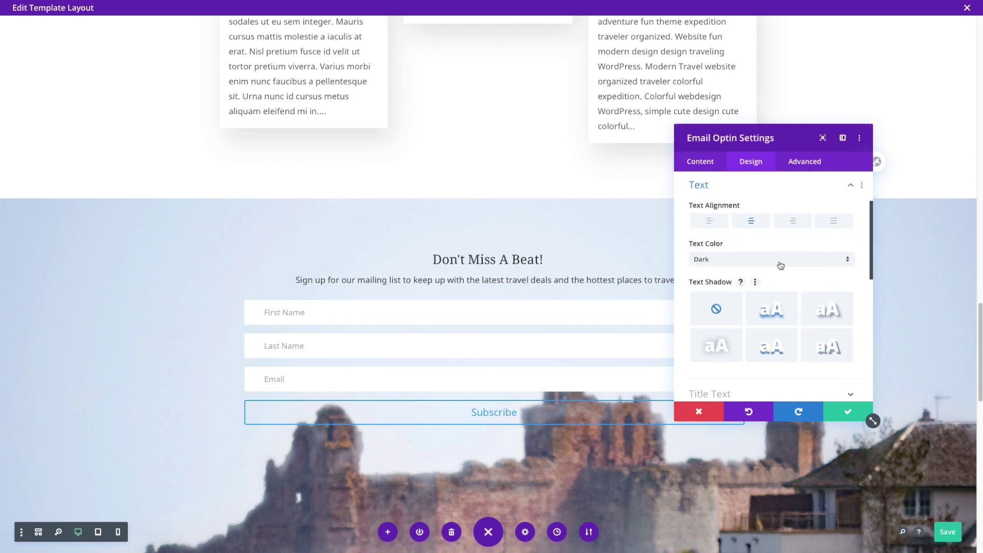
click(850, 187)
Step: Set the email optin's title text size to 50px
click(774, 215)
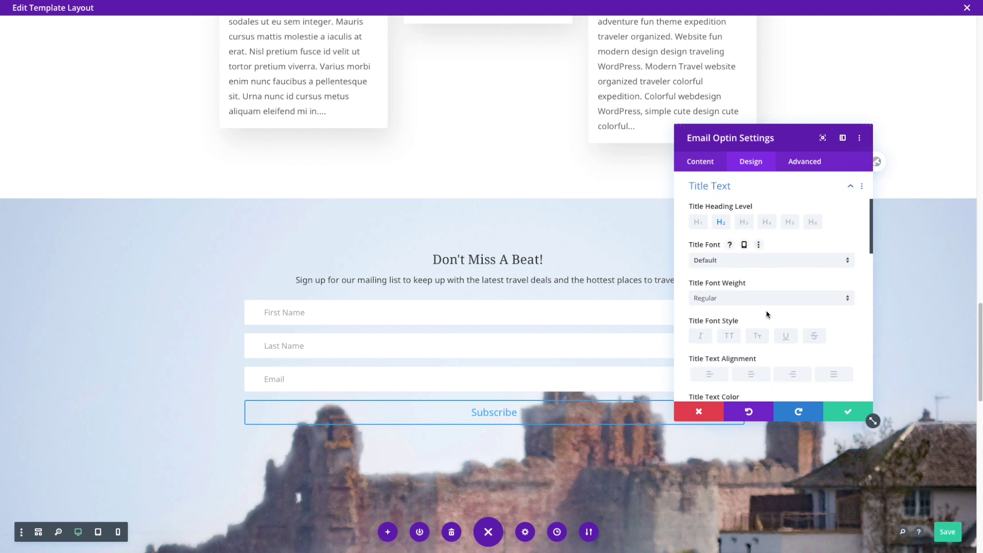
scroll(783, 307, down, 1)
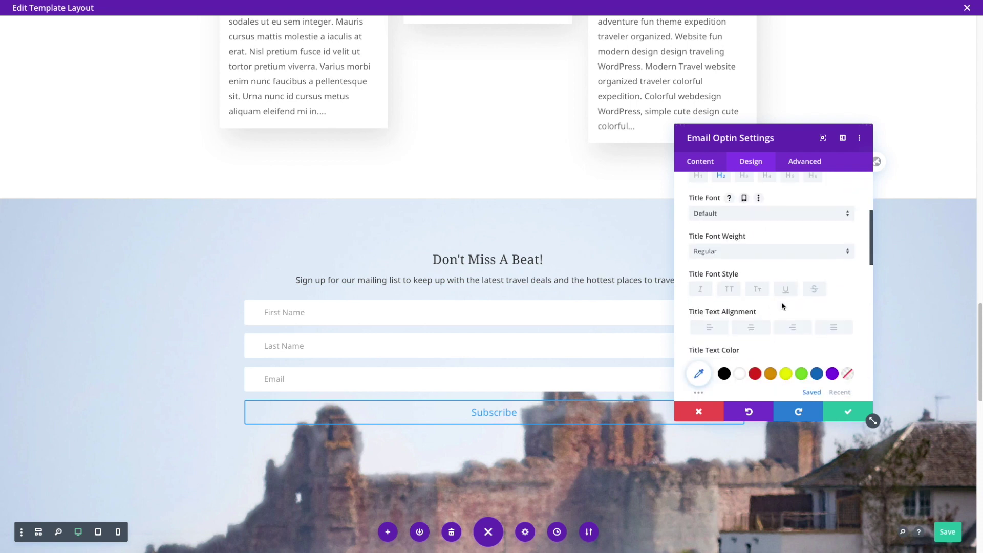
scroll(782, 306, down, 1)
scroll(781, 306, down, 1)
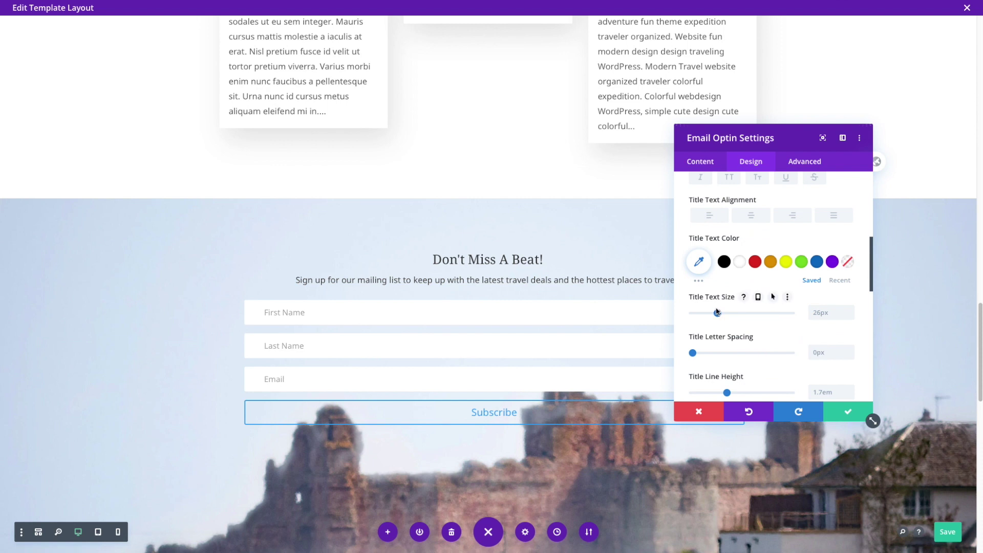
drag(727, 314, 742, 316)
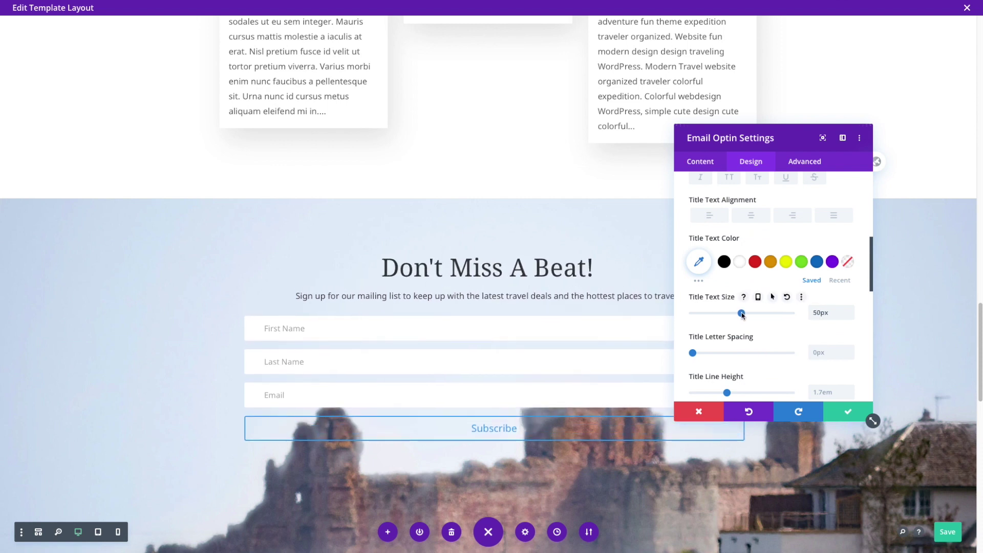
scroll(756, 326, down, 3)
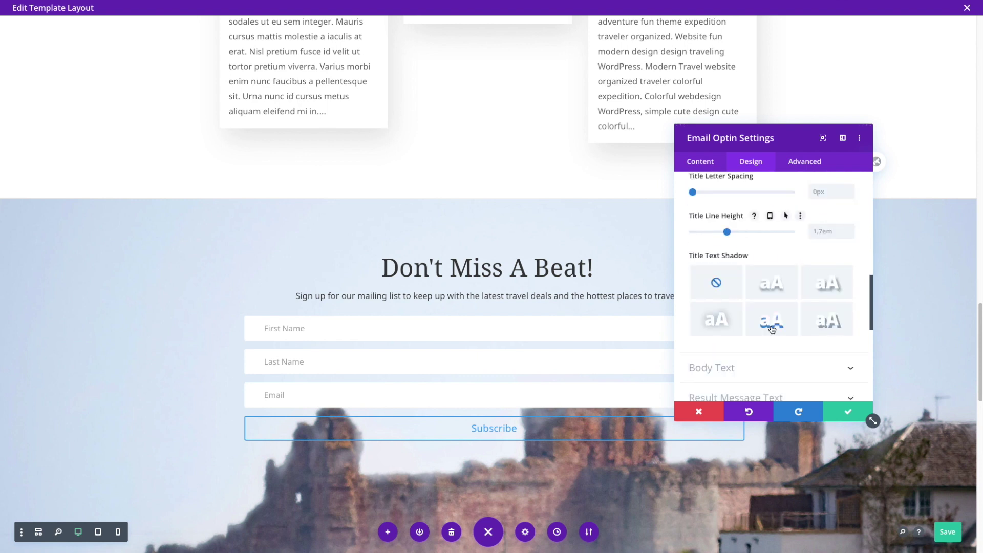
scroll(772, 328, up, 5)
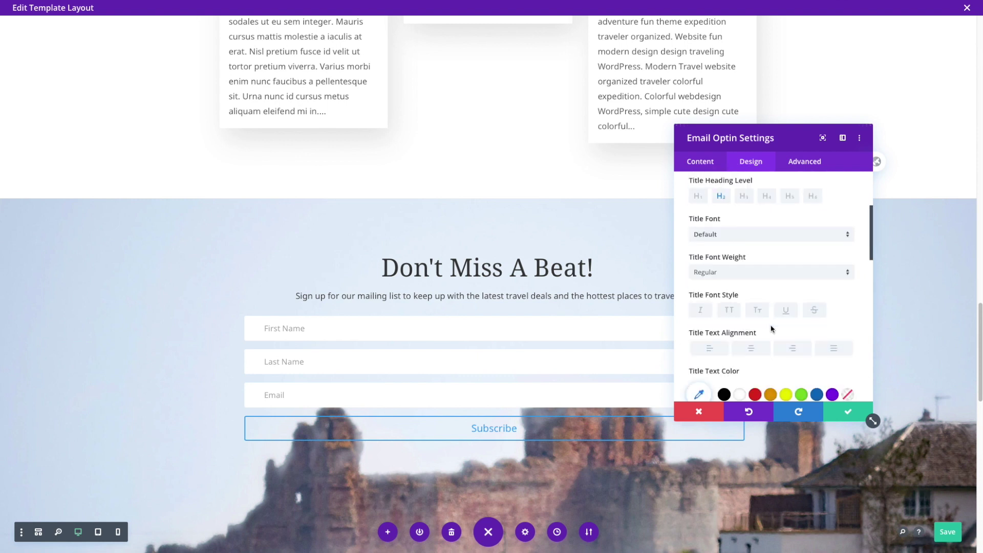
scroll(771, 329, down, 2)
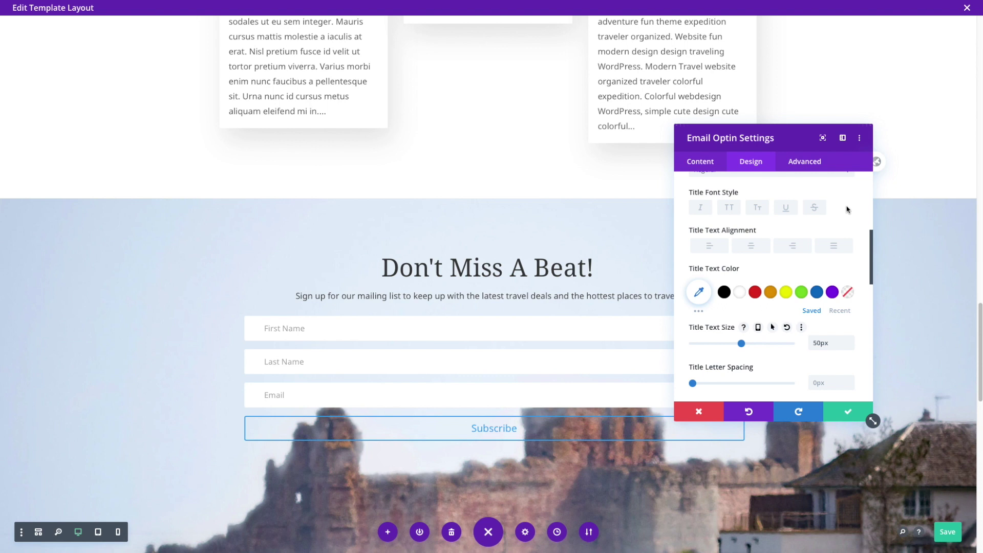
scroll(849, 225, up, 2)
scroll(855, 244, up, 3)
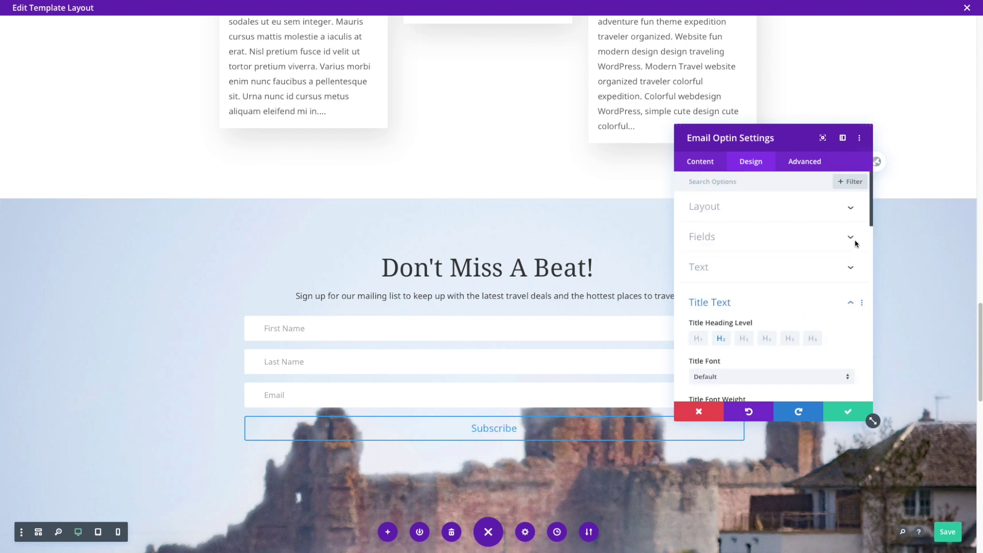
click(852, 306)
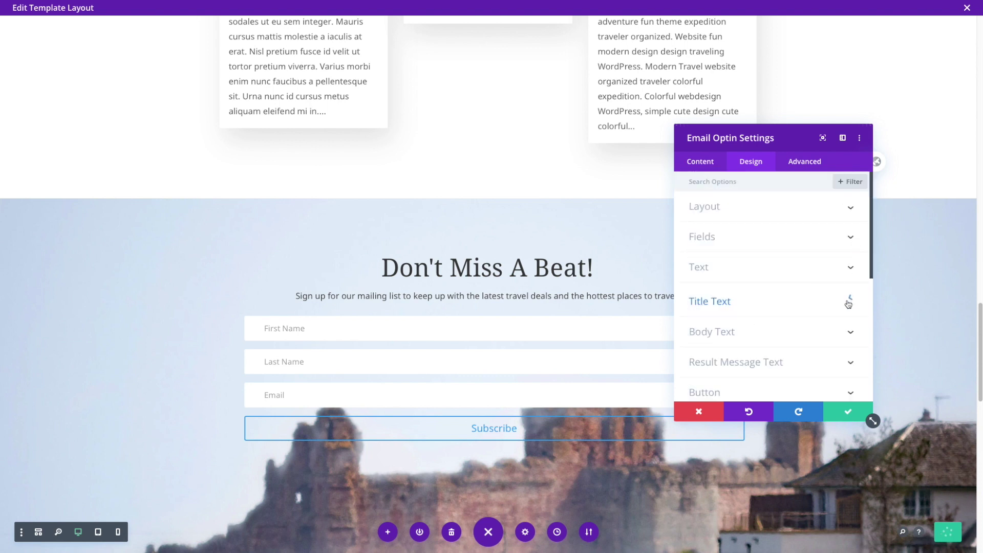
Step: Set the email optin's body text size to 20px
click(850, 267)
scroll(760, 262, down, 2)
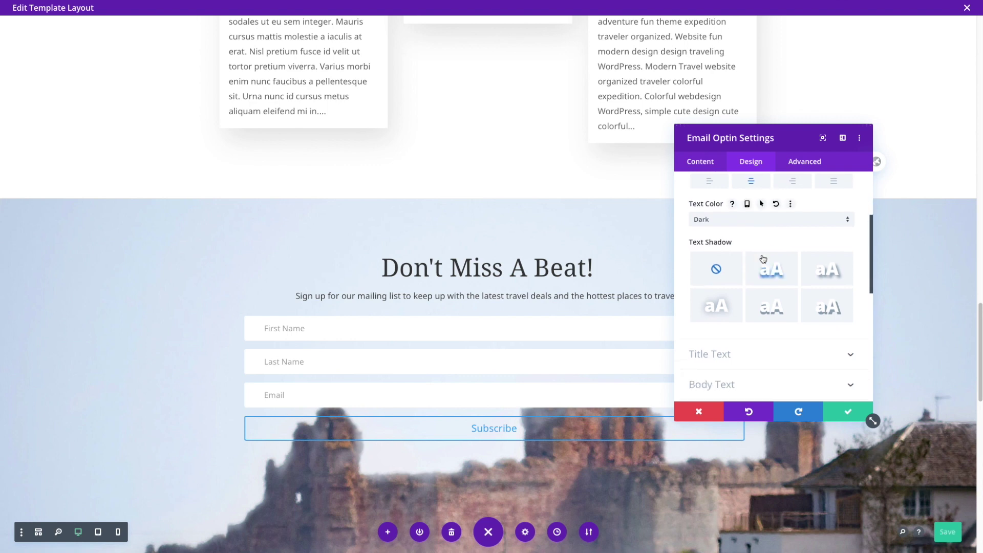
scroll(761, 260, down, 1)
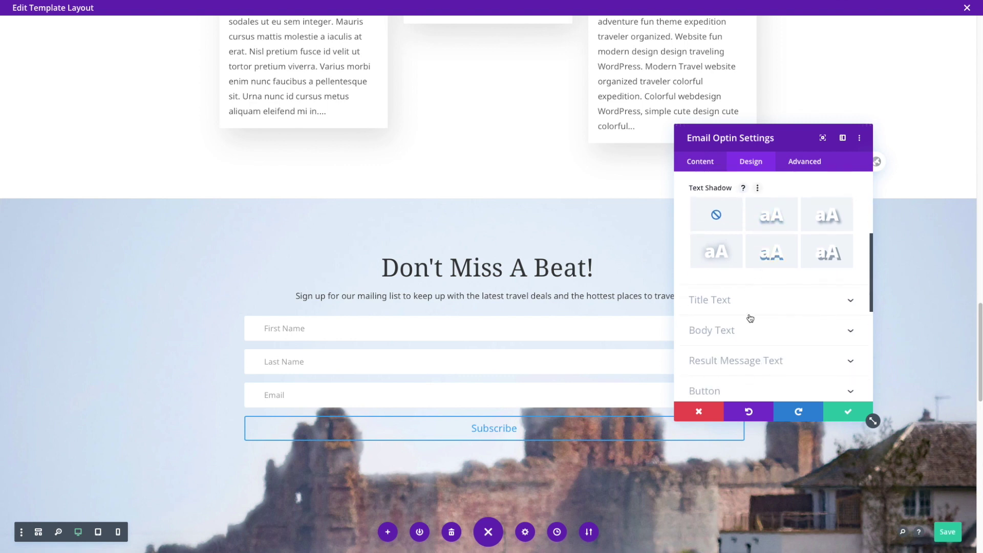
scroll(751, 318, up, 1)
click(733, 360)
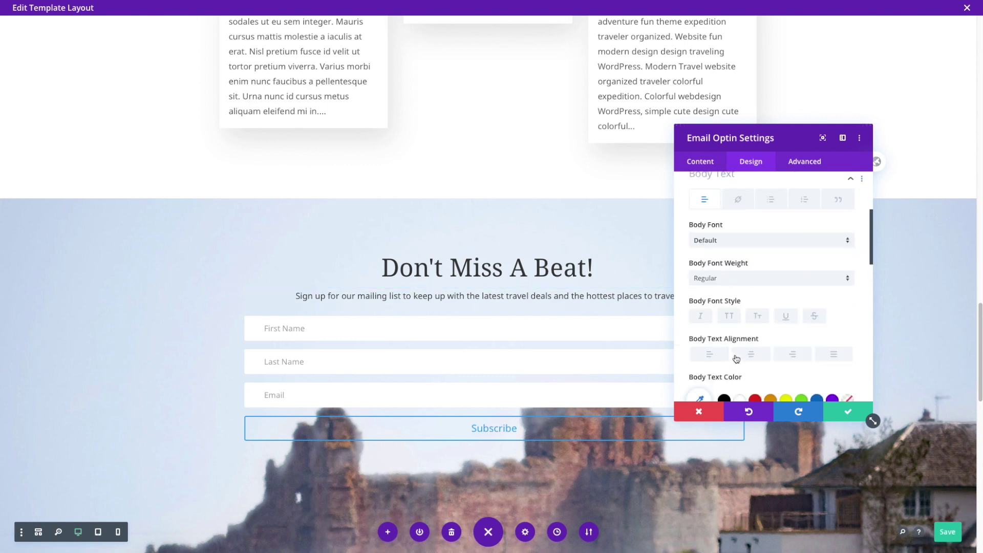
scroll(793, 323, down, 2)
scroll(801, 322, down, 1)
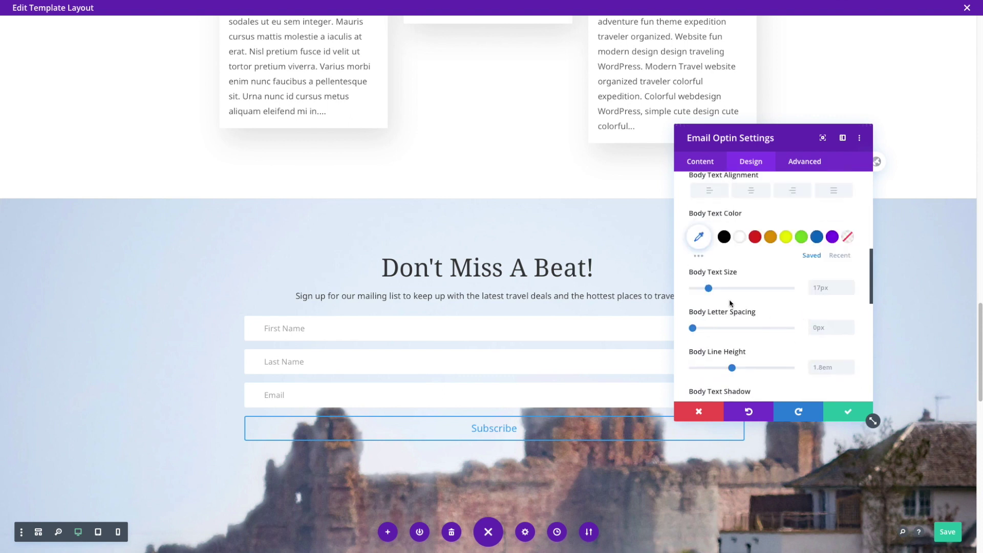
click(713, 288)
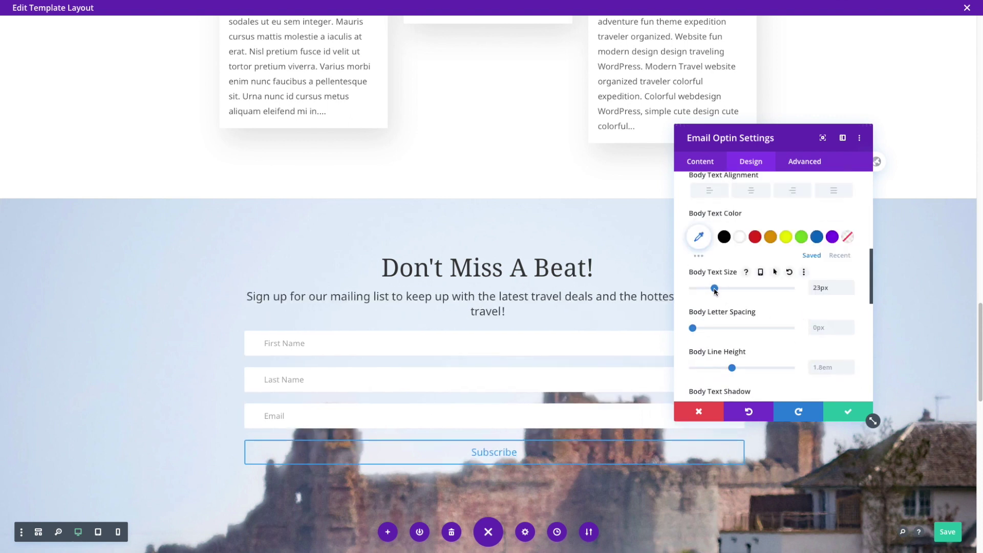
drag(713, 290, 712, 290)
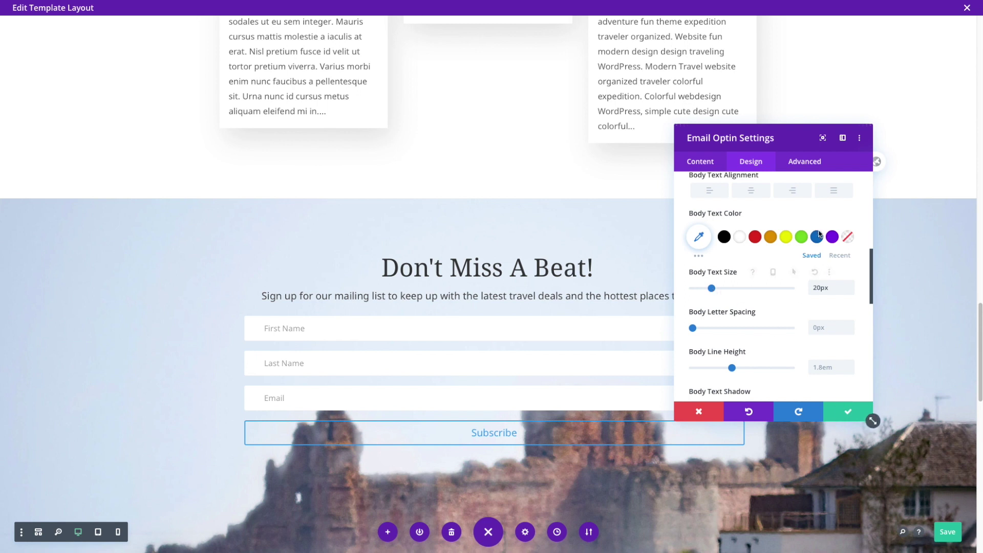
scroll(821, 235, up, 10)
click(852, 251)
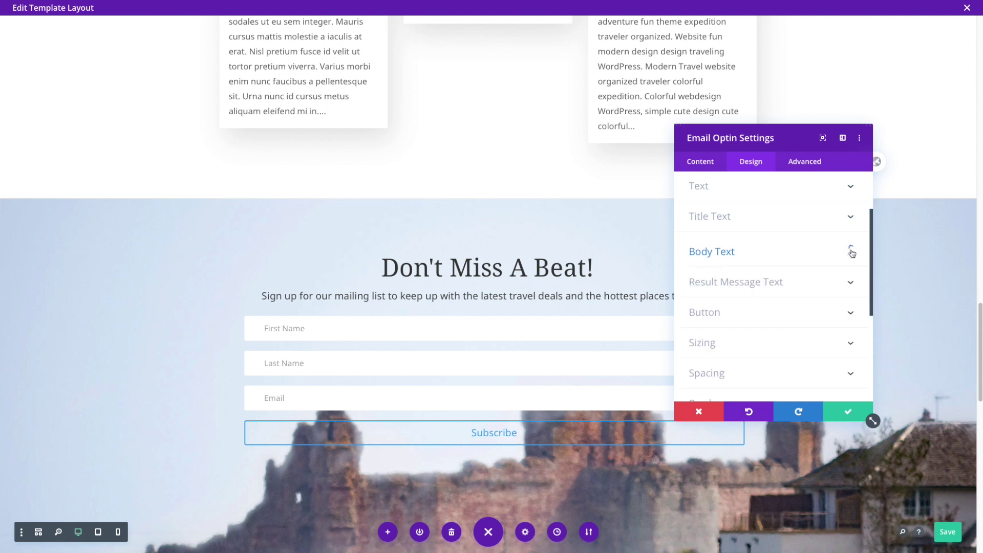
Step: Enable custom styles for the email optin's Subscribe button and review its colour and border options
scroll(785, 251, down, 1)
click(728, 293)
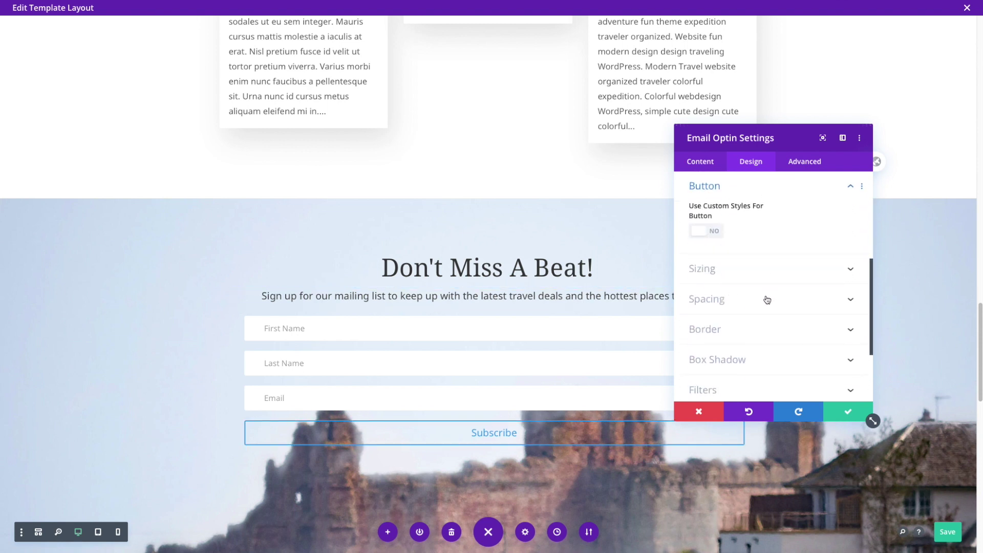
click(717, 232)
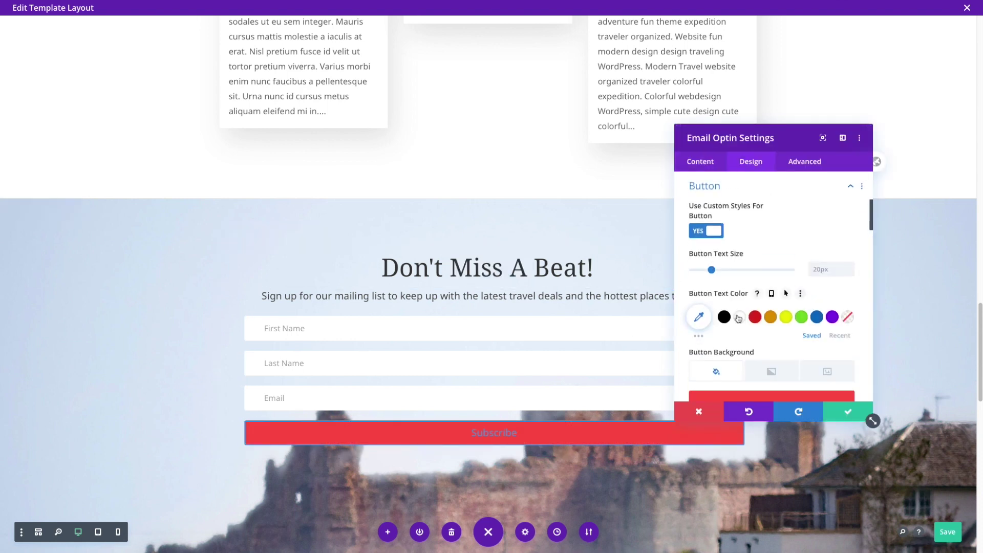
scroll(773, 281, down, 5)
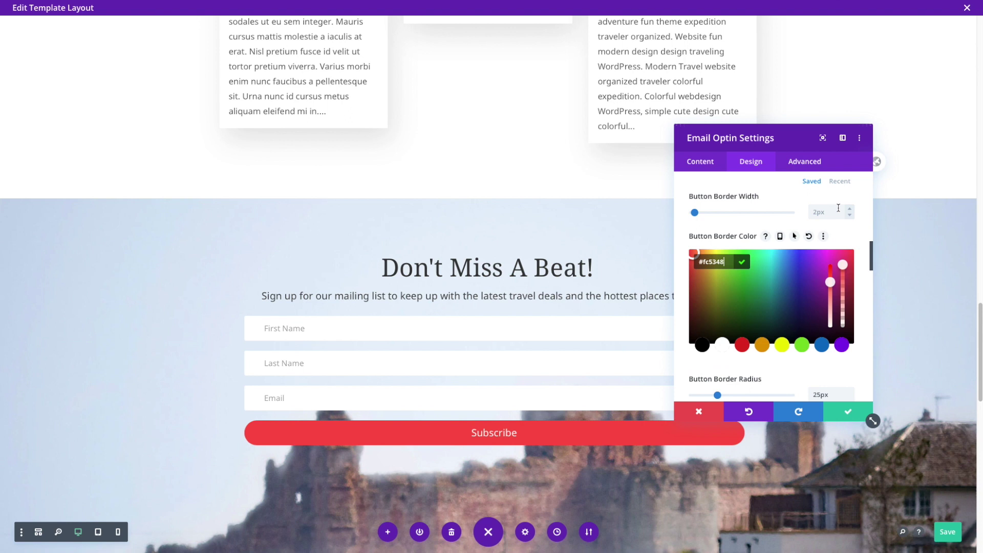
scroll(842, 230, up, 5)
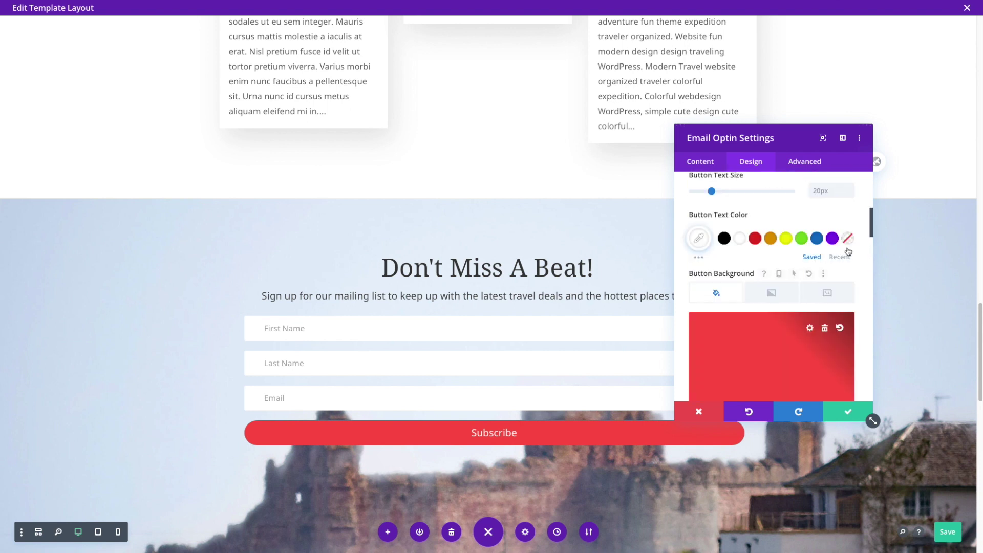
scroll(848, 251, up, 3)
Step: Set the Subscribe button's font weight to Bold and save the email optin module settings
scroll(827, 290, down, 8)
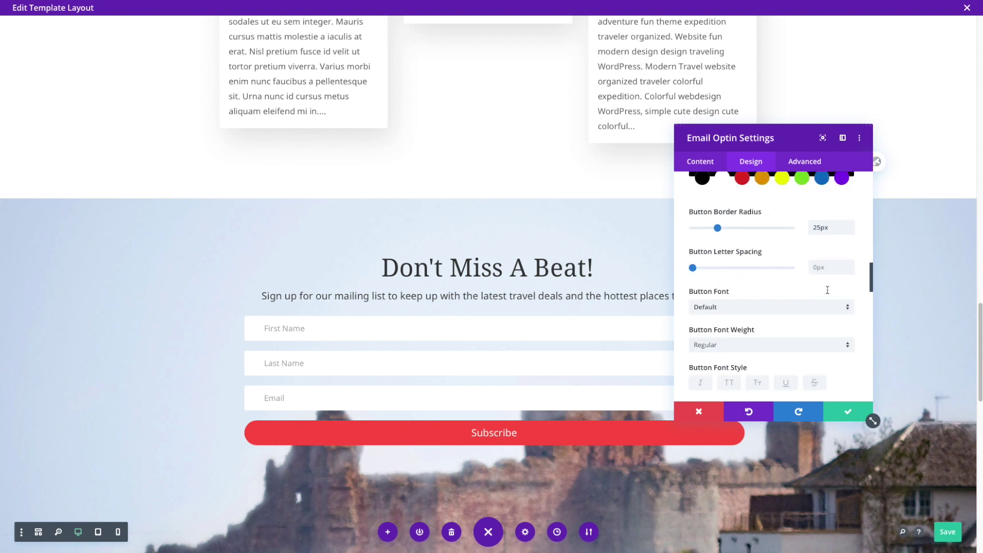
scroll(827, 290, down, 1)
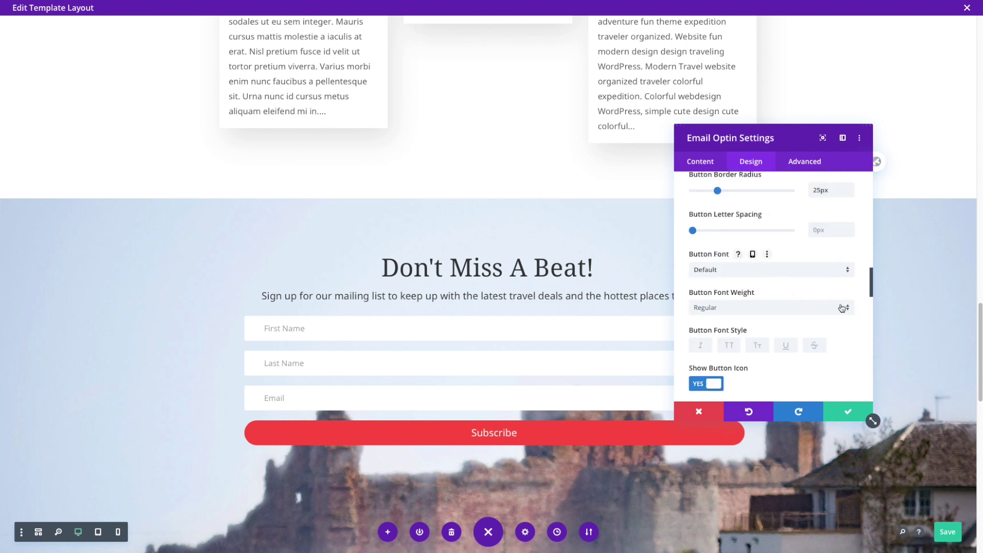
click(841, 308)
click(723, 290)
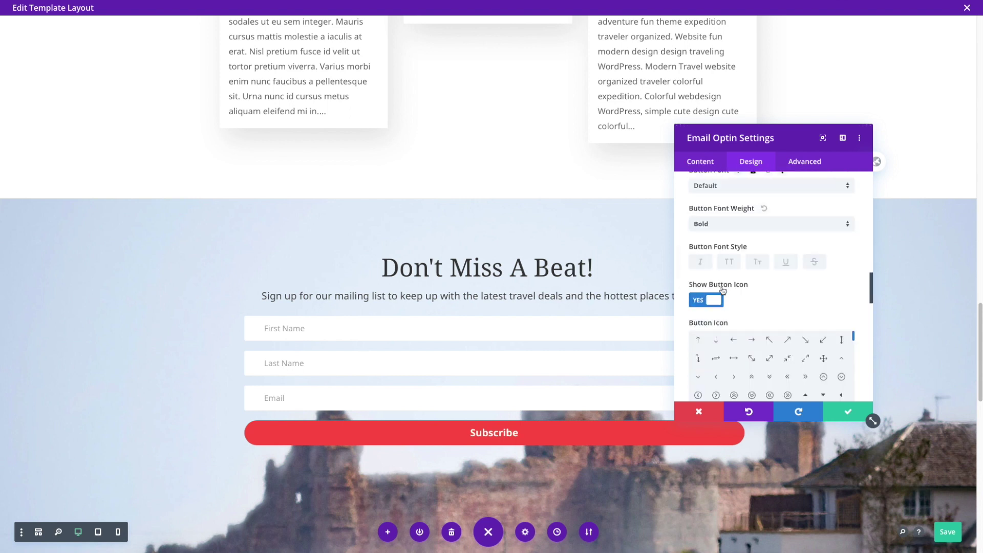
click(848, 412)
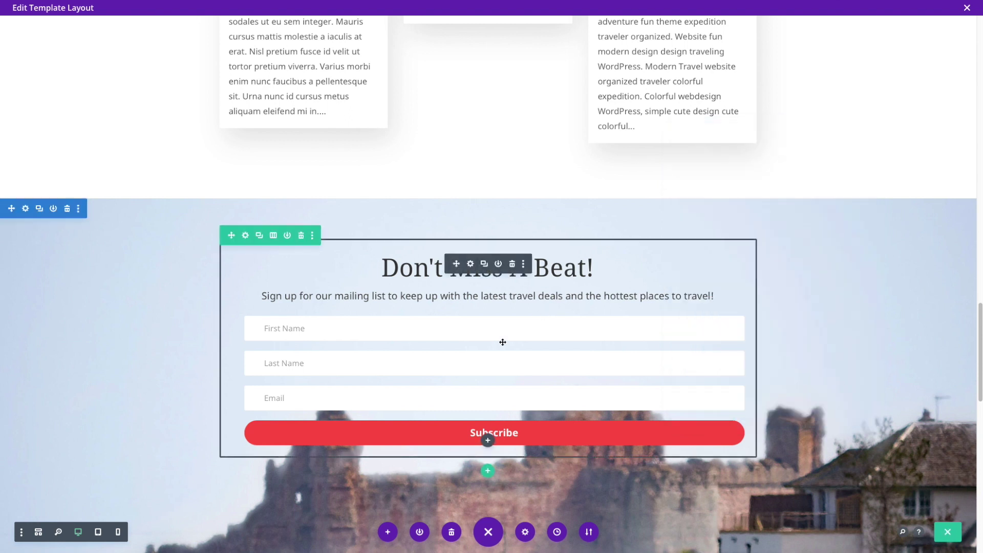
scroll(392, 389, down, 4)
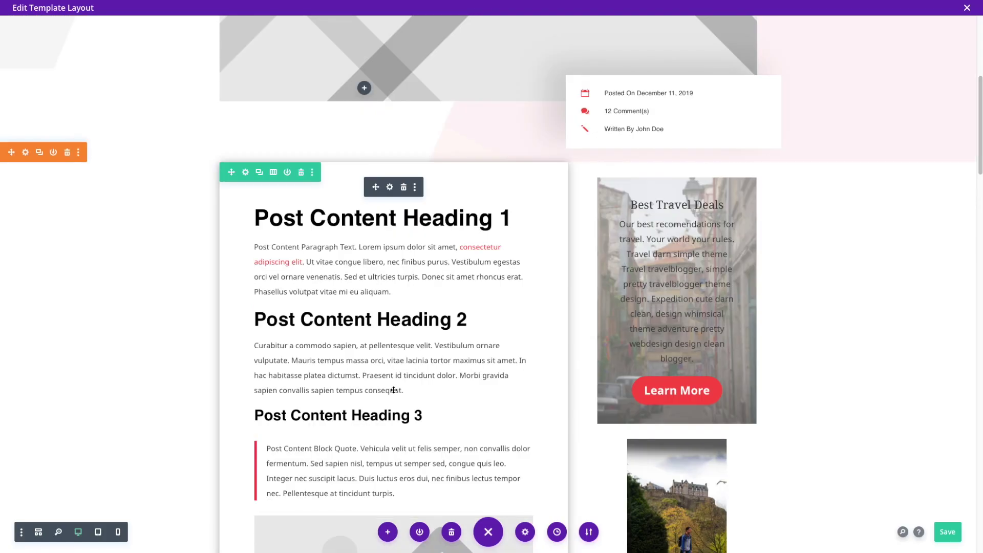
Step: Check the email optin module at the end of the template and save the template layout
scroll(394, 390, down, 20)
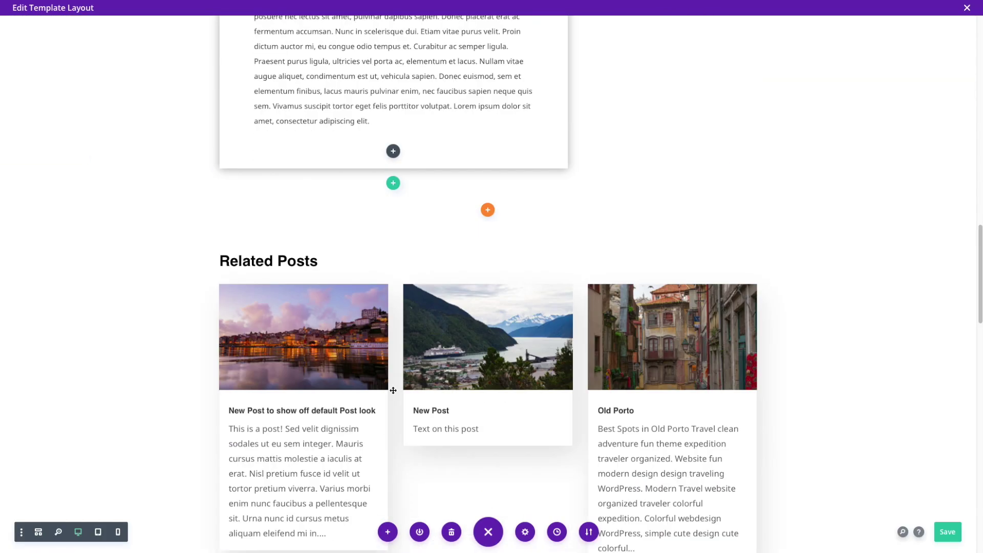
scroll(394, 391, down, 2)
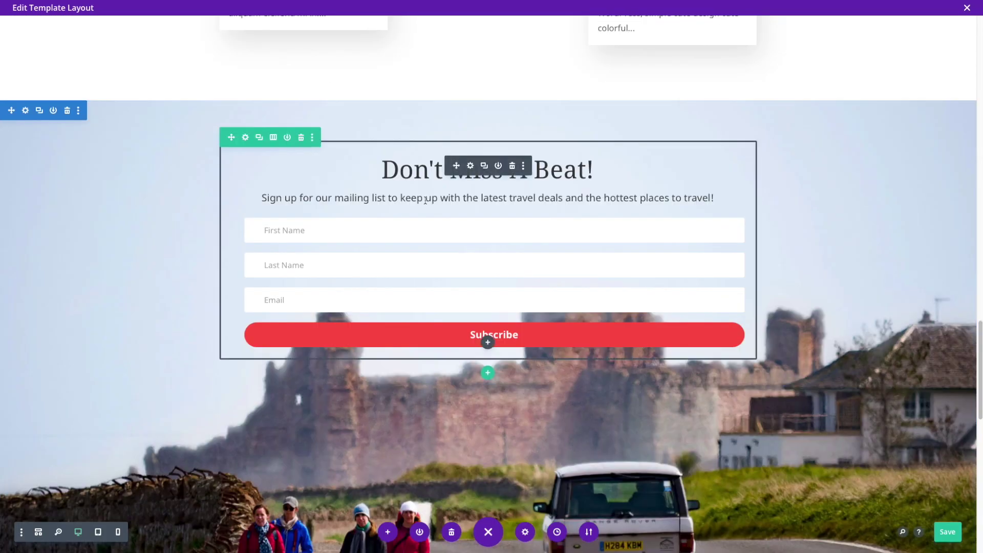
click(470, 165)
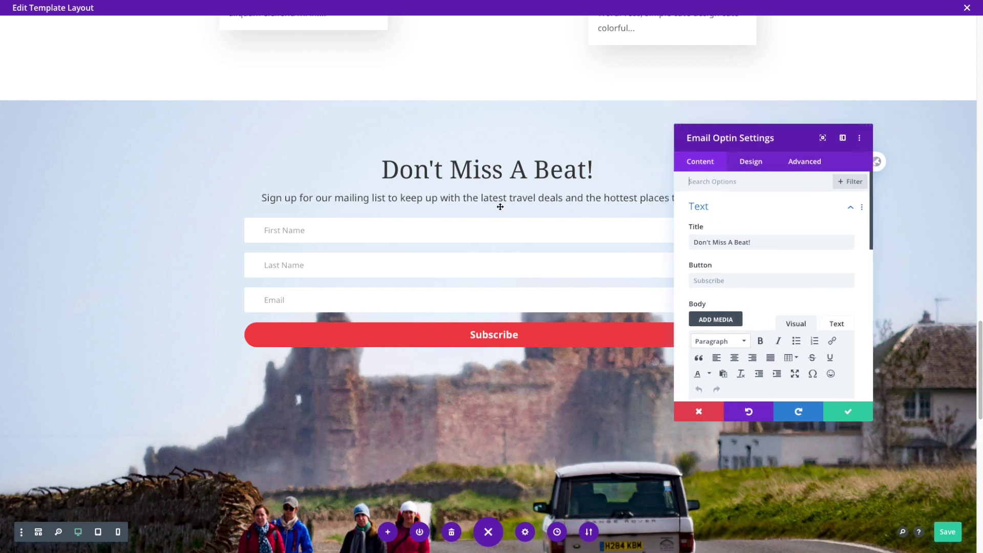
click(863, 417)
click(947, 532)
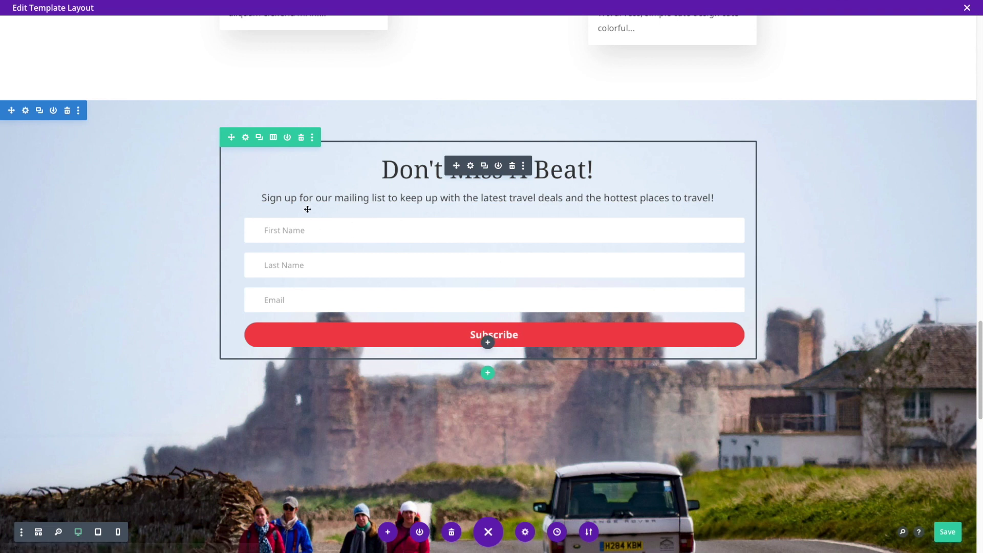
Step: Review the email optin's Email Account settings, including the MailChimp service provider and list options
click(470, 166)
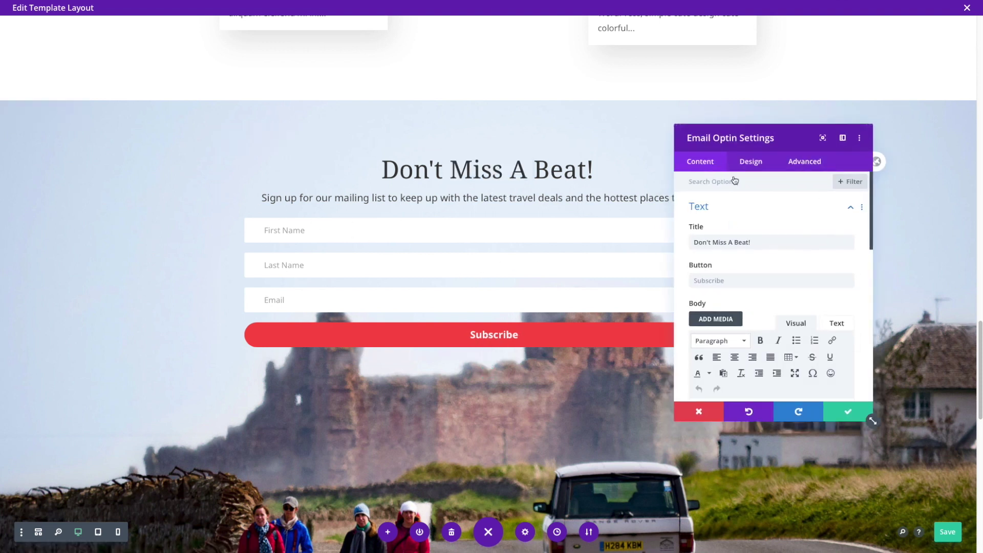
scroll(792, 273, down, 8)
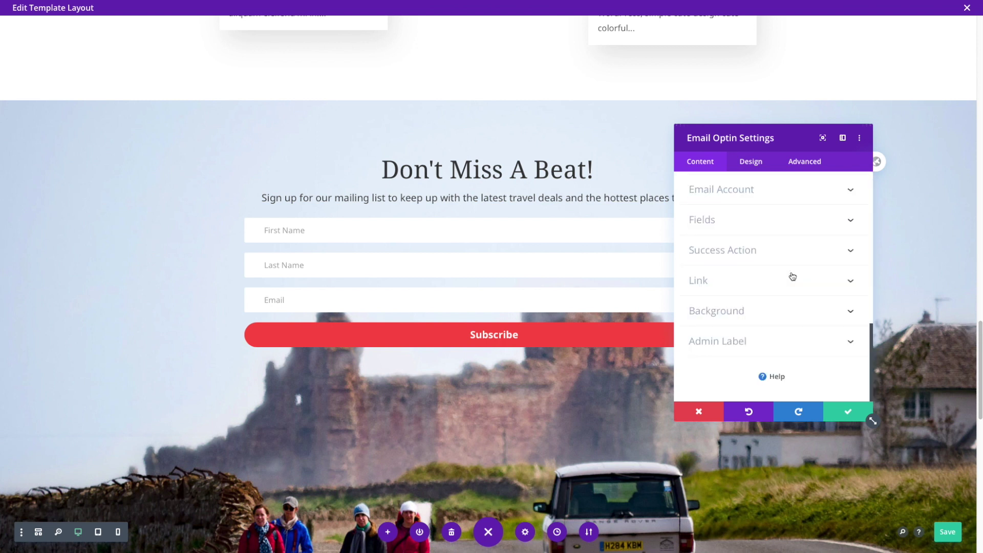
click(754, 202)
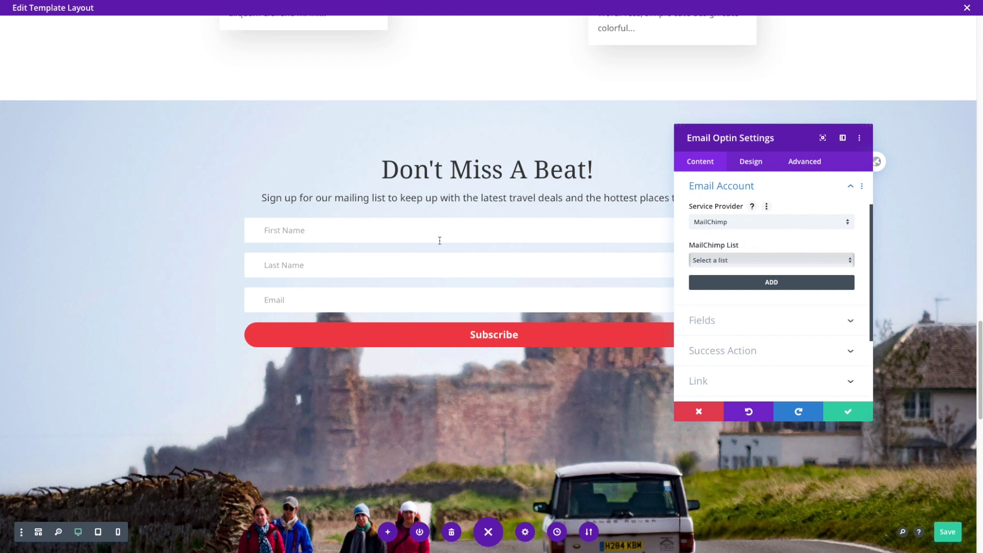
click(848, 411)
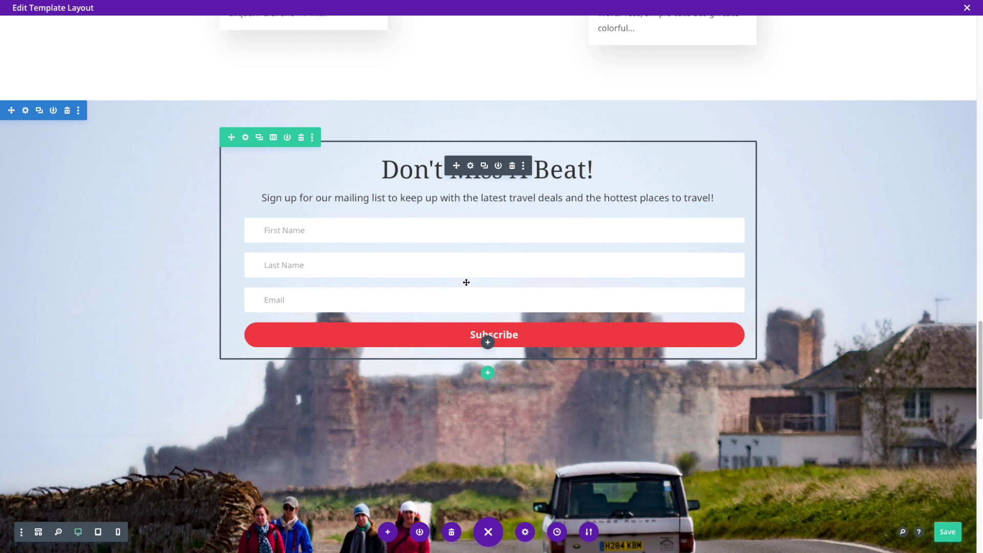
Step: Look over the template layout up to its header and review the header section's settings
scroll(465, 282, up, 1)
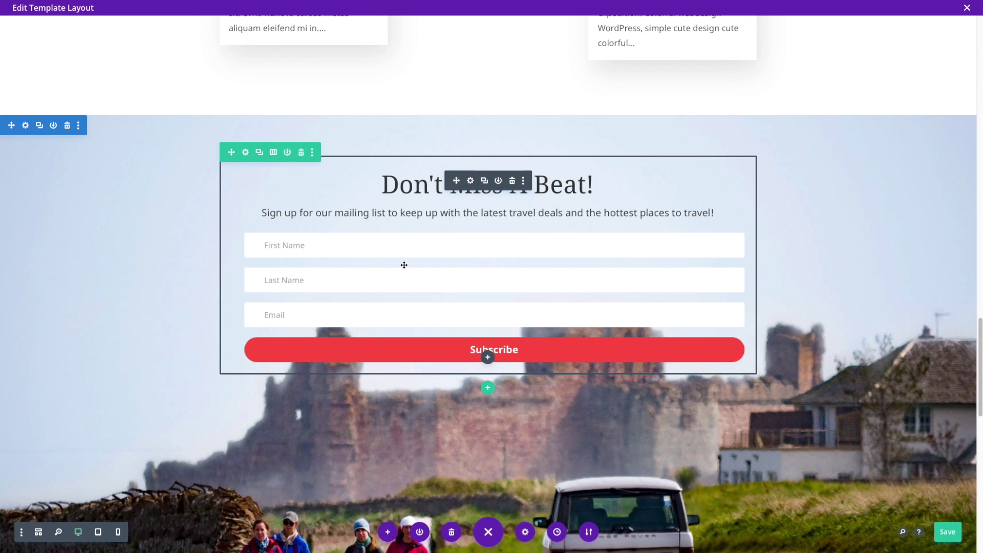
scroll(403, 264, up, 15)
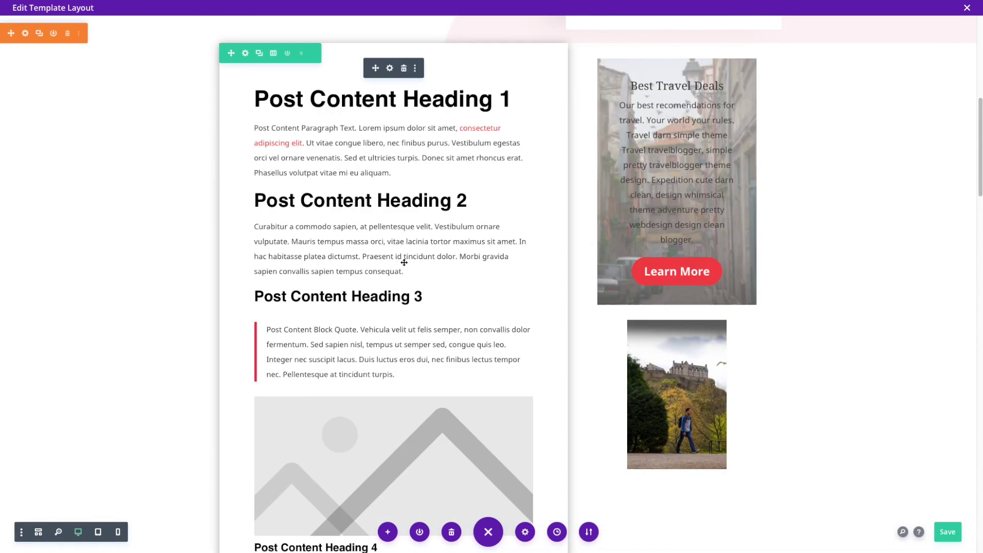
scroll(213, 246, down, 13)
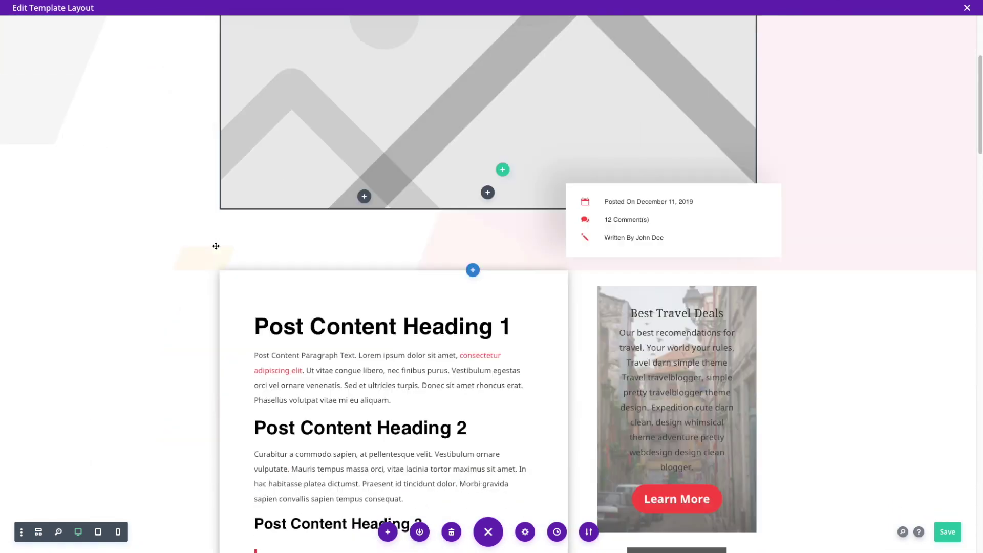
scroll(182, 252, up, 11)
scroll(182, 252, up, 2)
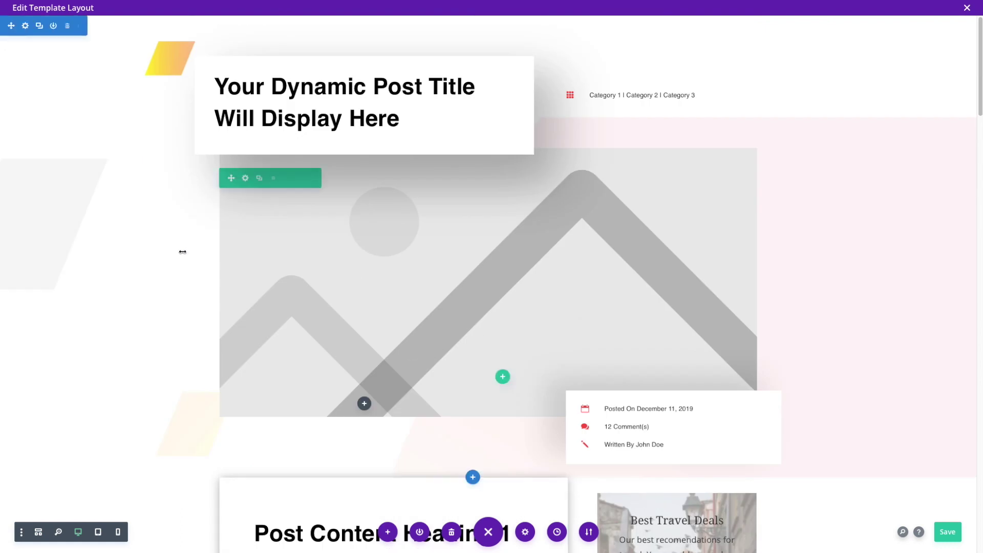
click(26, 26)
click(845, 413)
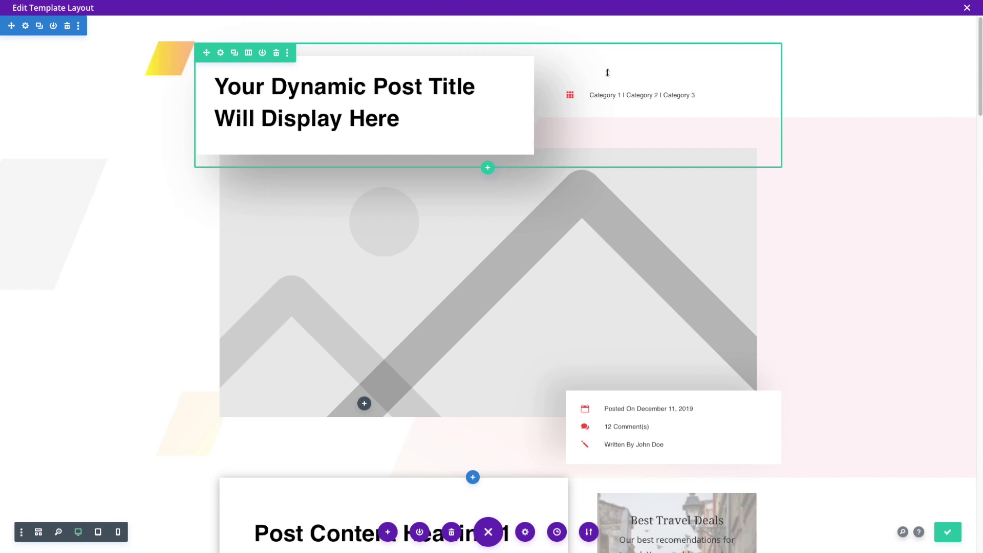
Step: Switch to PatternCooler, show page 2 of the pattern gallery and open the colour editor for the Oriental deco artex pattern
click(644, 0)
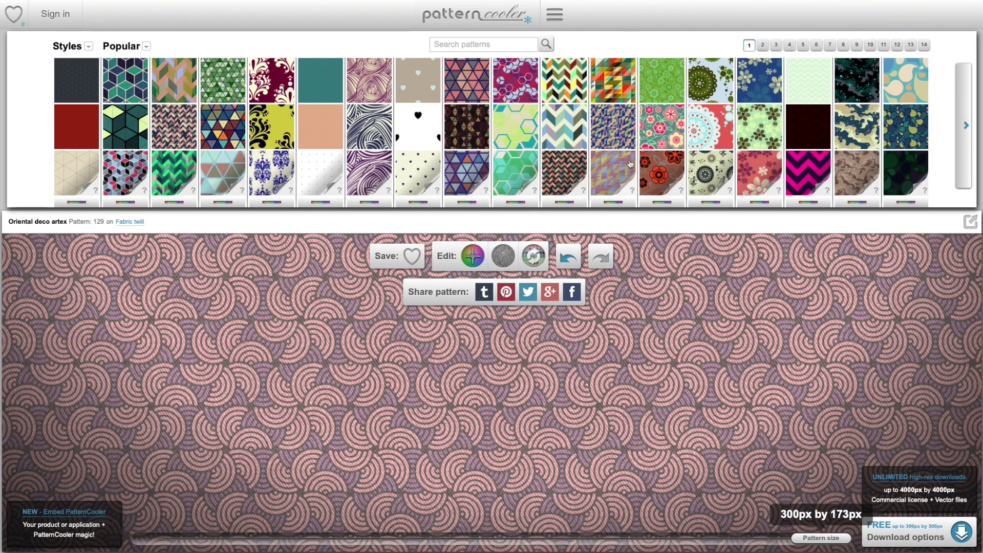
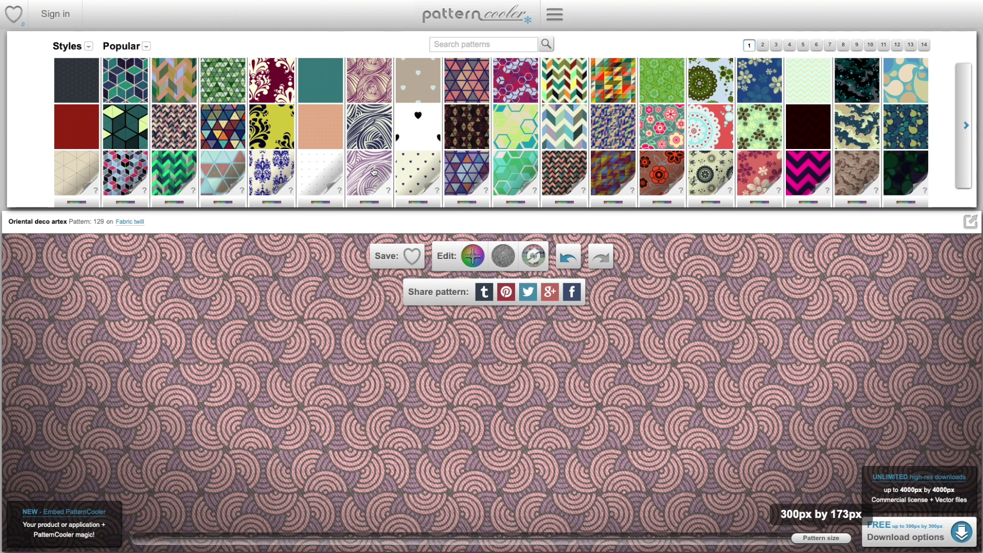
click(763, 45)
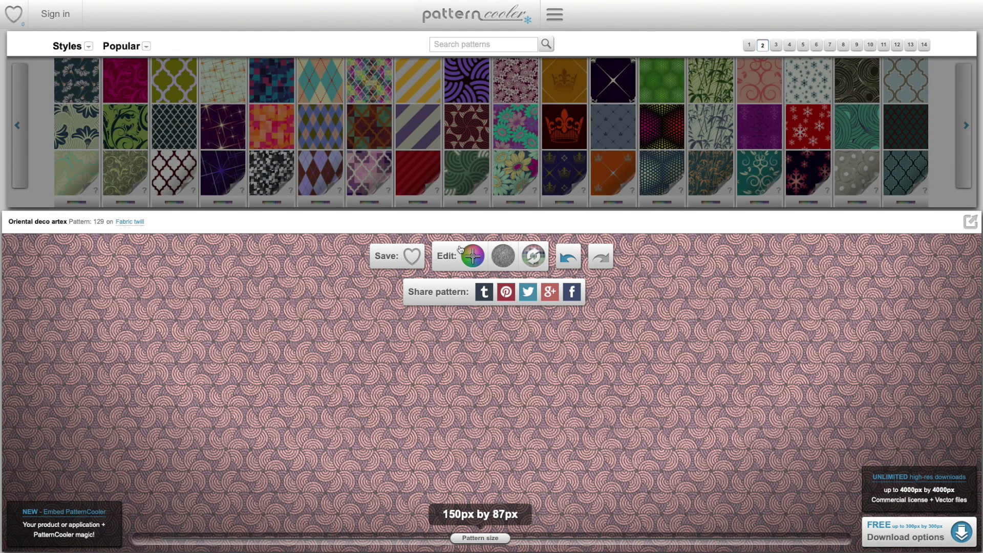
click(473, 255)
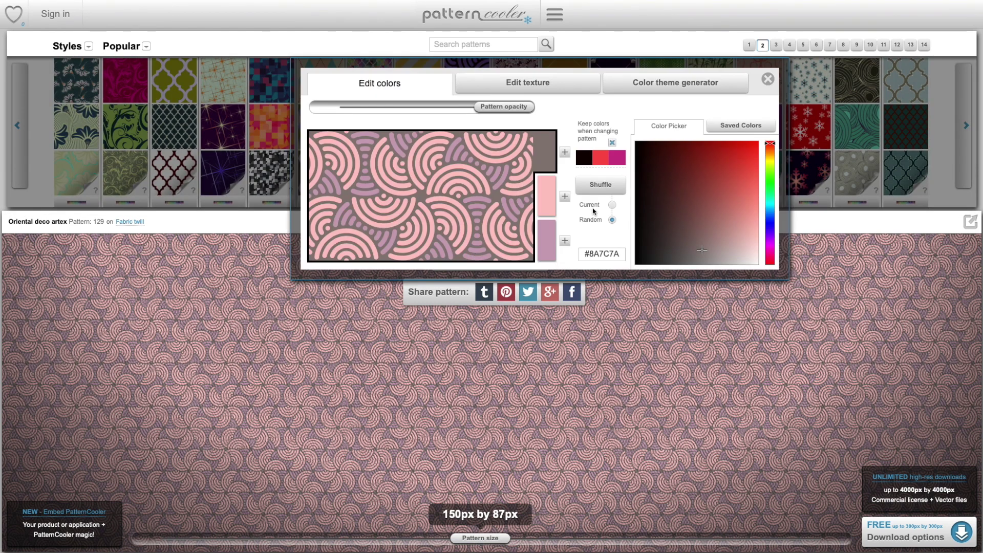
Step: Try the brand red #FC5348 on the pattern's large arcs and magenta #CE3B88 on the small arcs
click(602, 164)
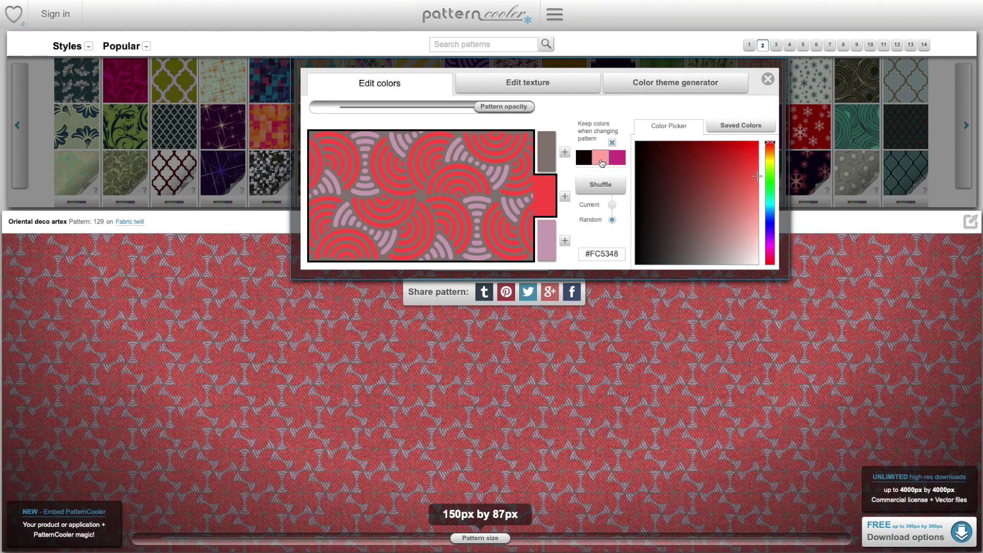
click(621, 161)
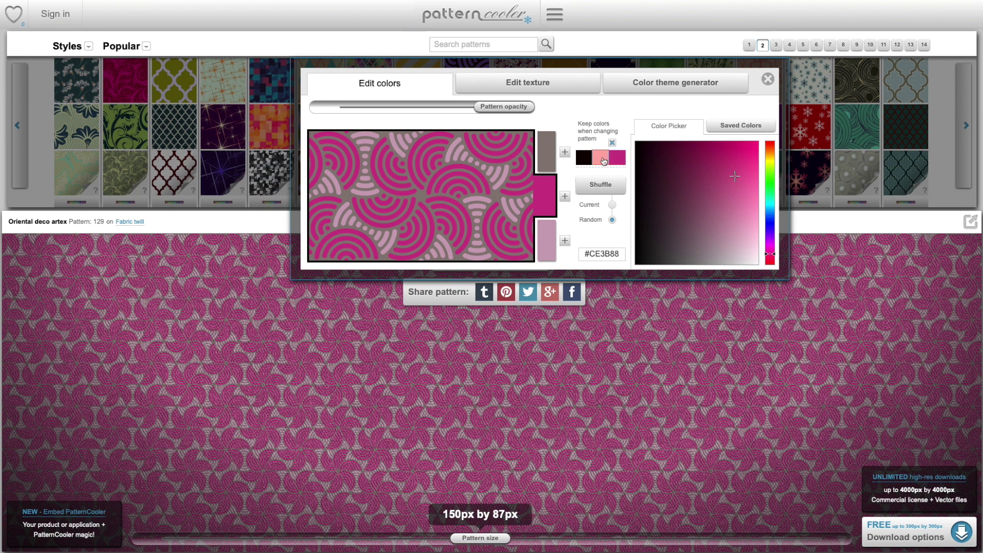
click(604, 161)
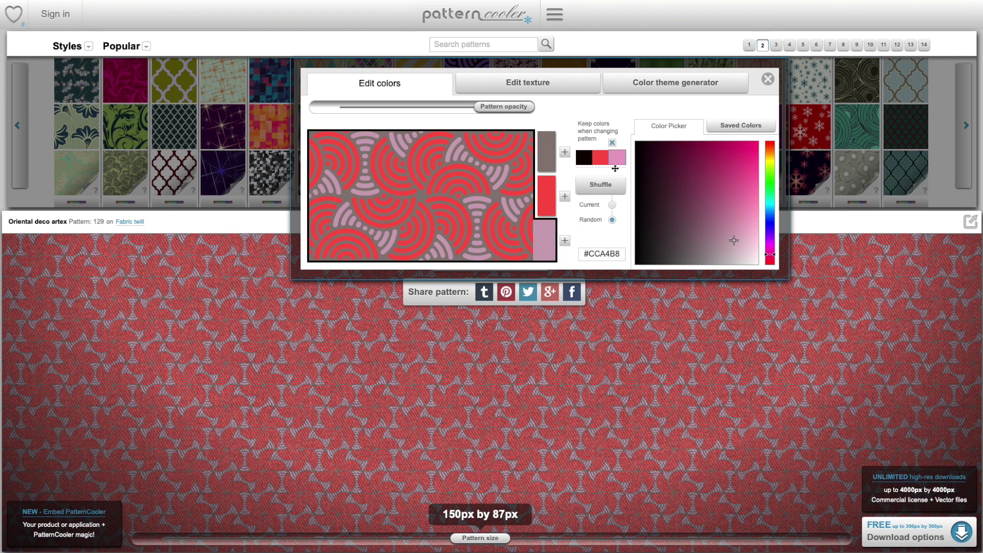
click(618, 163)
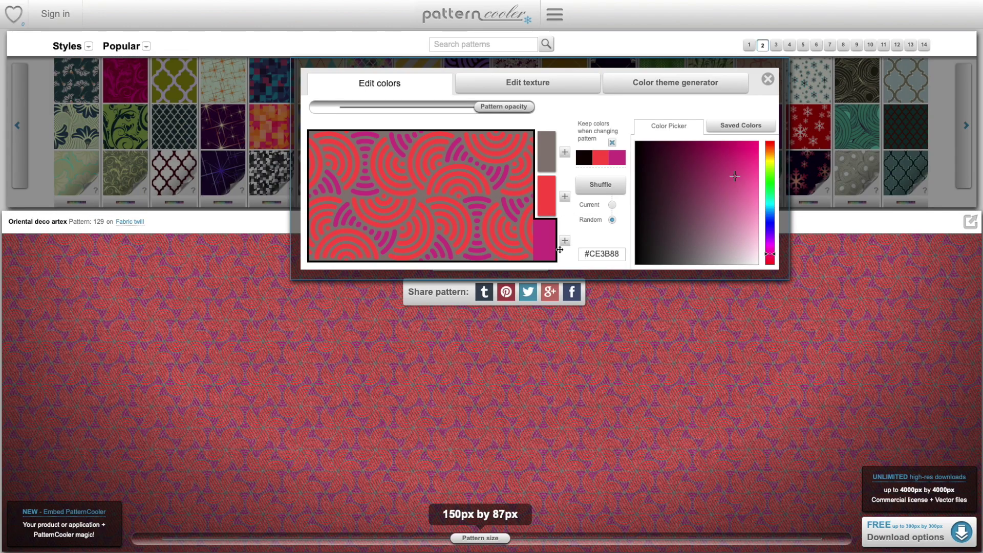
Step: Soften the pattern's large arcs to light pink #FFB5B0 and its small arcs to muted mauve #C99CB4
click(544, 194)
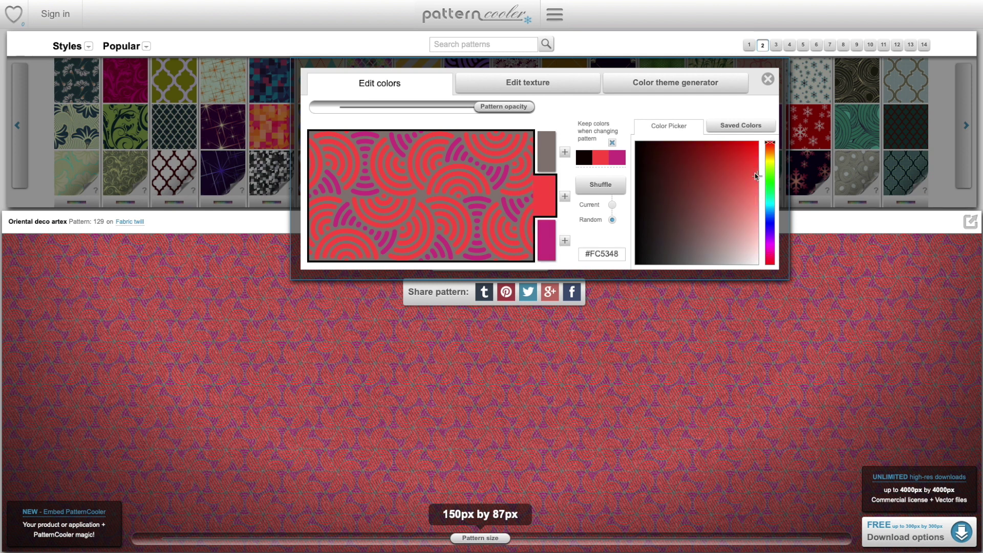
drag(756, 176, 758, 226)
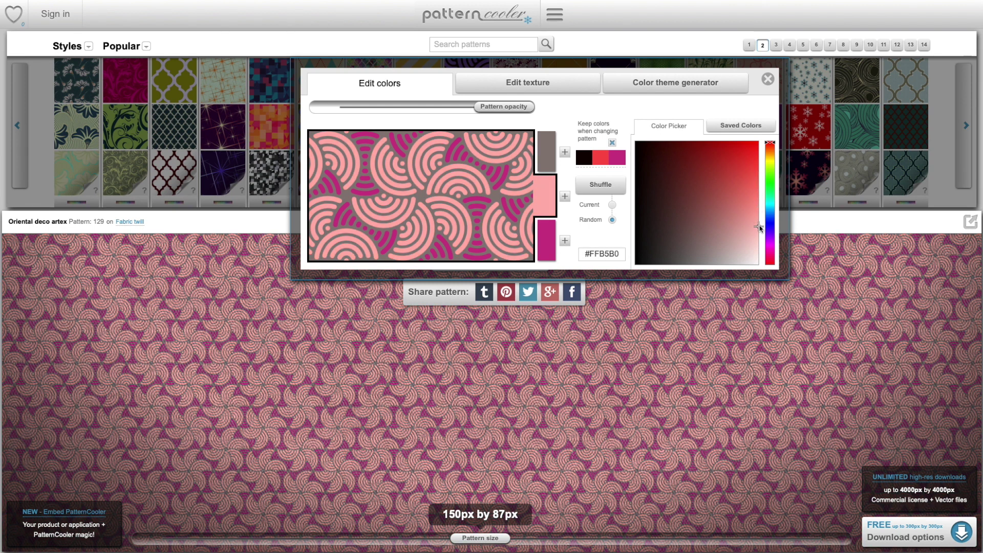
click(547, 231)
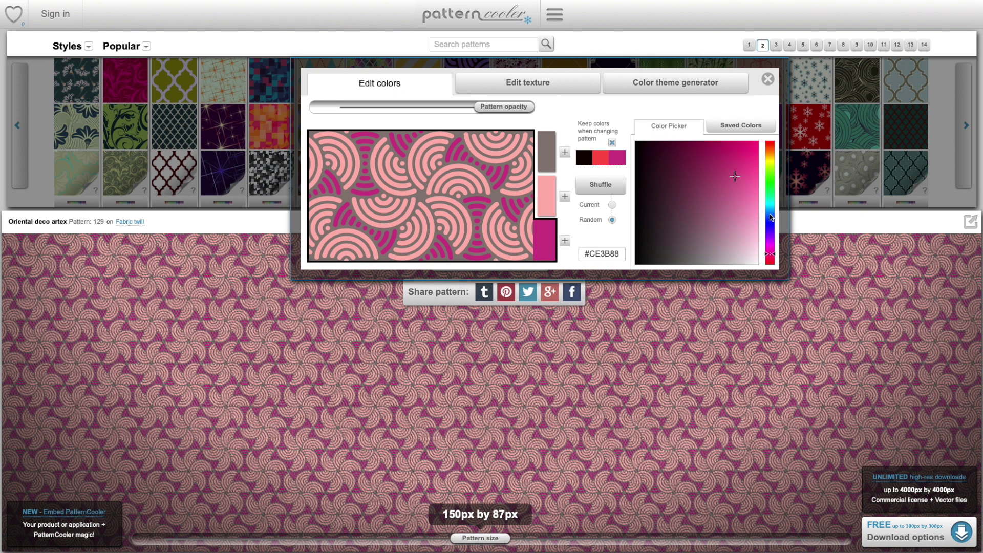
drag(735, 177, 732, 237)
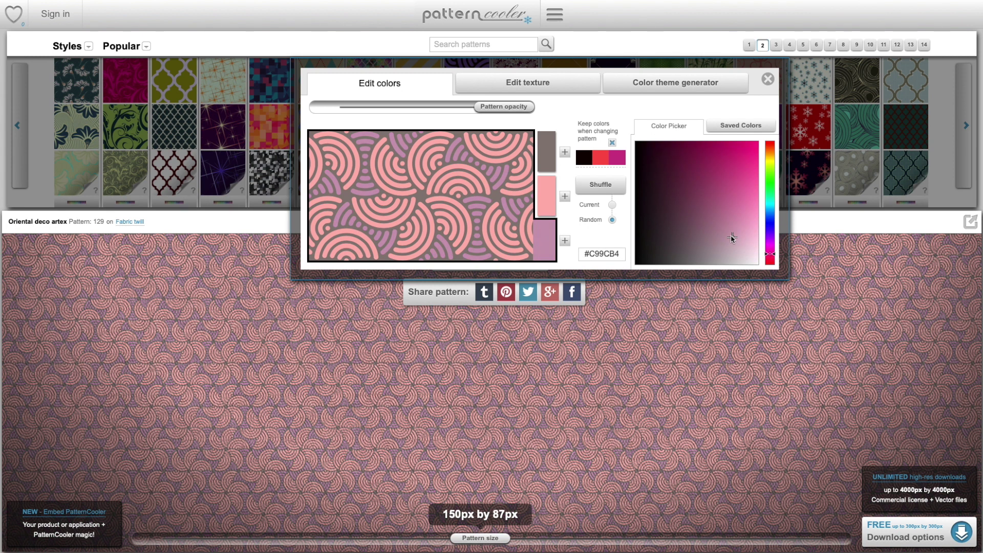
click(546, 158)
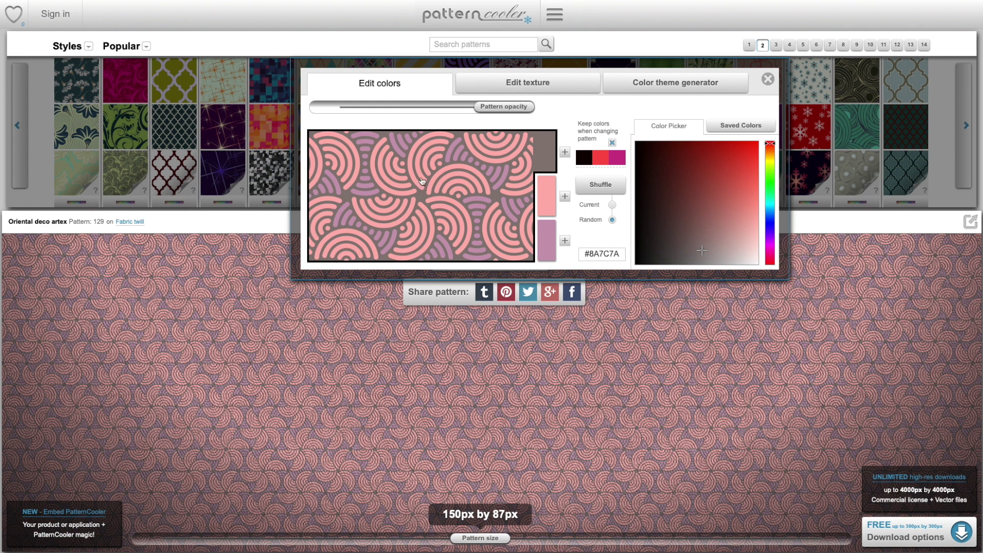
Step: Try the Peeling paint 1 texture, settle on Concrete and lower the texture opacity to about half
click(550, 96)
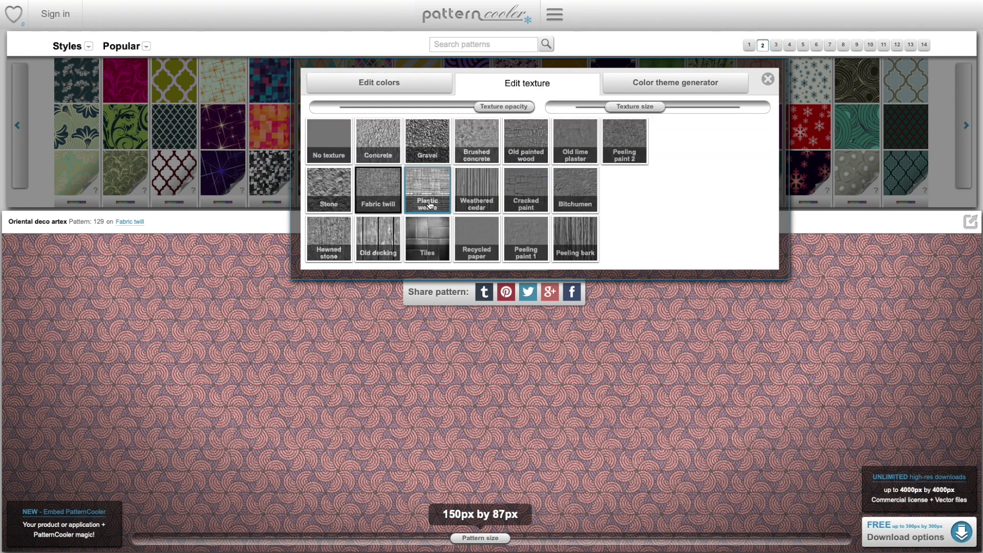
click(523, 239)
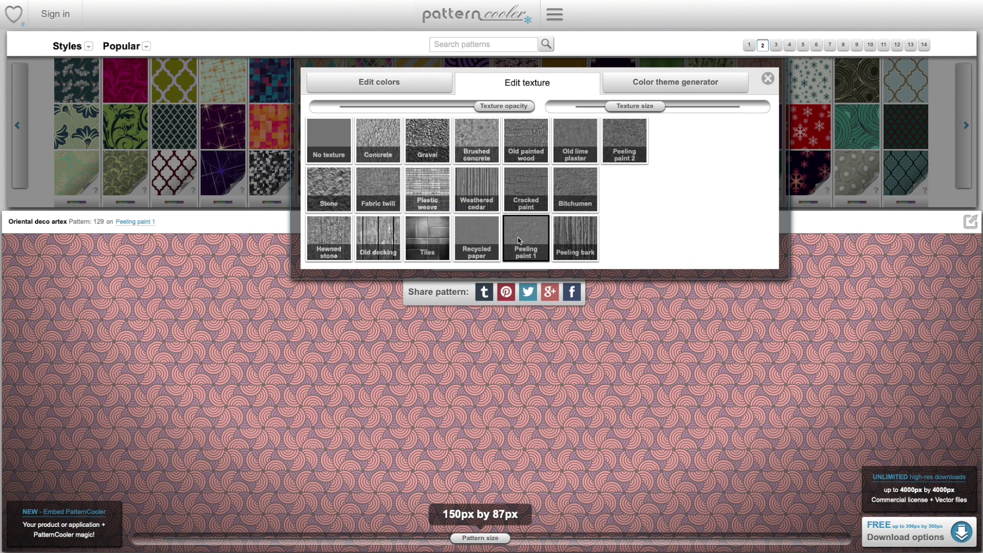
click(388, 136)
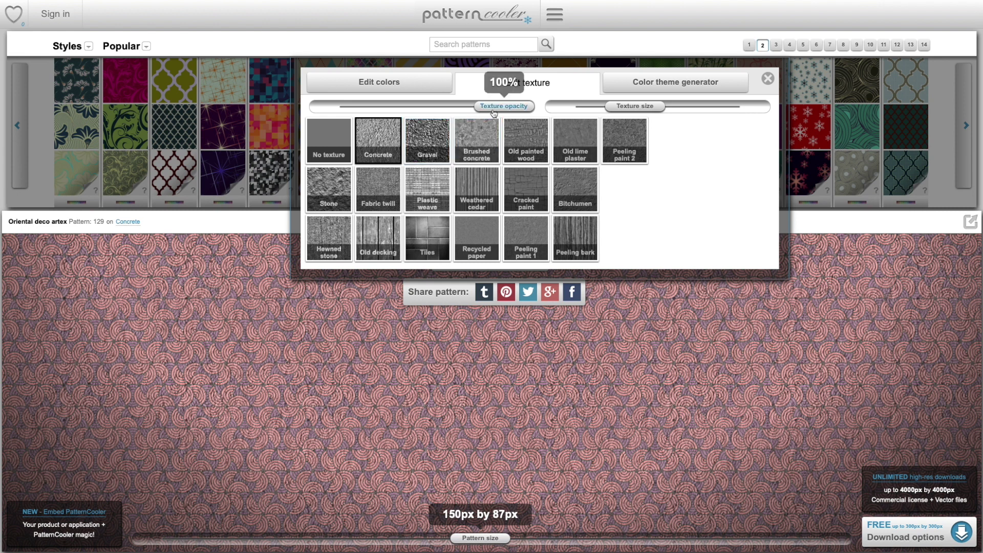
drag(494, 106, 405, 105)
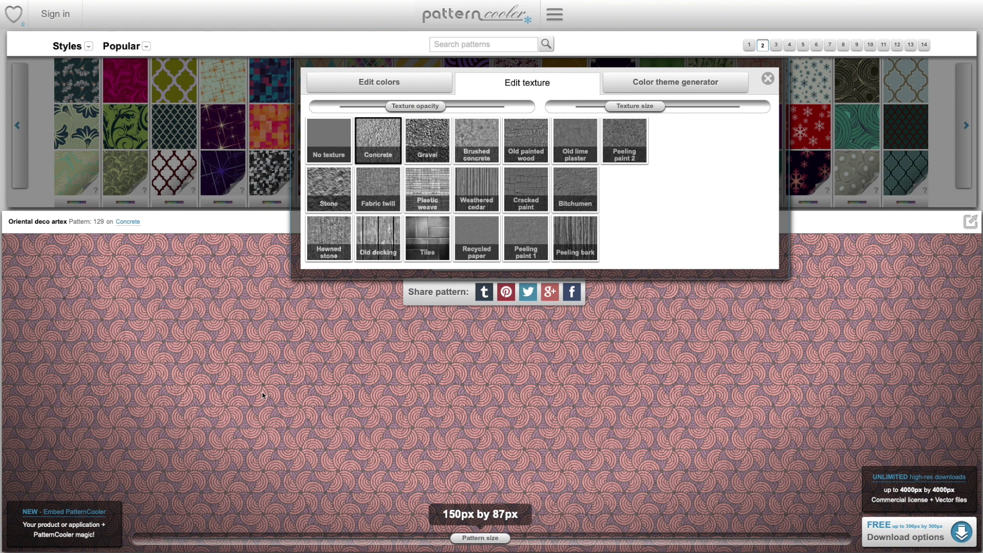
click(768, 78)
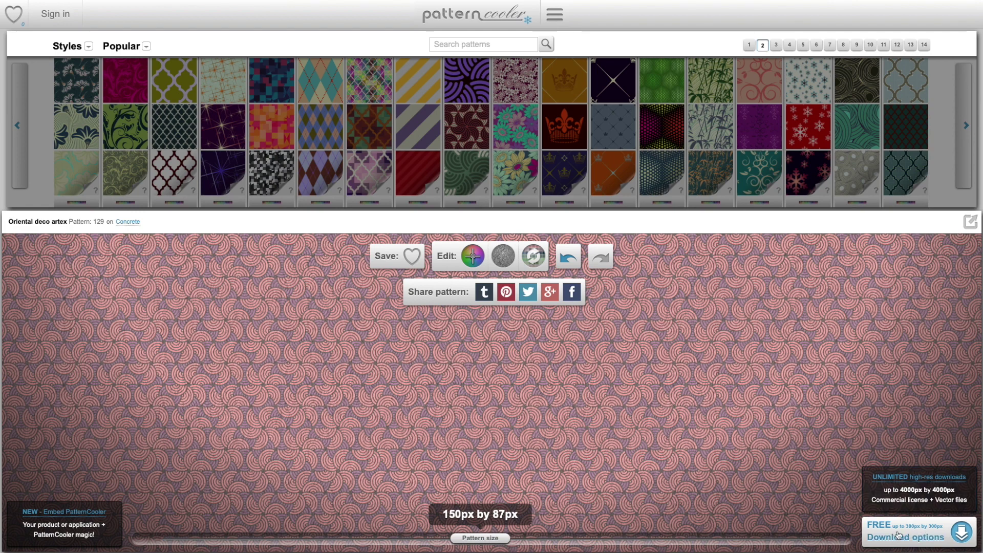
Step: Set the pattern size to 270px by 156px and check the tile's seamlessness in the download options
drag(474, 539, 746, 549)
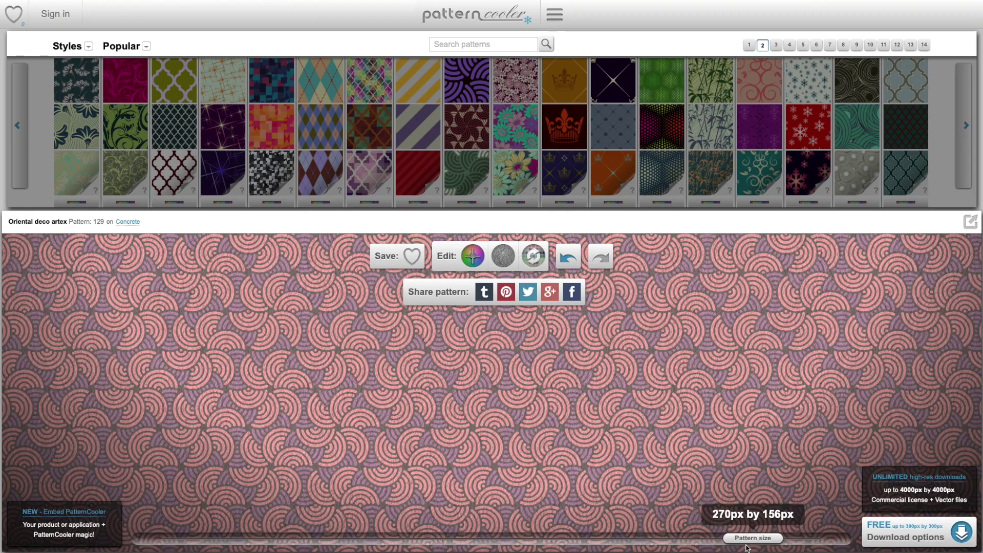
click(927, 537)
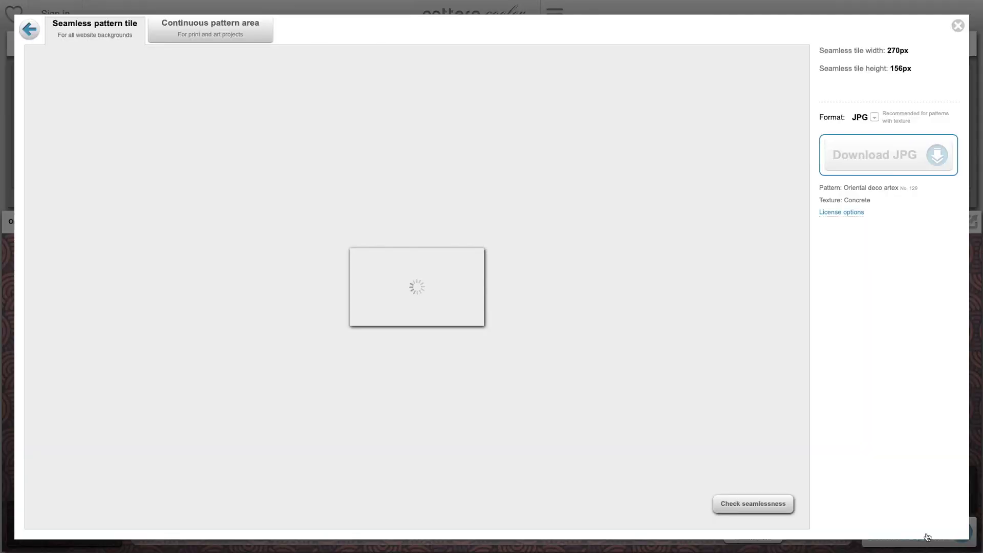
click(774, 505)
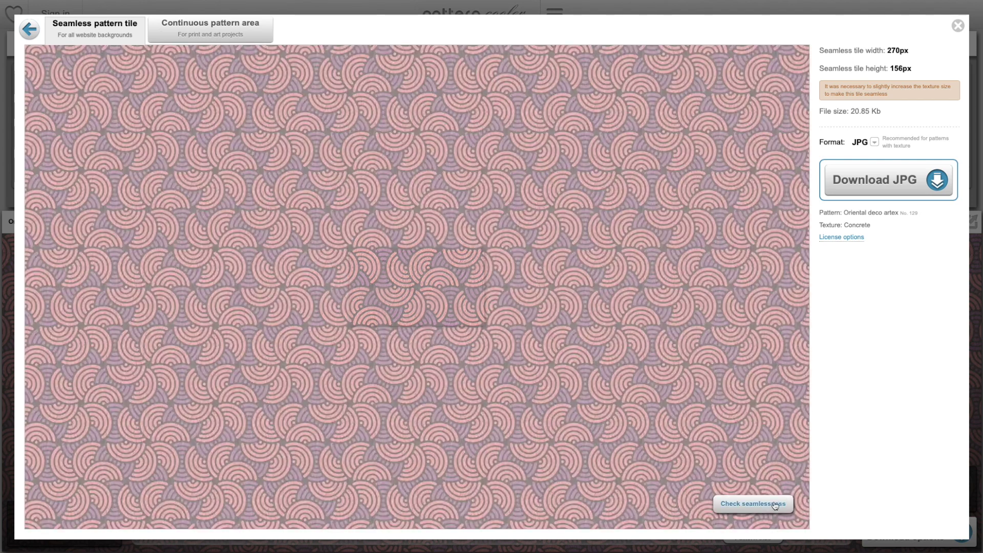
click(775, 504)
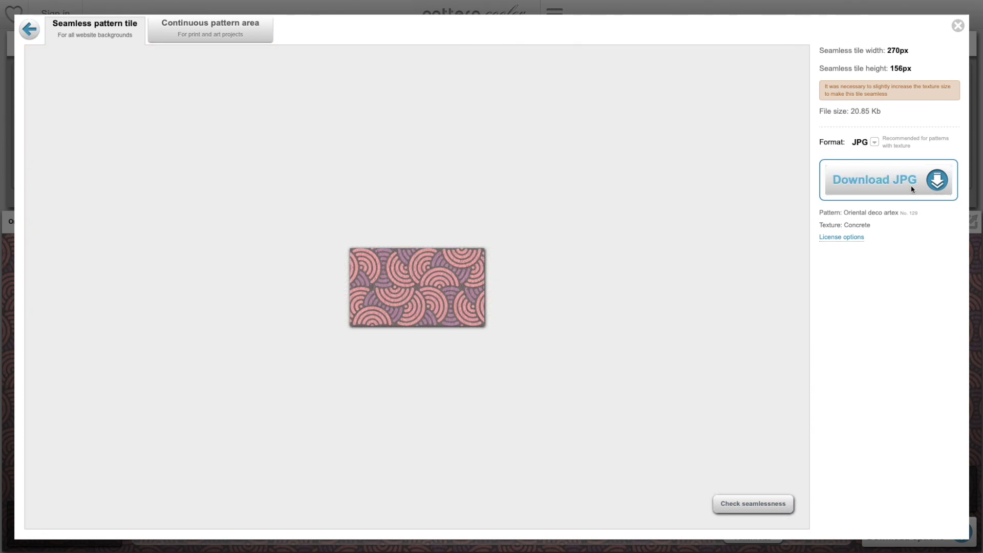
Step: Download the seamless pattern tile as a JPG
click(911, 189)
click(580, 286)
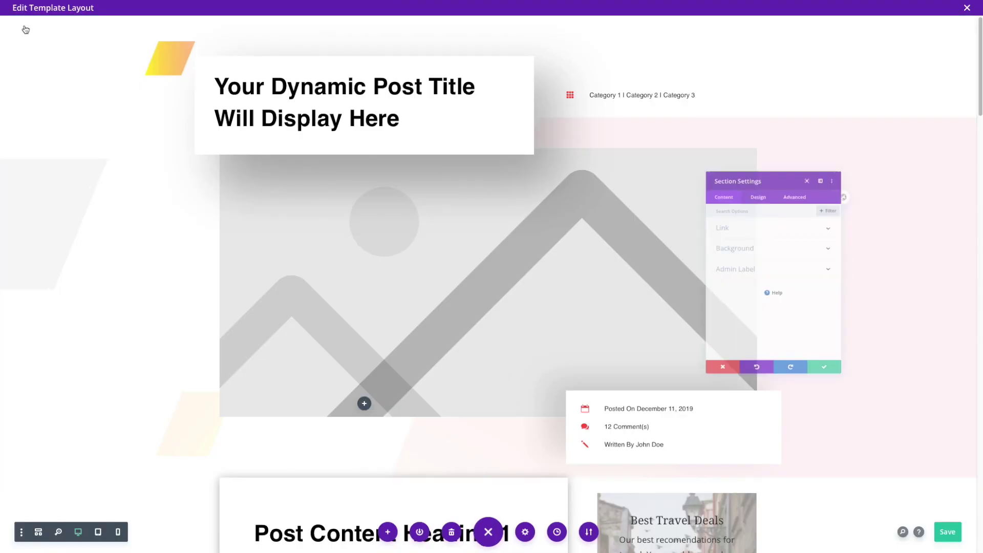
Step: In the Divi template layout, replace the post title section's background image with the downloaded pattern tile, uploading it to the media library
click(716, 238)
mouse_move(811, 272)
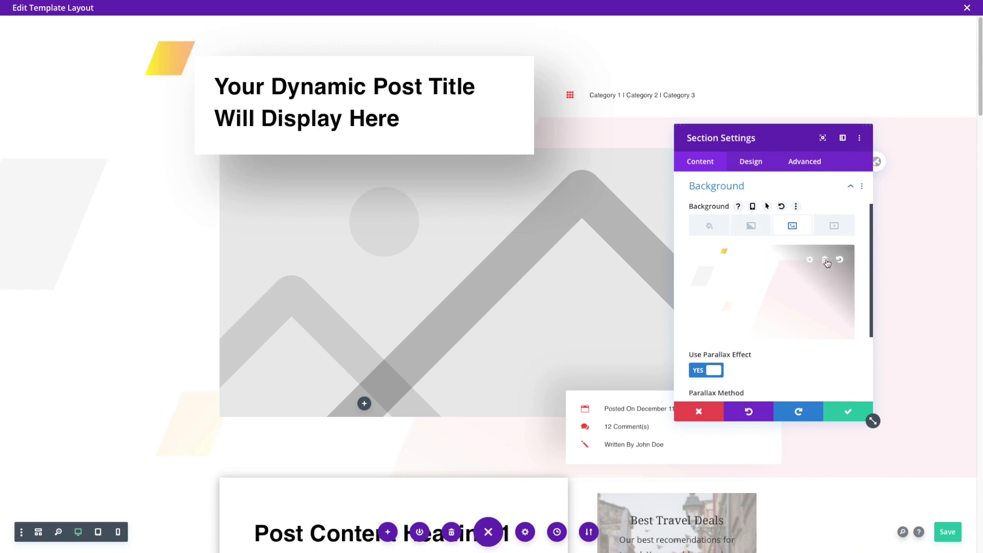
click(773, 284)
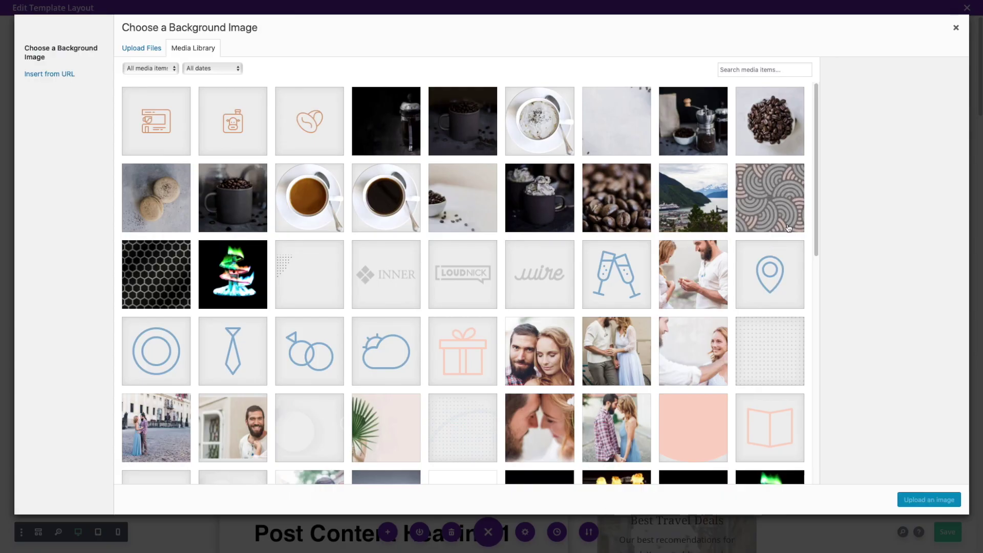
click(156, 46)
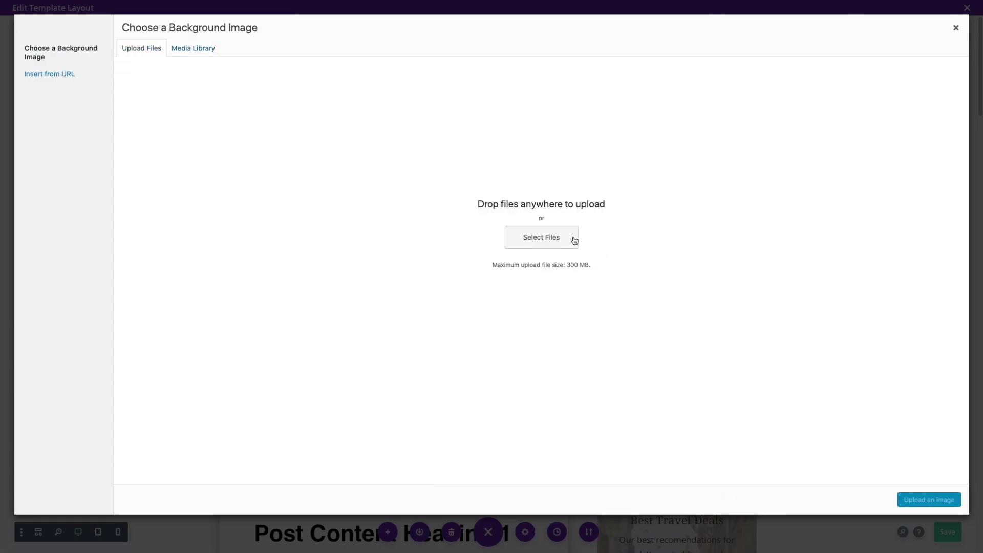
click(559, 233)
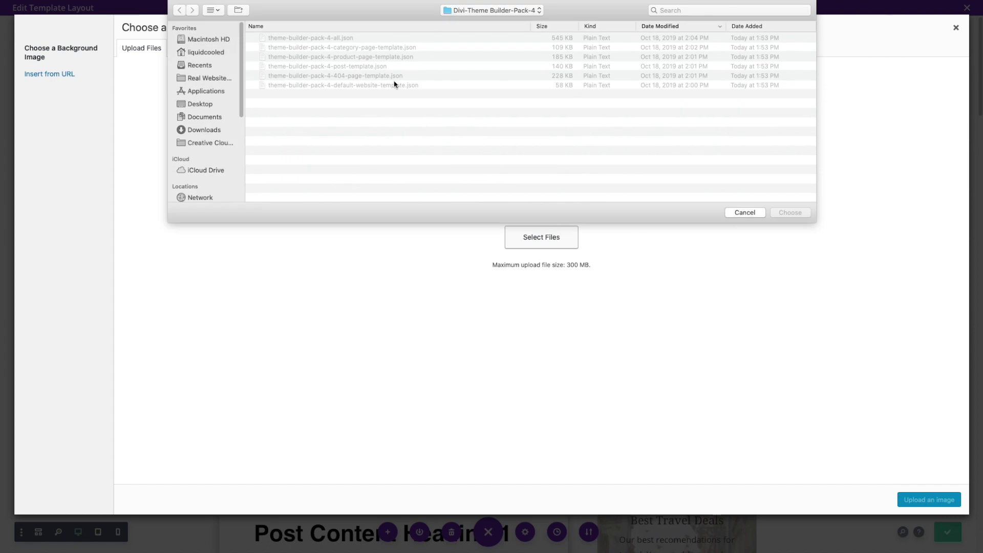
click(490, 11)
click(476, 20)
double_click(295, 38)
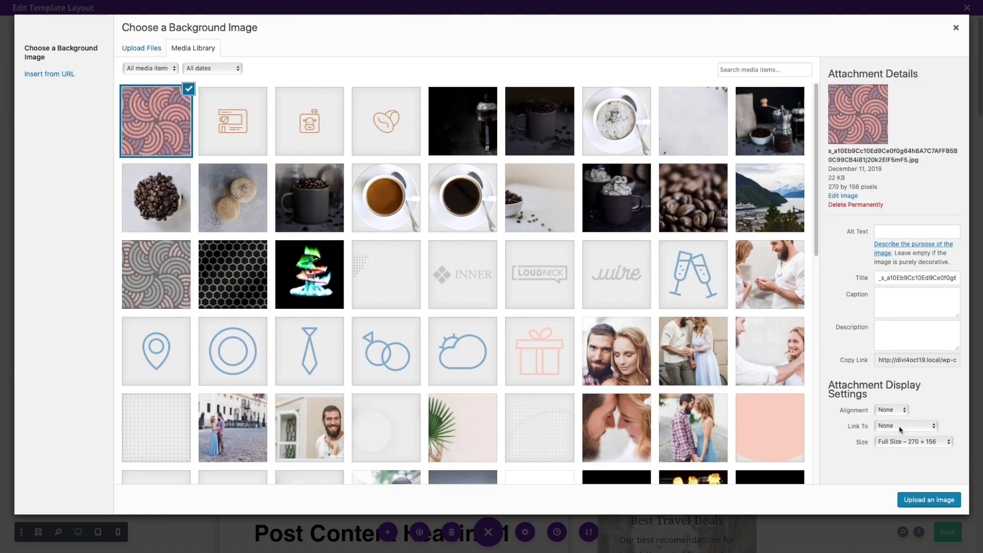
click(944, 505)
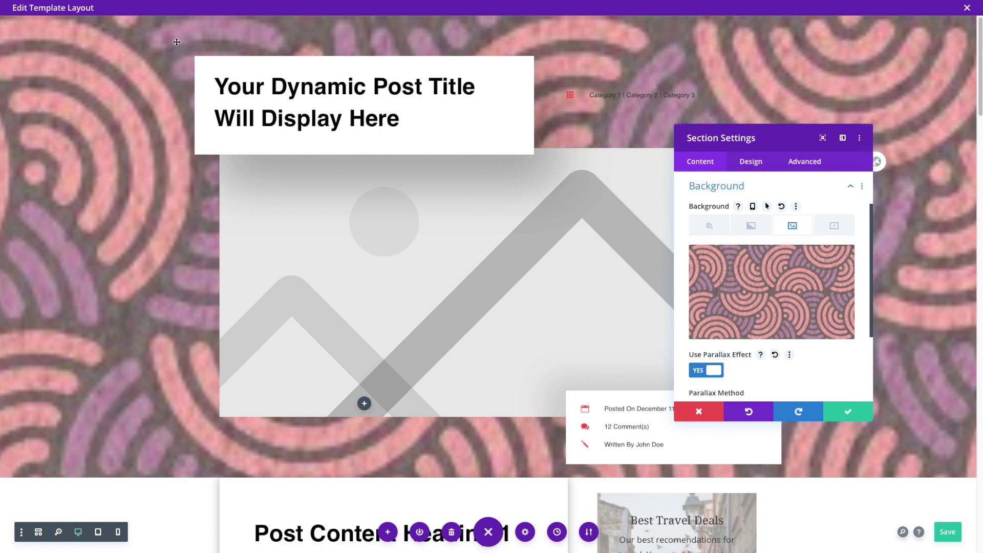
Step: Turn off the parallax effect on the section's background image
mouse_move(826, 337)
scroll(799, 321, down, 2)
scroll(737, 294, up, 1)
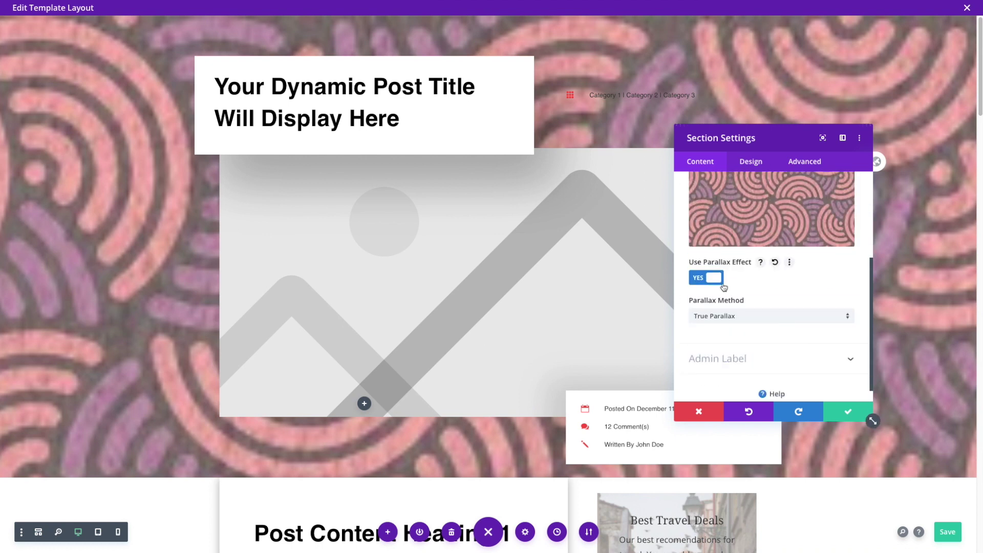
click(706, 278)
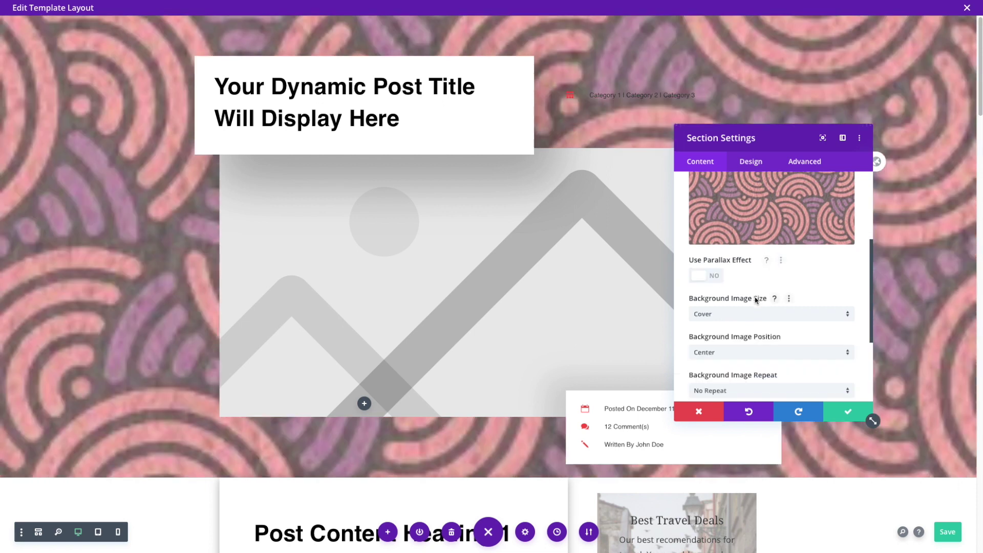
Step: Set the background image size to Actual Size and its repeat option to Repeat
scroll(799, 297, down, 1)
click(750, 259)
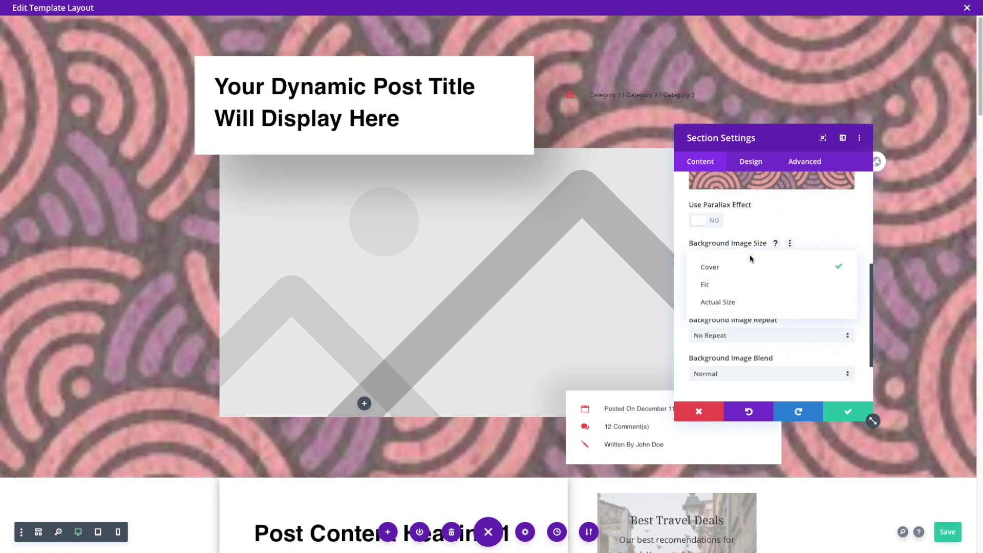
click(731, 302)
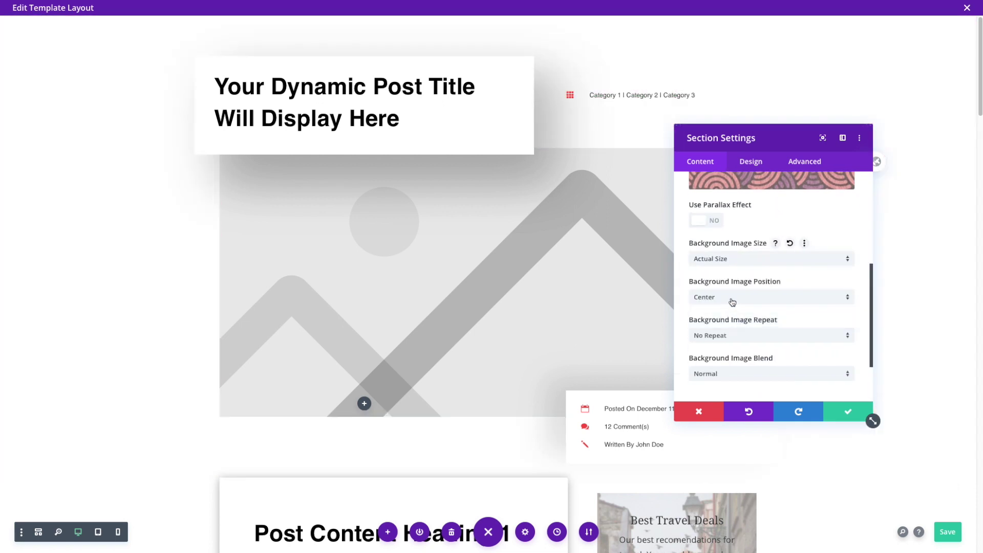
scroll(733, 300, down, 1)
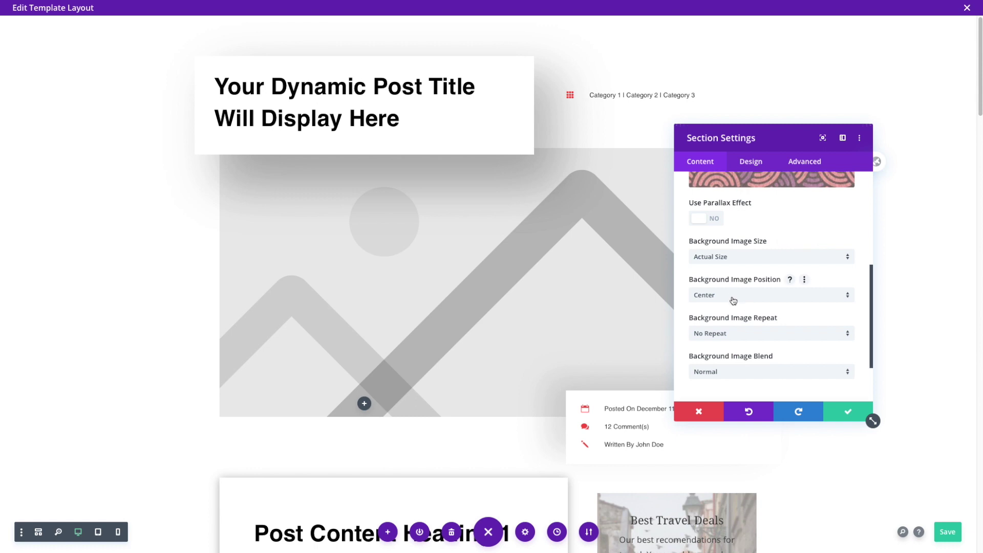
click(735, 334)
click(727, 353)
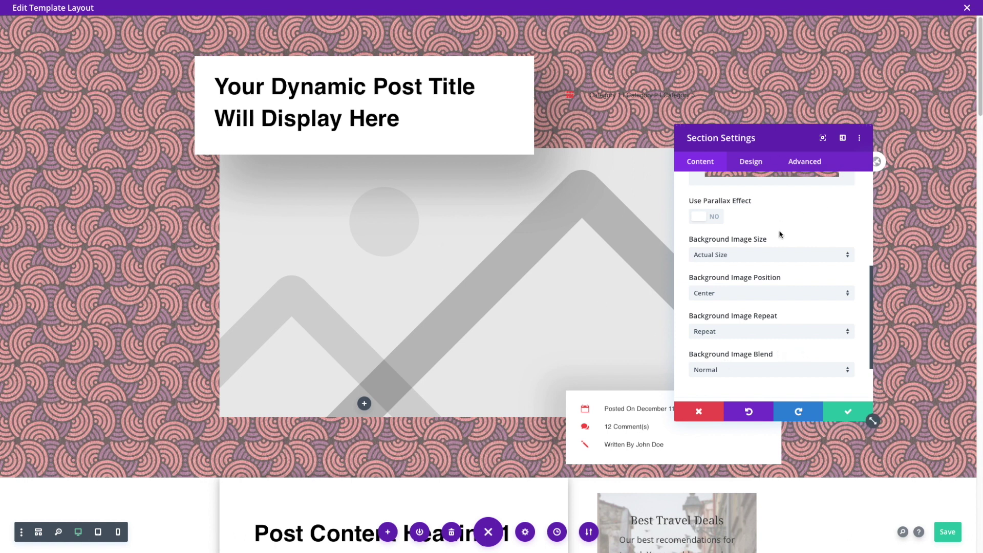
Step: Add a background gradient to the section and place it above the background image
scroll(780, 234, down, 2)
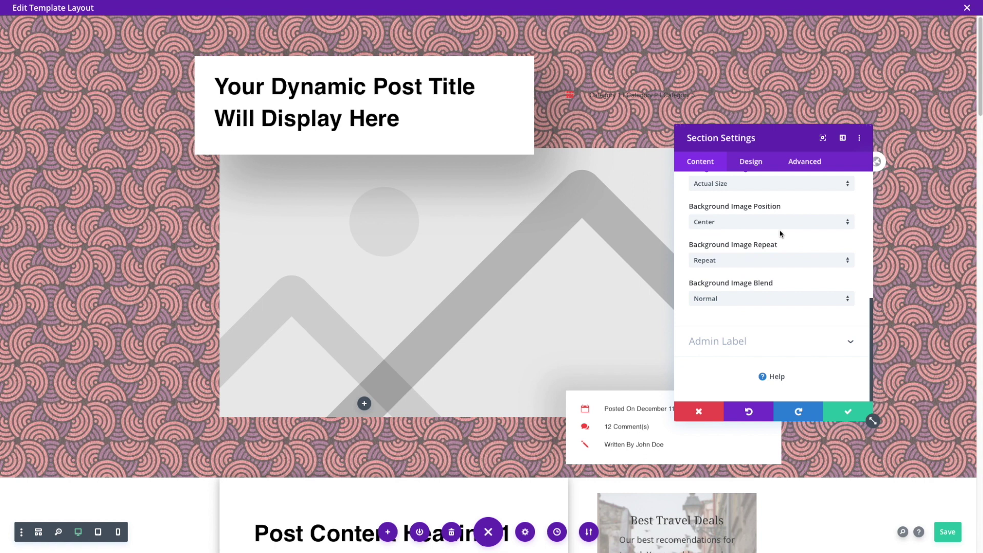
scroll(780, 233, up, 3)
click(750, 226)
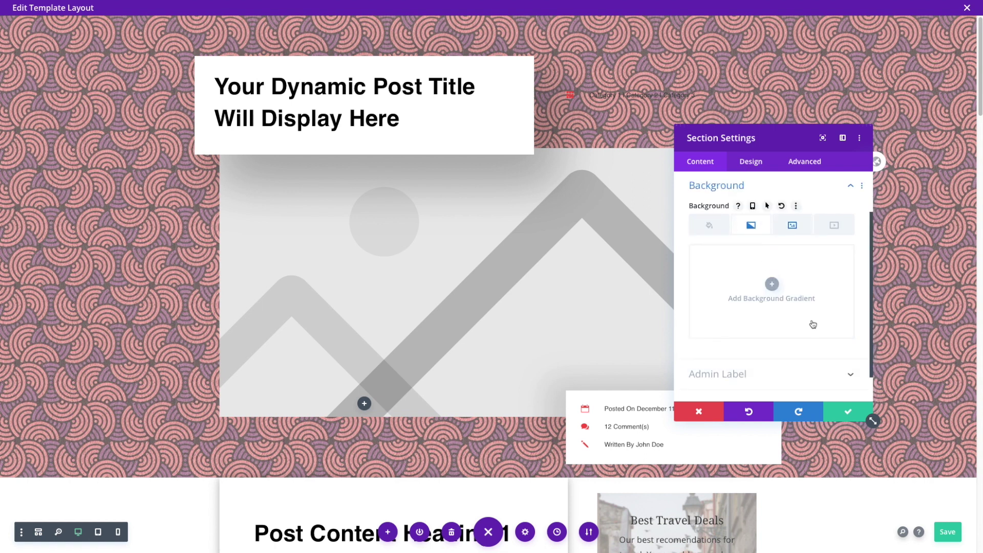
scroll(796, 301, down, 1)
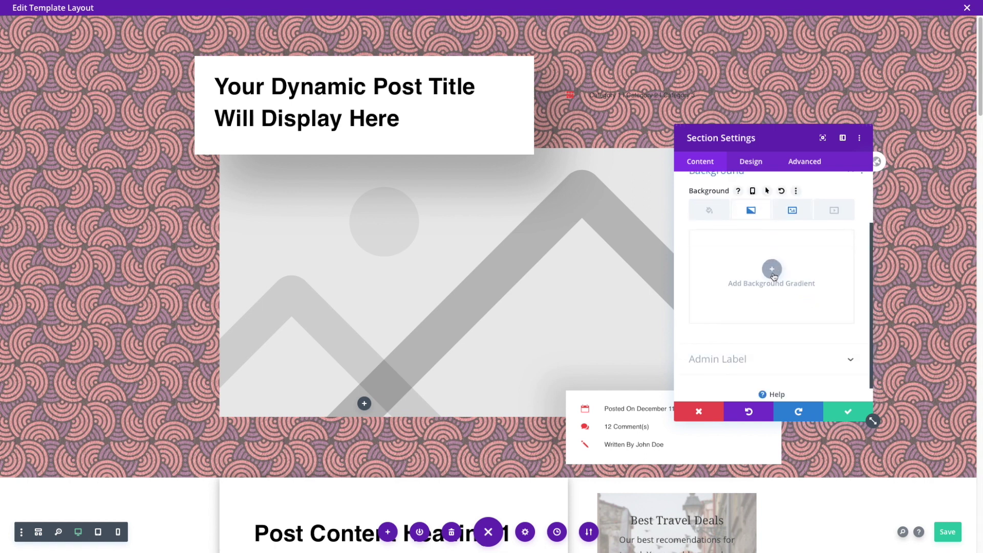
click(772, 269)
scroll(790, 287, down, 2)
scroll(790, 289, down, 2)
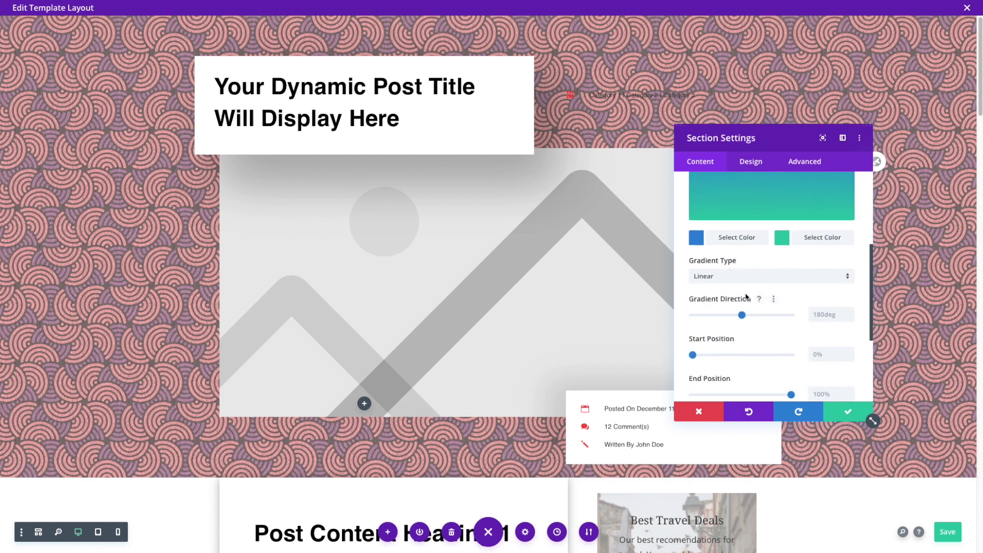
scroll(742, 295, down, 3)
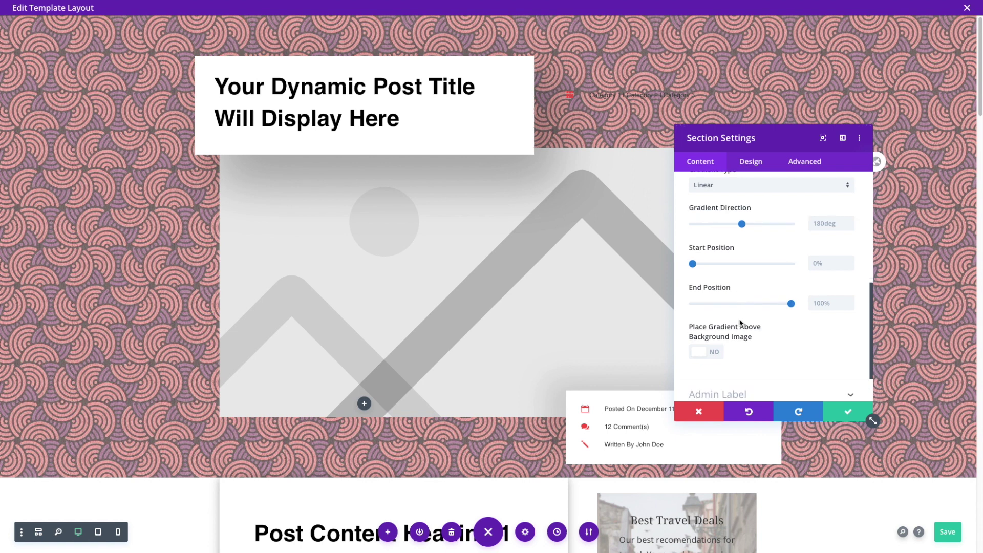
mouse_move(696, 332)
click(712, 353)
Step: Try black as the gradient's second colour and settle on white #ffffff
scroll(772, 291, up, 3)
scroll(765, 287, up, 2)
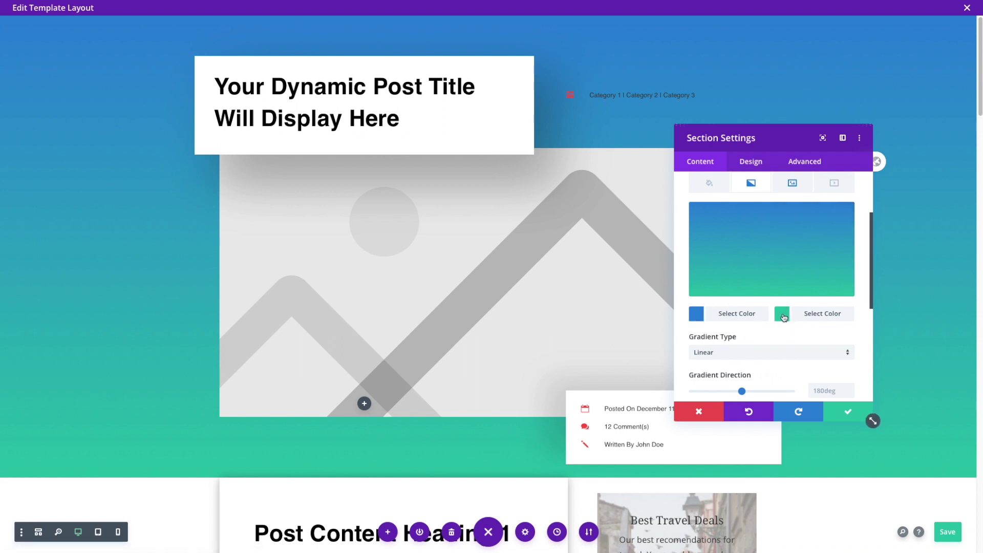
click(782, 315)
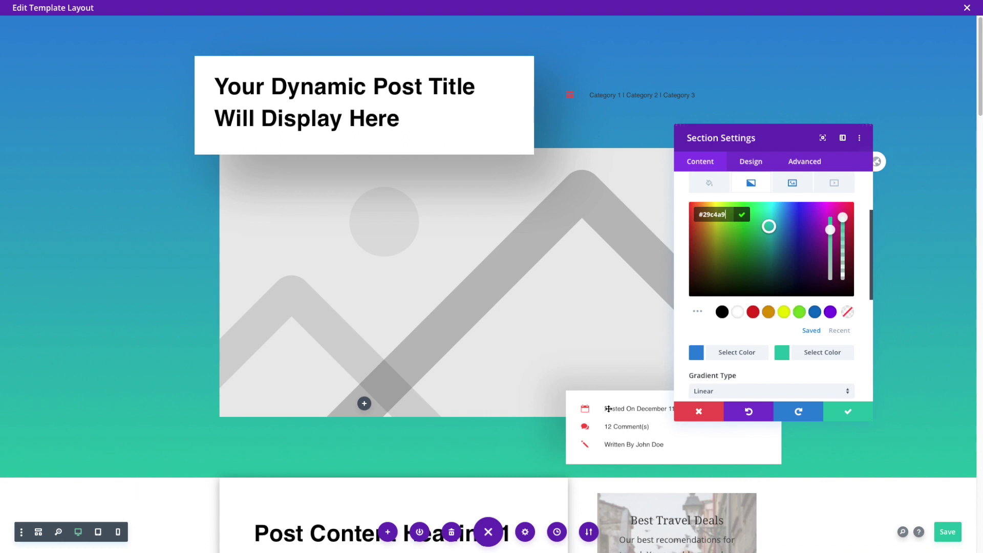
click(737, 311)
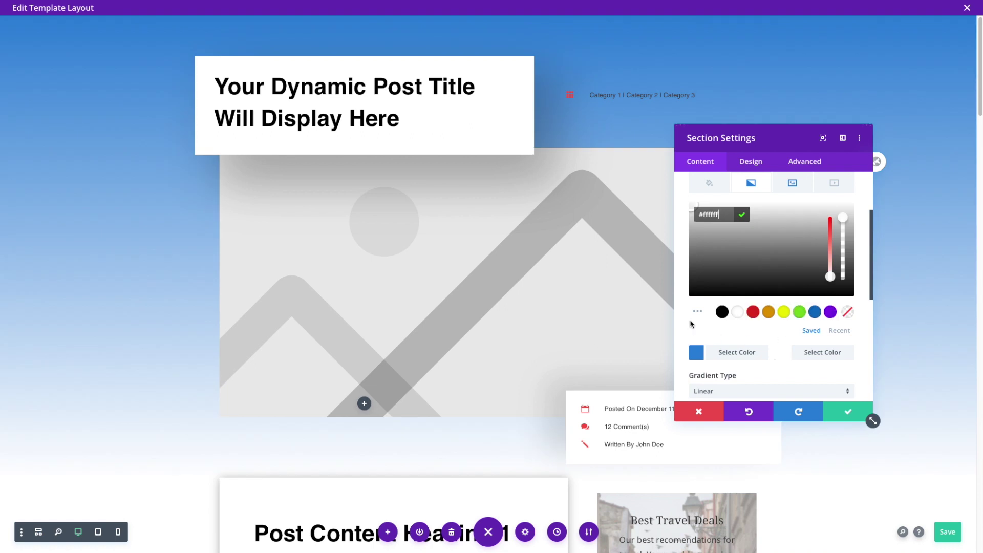
click(722, 312)
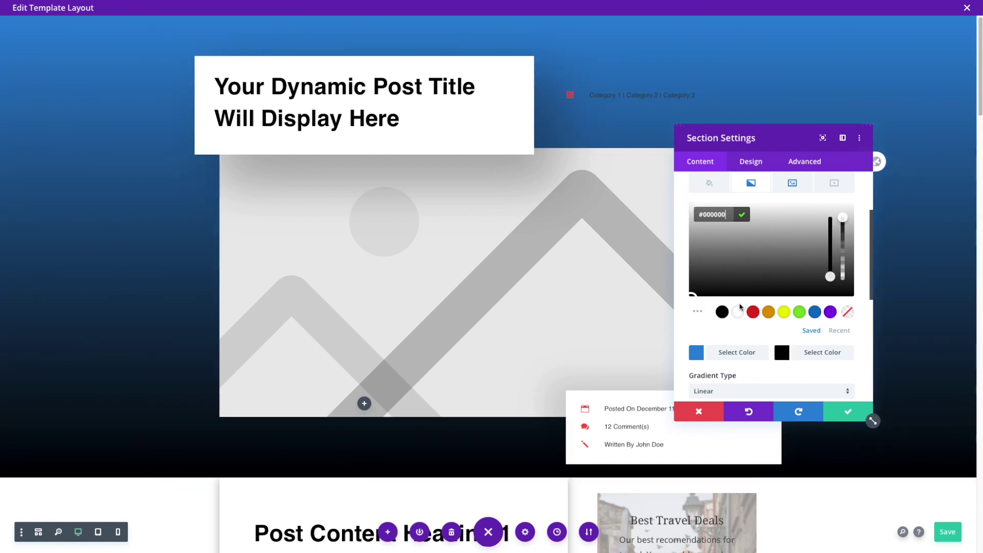
click(738, 310)
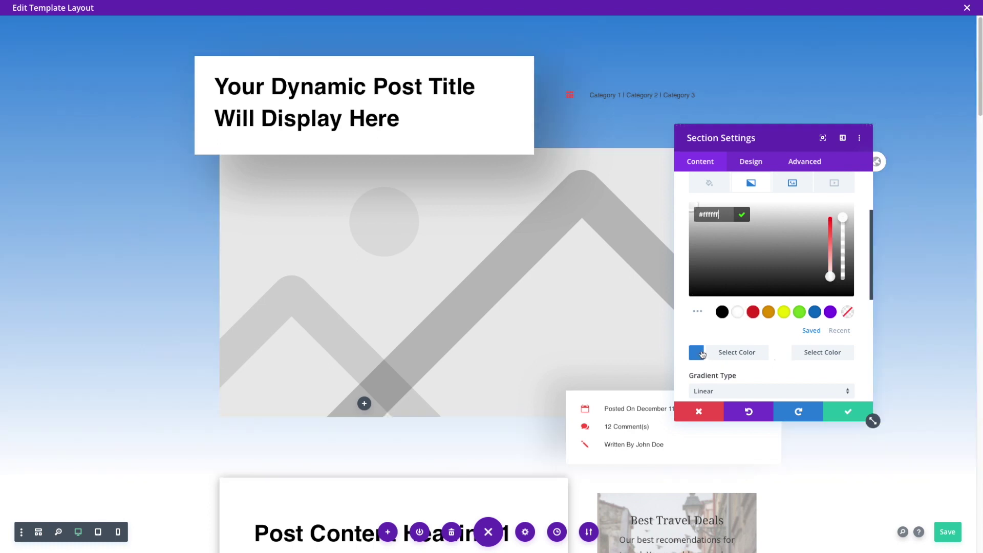
Step: Try a partly transparent black, rgba(0,0,0,0.77), as the gradient's first colour
click(736, 311)
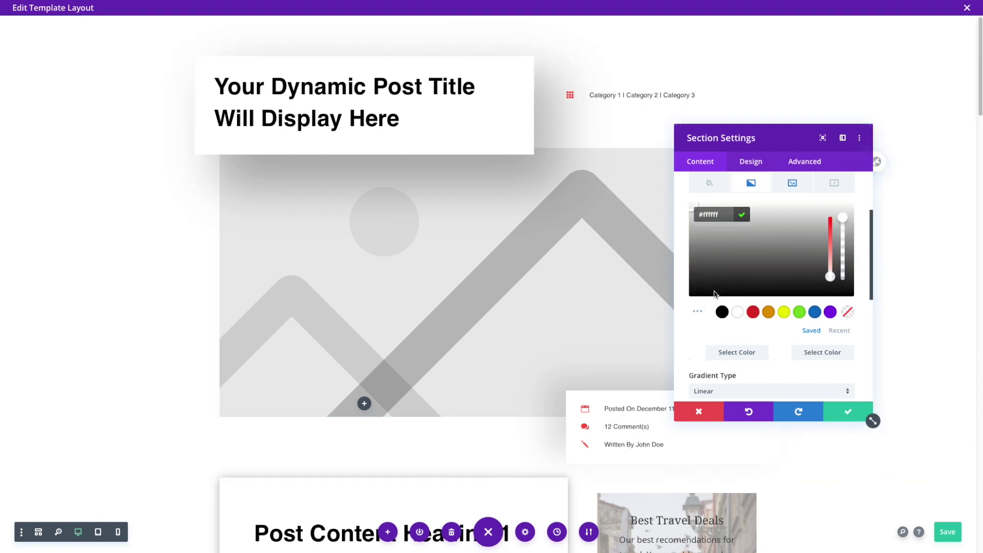
click(721, 312)
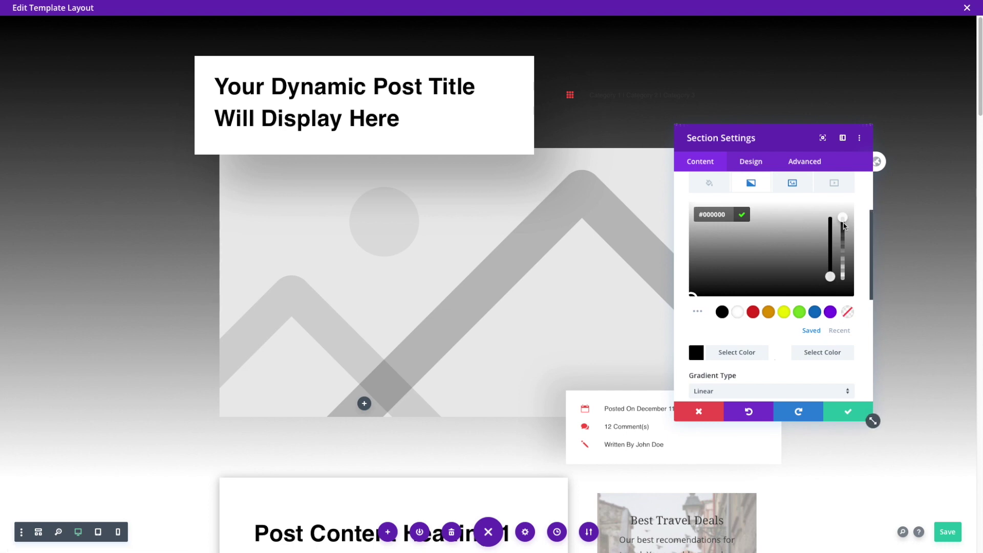
drag(843, 220, 840, 241)
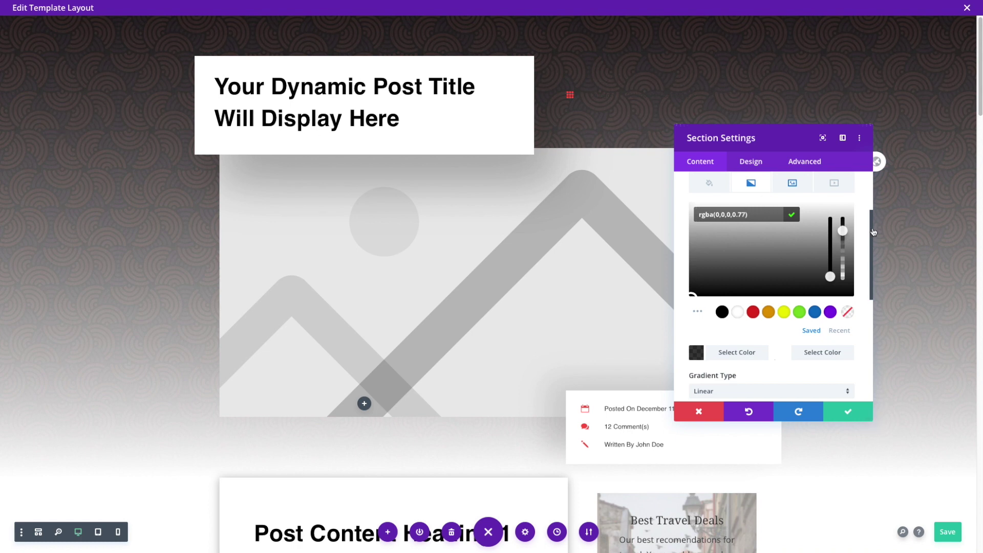
Step: Try a lower opacity for the gradient's white second colour, restore it to full, and try shifting the gradient's start position
click(806, 353)
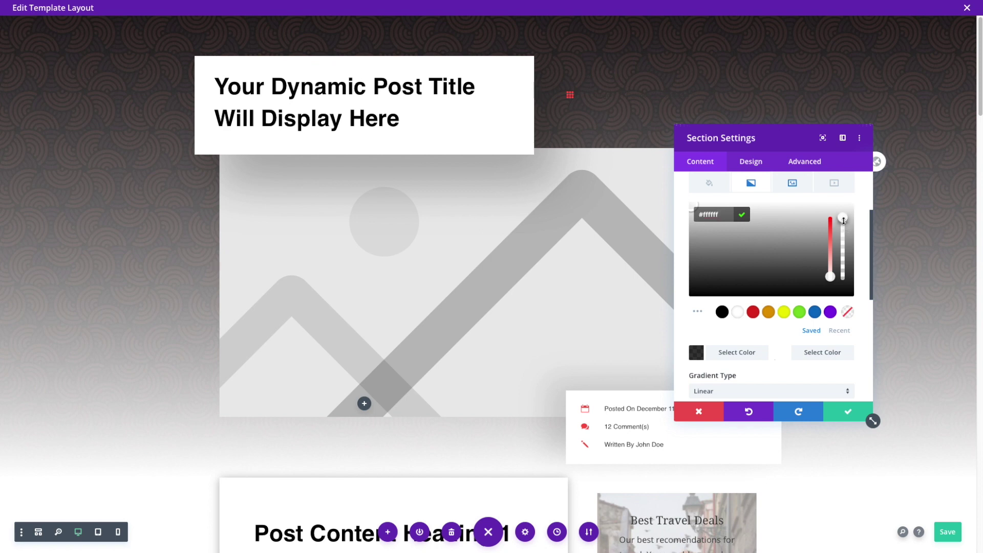
click(842, 231)
drag(842, 223, 842, 217)
scroll(765, 367, down, 3)
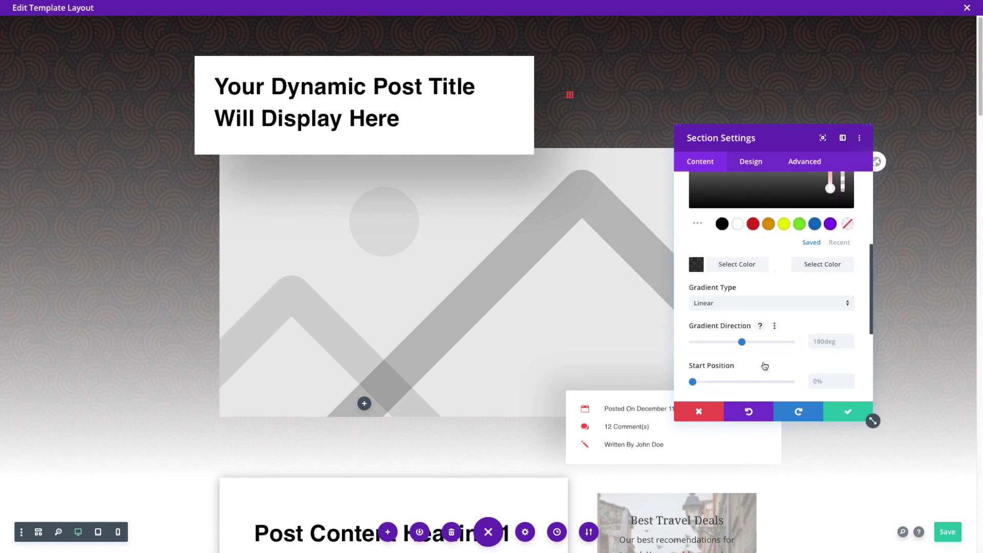
scroll(748, 351, down, 1)
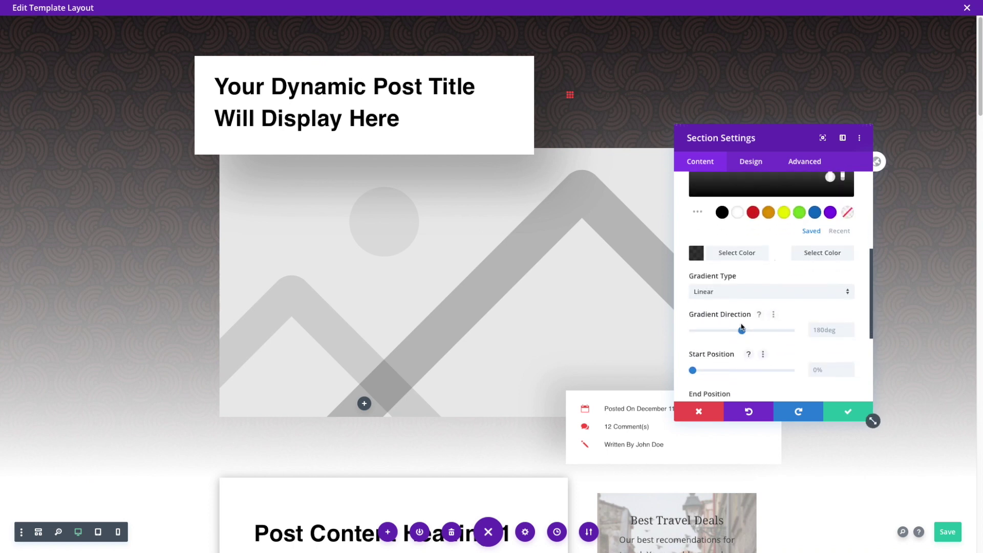
drag(693, 371, 658, 373)
scroll(770, 269, up, 3)
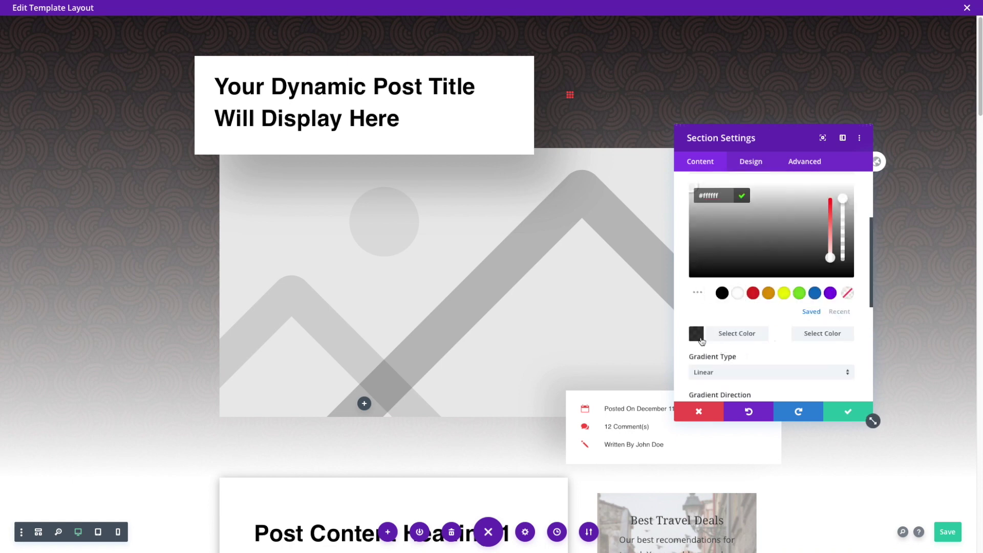
Step: Set the gradient's first colour to semi-transparent white and save the section settings
click(693, 338)
mouse_move(844, 218)
mouse_down()
mouse_move(840, 229)
mouse_move(842, 214)
mouse_up()
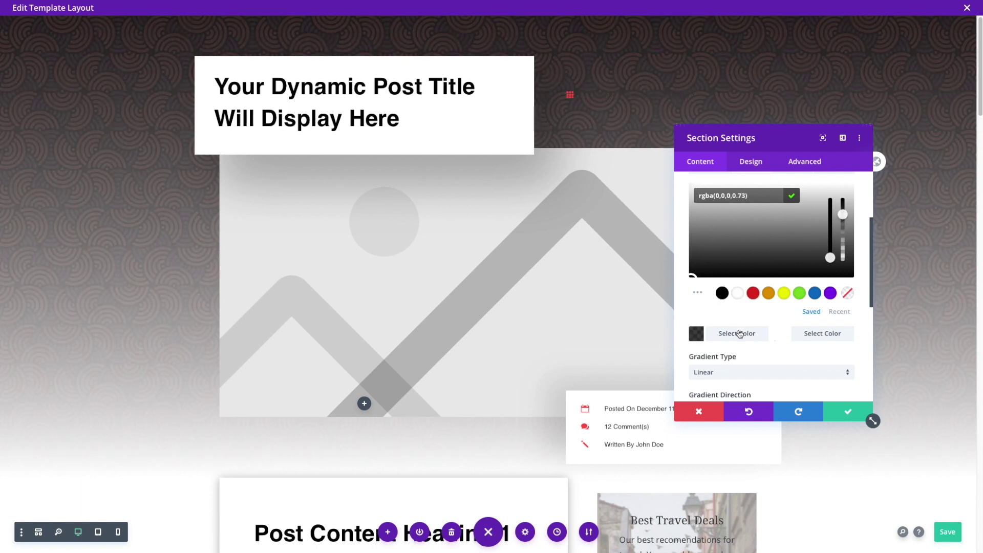
click(737, 292)
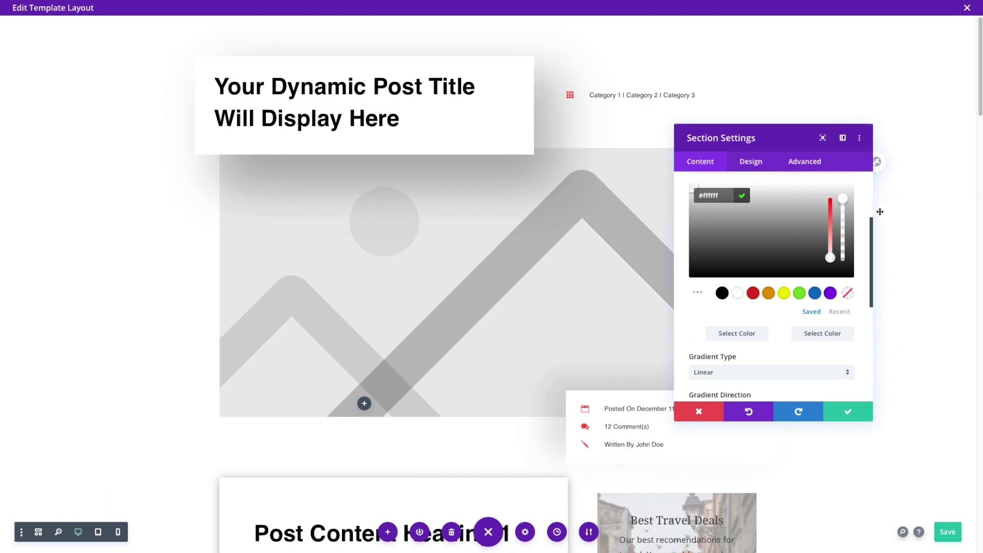
drag(842, 198, 838, 231)
click(846, 411)
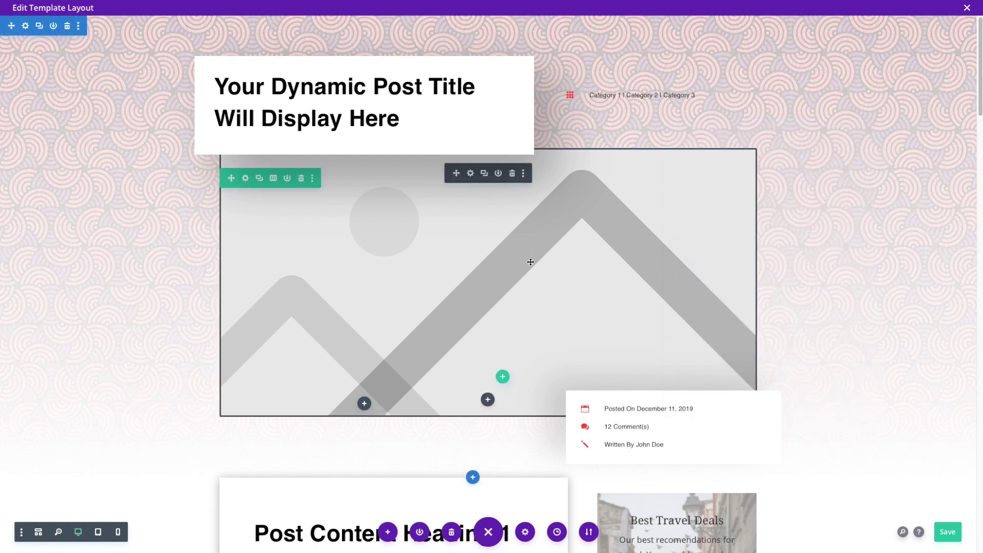
scroll(145, 241, down, 1)
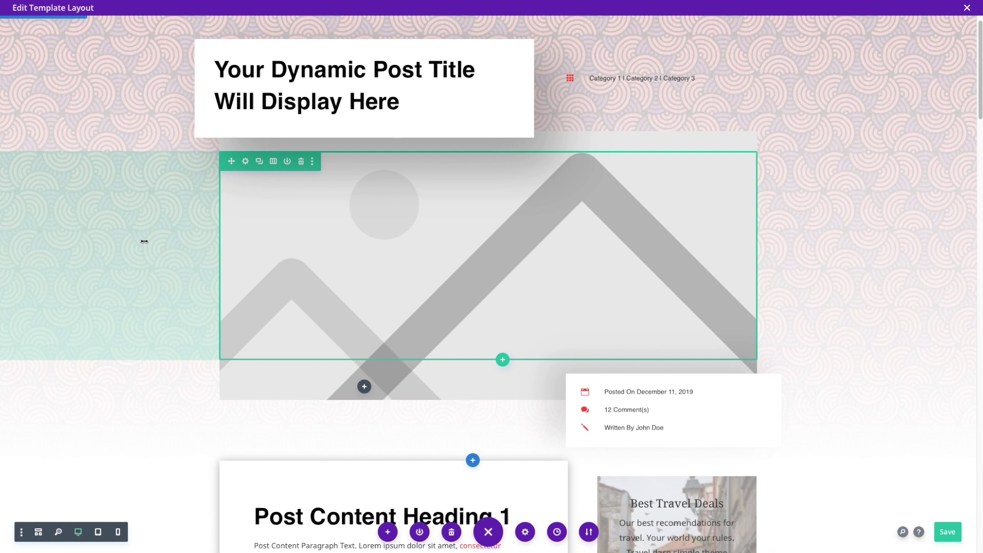
scroll(145, 241, up, 1)
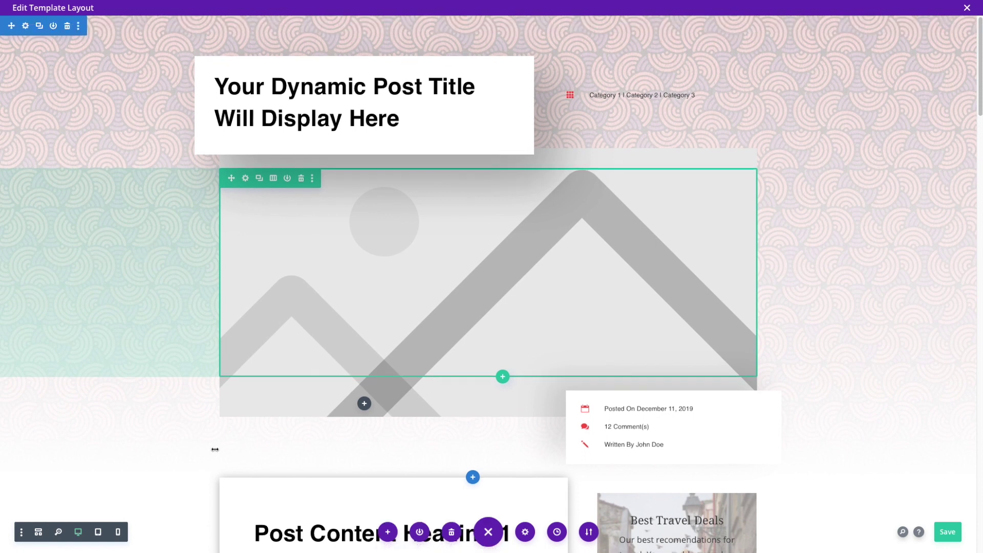
Step: Add the pink and purple overlapping-circles pattern from the media library as the post content section's background image
scroll(145, 329, down, 5)
scroll(147, 327, down, 2)
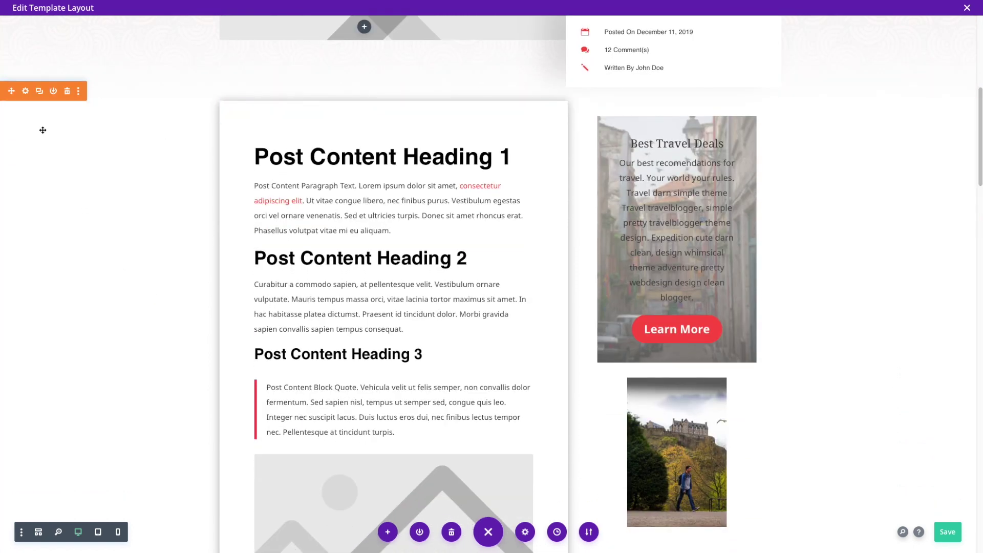
click(27, 91)
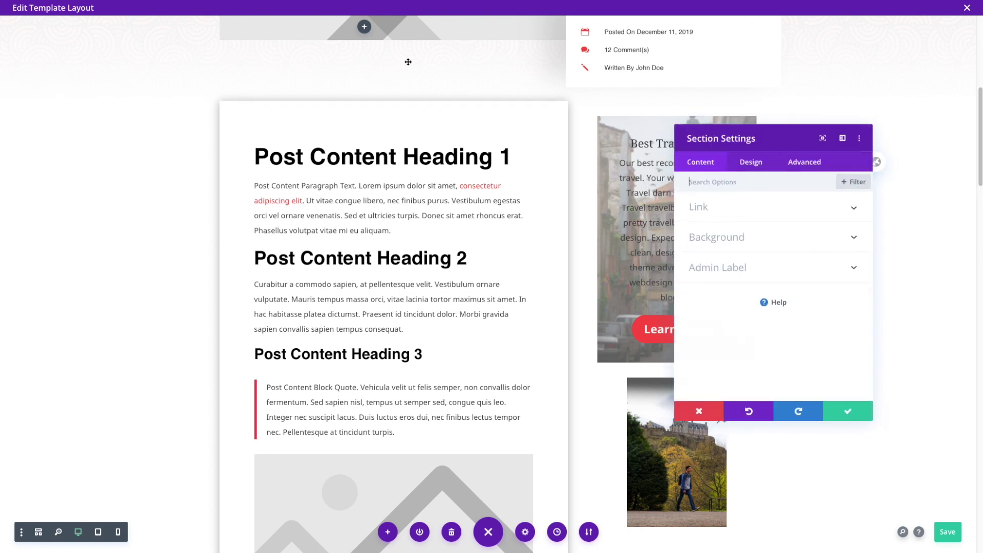
click(738, 239)
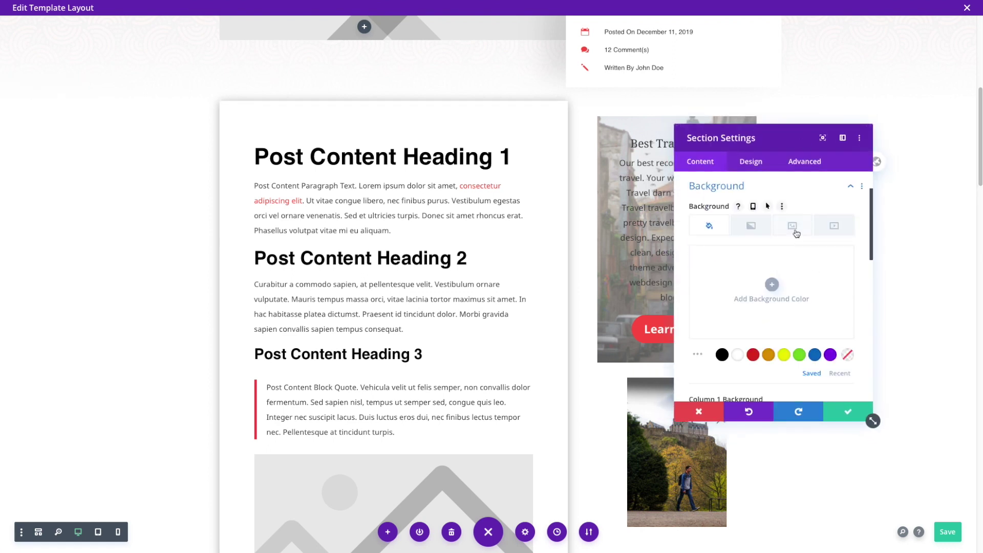
click(793, 227)
click(771, 284)
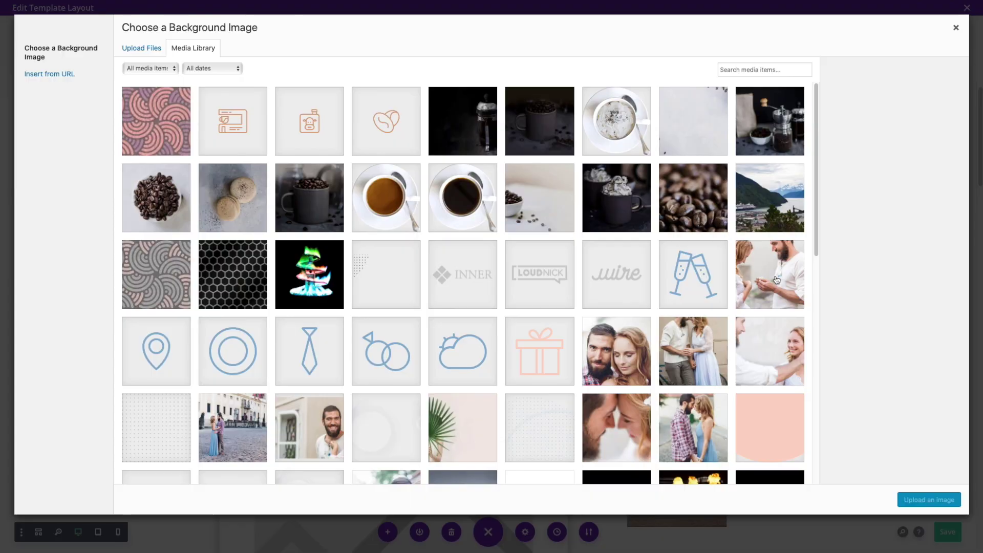
click(146, 126)
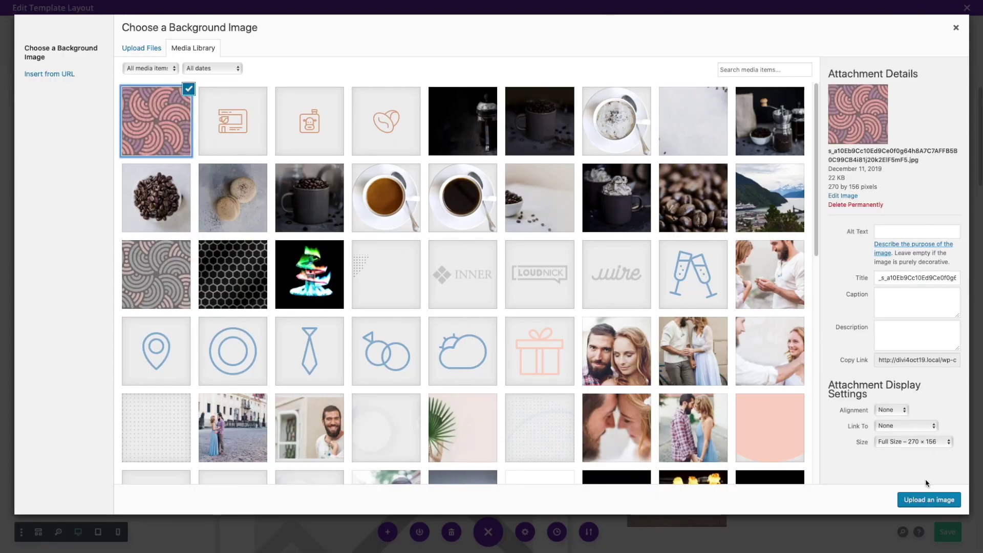
click(926, 499)
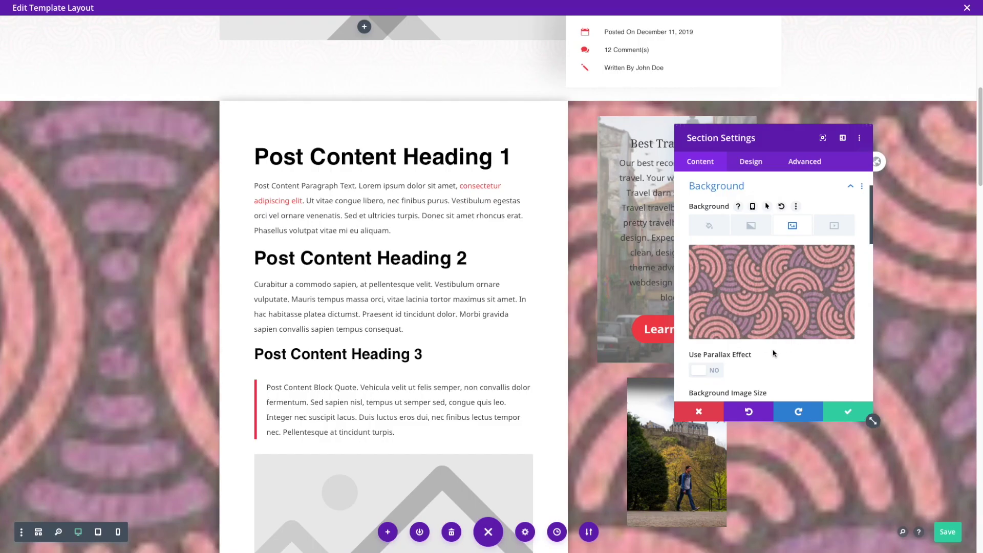
Step: Set the content section's background image to Actual Size and its repeat option to Repeat
scroll(773, 354, down, 2)
click(726, 328)
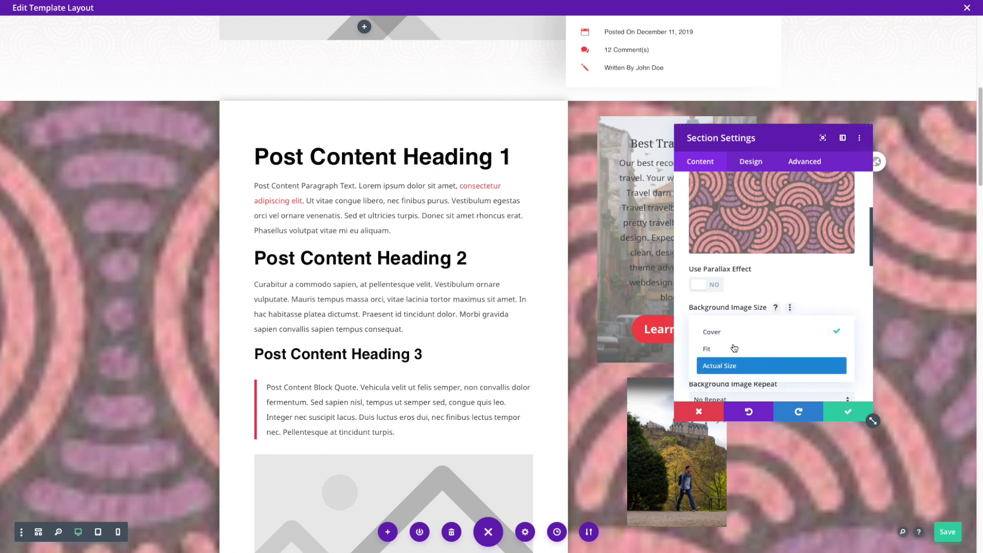
click(734, 365)
click(747, 364)
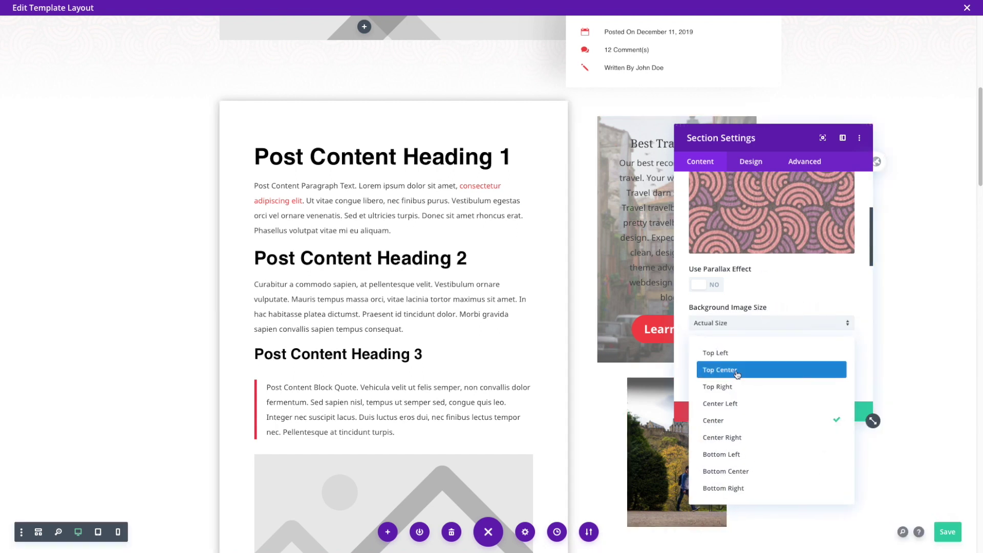
click(744, 320)
scroll(742, 353, down, 1)
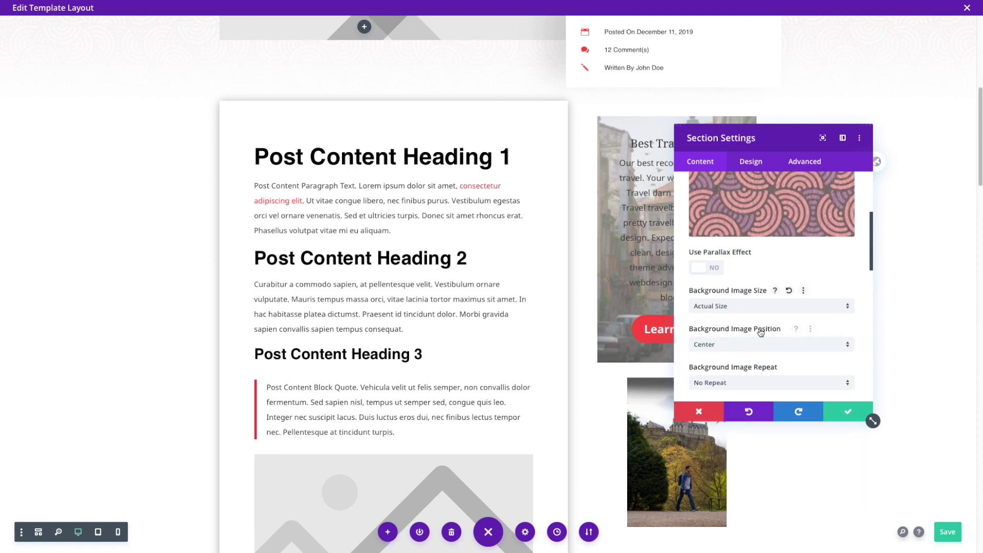
scroll(739, 361, down, 1)
click(738, 365)
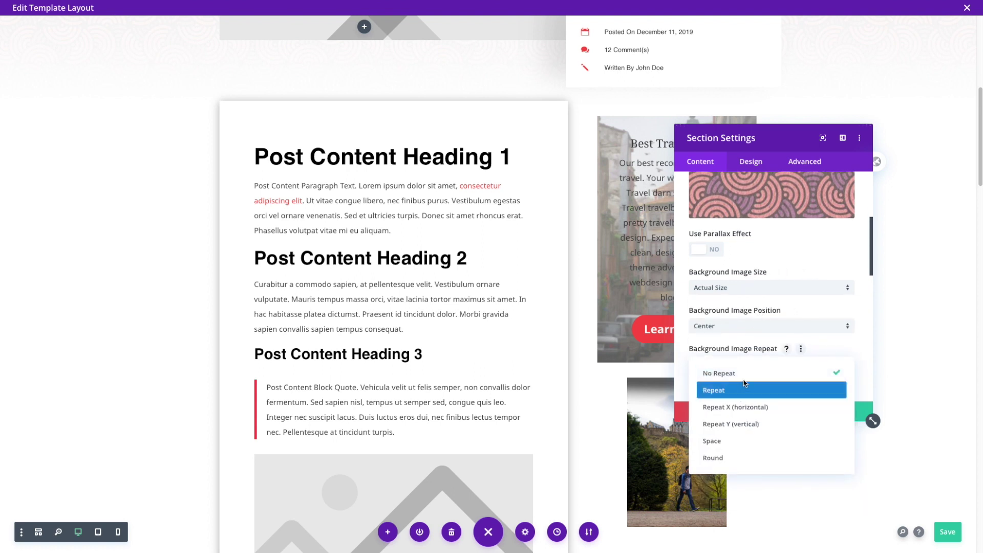
click(743, 389)
scroll(785, 317, down, 3)
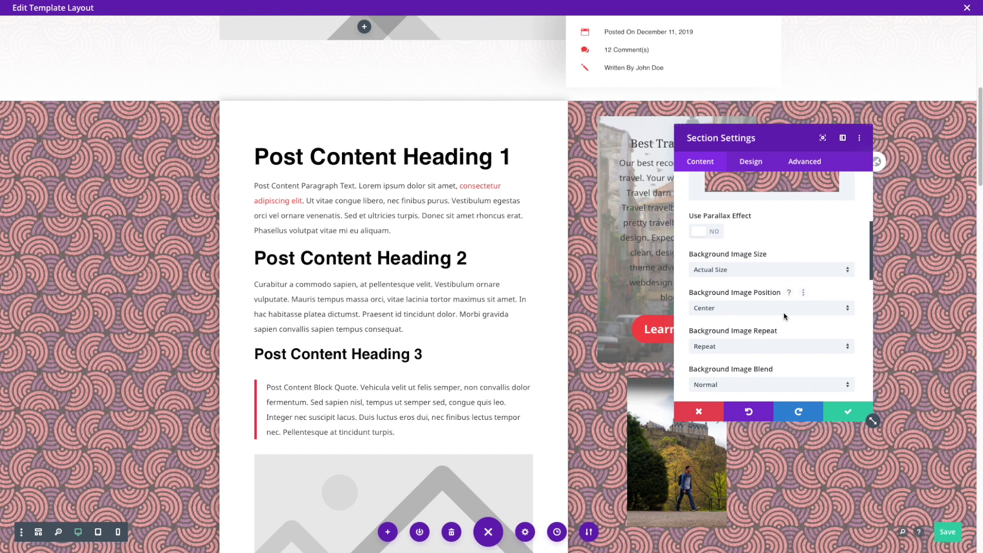
Step: Add a background gradient to the content section and set its first colour to white #ffffff
scroll(767, 315, up, 6)
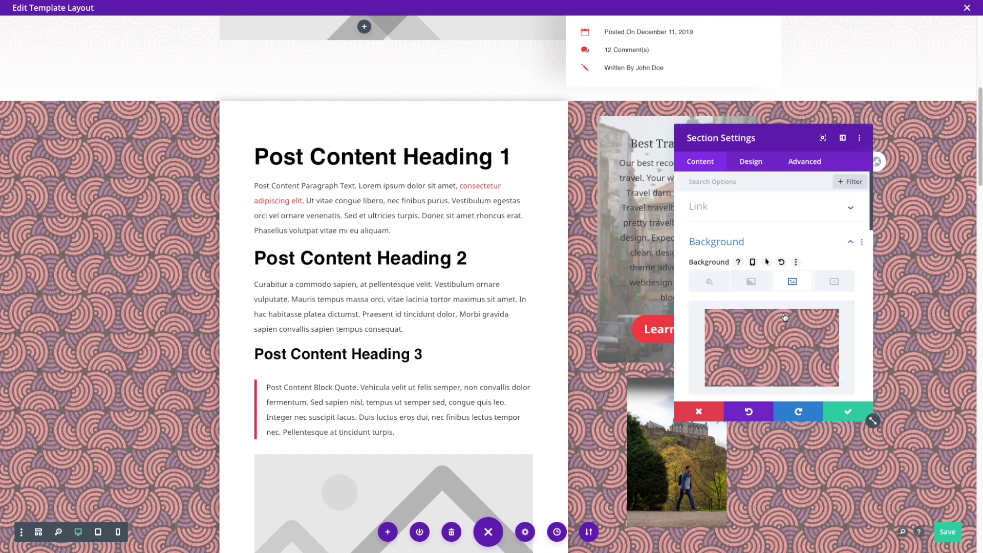
click(751, 281)
scroll(773, 274, down, 2)
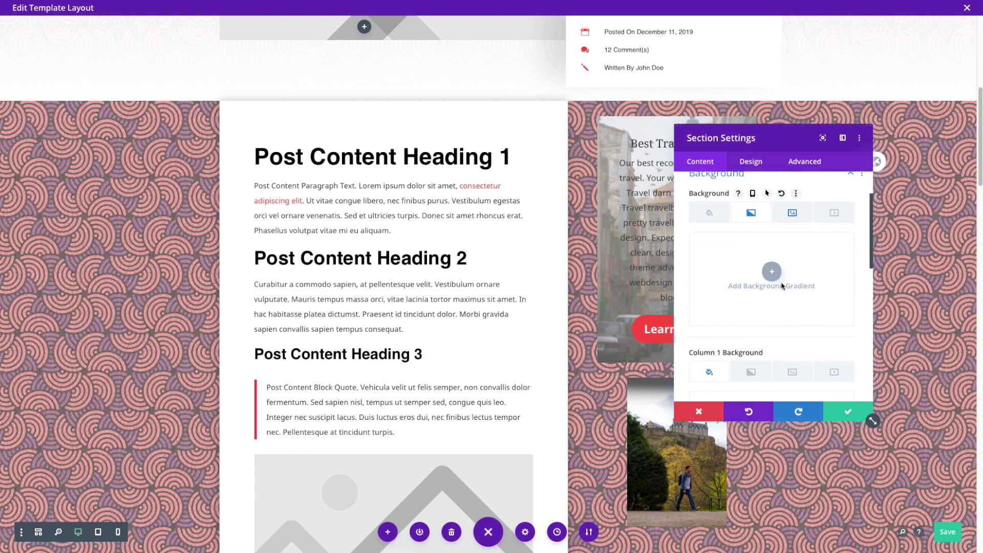
scroll(773, 279, down, 1)
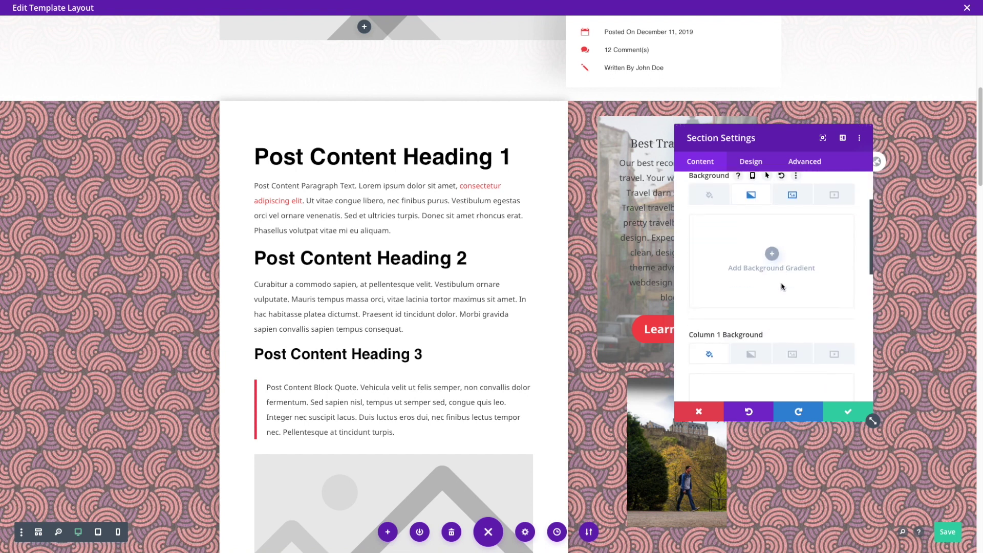
click(770, 252)
scroll(795, 308, down, 2)
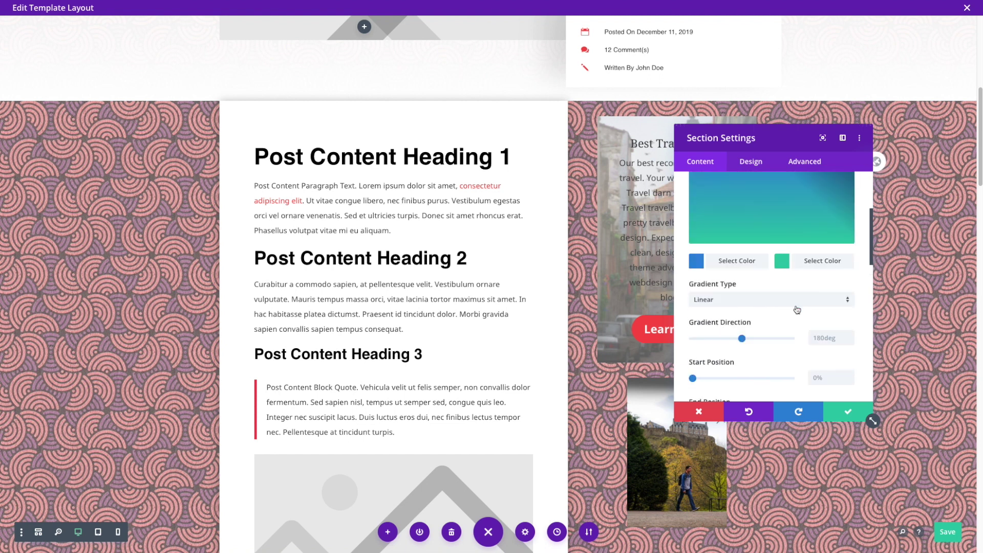
click(699, 246)
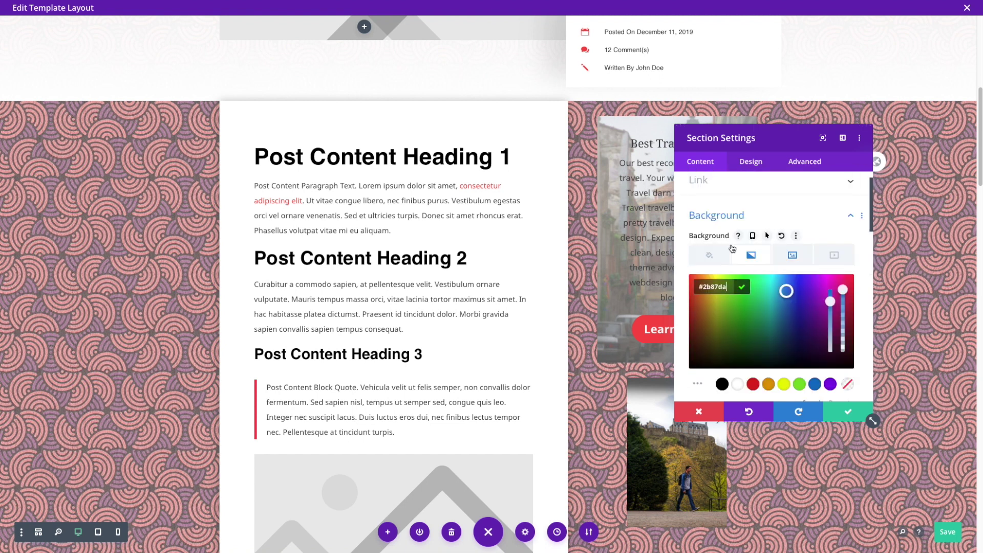
scroll(751, 364, down, 1)
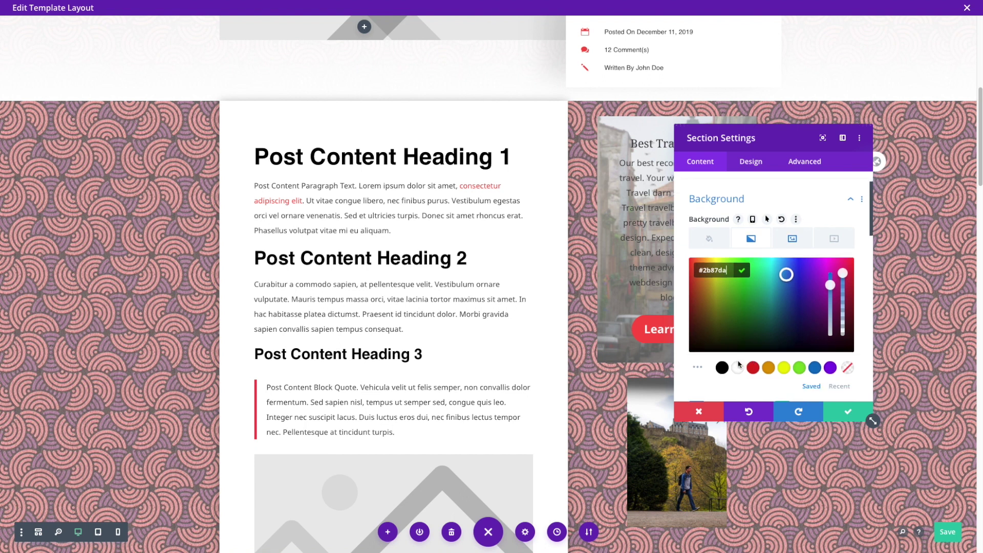
click(737, 367)
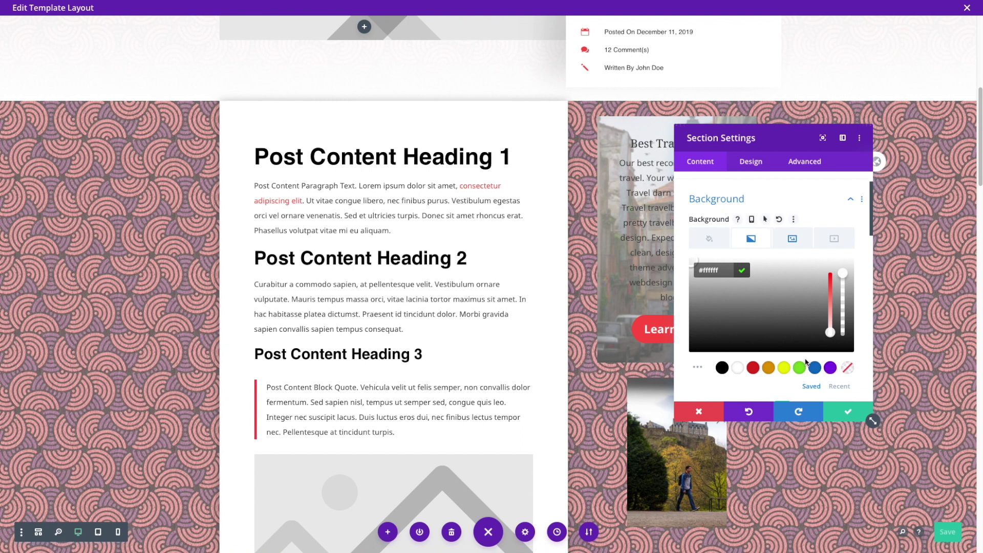
Step: Make the content section's gradient Radial and set its second colour to white #ffffff
scroll(776, 284, down, 3)
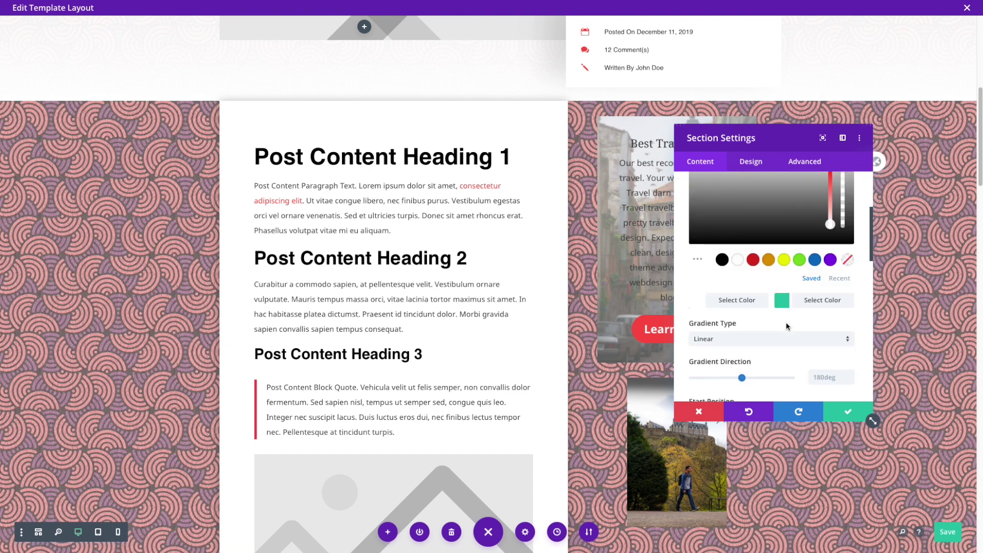
scroll(785, 321, down, 1)
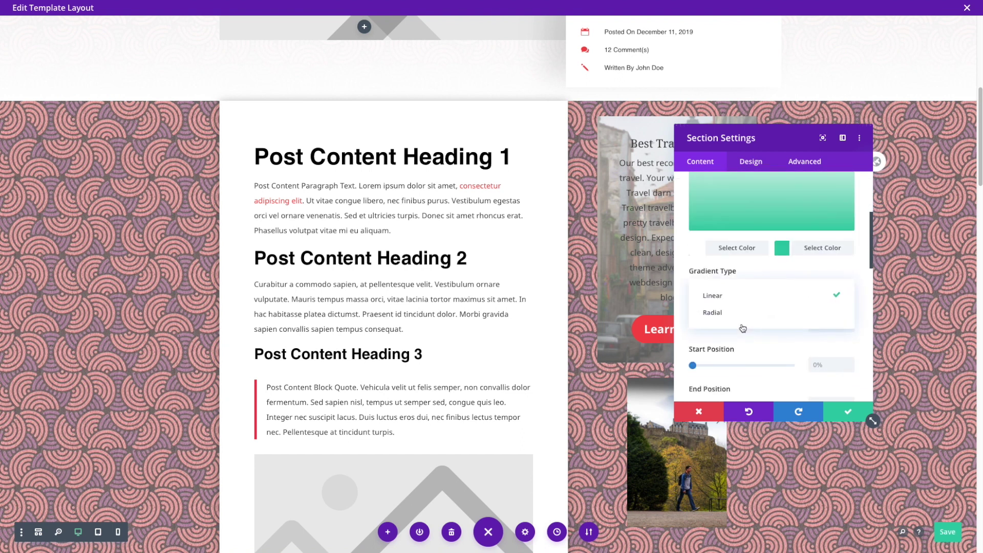
click(744, 312)
scroll(755, 319, up, 2)
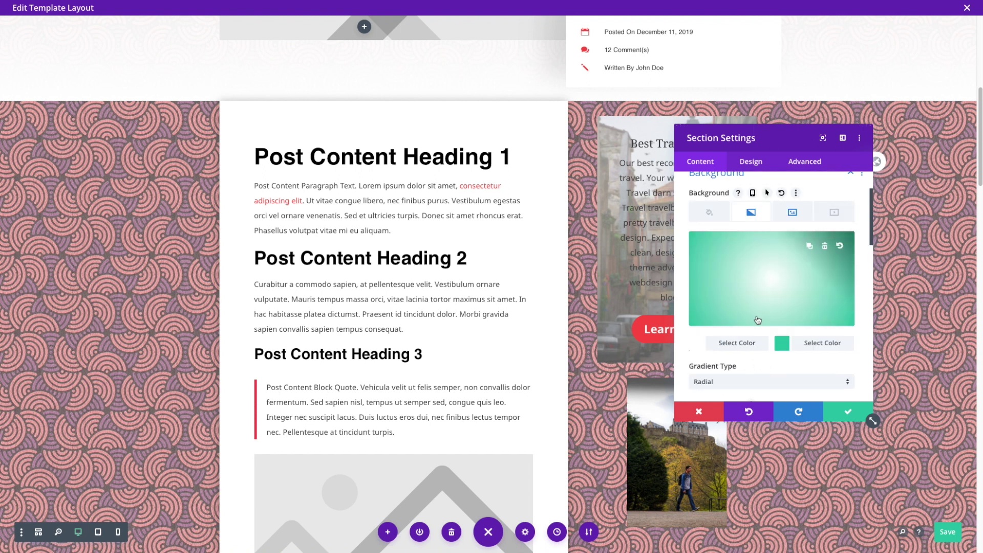
click(781, 343)
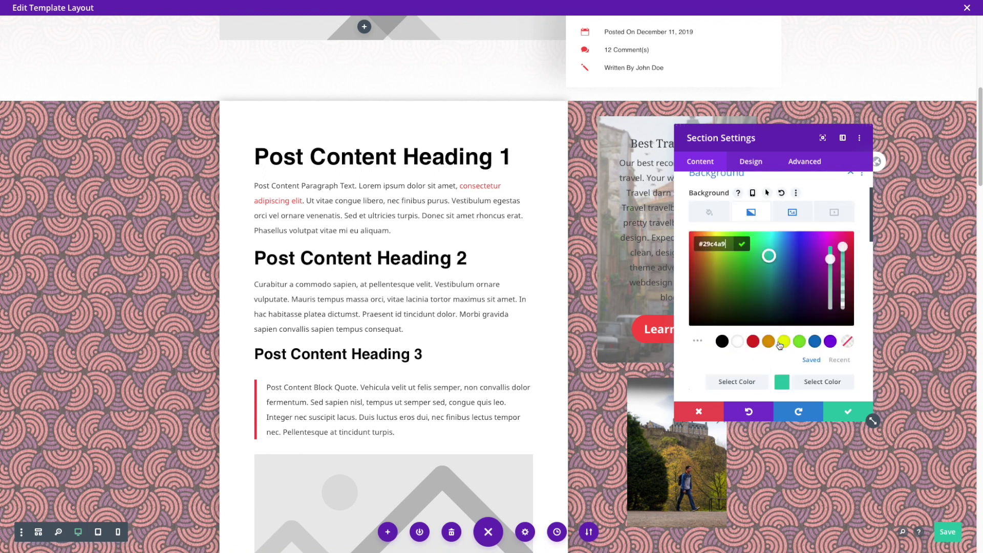
click(737, 342)
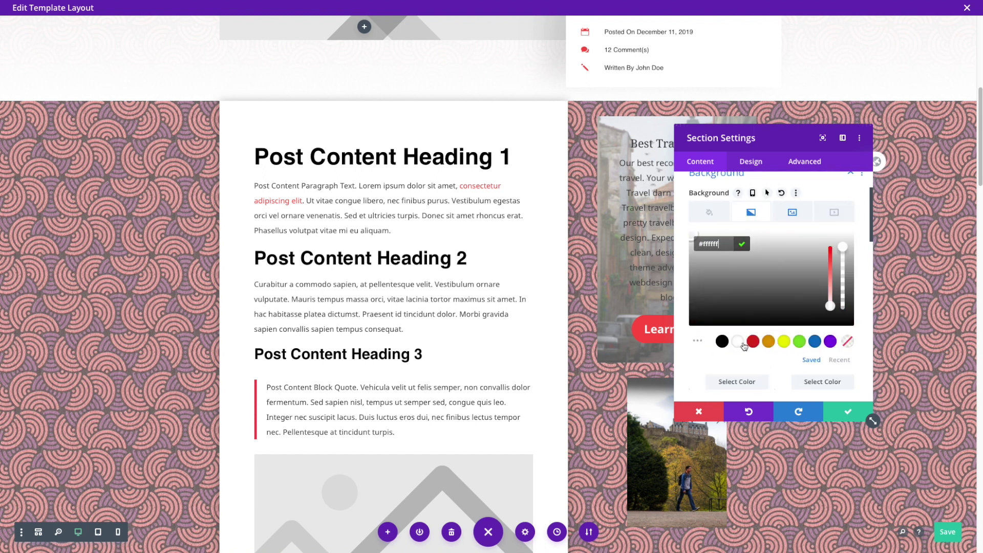
click(761, 299)
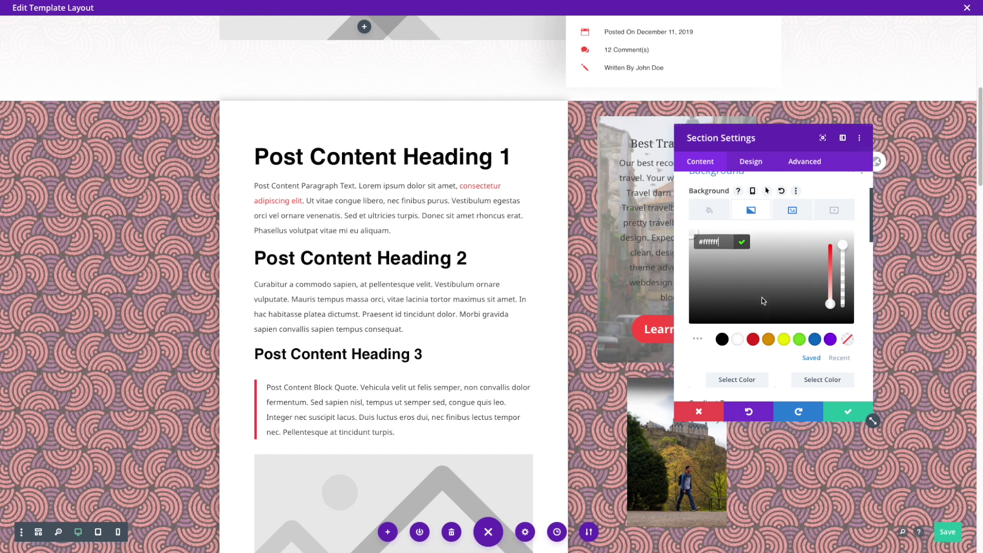
Step: Place the content section's gradient above the background image
scroll(761, 297, down, 3)
scroll(750, 356, down, 3)
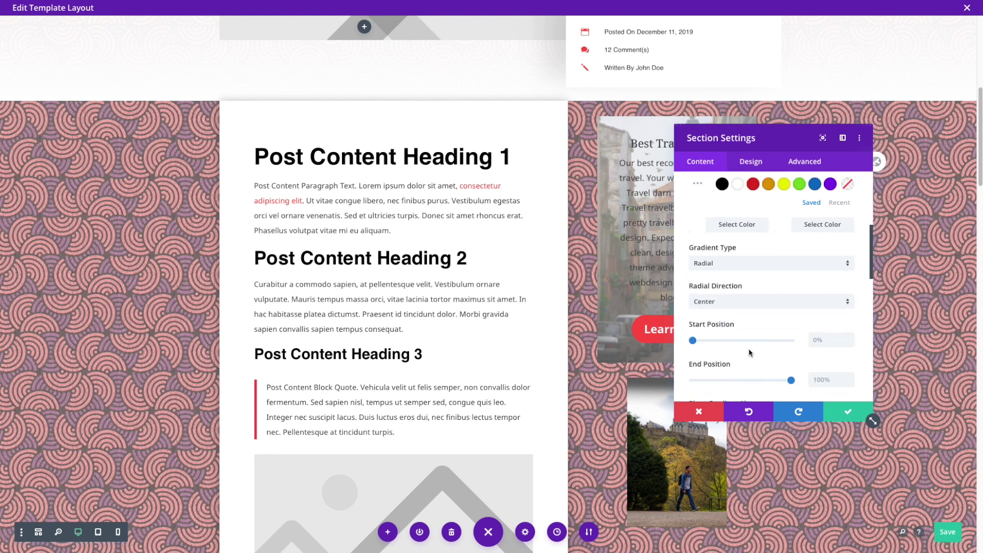
click(713, 372)
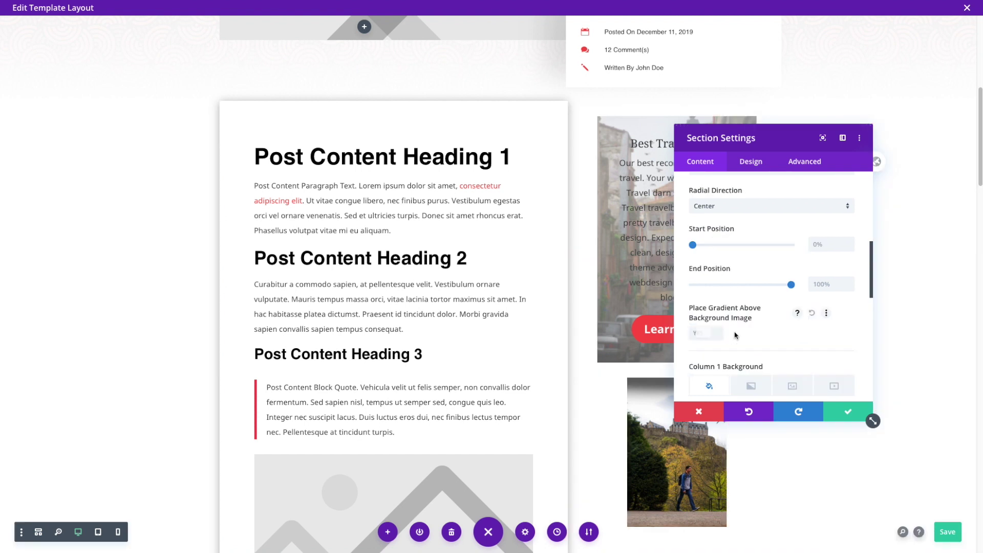
Step: Set the radial gradient's first colour to translucent white, rgba(255,255,255,0.61), and save the section settings
scroll(741, 335, up, 5)
scroll(740, 334, down, 1)
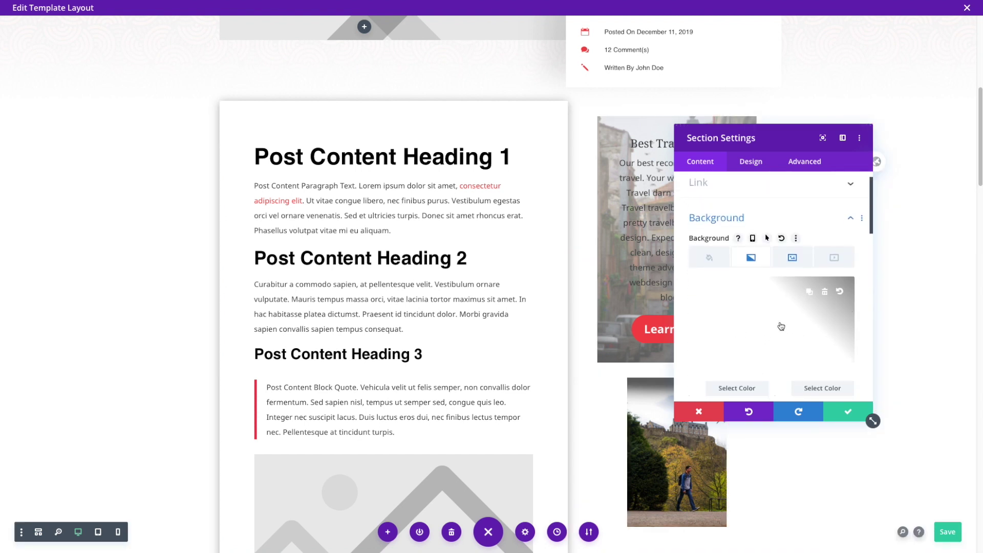
scroll(788, 323, down, 3)
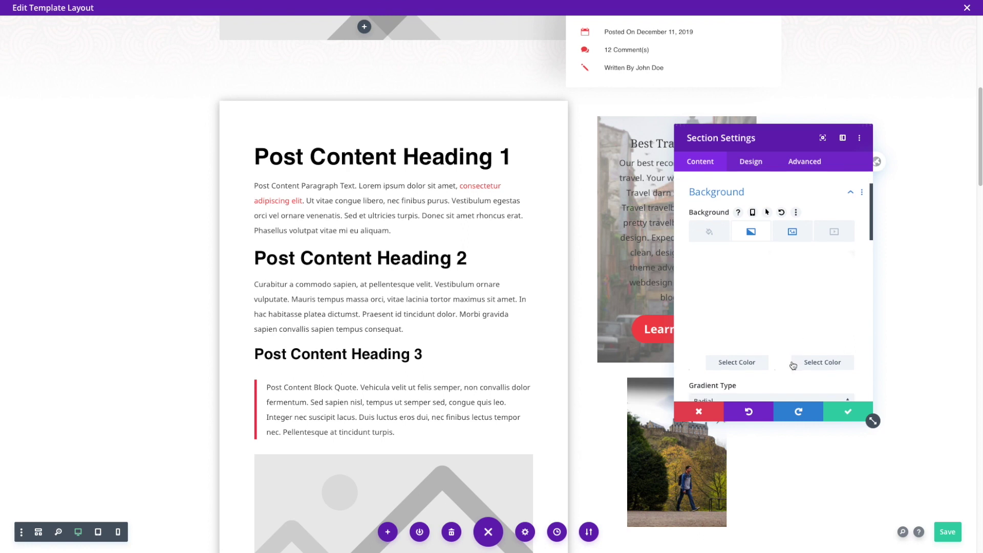
click(703, 364)
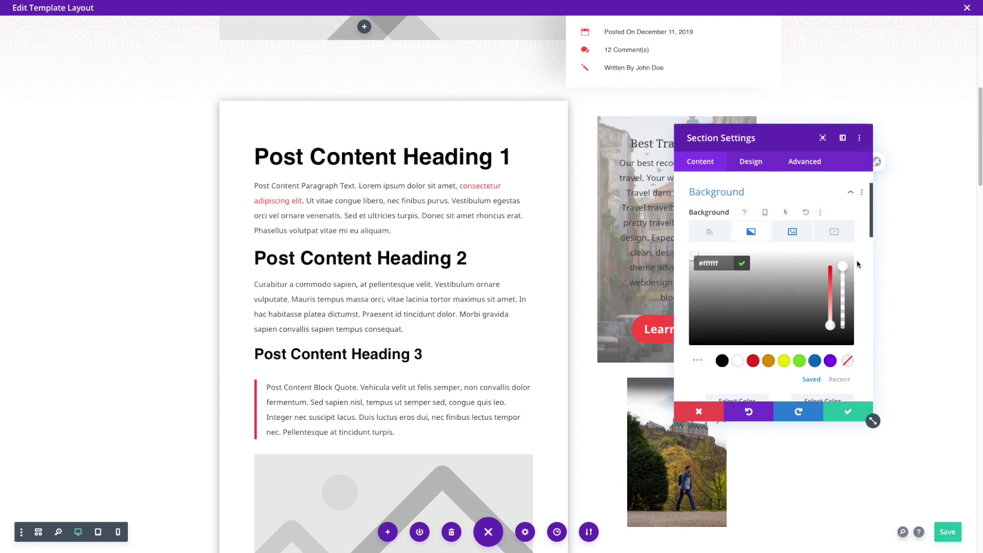
click(844, 293)
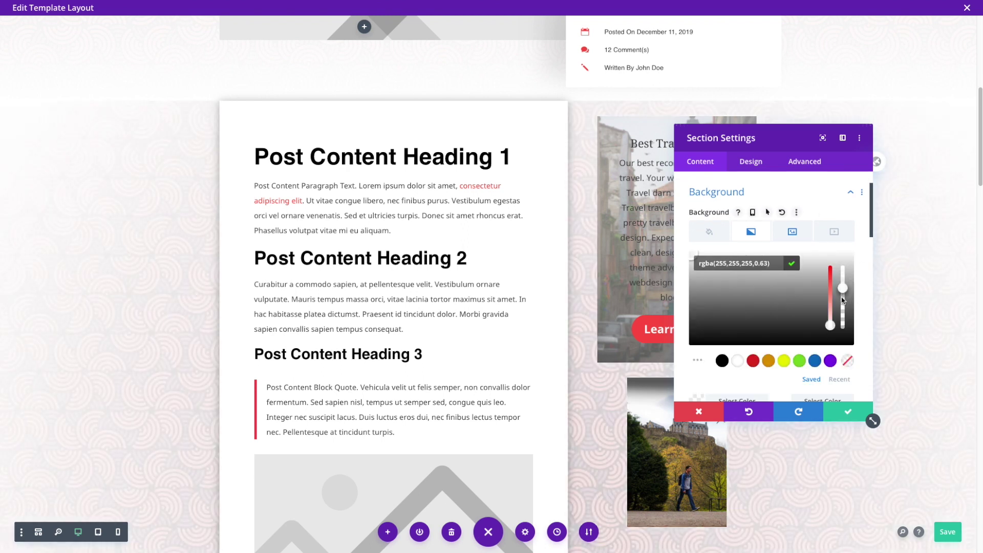
mouse_move(840, 307)
mouse_down()
mouse_move(839, 264)
mouse_move(836, 300)
mouse_up()
scroll(401, 151, up, 4)
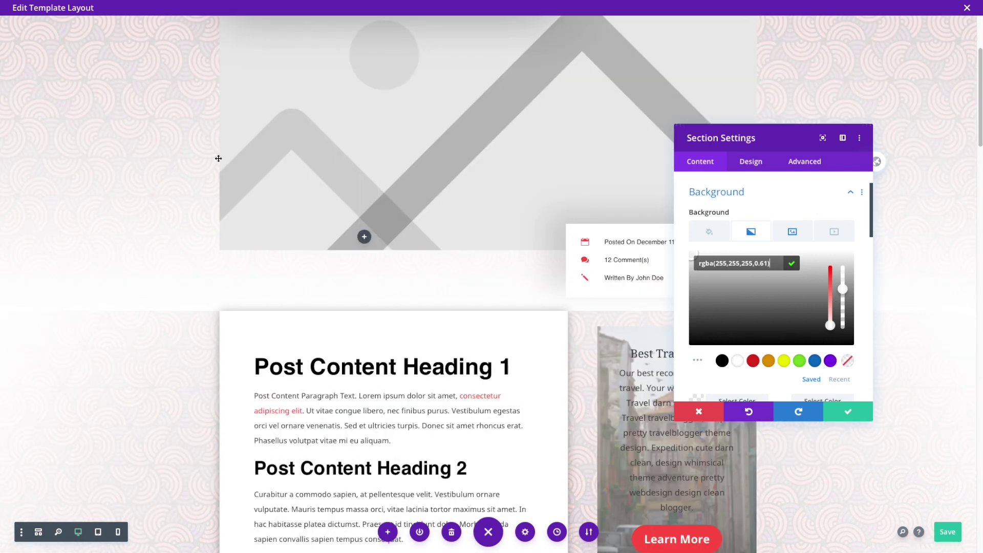
scroll(218, 155, down, 1)
scroll(189, 152, down, 3)
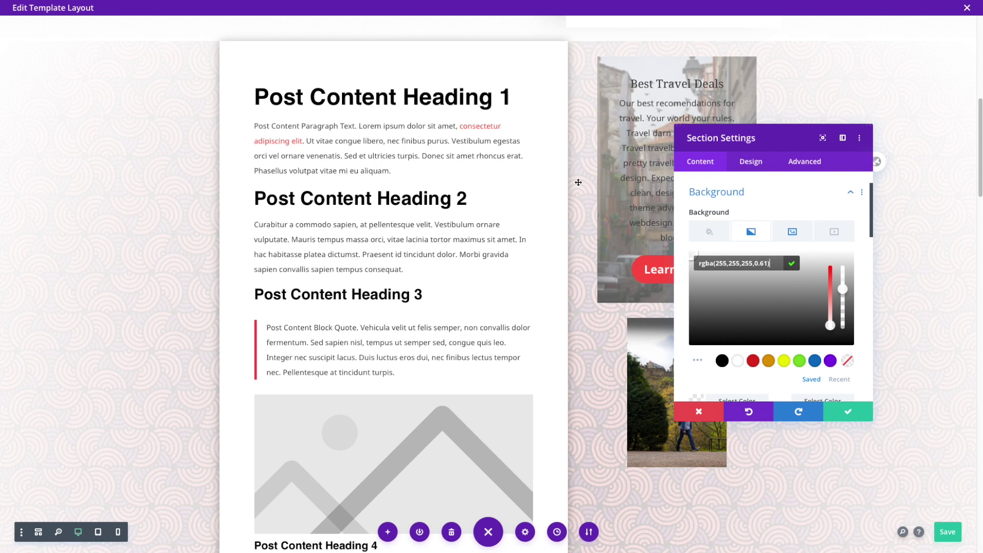
scroll(578, 183, down, 1)
click(863, 413)
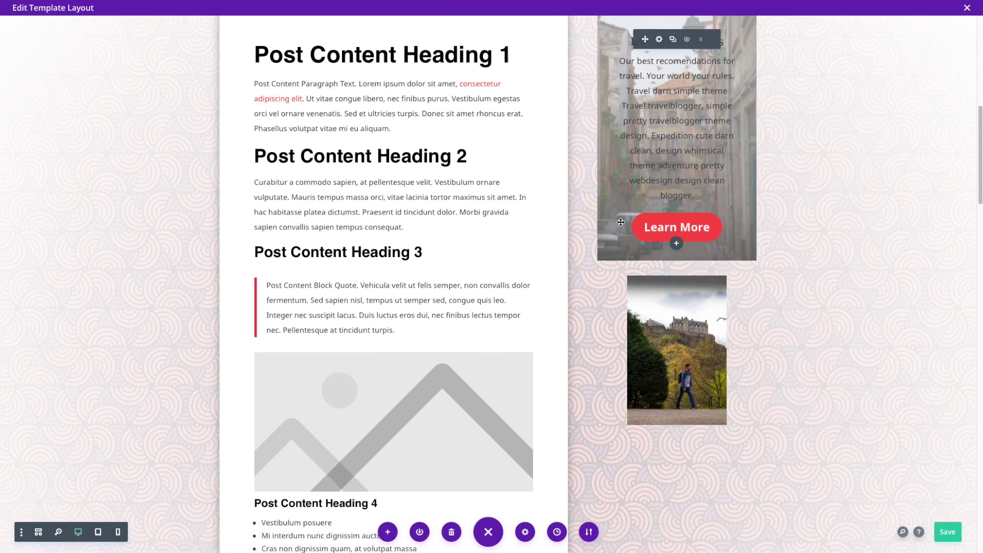
scroll(568, 147, down, 4)
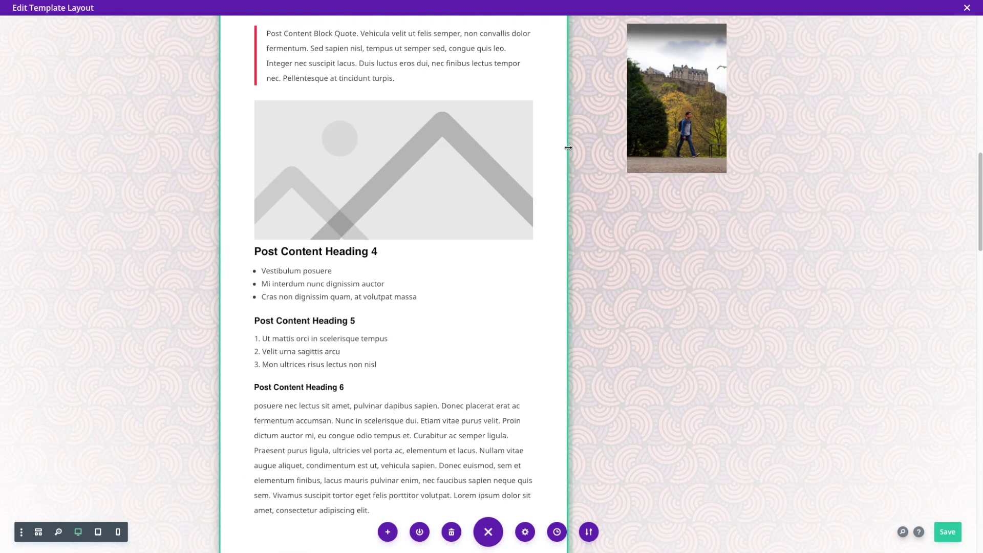
scroll(568, 147, down, 2)
scroll(568, 147, up, 10)
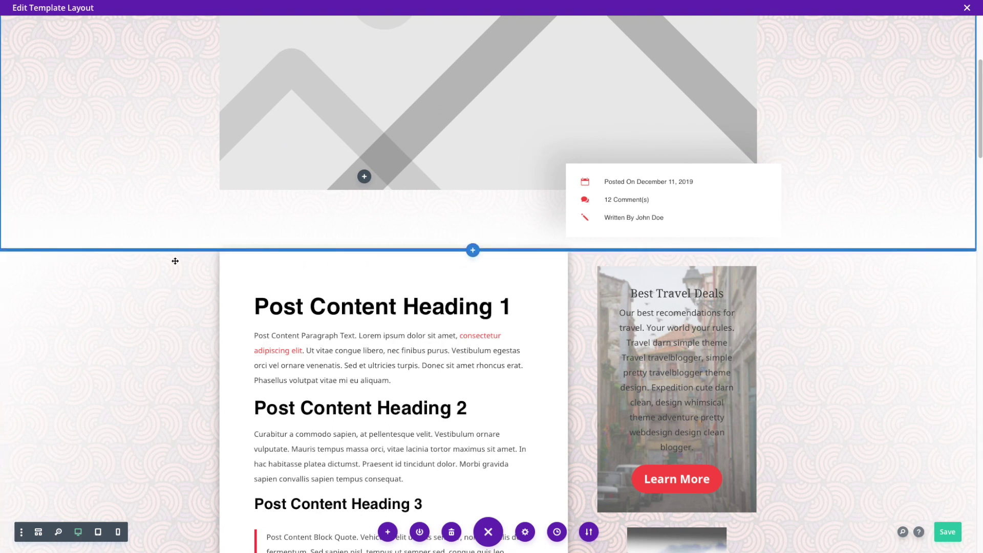
Step: Increase the content section's top padding slightly and set its radial background gradient's end position to 67%, saving the section settings
drag(175, 253, 173, 284)
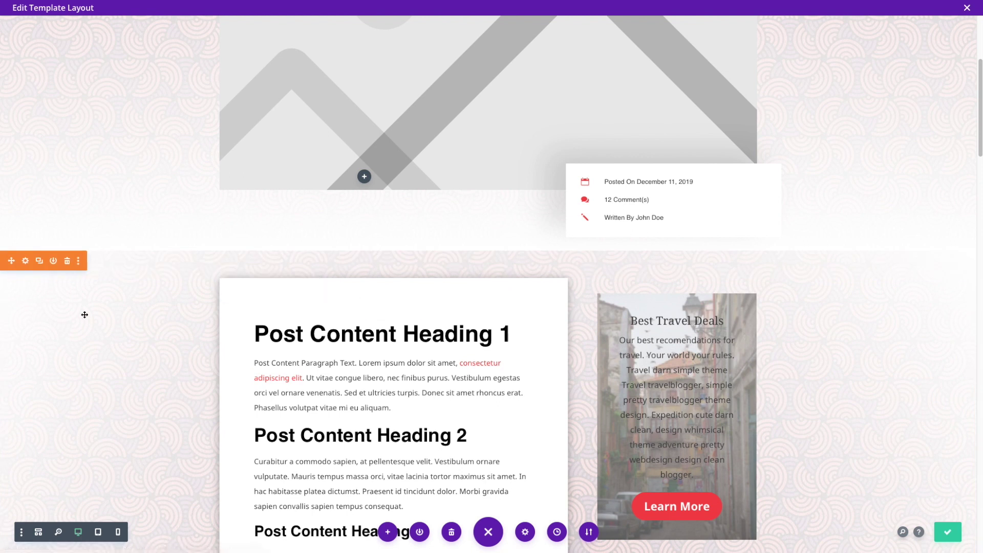
click(25, 261)
click(726, 237)
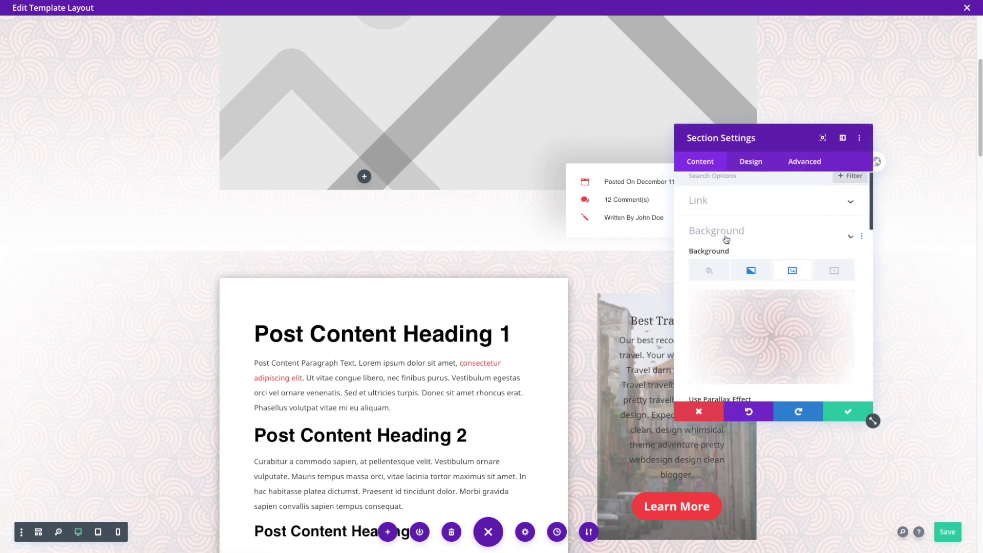
scroll(811, 348, down, 3)
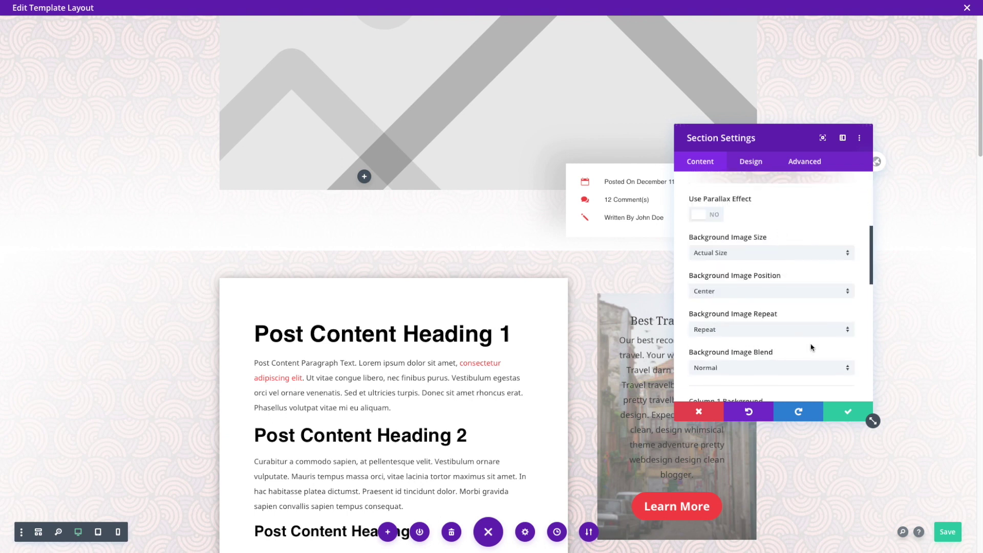
scroll(810, 343, up, 5)
click(751, 285)
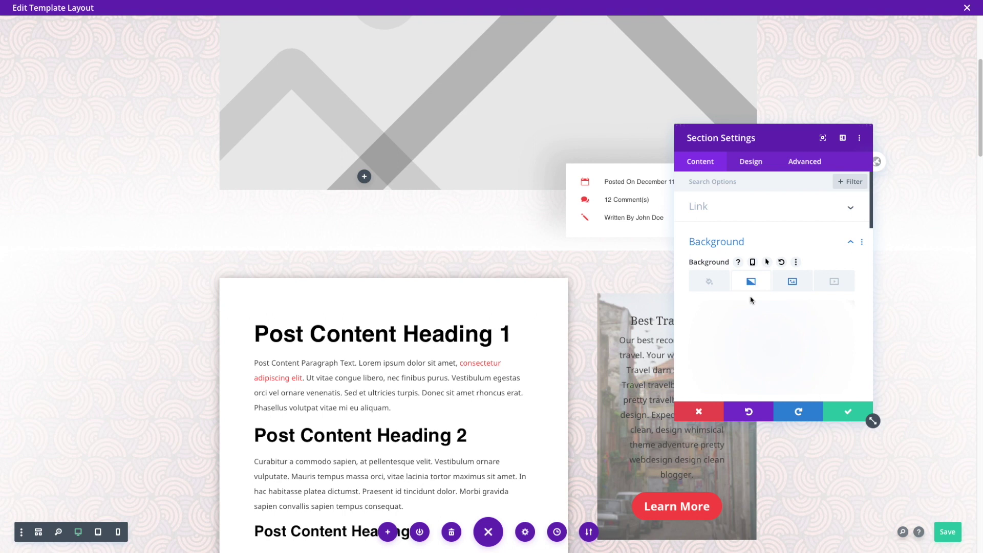
scroll(752, 300, down, 3)
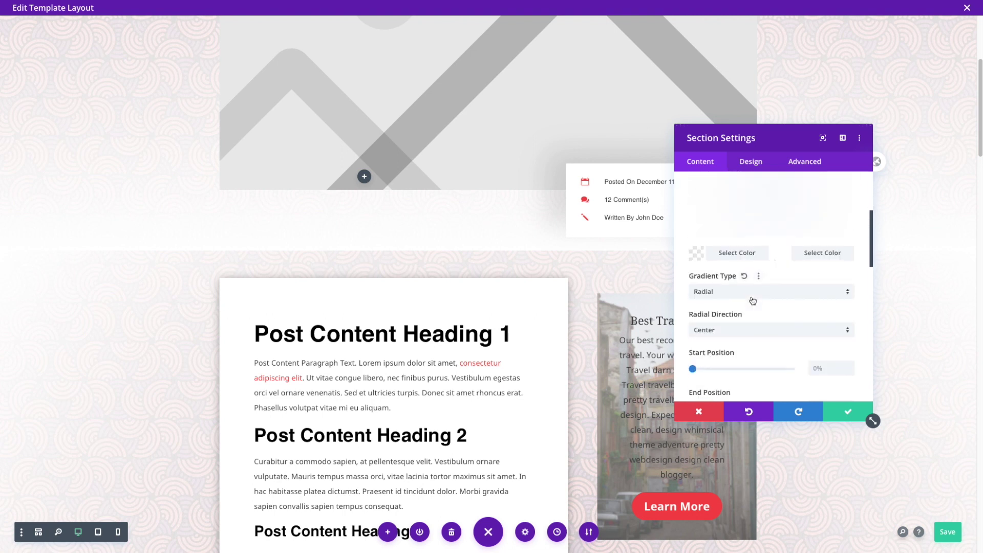
scroll(752, 299, down, 1)
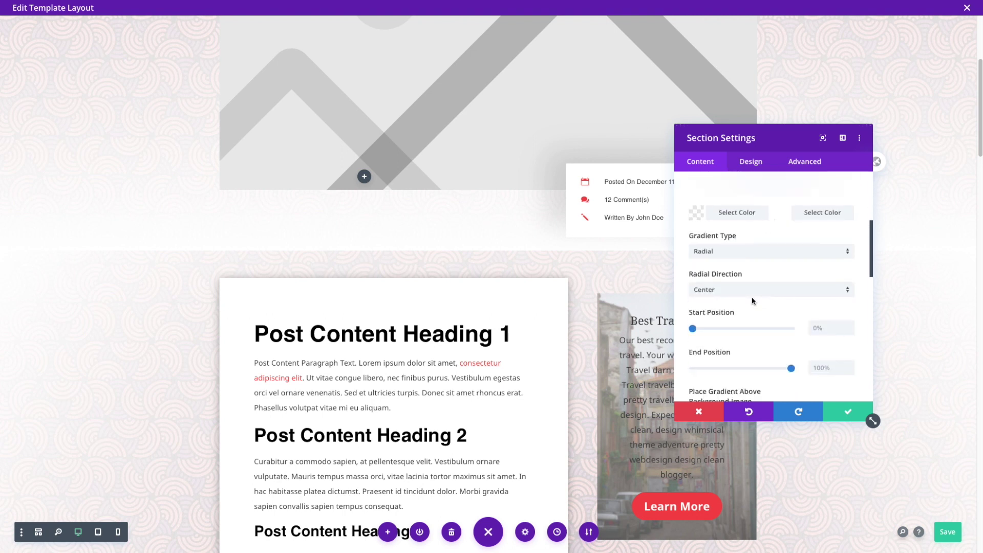
mouse_move(693, 329)
mouse_down()
mouse_move(732, 329)
mouse_move(684, 325)
mouse_up()
drag(791, 368, 762, 368)
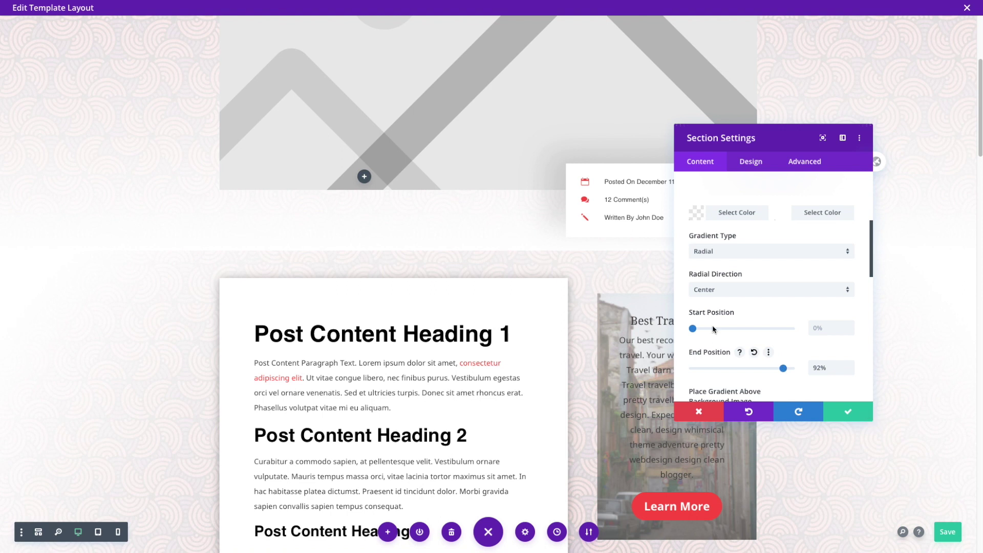
drag(781, 370, 769, 368)
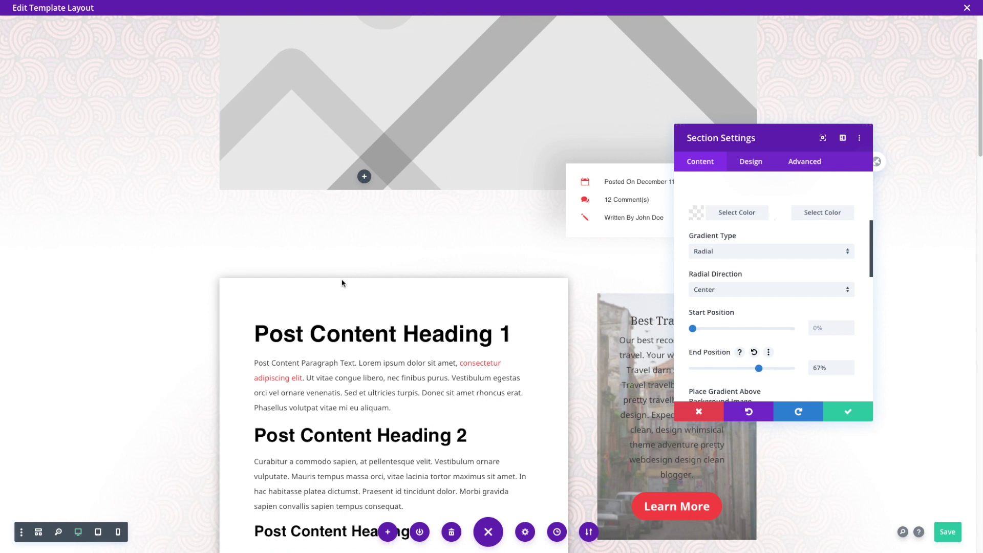
click(849, 412)
Step: Review the content section's softened pattern background and the rest of the template down to the subscribe section
scroll(180, 279, down, 4)
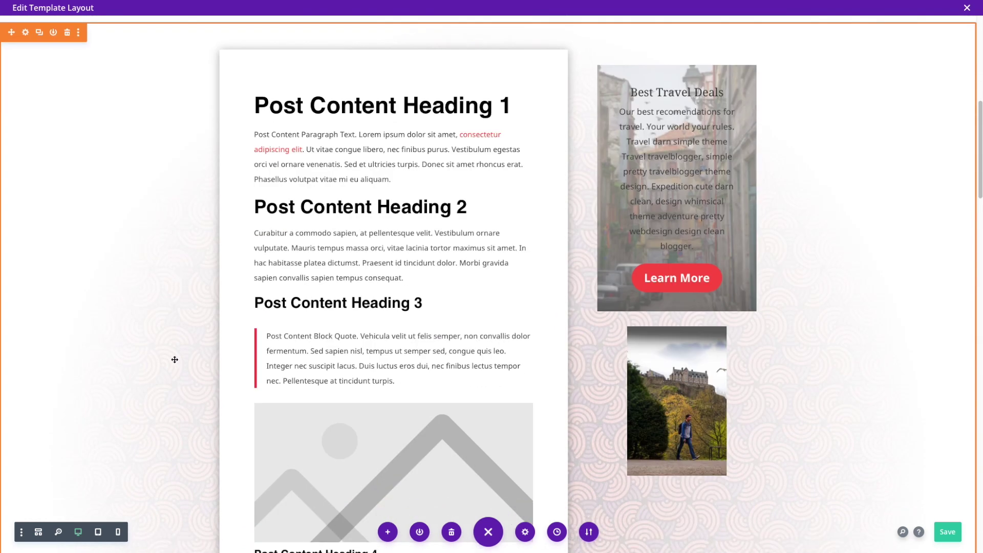
scroll(583, 390, down, 2)
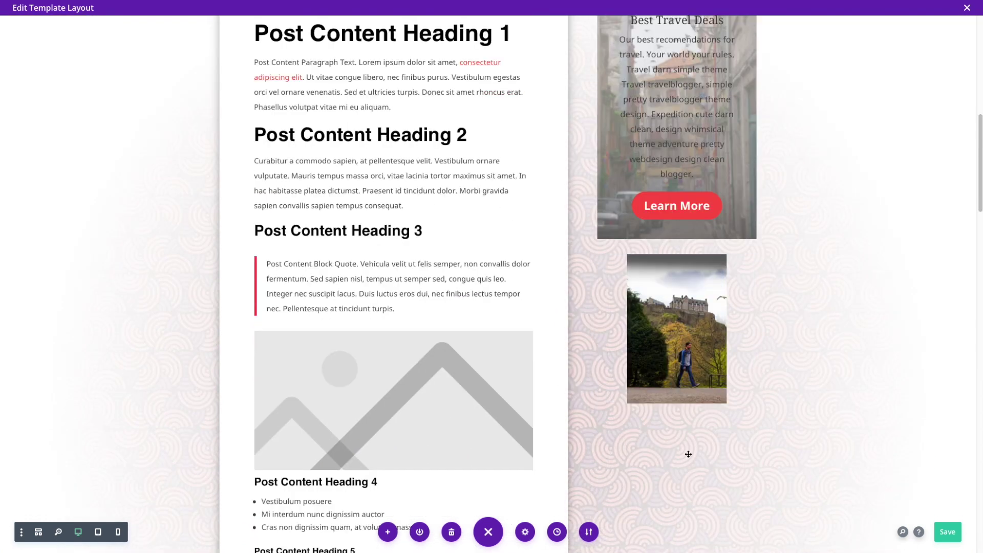
scroll(605, 368, down, 1)
scroll(608, 370, down, 1)
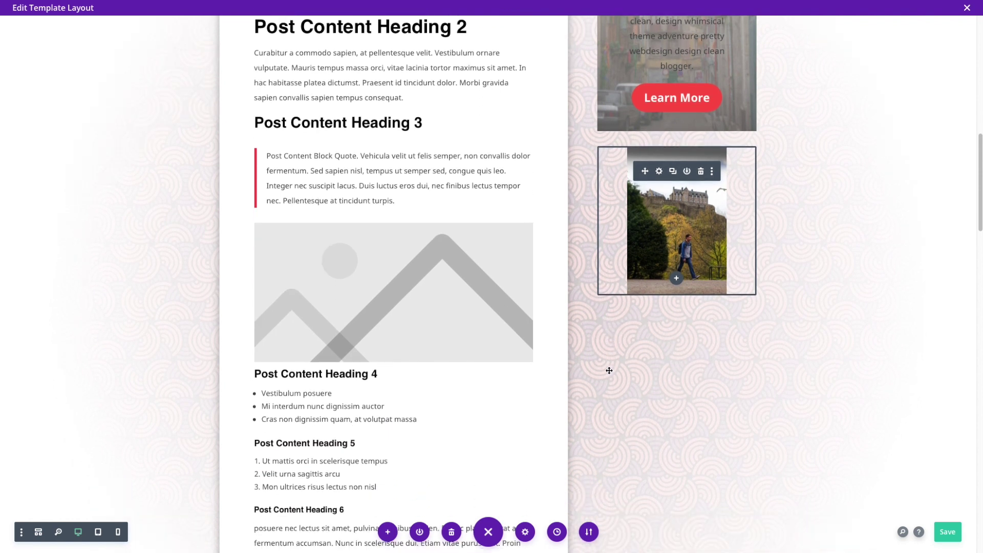
scroll(608, 369, down, 3)
scroll(608, 372, down, 10)
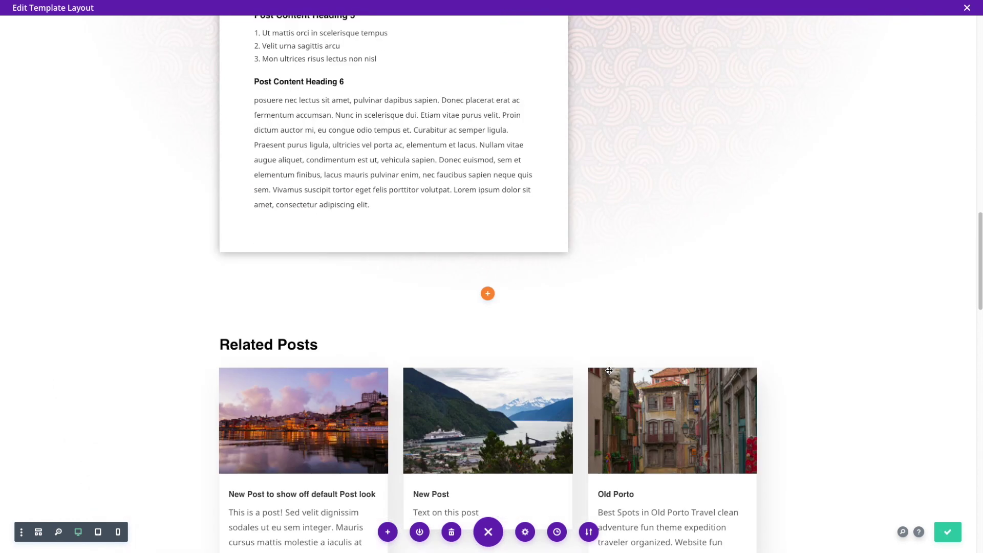
scroll(608, 370, down, 15)
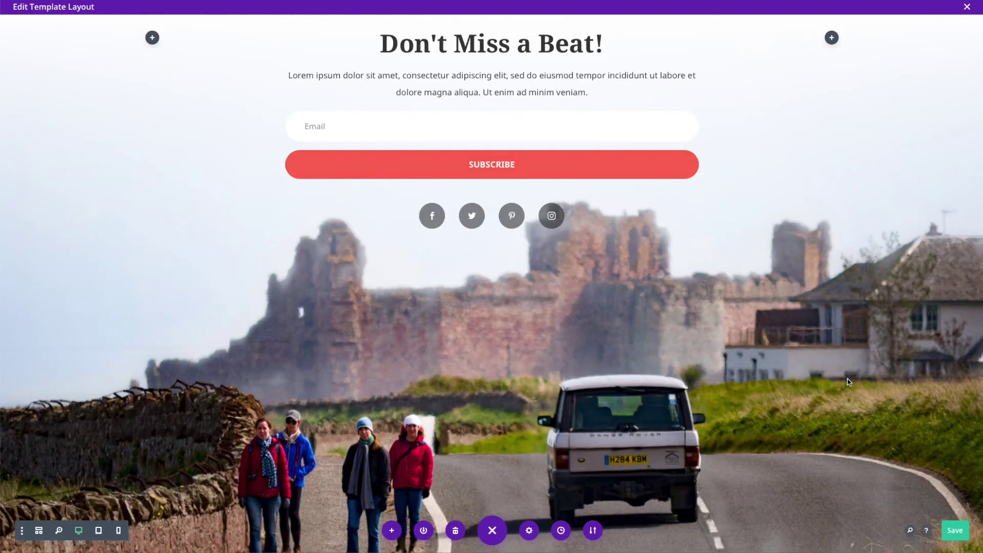
Step: Save the template layout, close its editor, and save the Theme Builder changes
click(954, 530)
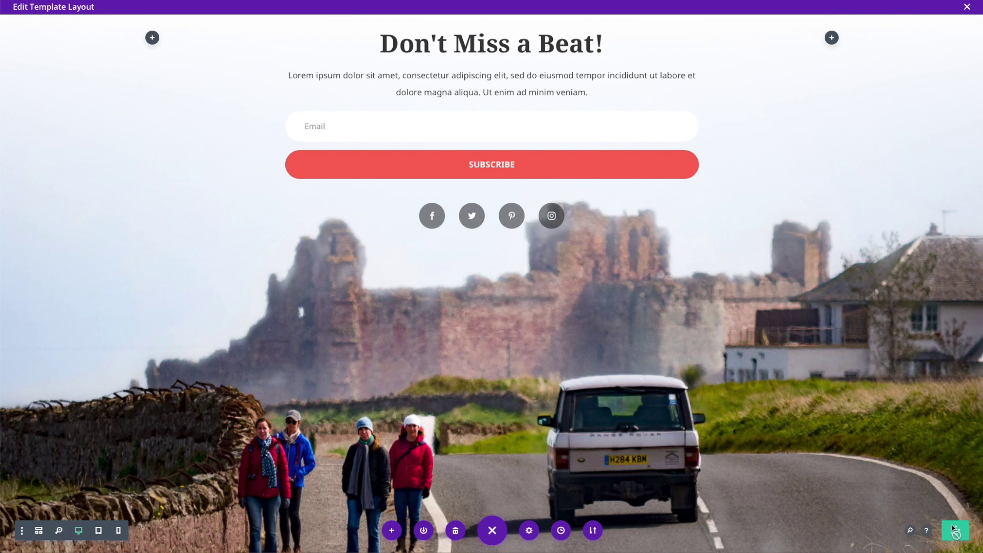
click(967, 7)
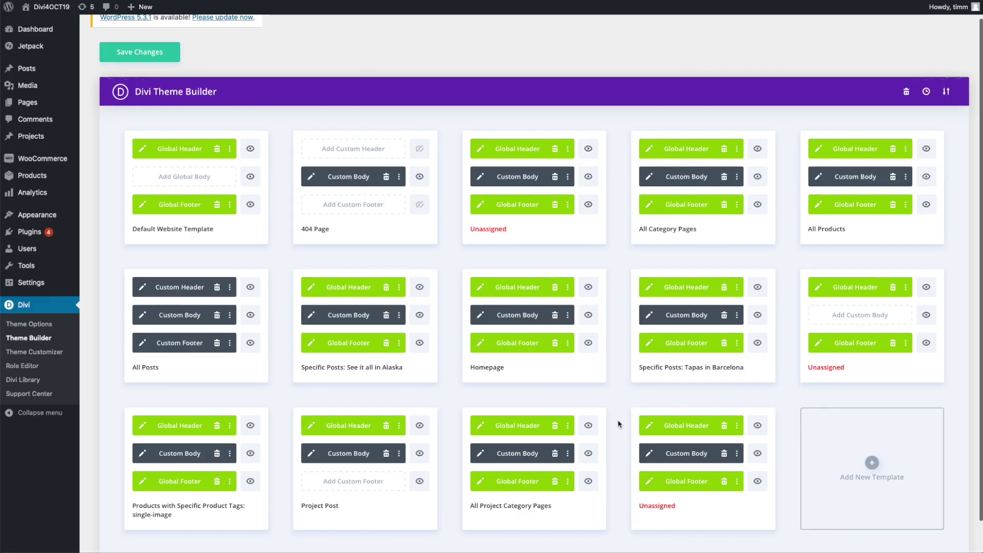
scroll(618, 424, down, 1)
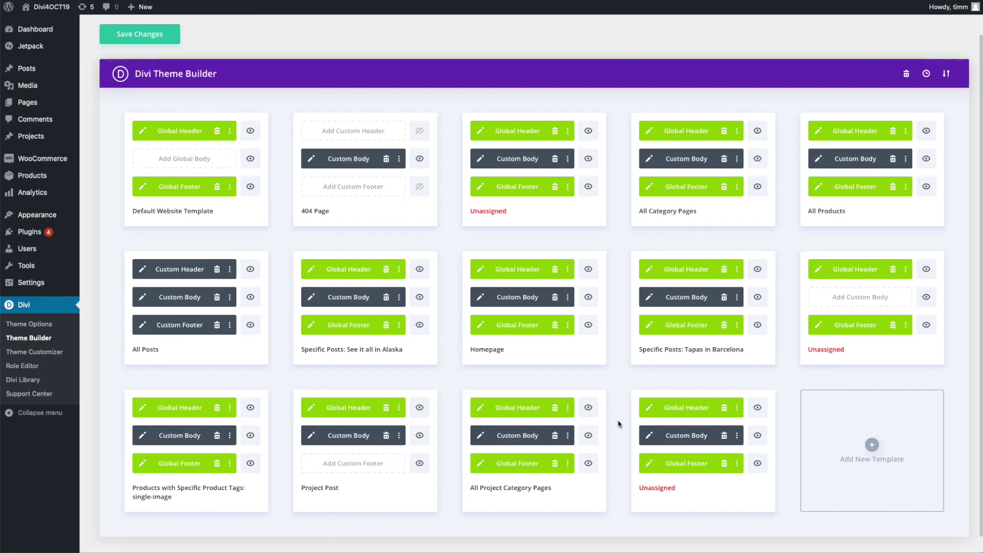
click(138, 34)
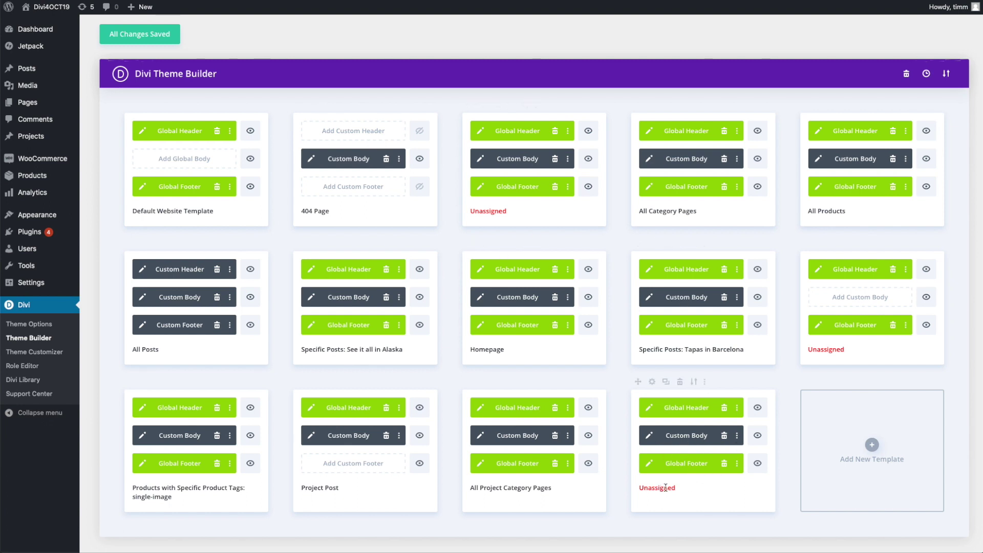
click(705, 382)
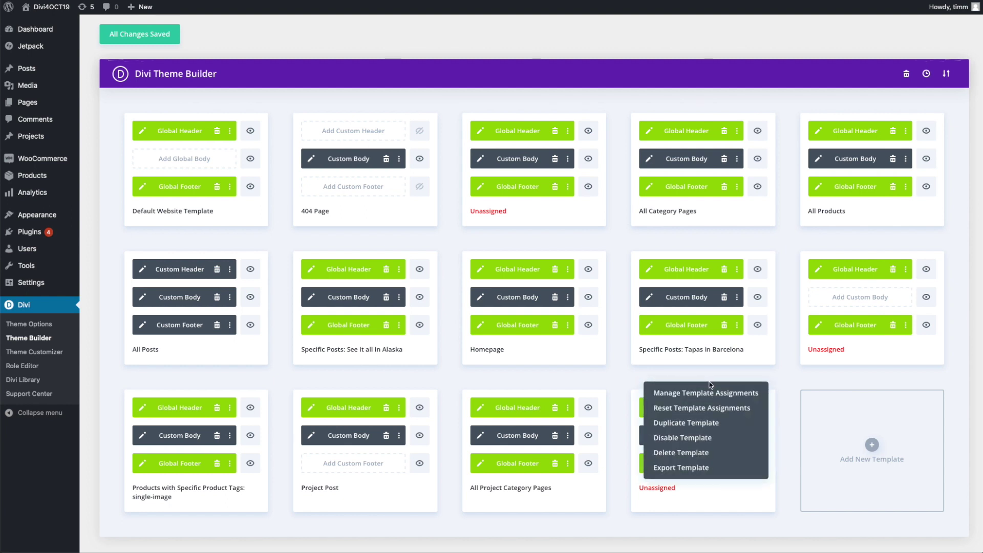
click(725, 393)
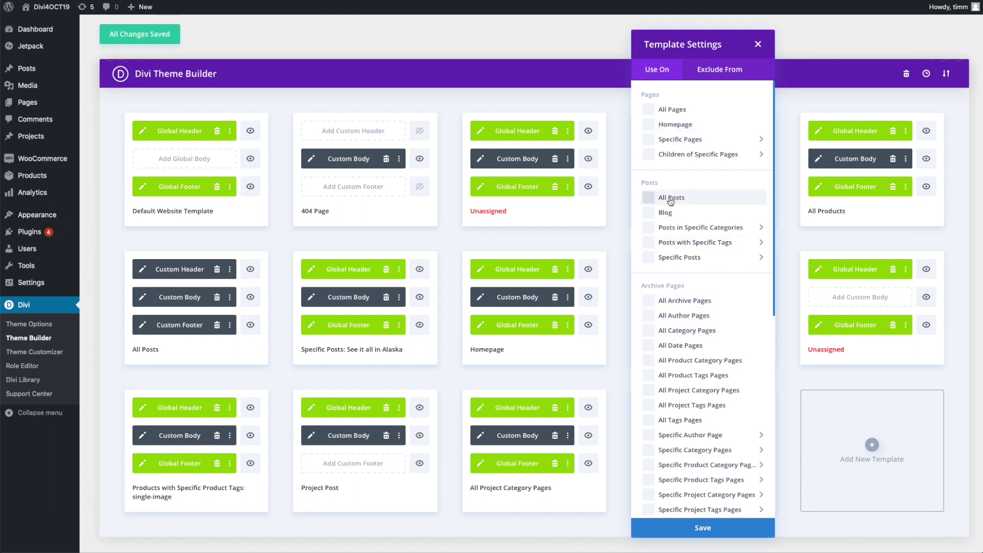
mouse_move(698, 228)
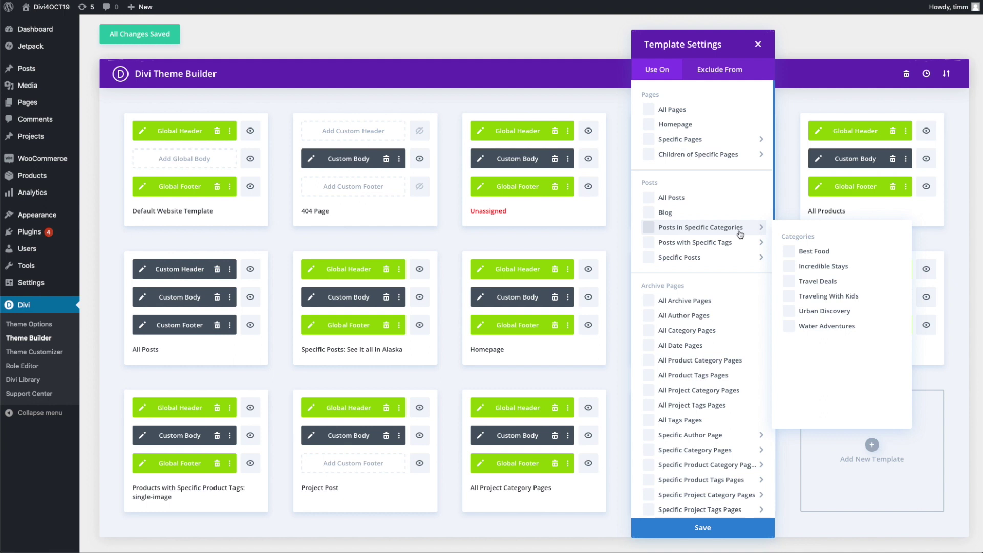
mouse_move(722, 259)
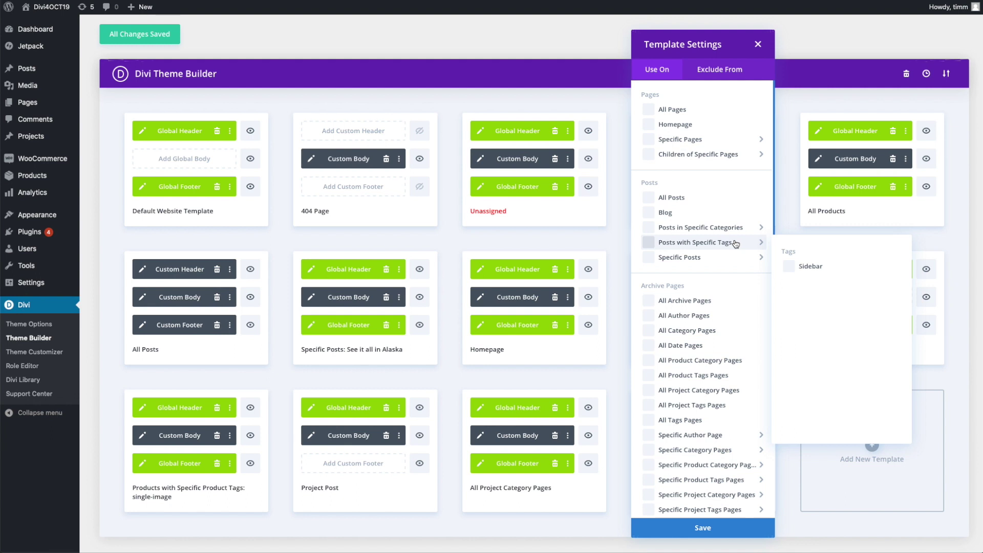
click(647, 198)
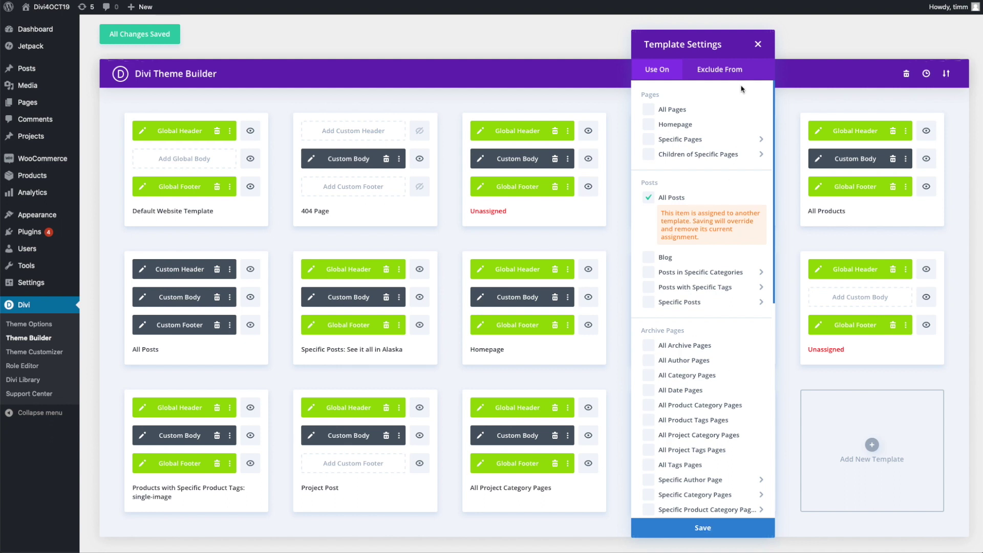
click(758, 44)
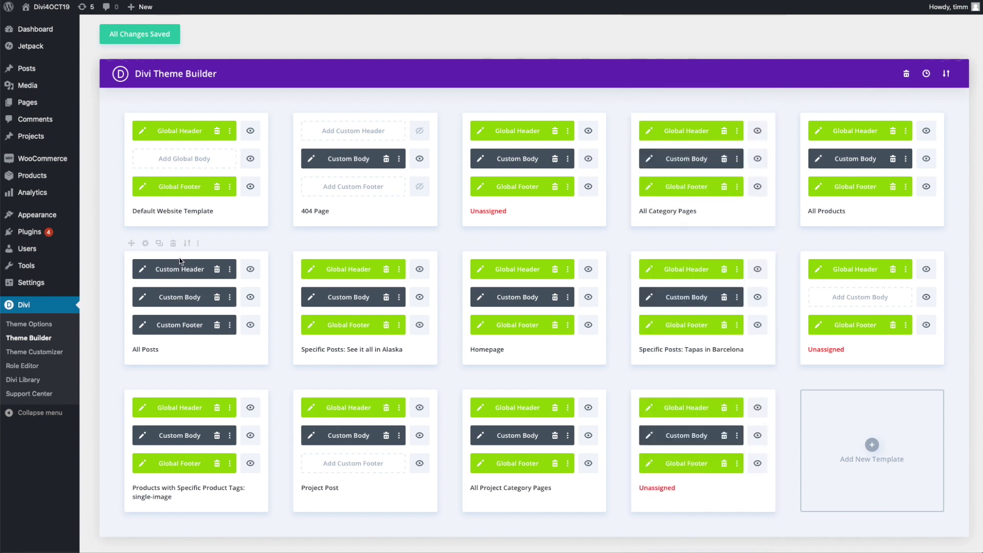
Step: Reset the existing All Posts template's assignments, assign the new unassigned template after All Project Category Pages to All Posts, and save the changes
click(197, 244)
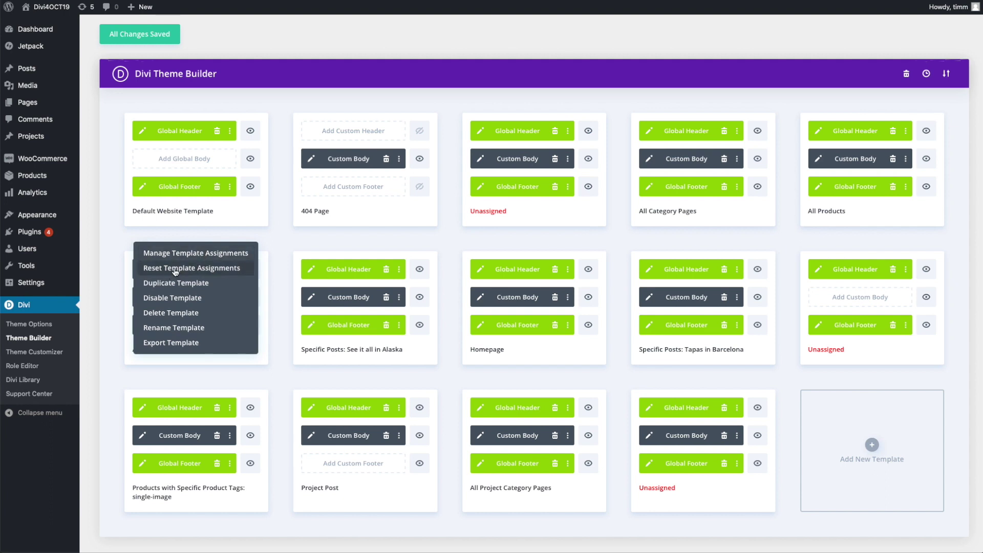
click(183, 271)
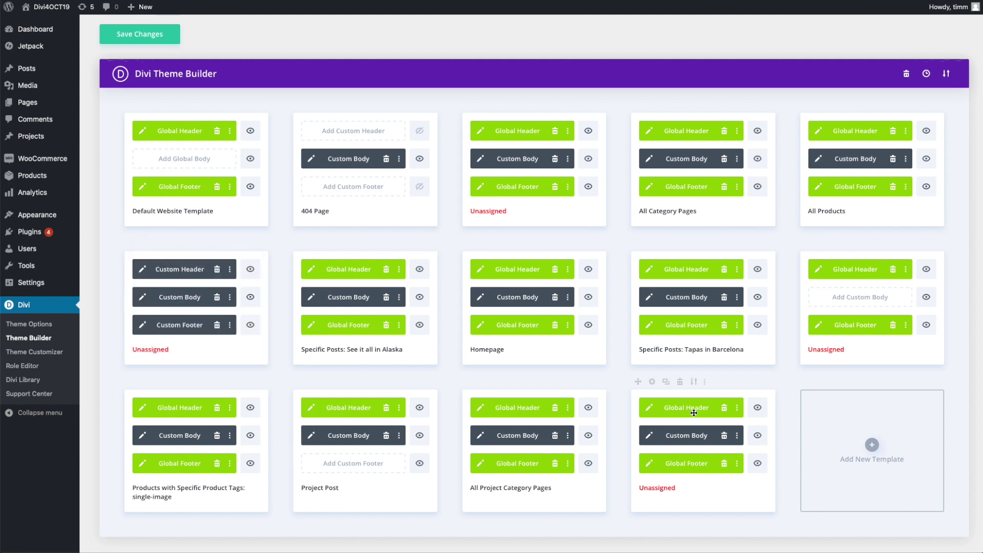
click(704, 382)
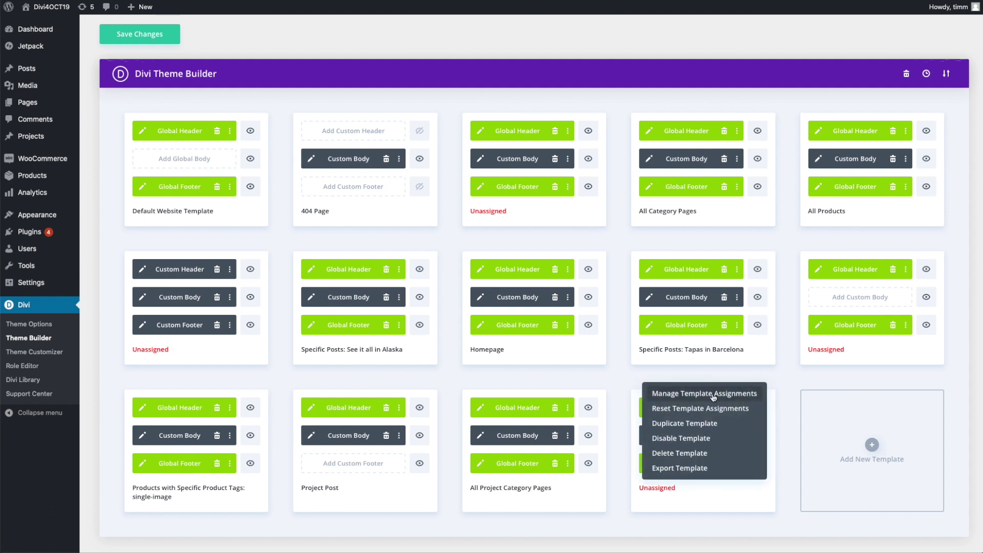
click(713, 394)
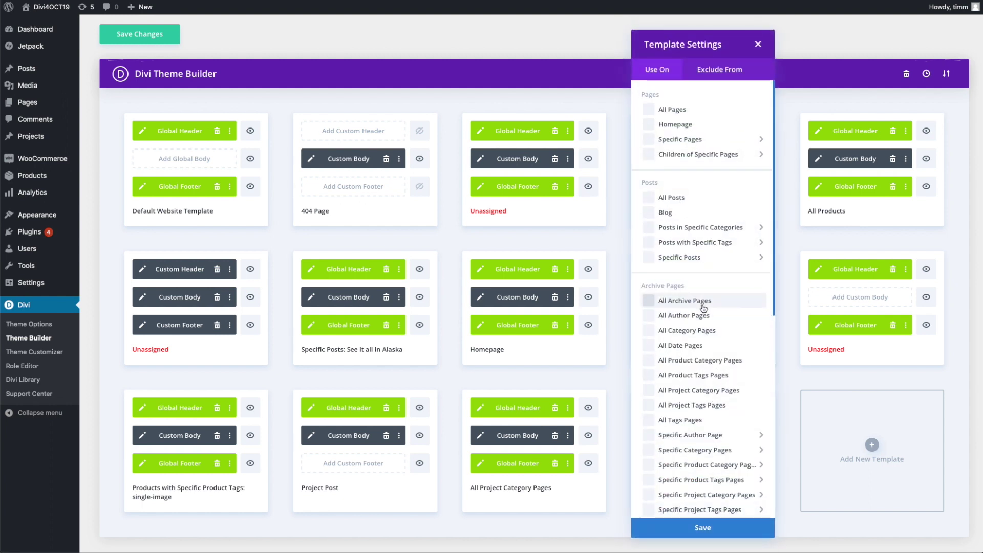
click(736, 527)
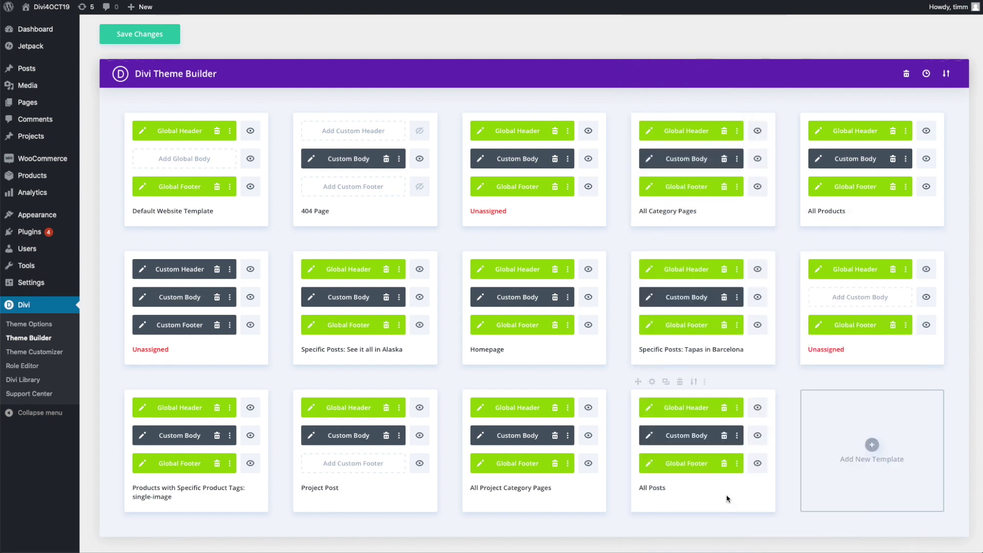
click(152, 35)
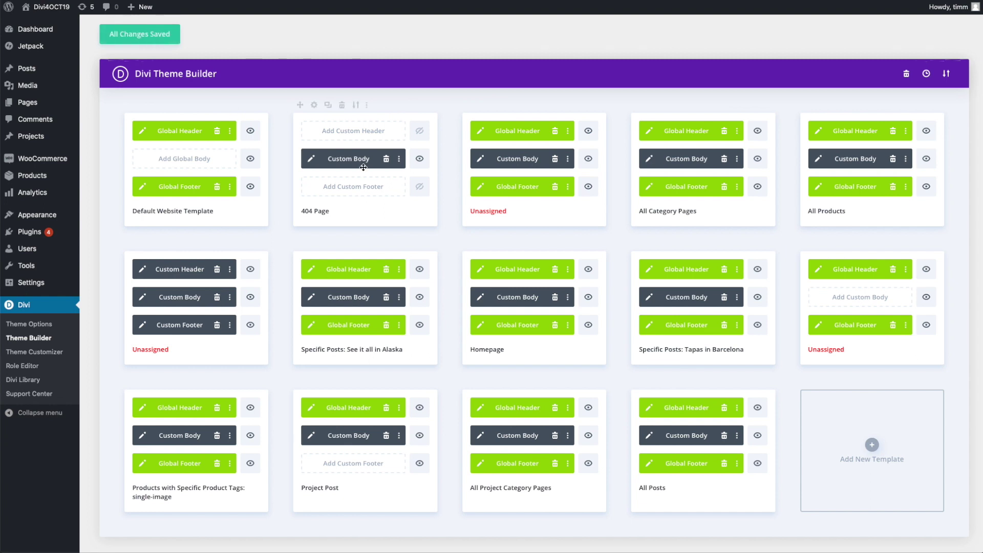